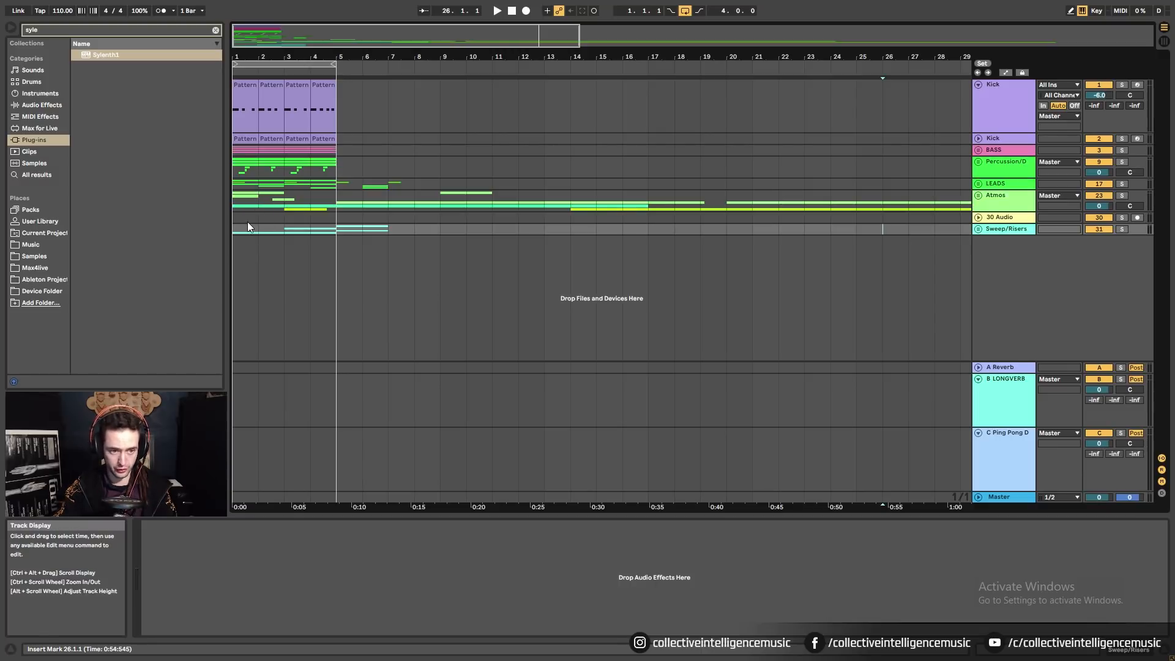
Insert 16 empty bars at bar 1 with Ctrl+I, pushing all existing clips to bar 17.
{"action": "left_click_drag", "start_coordinate": [469, 56], "coordinate": [469, 33]}
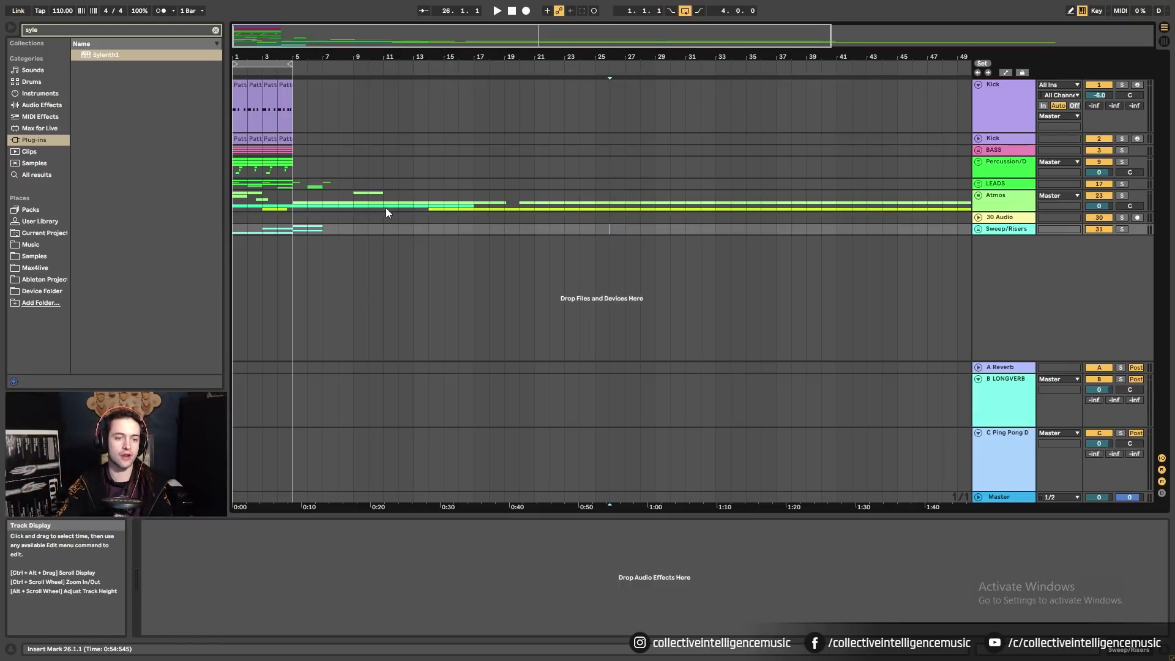
{"action": "left_click", "coordinate": [237, 229]}
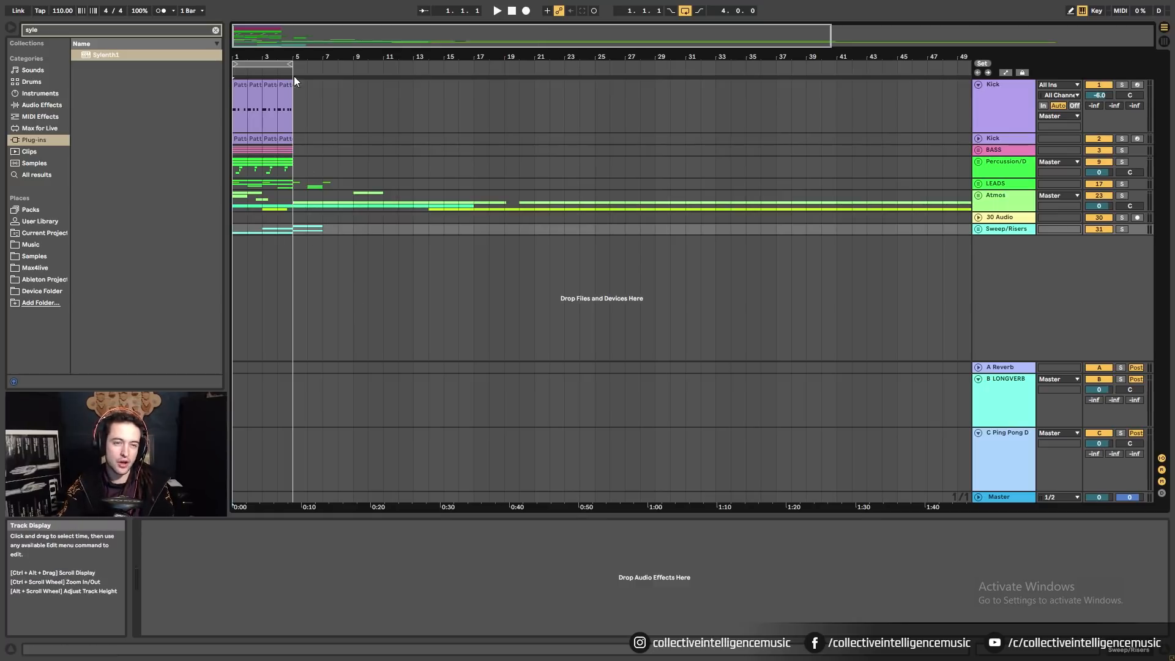
{"action": "mouse_move", "coordinate": [276, 64]}
{"action": "left_mouse_down"}
{"action": "mouse_move", "coordinate": [514, 60]}
{"action": "mouse_move", "coordinate": [274, 60]}
{"action": "left_mouse_up"}
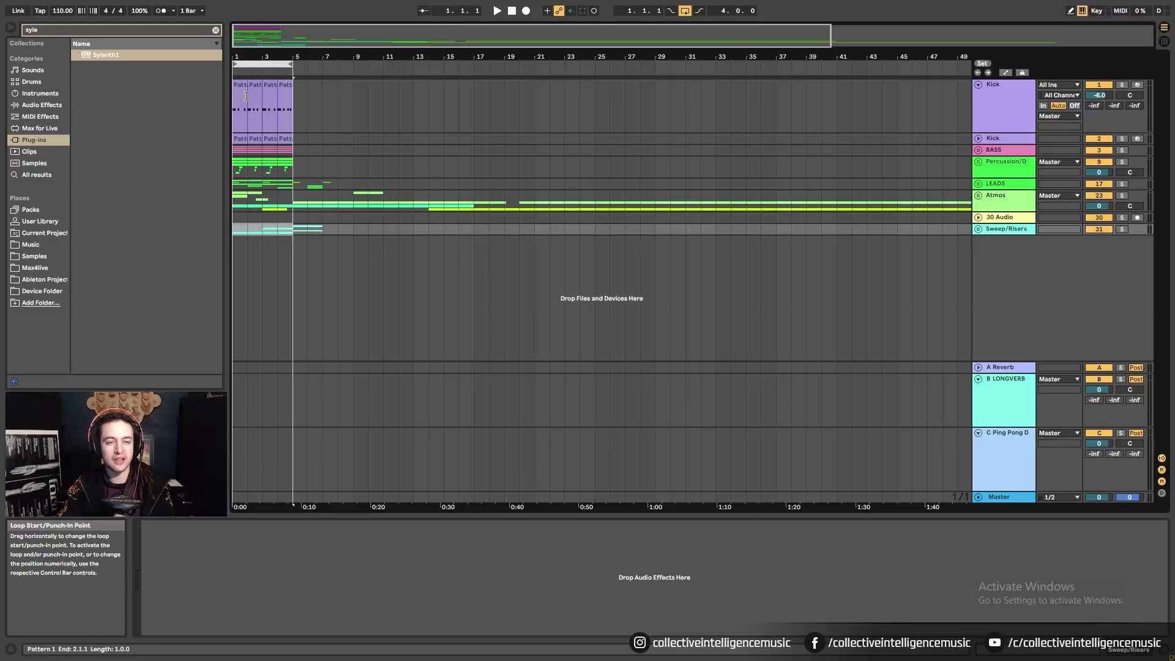
{"action": "left_click", "coordinate": [237, 234]}
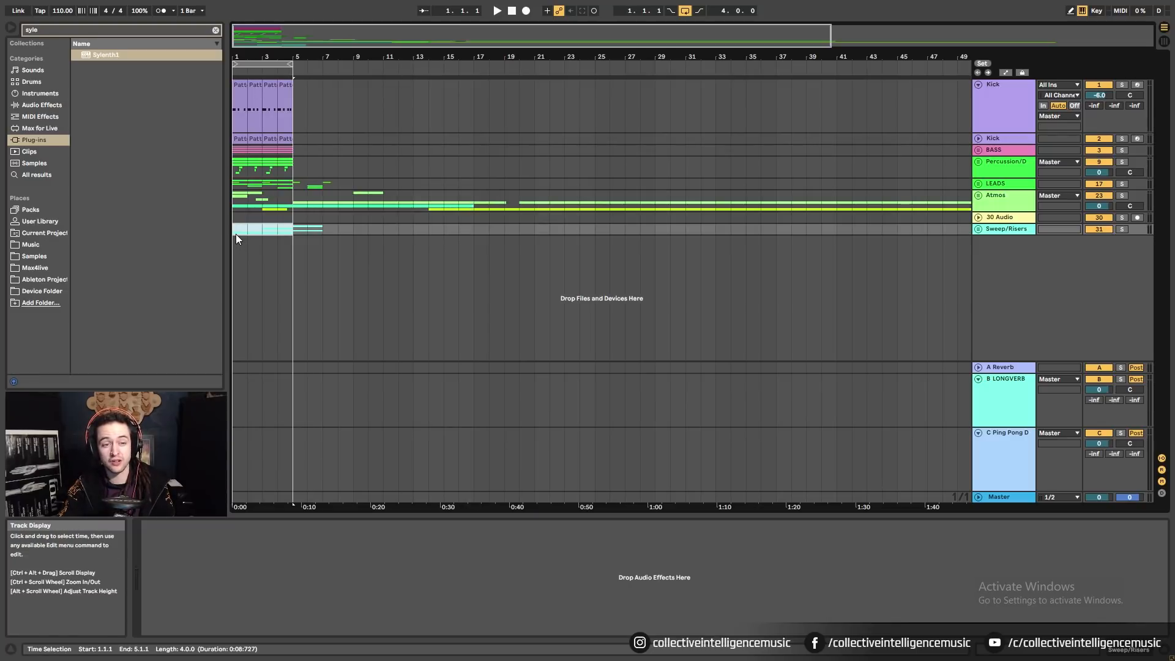
{"action": "left_click", "coordinate": [579, 167]}
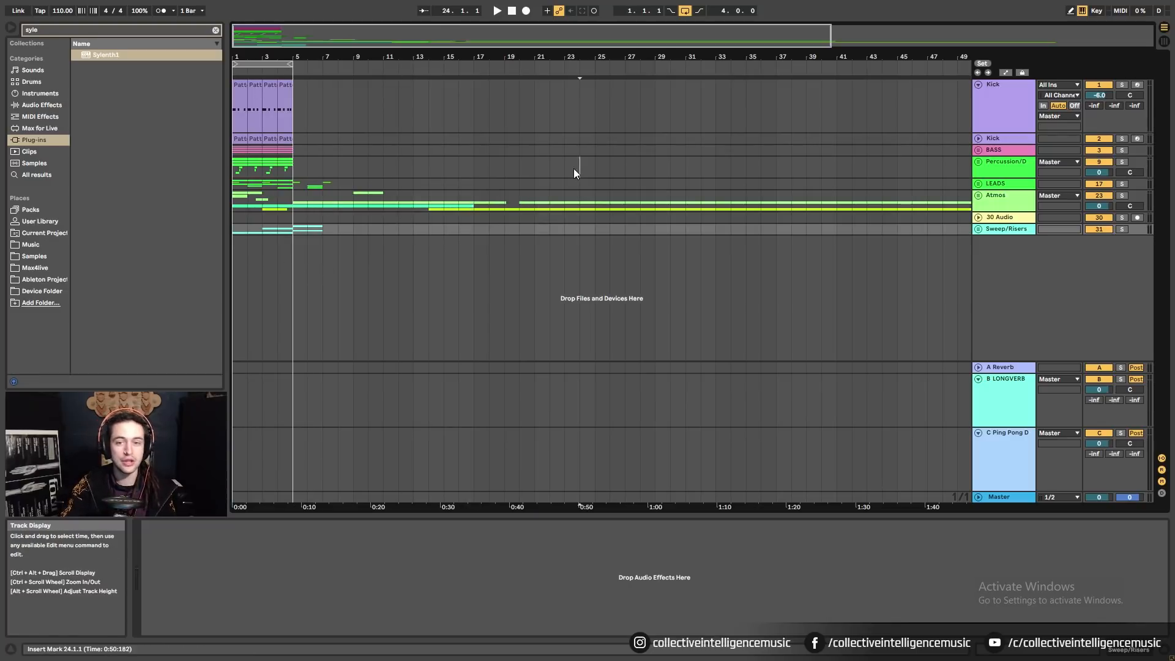
{"action": "left_click", "coordinate": [233, 231]}
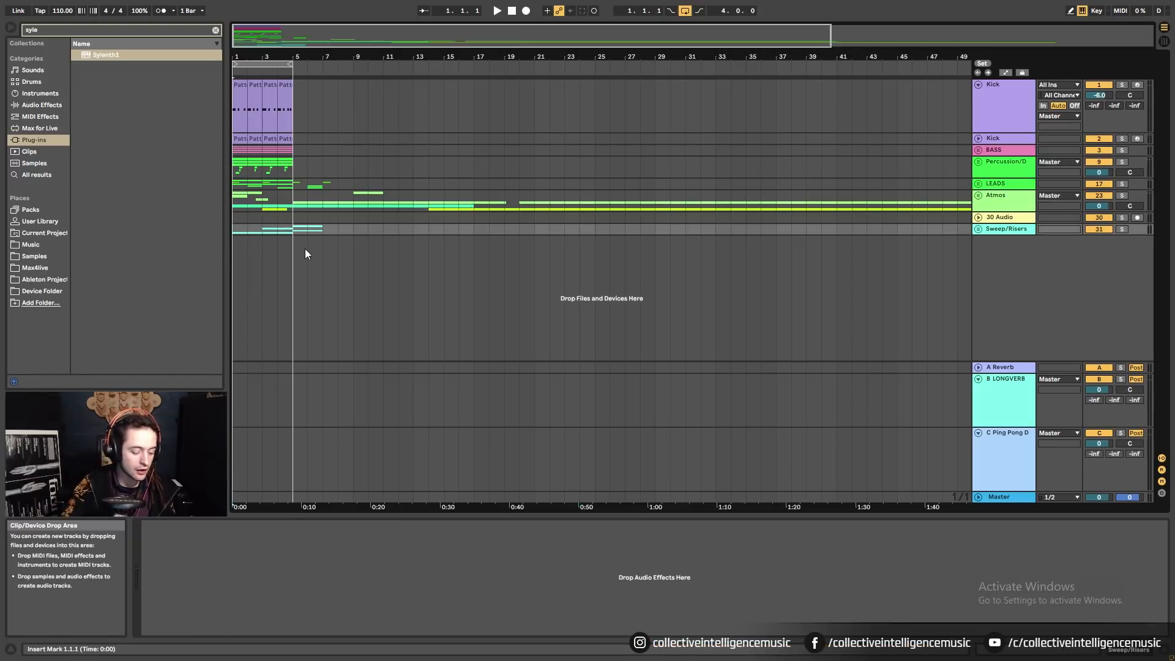
{"action": "key", "text": "ctrl+i"}
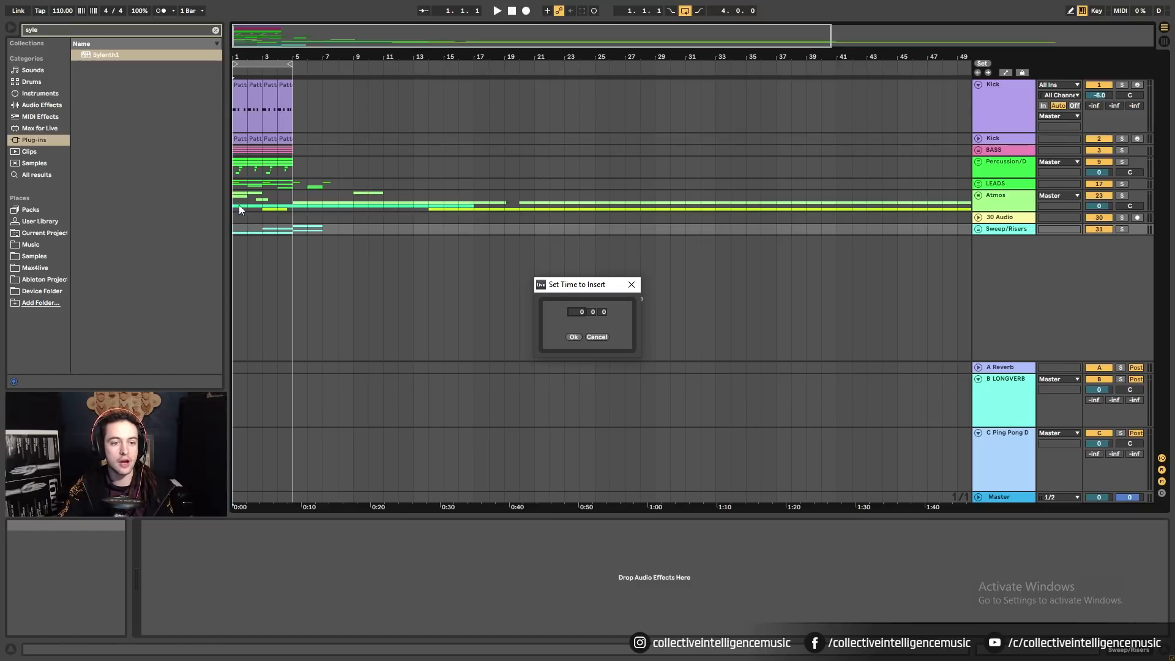
{"action": "left_click", "coordinate": [573, 337]}
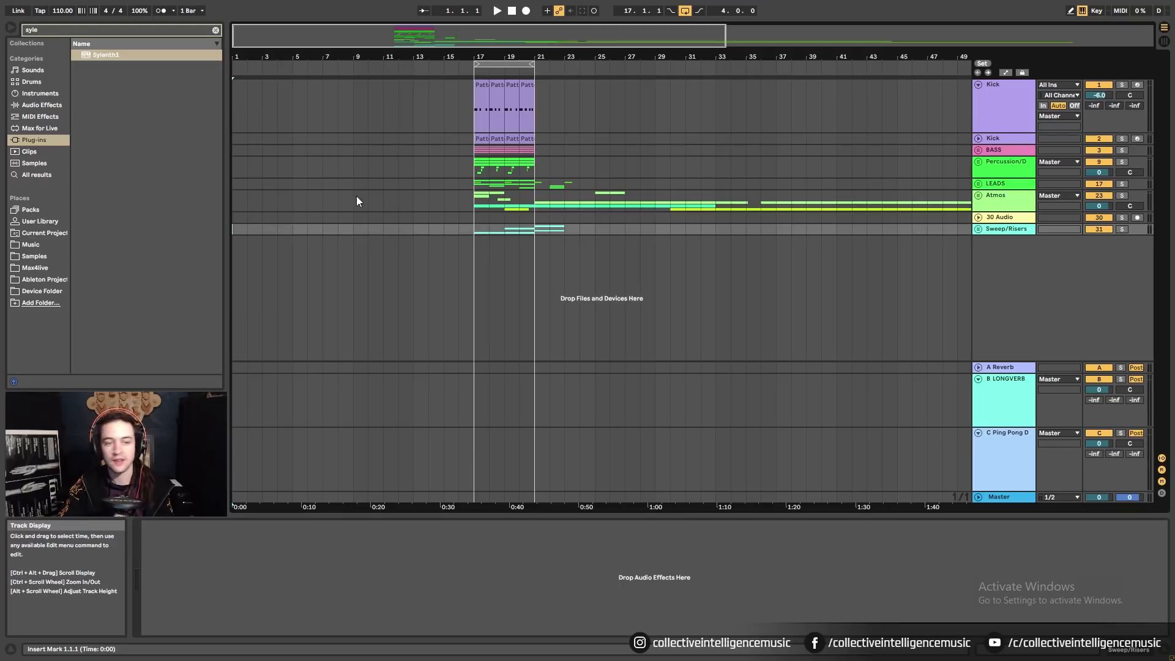
Unfold the Atmos group, select the Bird2 clip and solo the Bird2 track.
{"action": "left_click", "coordinate": [978, 196]}
{"action": "scroll", "coordinate": [680, 273], "scroll_direction": "down", "scroll_amount": 2}
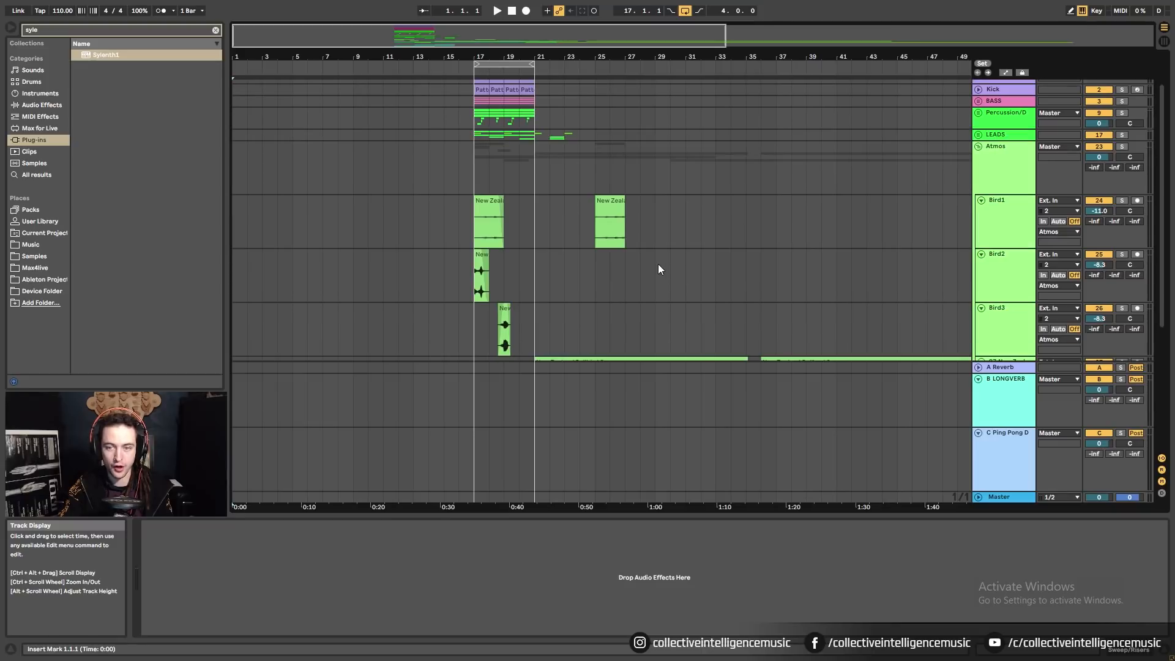
{"action": "left_click_drag", "start_coordinate": [496, 57], "coordinate": [498, 59]}
{"action": "scroll", "coordinate": [493, 272], "scroll_direction": "down", "scroll_amount": 2}
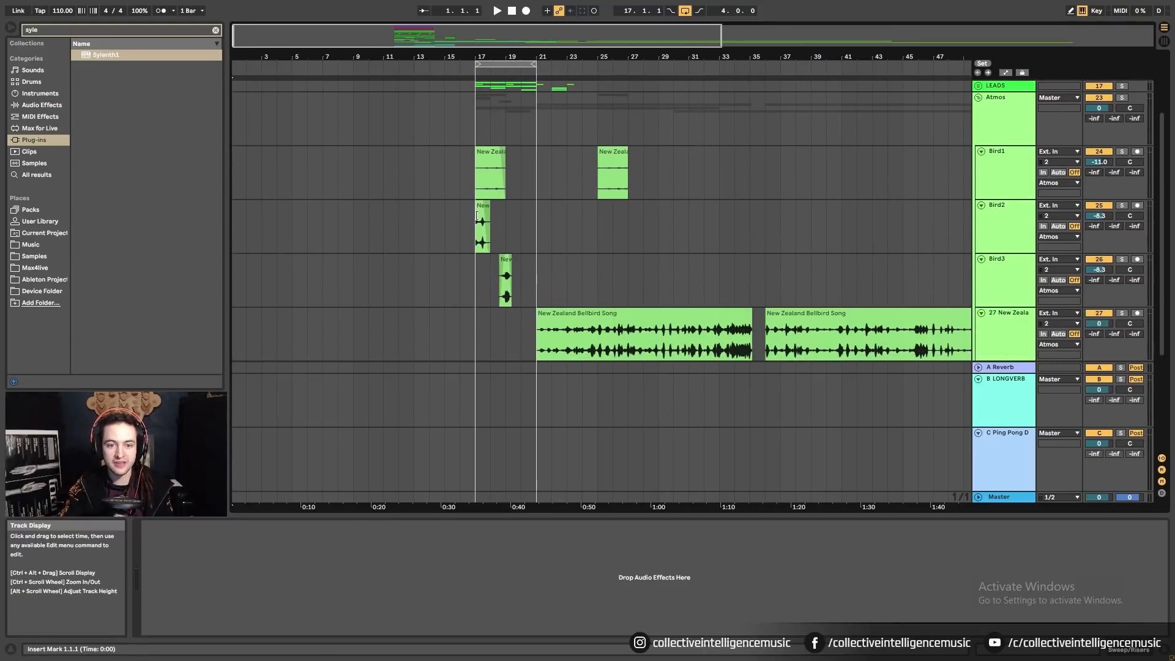
{"action": "left_click", "coordinate": [482, 205]}
{"action": "left_click", "coordinate": [1122, 205]}
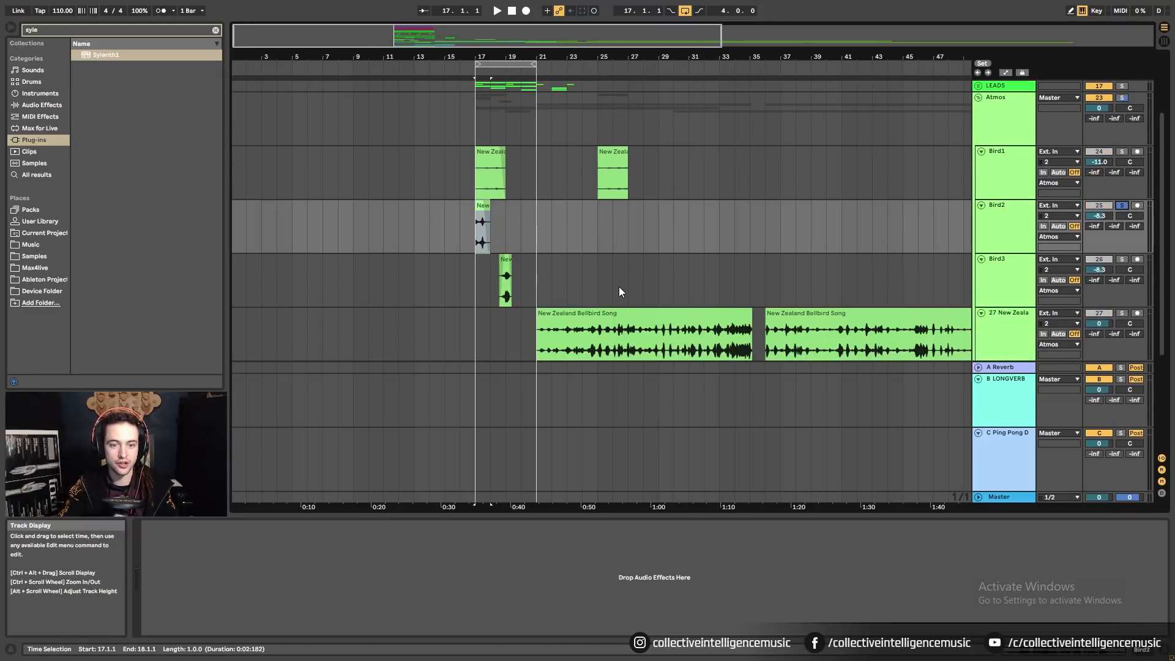
Audition the soloed Bird2 clip by playing and stopping from bar 17 several times.
{"action": "key", "text": "space"}
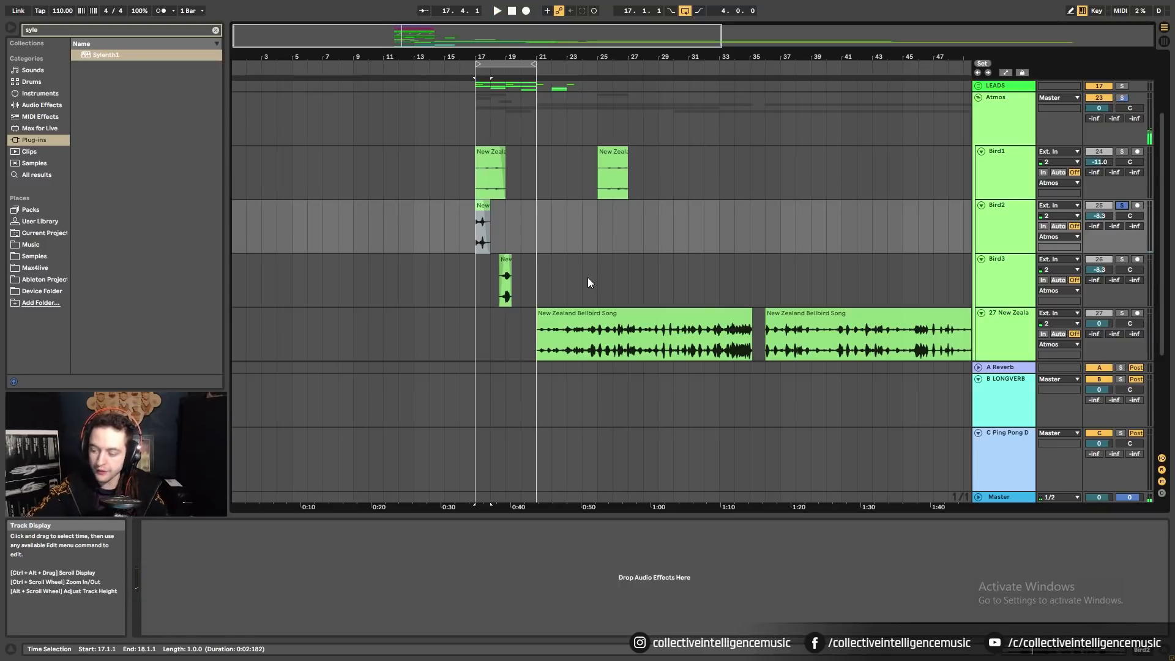
{"action": "key", "text": "space"}
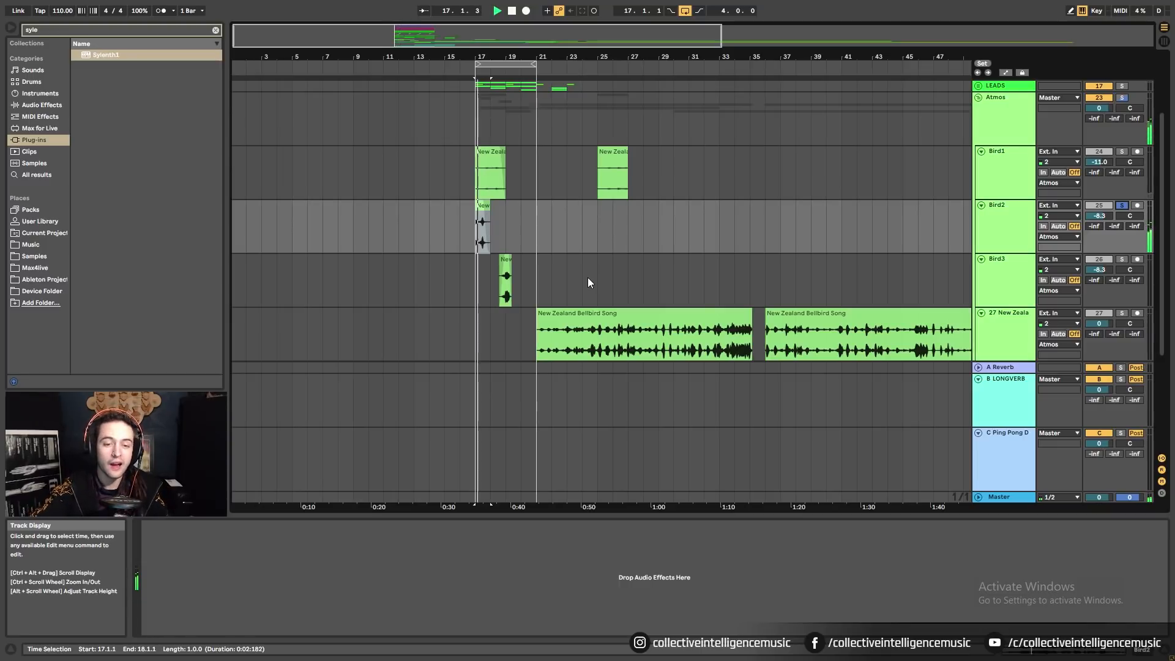
{"action": "key", "text": "space"}
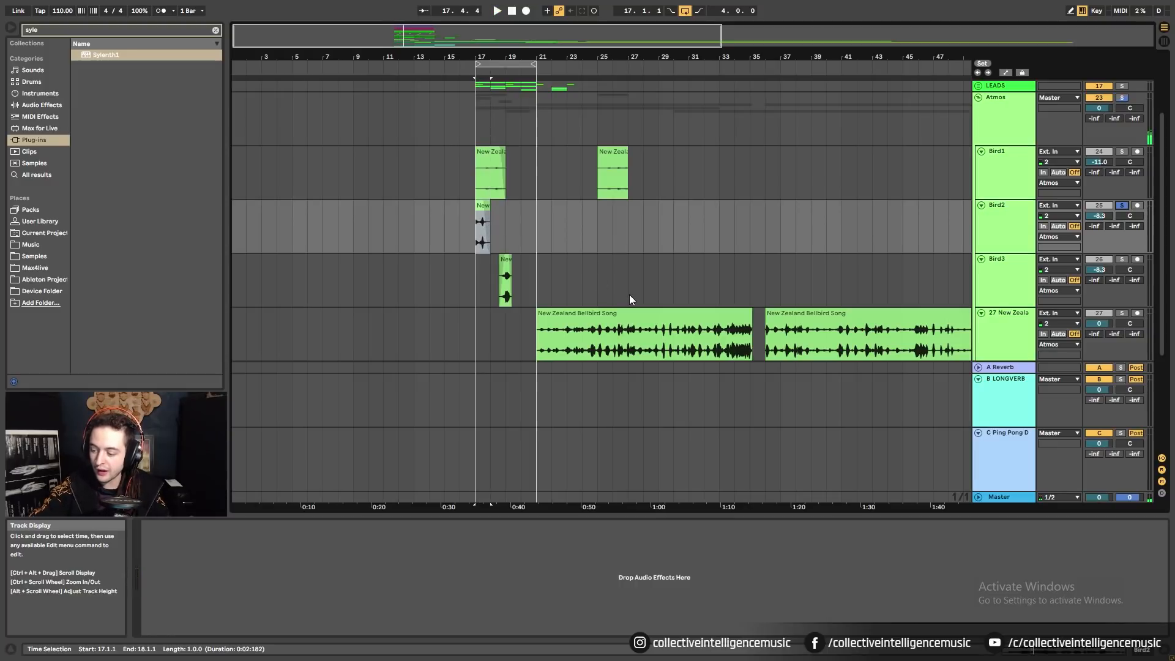
{"action": "key", "text": "space"}
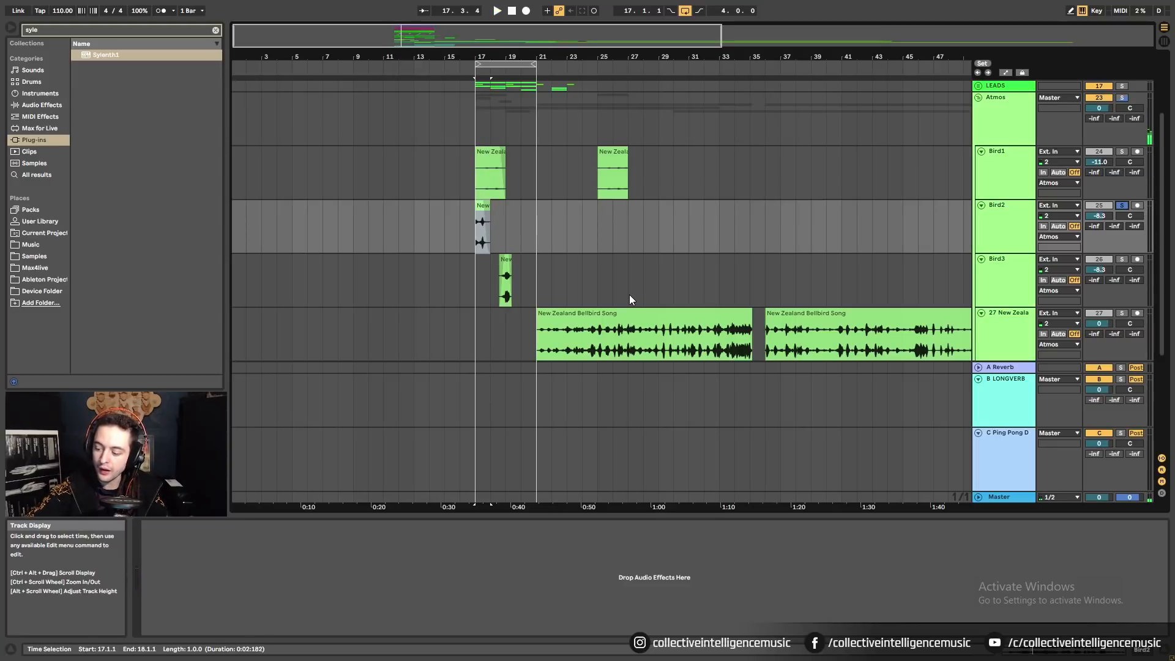
{"action": "key", "text": "space"}
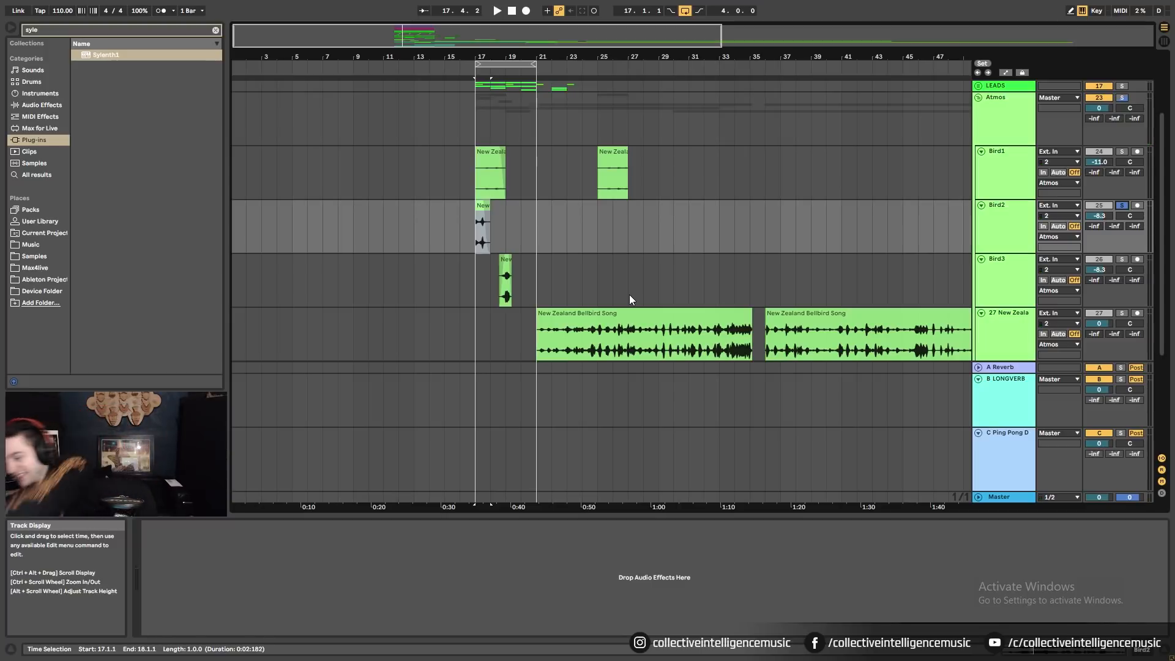
{"action": "key", "text": "space"}
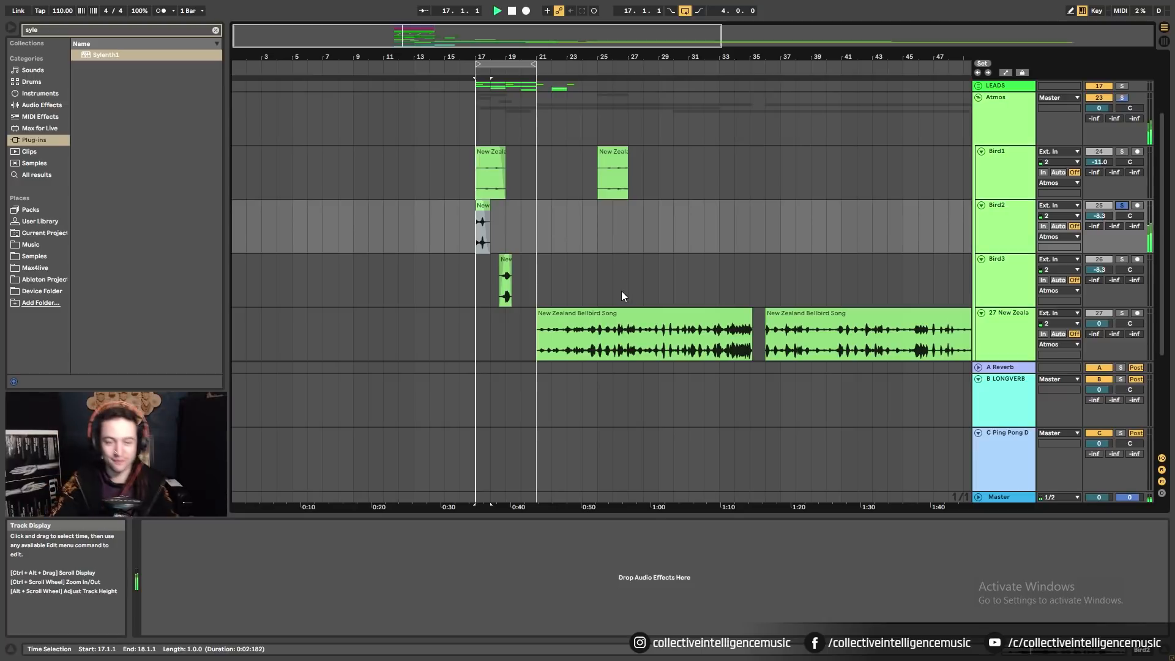
{"action": "key", "text": "space"}
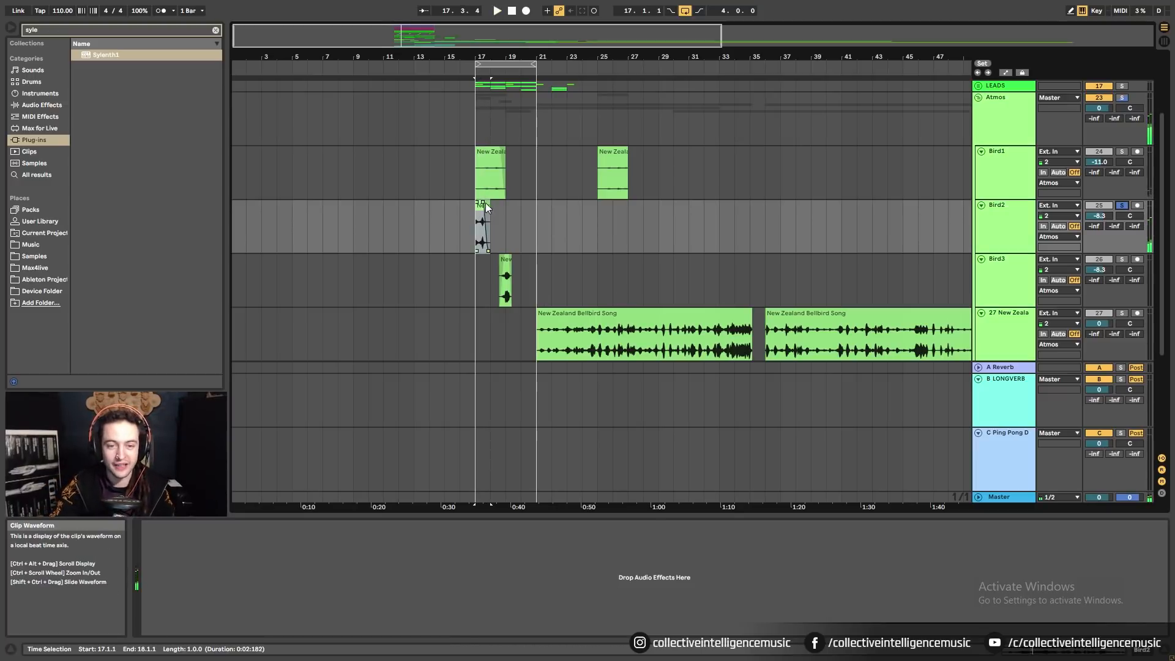
Select the Water Drop clip and briefly solo its track to hear it, then unsolo.
{"action": "left_click_drag", "start_coordinate": [476, 57], "coordinate": [476, 53]}
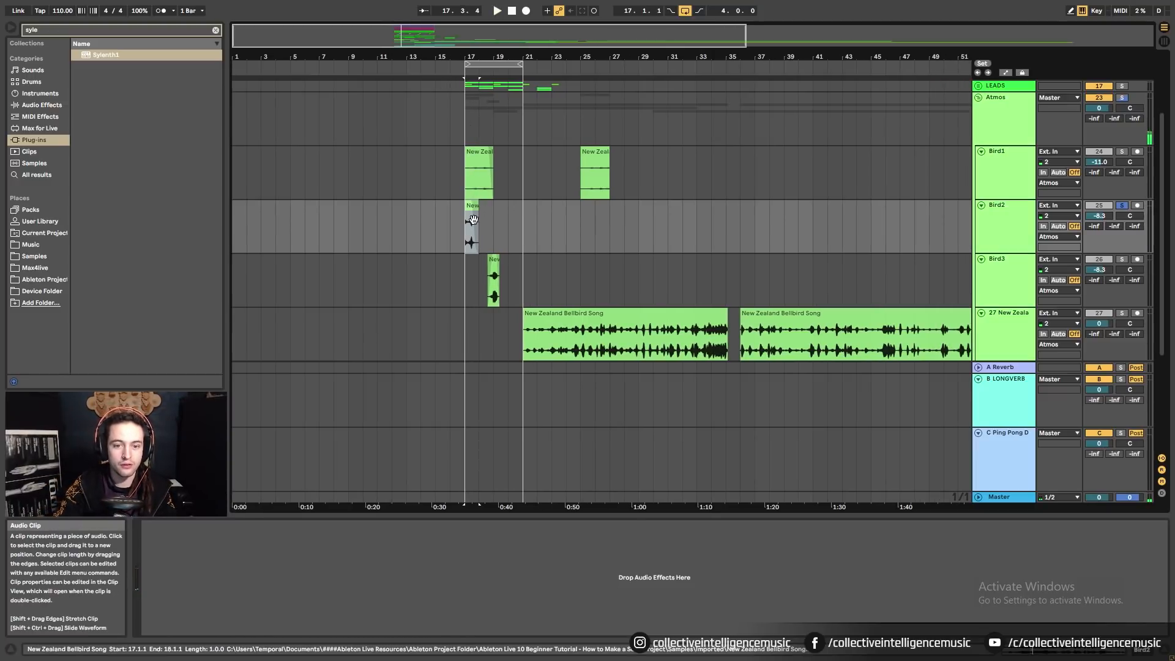
{"action": "scroll", "coordinate": [483, 214], "scroll_direction": "down", "scroll_amount": 4}
{"action": "scroll", "coordinate": [483, 214], "scroll_direction": "down", "scroll_amount": 1}
{"action": "left_click", "coordinate": [488, 235]}
{"action": "scroll", "coordinate": [489, 266], "scroll_direction": "down", "scroll_amount": 2}
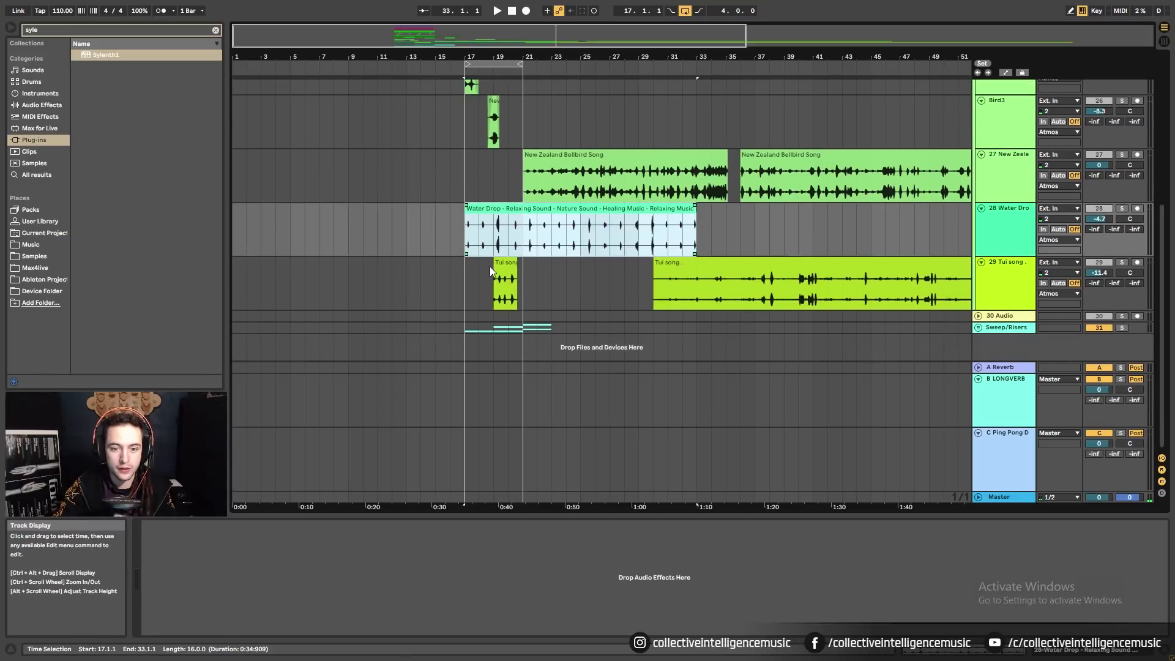
{"action": "left_click", "coordinate": [1123, 209]}
{"action": "key", "text": "space"}
{"action": "left_click", "coordinate": [1122, 208]}
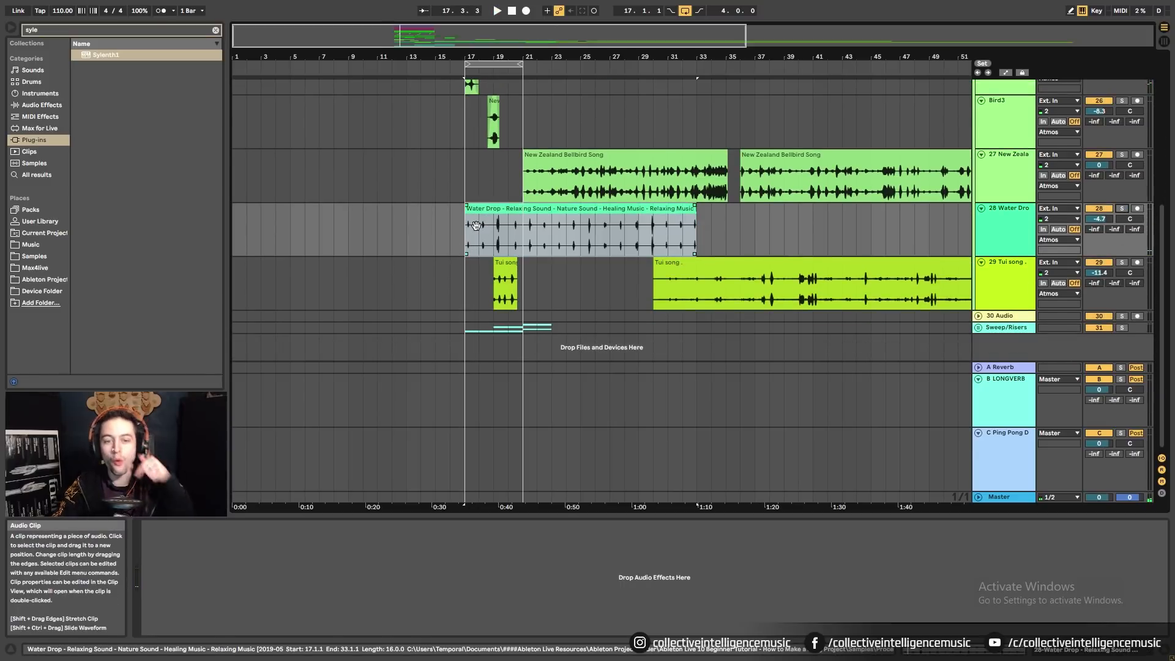
Move the Water Drop clip to bar 1 and play back the new intro.
{"action": "left_click_drag", "start_coordinate": [489, 211], "coordinate": [255, 211]}
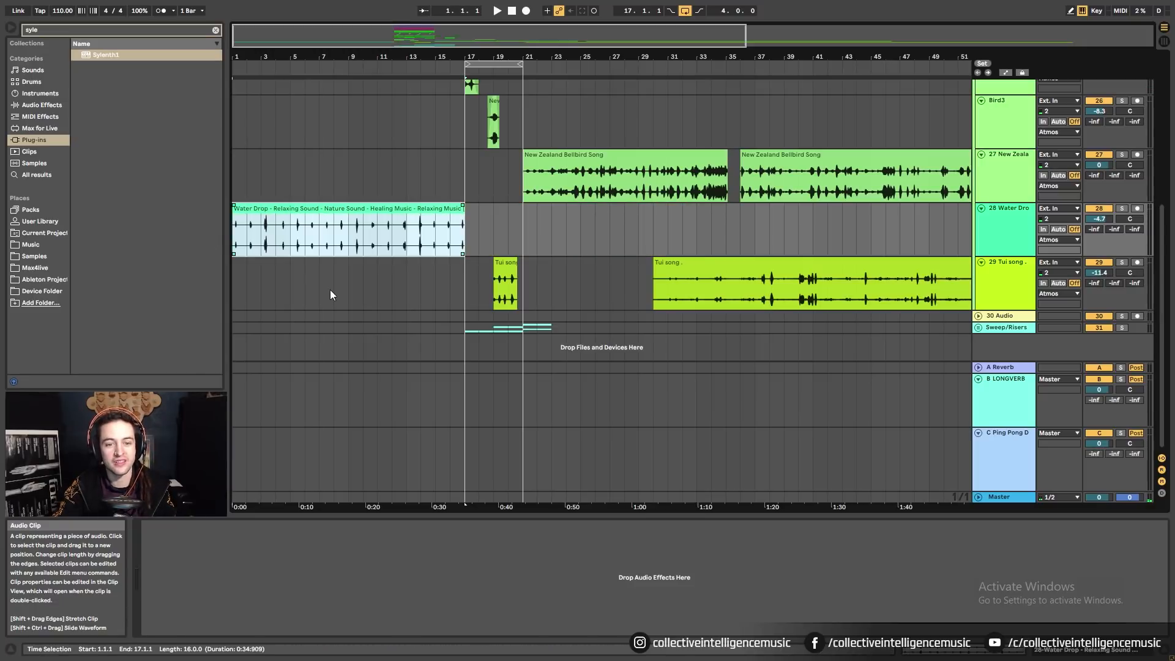
{"action": "scroll", "coordinate": [336, 132], "scroll_direction": "up", "scroll_amount": 2}
{"action": "scroll", "coordinate": [356, 183], "scroll_direction": "down", "scroll_amount": 2}
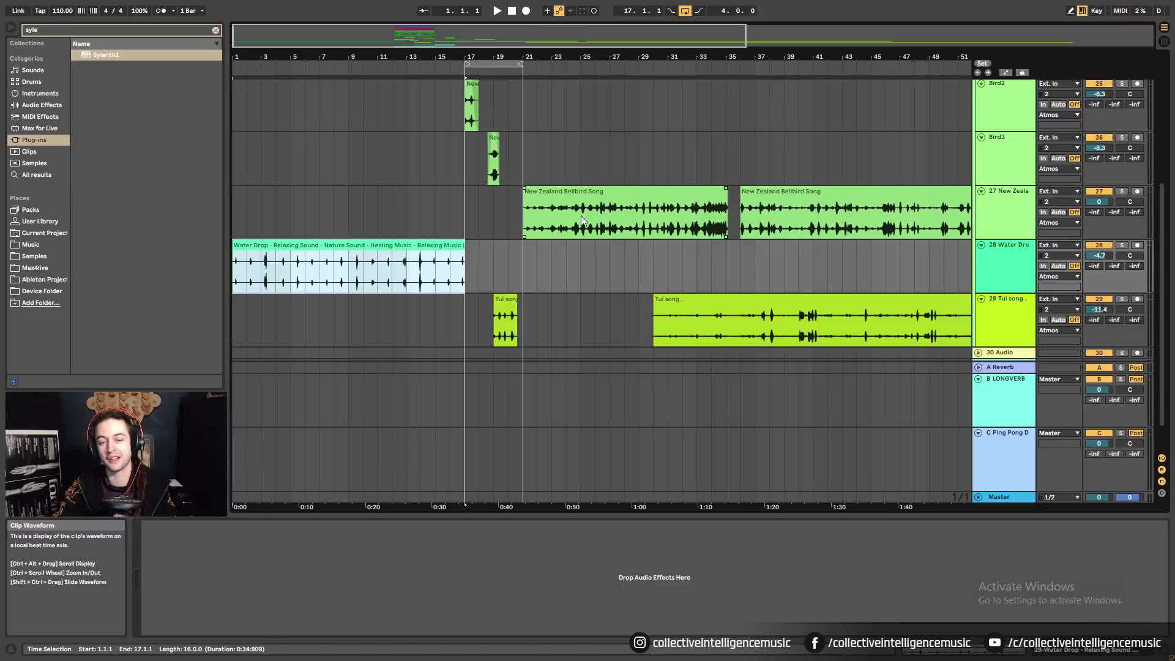
{"action": "scroll", "coordinate": [582, 215], "scroll_direction": "down", "scroll_amount": 1}
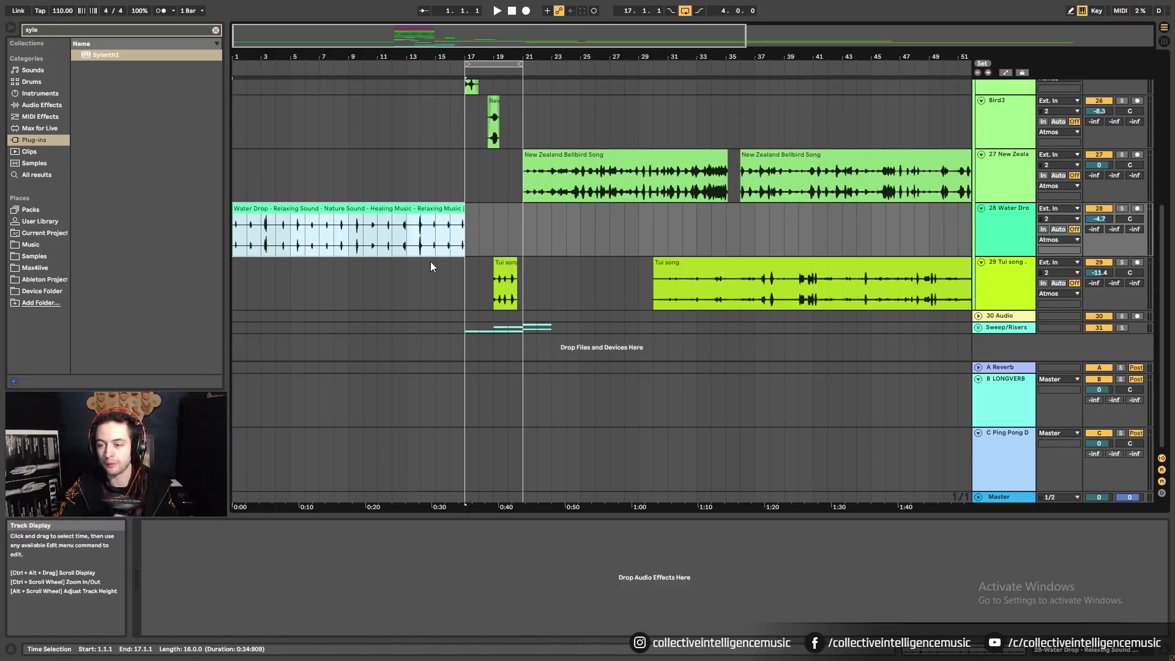
{"action": "scroll", "coordinate": [295, 175], "scroll_direction": "up", "scroll_amount": 4}
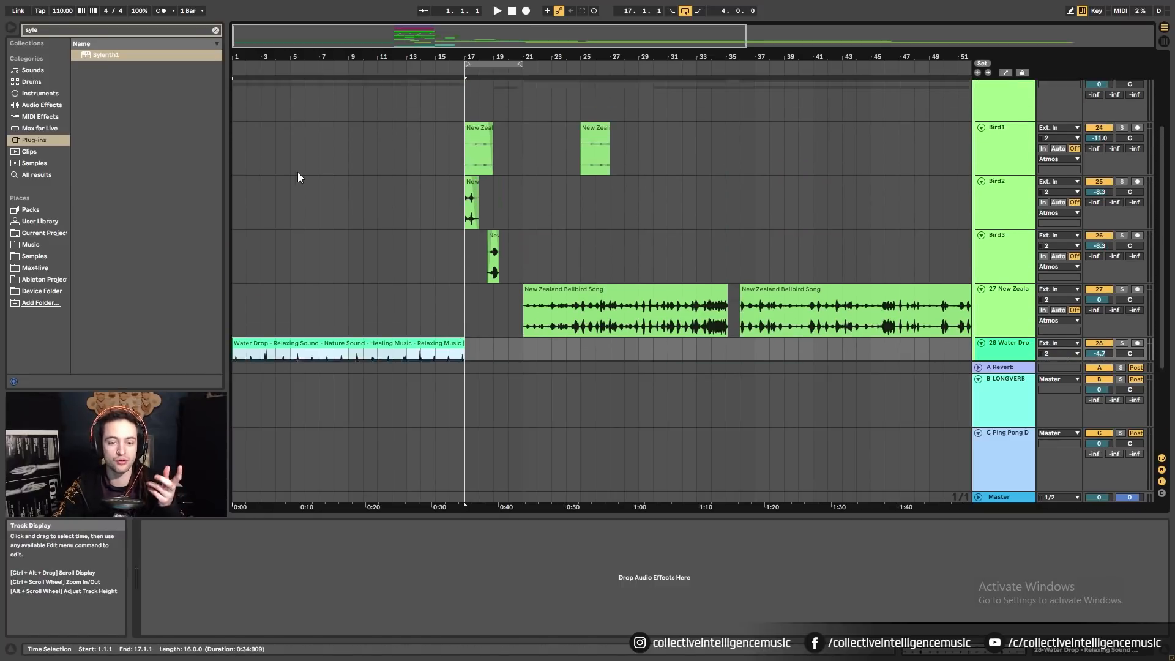
{"action": "scroll", "coordinate": [300, 169], "scroll_direction": "up", "scroll_amount": 4}
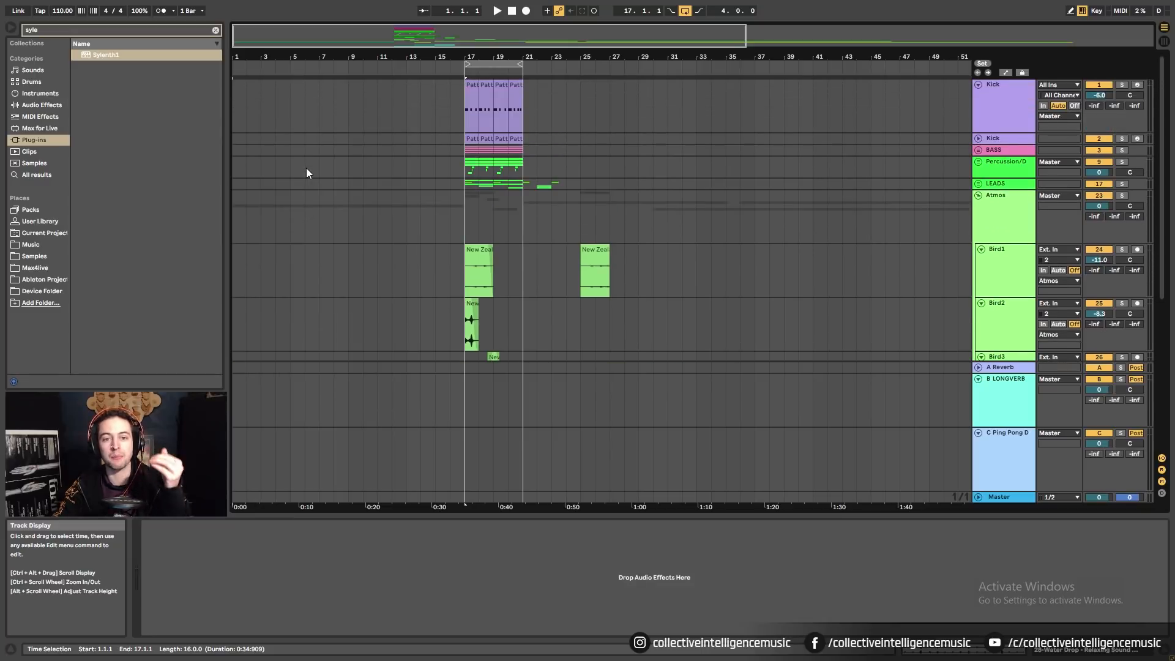
{"action": "scroll", "coordinate": [306, 167], "scroll_direction": "down", "scroll_amount": 4}
{"action": "key", "text": "space"}
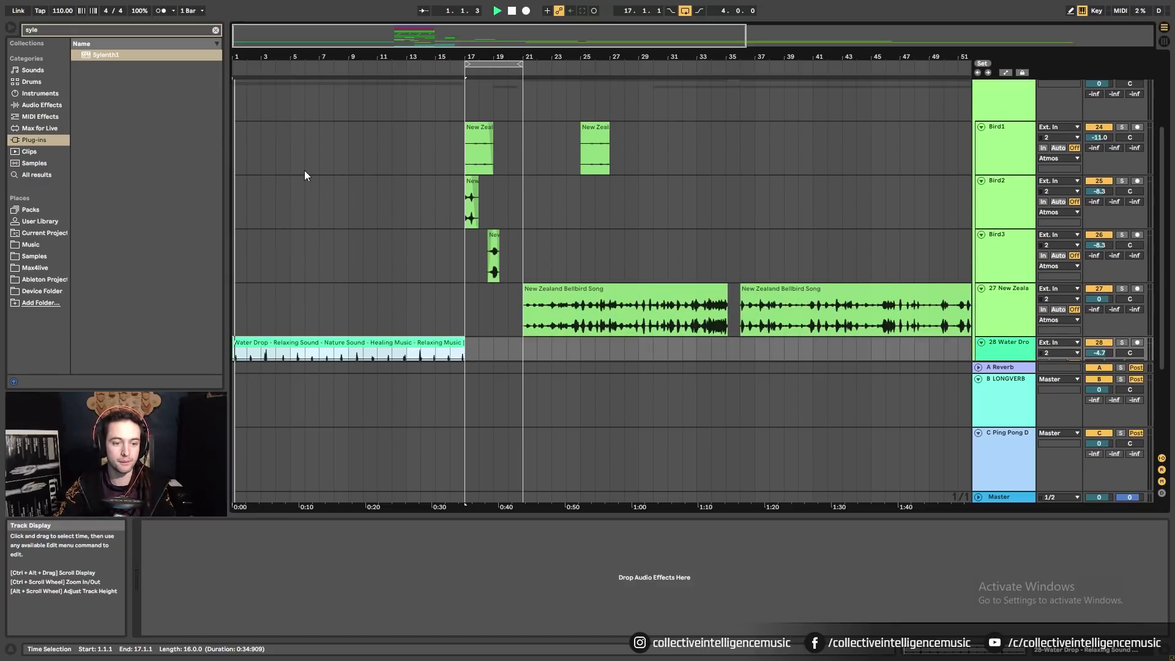
{"action": "scroll", "coordinate": [304, 176], "scroll_direction": "down", "scroll_amount": 2}
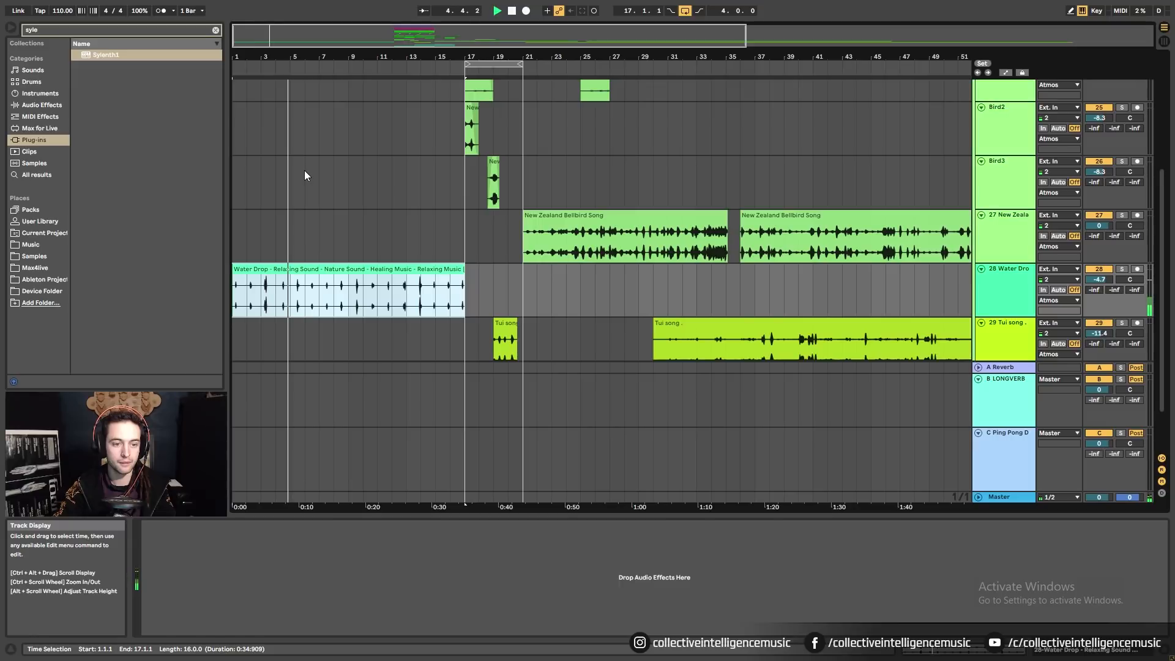
{"action": "key", "text": "space"}
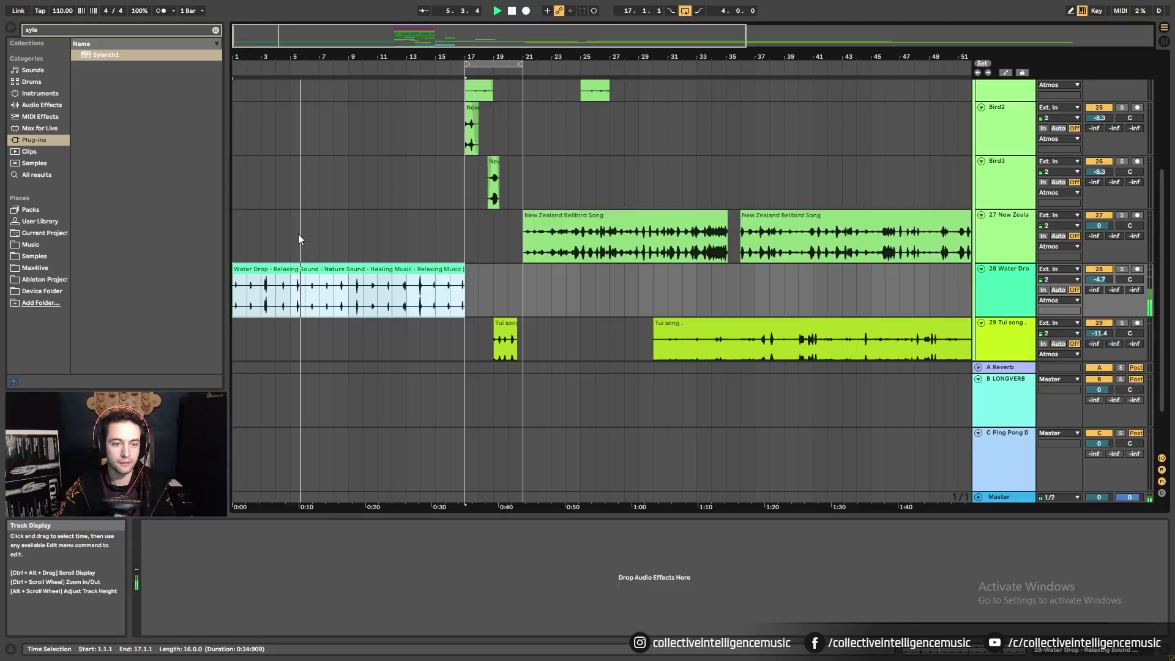
Copy bars 2–17 of the Water Drop clip to start at bar 21.
{"action": "left_click", "coordinate": [304, 236]}
{"action": "left_click_drag", "start_coordinate": [270, 282], "coordinate": [467, 298]}
{"action": "left_click_drag", "start_coordinate": [283, 286], "coordinate": [558, 289]}
{"action": "left_click", "coordinate": [293, 278]}
Select the first four bars on the New Zealand track, then reset the insert point to the song start.
{"action": "scroll", "coordinate": [247, 273], "scroll_direction": "up", "scroll_amount": 1}
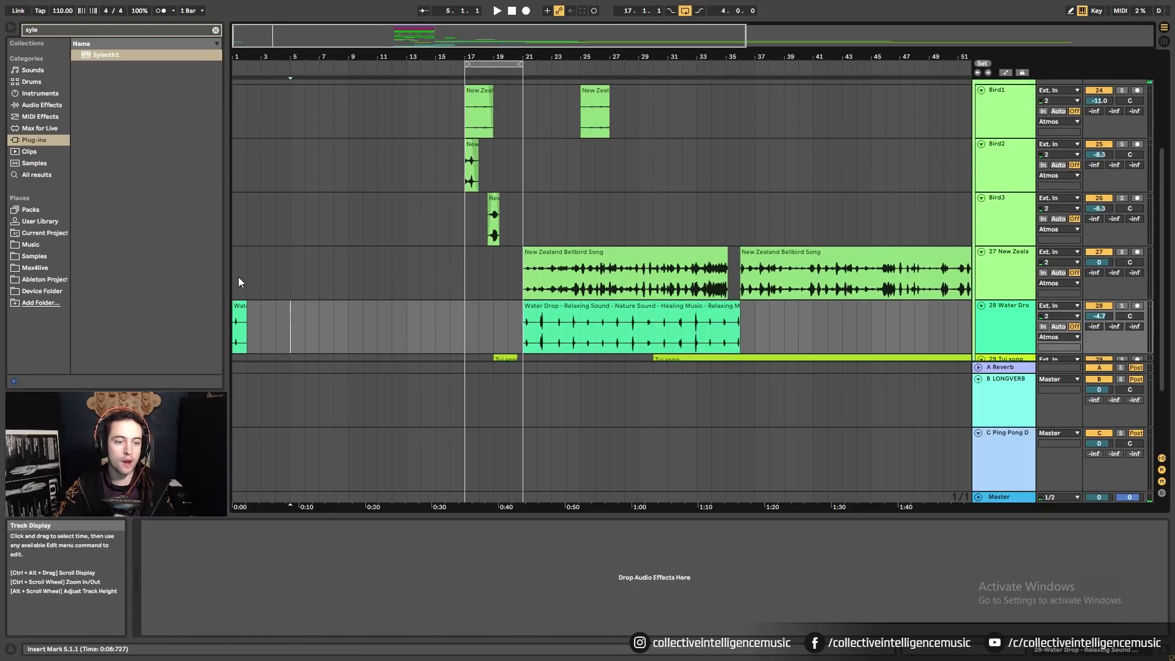
{"action": "left_click_drag", "start_coordinate": [237, 277], "coordinate": [299, 284]}
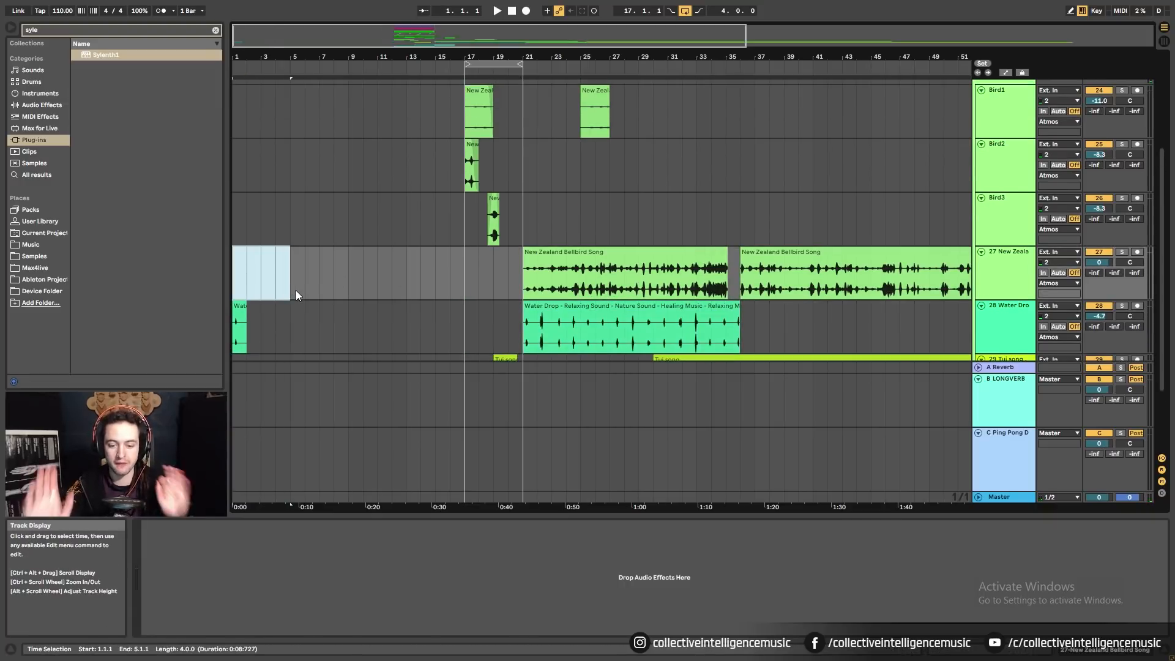
{"action": "scroll", "coordinate": [362, 197], "scroll_direction": "up", "scroll_amount": 2}
{"action": "scroll", "coordinate": [366, 209], "scroll_direction": "down", "scroll_amount": 2}
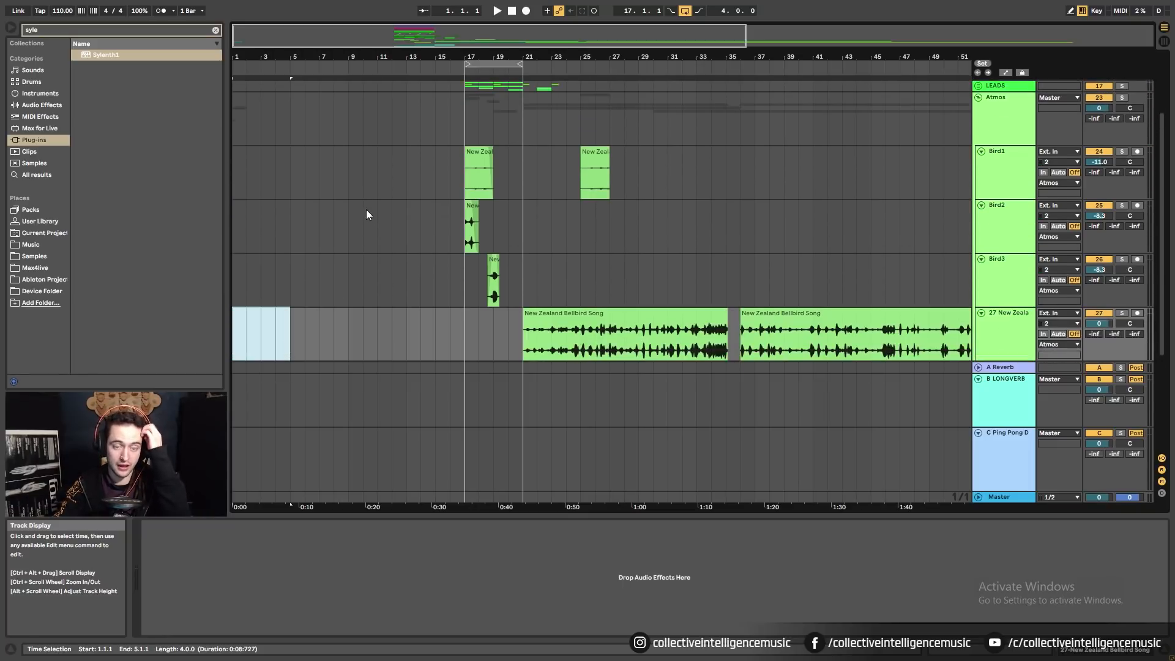
{"action": "left_click", "coordinate": [292, 274]}
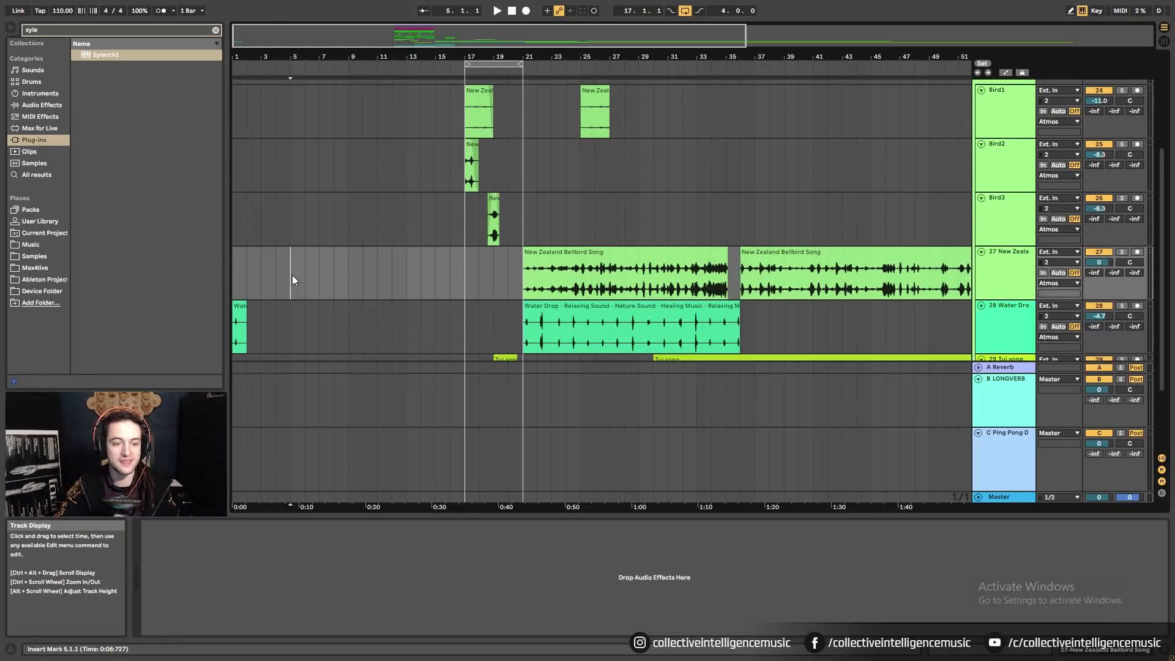
{"action": "left_click", "coordinate": [238, 278]}
Move the first Kick Pattern clip from bar 17 to bar 5.
{"action": "scroll", "coordinate": [274, 267], "scroll_direction": "up", "scroll_amount": 3}
{"action": "scroll", "coordinate": [274, 267], "scroll_direction": "up", "scroll_amount": 1}
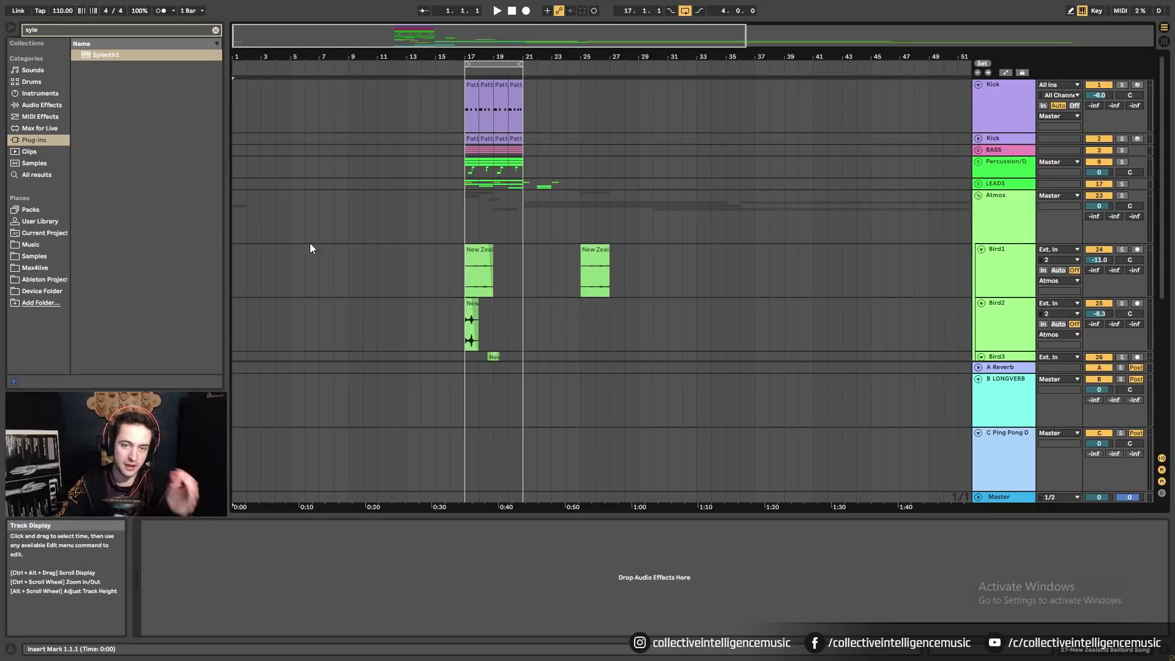
{"action": "left_click", "coordinate": [472, 91]}
{"action": "left_click_drag", "start_coordinate": [472, 91], "coordinate": [298, 109]}
{"action": "left_click_drag", "start_coordinate": [248, 57], "coordinate": [239, 65]}
{"action": "left_click", "coordinate": [233, 116]}
{"action": "scroll", "coordinate": [257, 197], "scroll_direction": "down", "scroll_amount": 3}
Play the intro from the beginning to review it, then stop.
{"action": "key", "text": "space"}
{"action": "scroll", "coordinate": [275, 197], "scroll_direction": "up", "scroll_amount": 1}
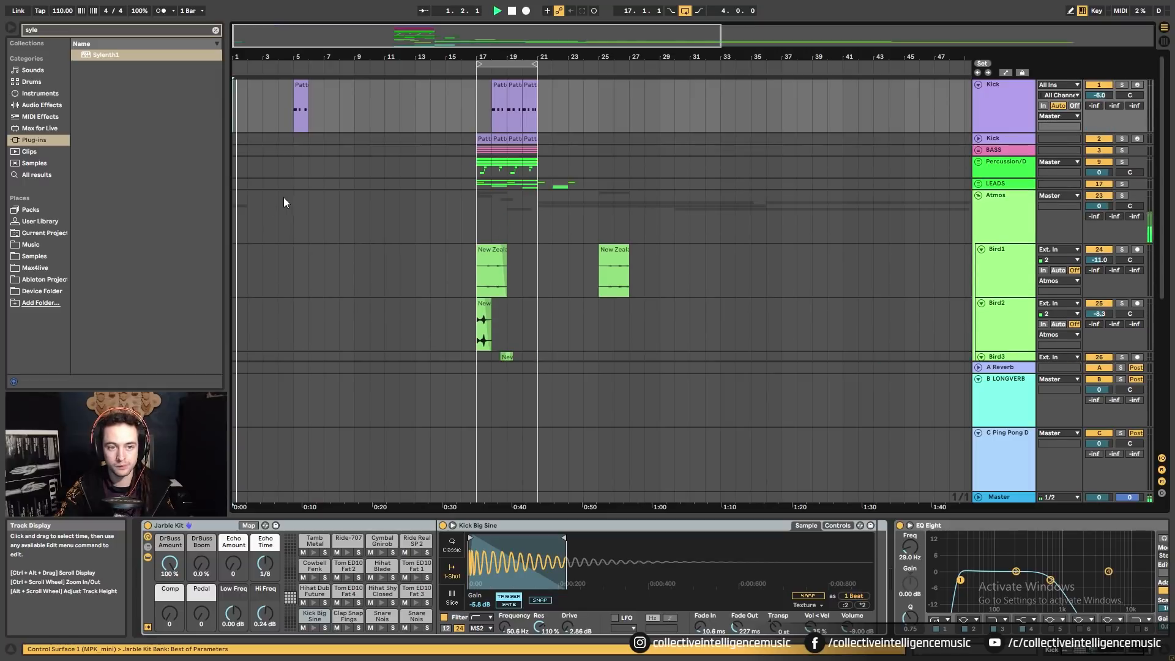
{"action": "scroll", "coordinate": [284, 197], "scroll_direction": "down", "scroll_amount": 5}
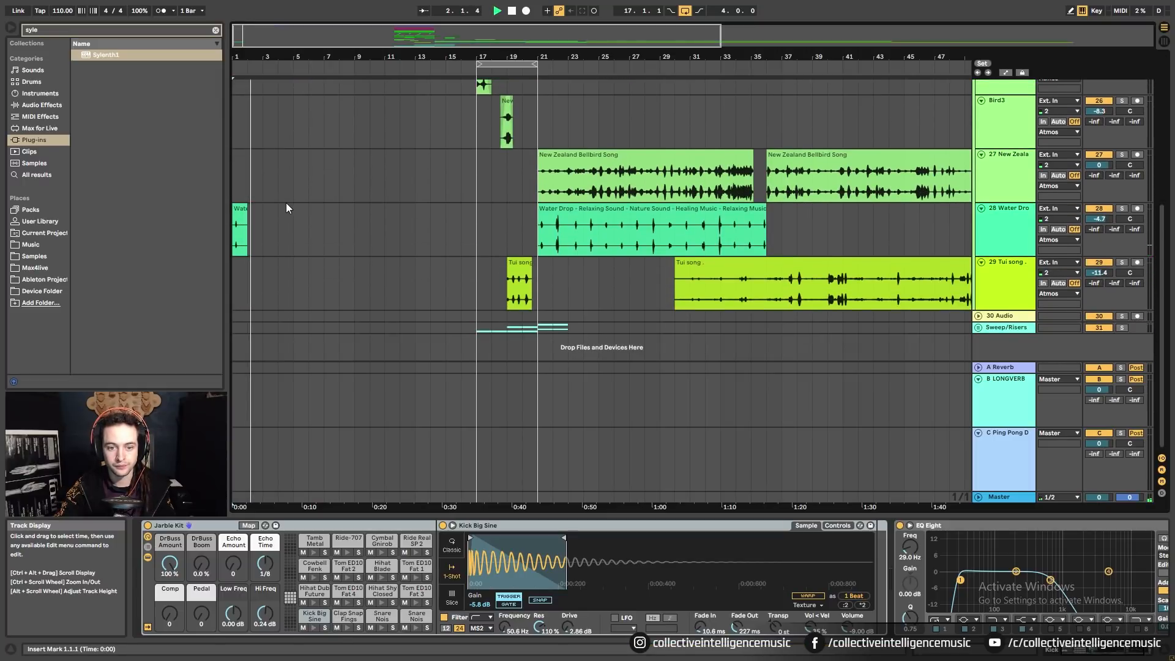
{"action": "scroll", "coordinate": [285, 203], "scroll_direction": "up", "scroll_amount": 3}
{"action": "scroll", "coordinate": [427, 224], "scroll_direction": "up", "scroll_amount": 2}
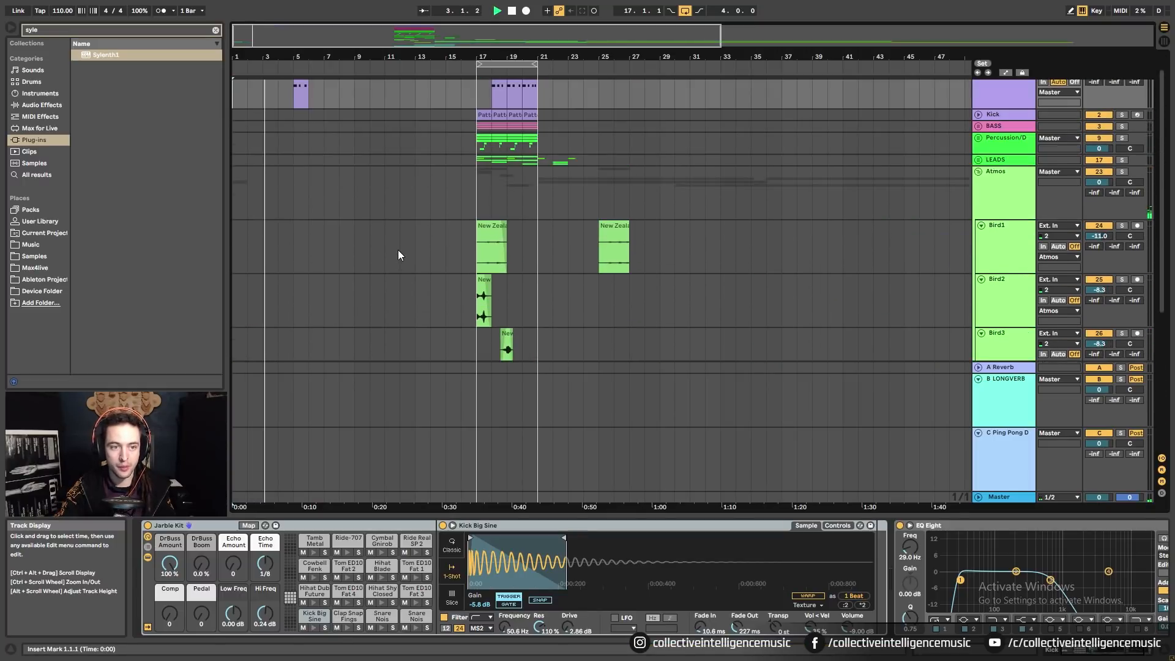
{"action": "key", "text": "space"}
Solo and audition the Bird3 clip, then move it from bar 18 to bar 2.
{"action": "left_click", "coordinate": [508, 314]}
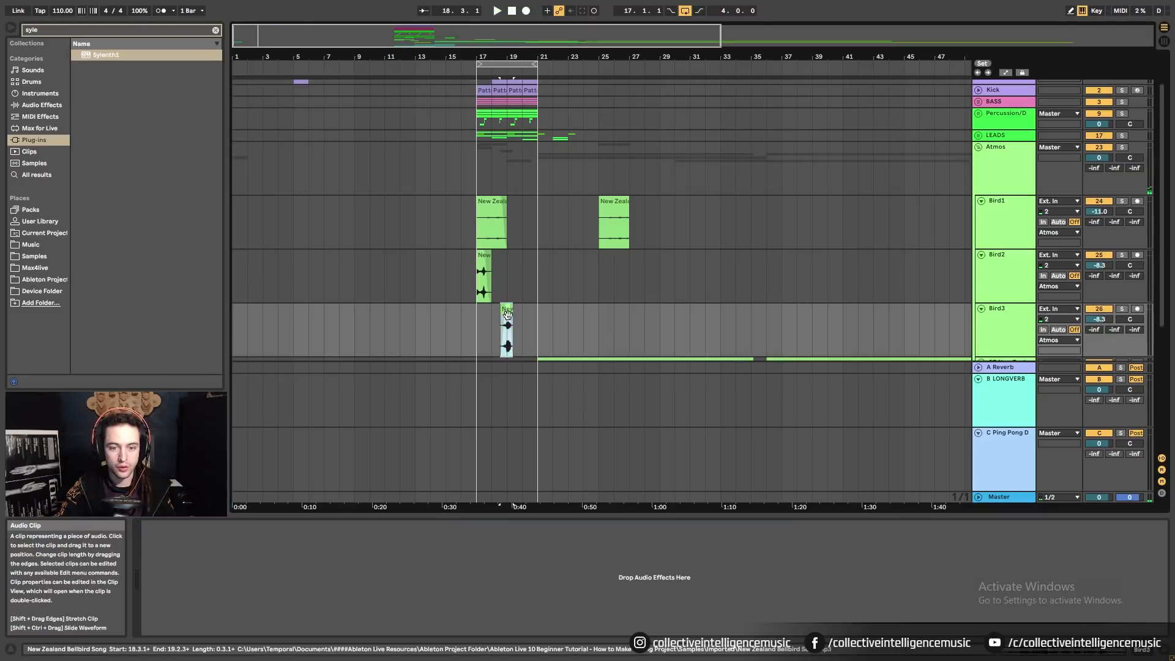
{"action": "left_click", "coordinate": [1121, 309]}
{"action": "key", "text": "space"}
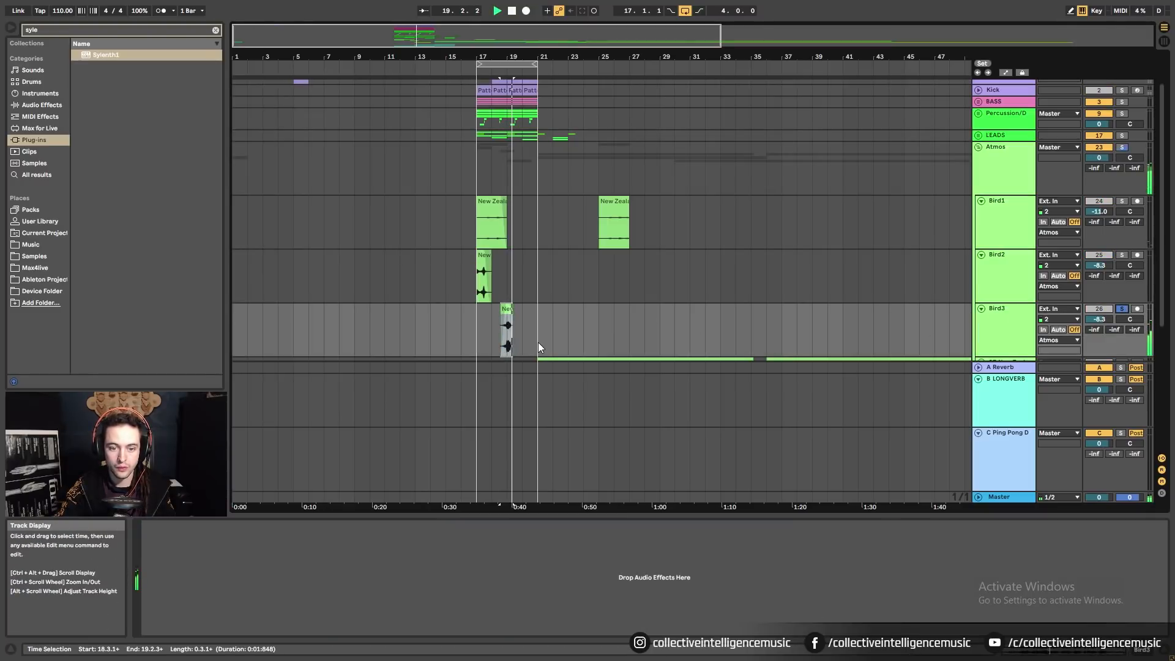
{"action": "key", "text": "space"}
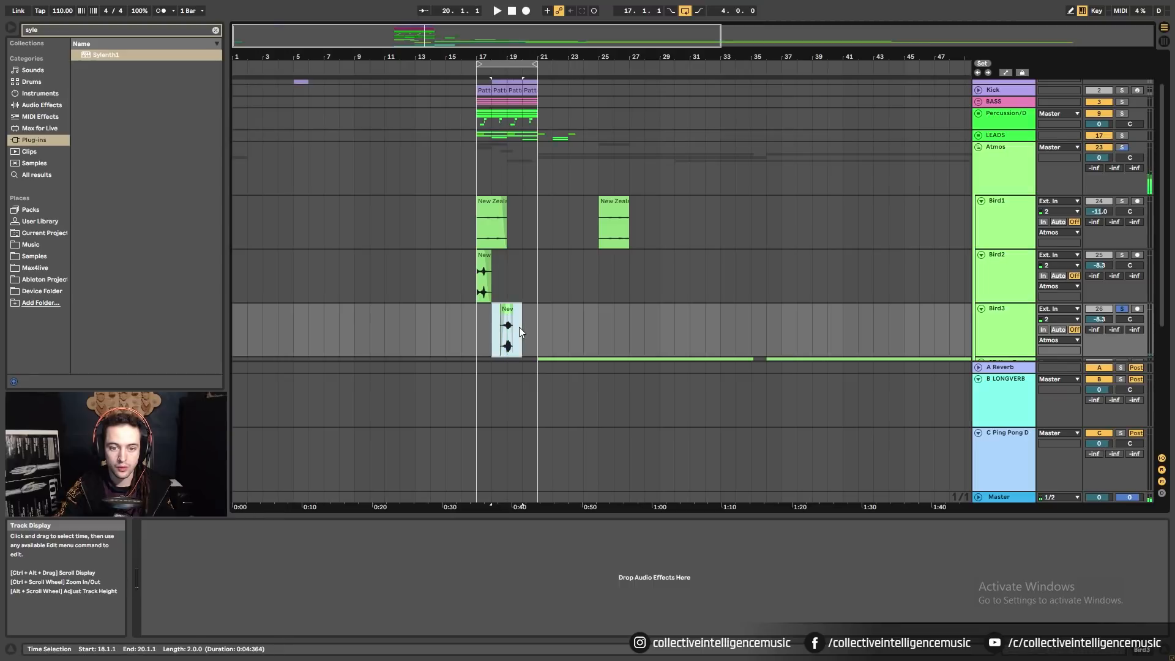
{"action": "left_click_drag", "start_coordinate": [519, 326], "coordinate": [262, 332]}
{"action": "scroll", "coordinate": [238, 312], "scroll_direction": "down", "scroll_amount": 2}
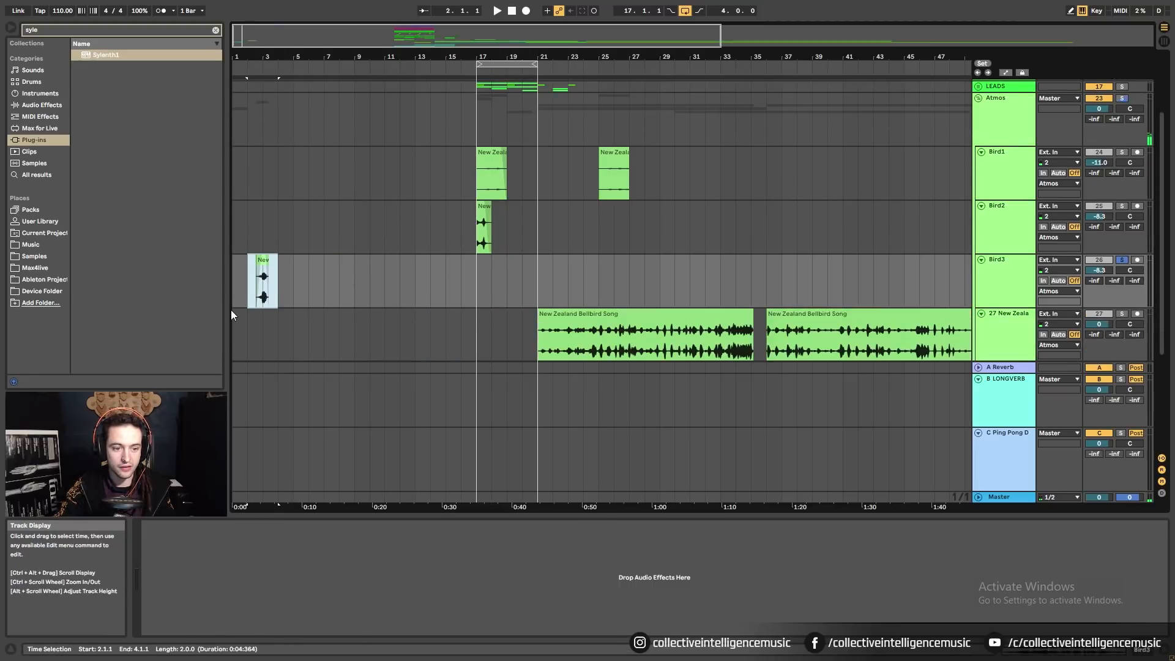
{"action": "left_click", "coordinate": [234, 300]}
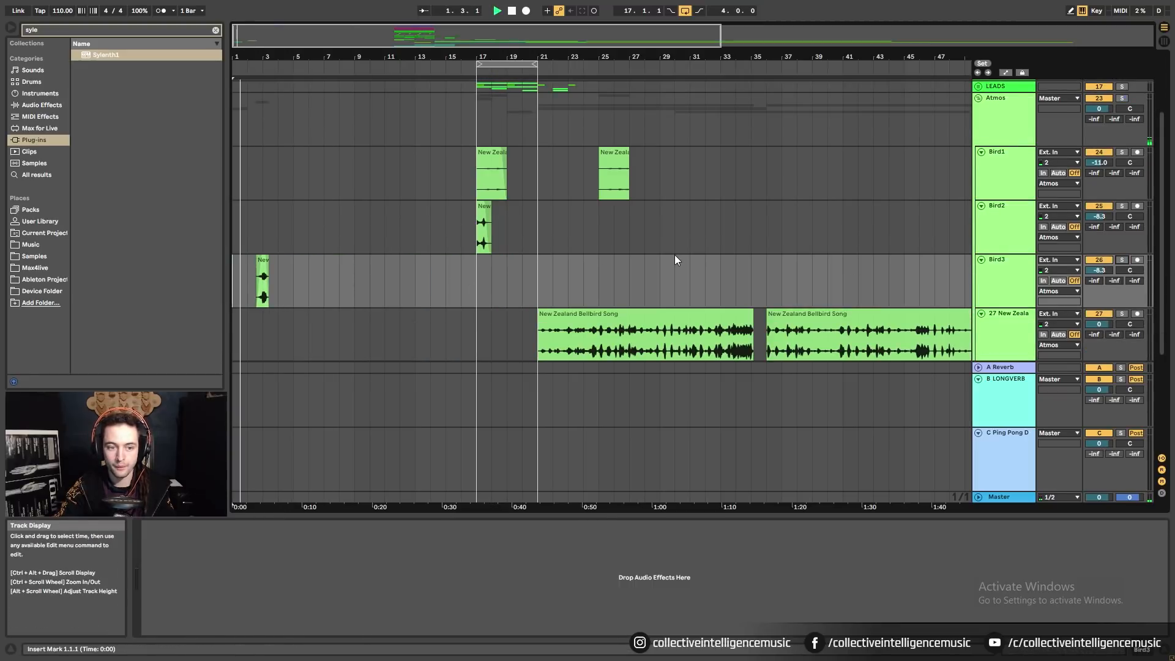
{"action": "scroll", "coordinate": [676, 260], "scroll_direction": "down", "scroll_amount": 2}
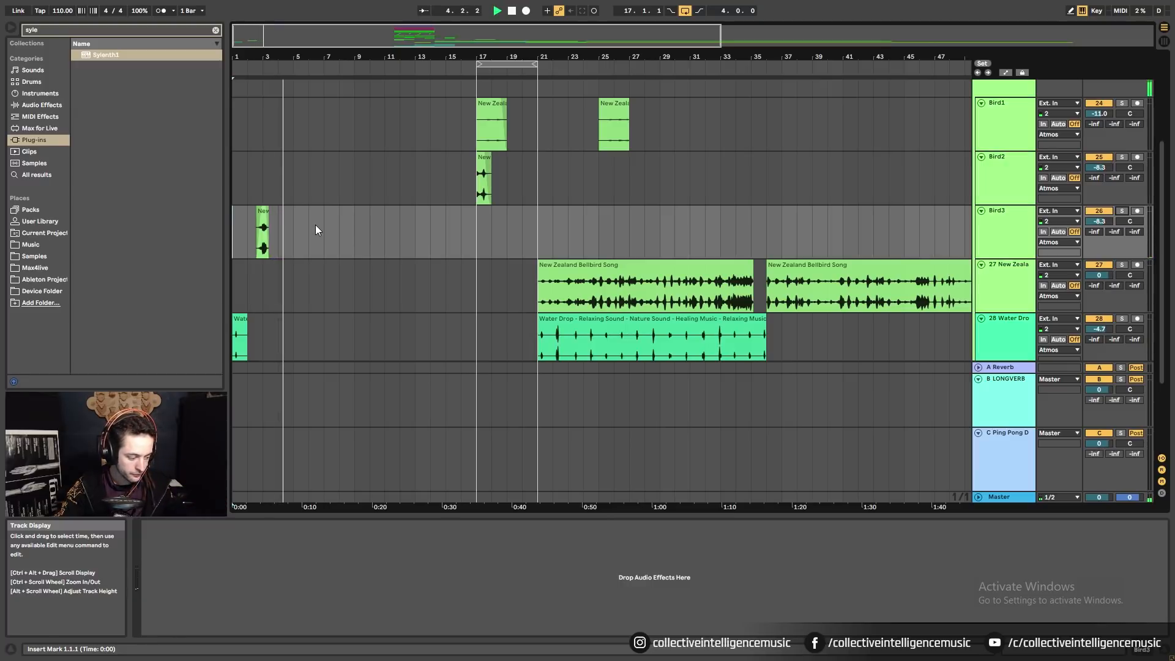
Zoom in on bars 1–4, set the arrangement grid to 1/2 bar, and play from bar 1.
{"action": "left_click_drag", "start_coordinate": [257, 57], "coordinate": [259, 122]}
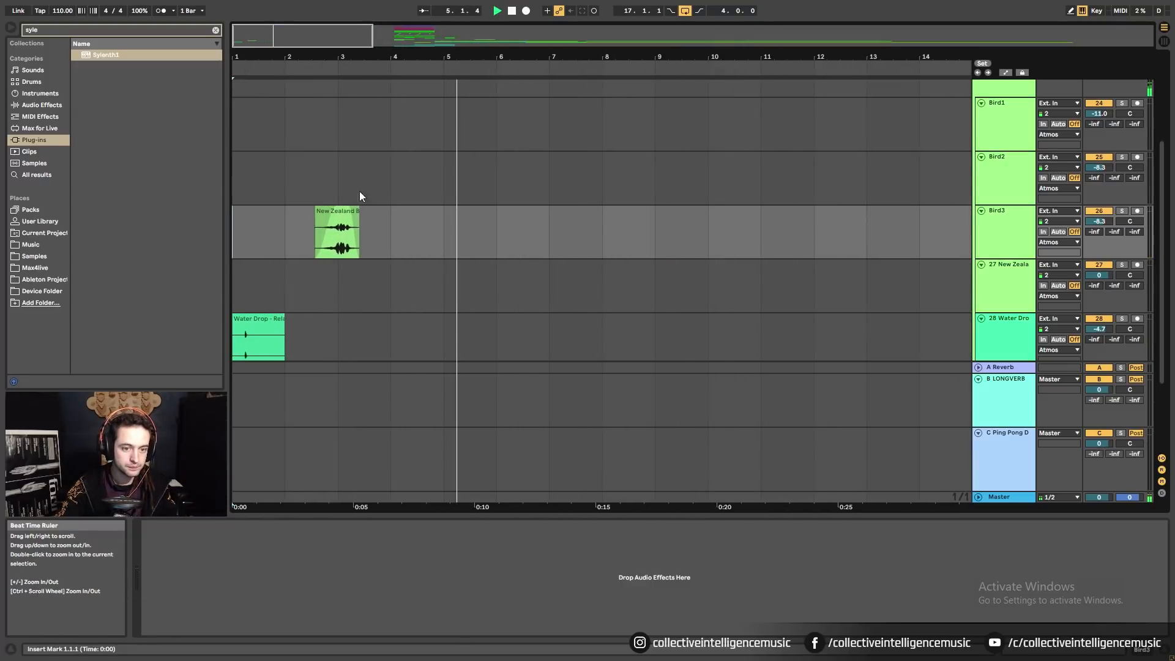
{"action": "key", "text": "space"}
{"action": "left_click_drag", "start_coordinate": [298, 251], "coordinate": [404, 250]}
{"action": "left_click_drag", "start_coordinate": [234, 241], "coordinate": [233, 240]}
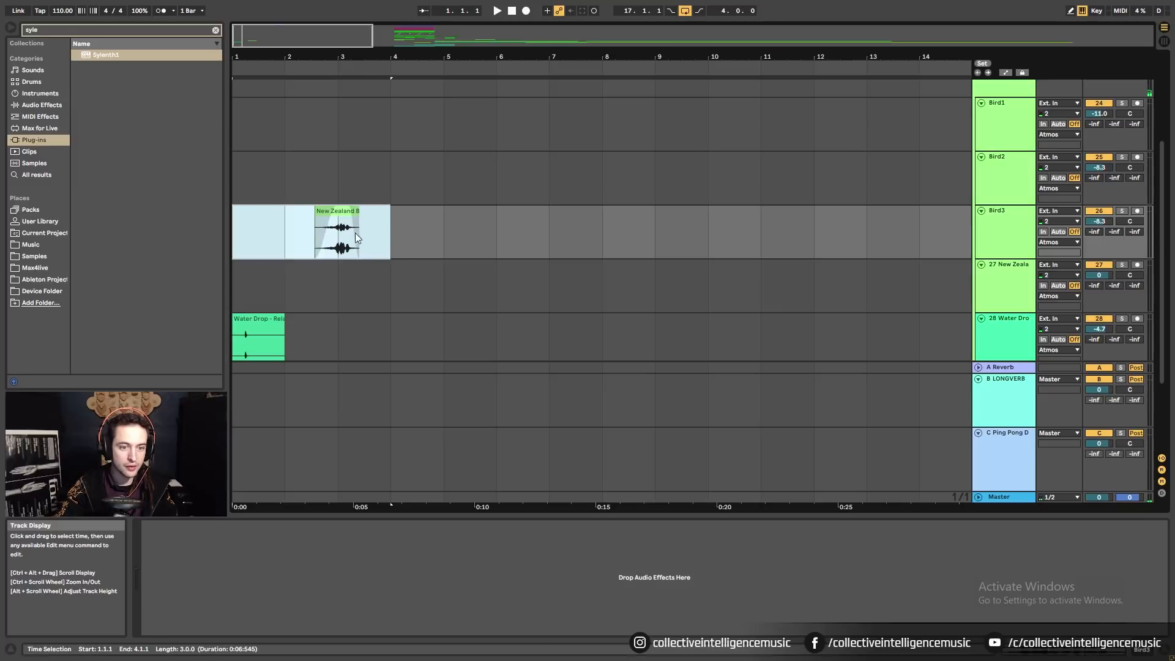
{"action": "mouse_move", "coordinate": [404, 235]}
{"action": "left_mouse_down"}
{"action": "mouse_move", "coordinate": [301, 232]}
{"action": "mouse_move", "coordinate": [407, 251]}
{"action": "mouse_move", "coordinate": [410, 235]}
{"action": "left_mouse_up"}
{"action": "right_click", "coordinate": [434, 240]}
{"action": "left_click", "coordinate": [580, 364]}
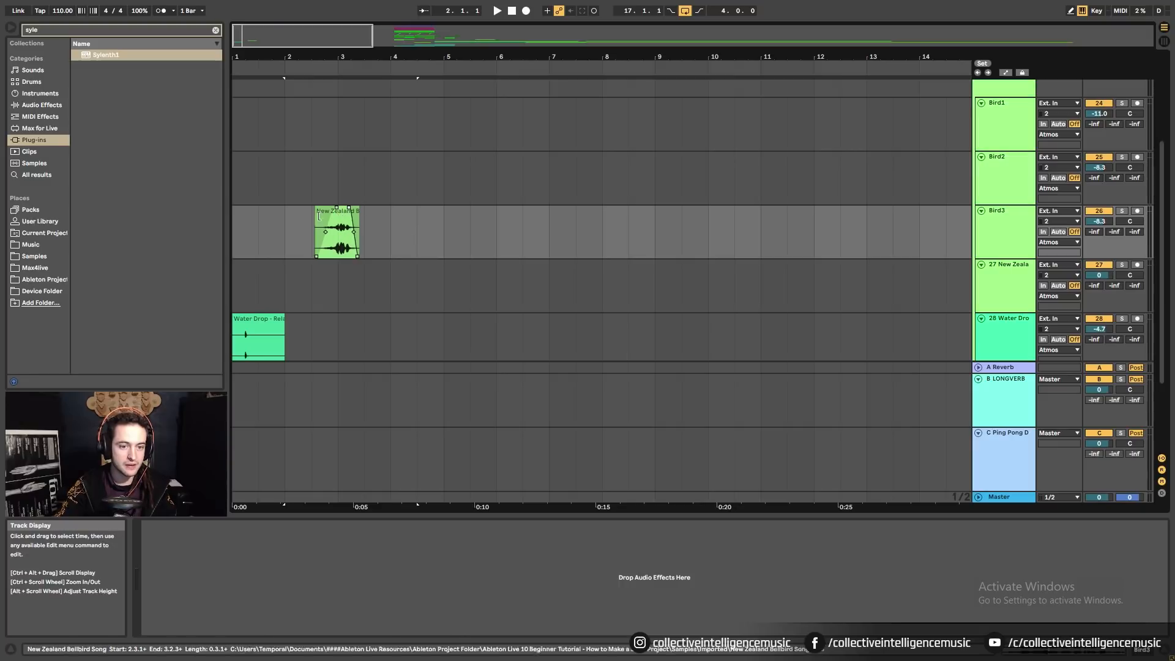
{"action": "mouse_move", "coordinate": [307, 227]}
{"action": "left_mouse_down"}
{"action": "mouse_move", "coordinate": [407, 240]}
{"action": "mouse_move", "coordinate": [287, 223]}
{"action": "left_mouse_up"}
{"action": "left_click", "coordinate": [233, 242]}
{"action": "key", "text": "space"}
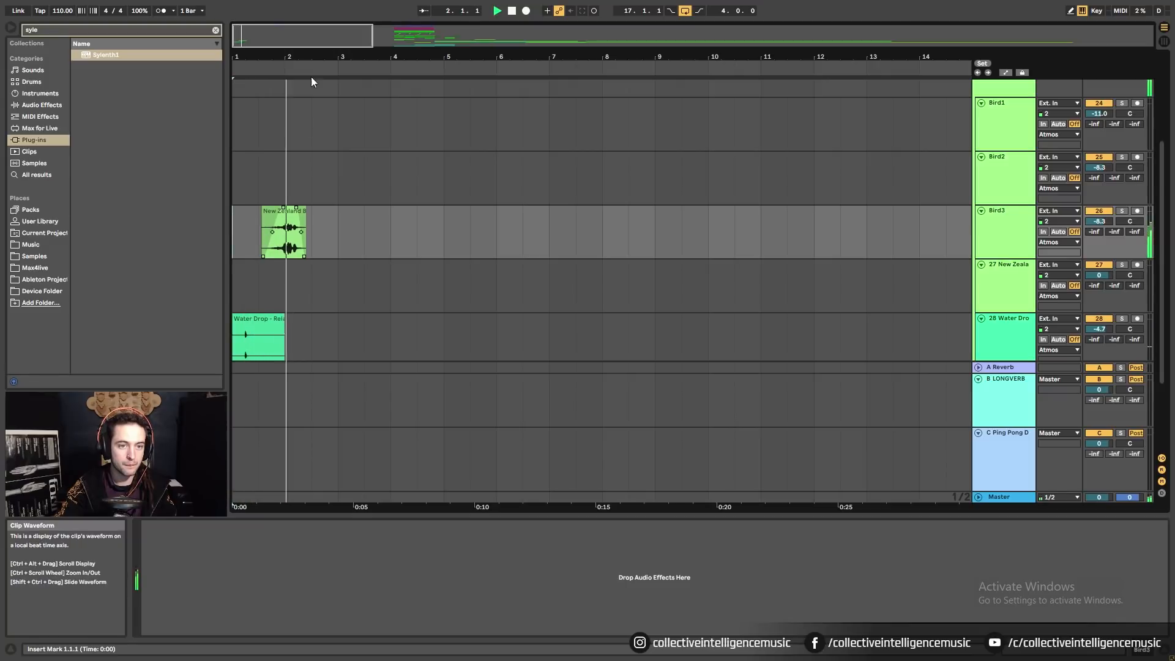
Drag the Tui song clip to bar 3 and play back from the Water Drop clip.
{"action": "left_click_drag", "start_coordinate": [309, 58], "coordinate": [307, 32]}
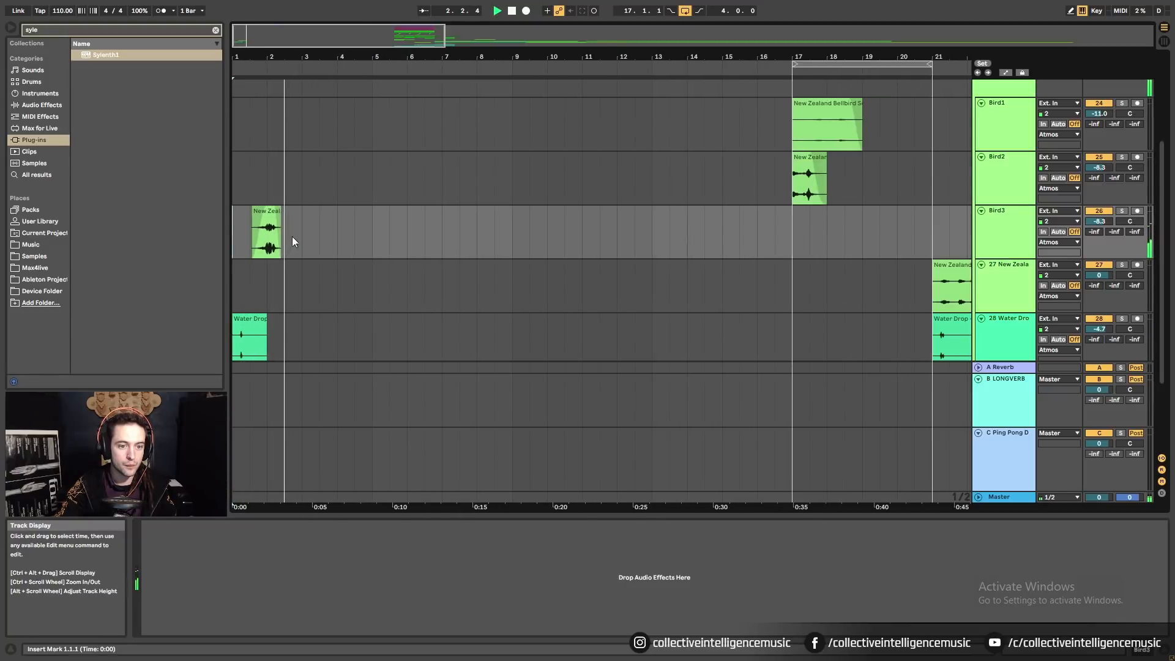
{"action": "left_click", "coordinate": [300, 280]}
{"action": "key", "text": "space"}
{"action": "scroll", "coordinate": [763, 240], "scroll_direction": "down", "scroll_amount": 2}
{"action": "scroll", "coordinate": [845, 274], "scroll_direction": "down", "scroll_amount": 2}
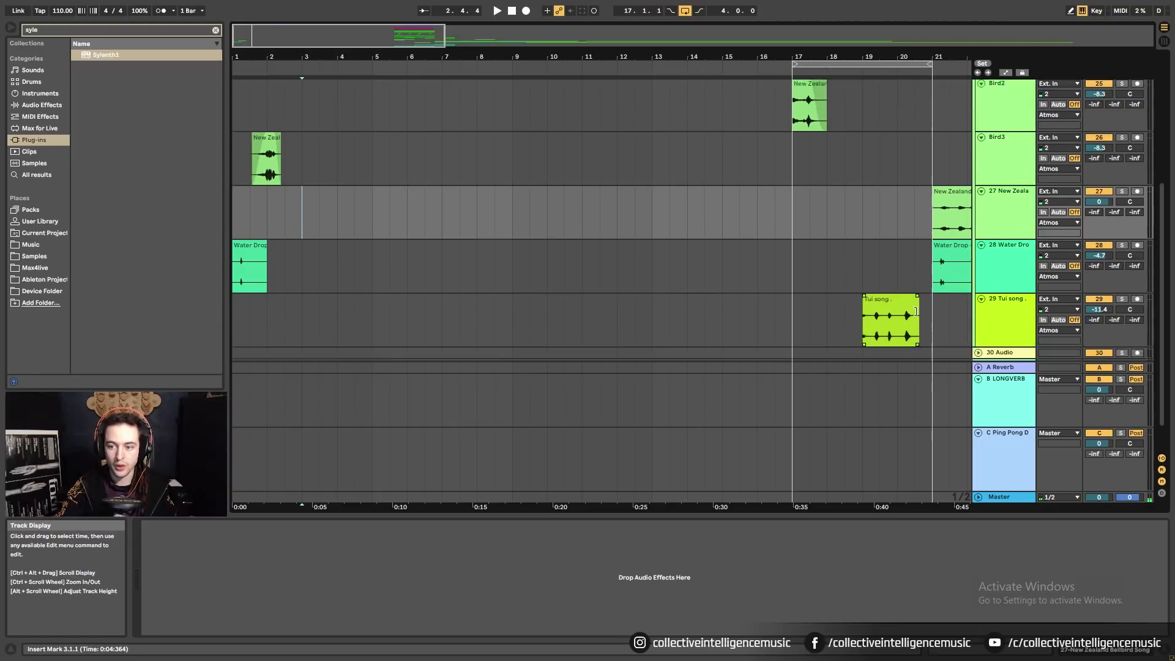
{"action": "left_click_drag", "start_coordinate": [892, 276], "coordinate": [328, 301]}
{"action": "key", "text": "space"}
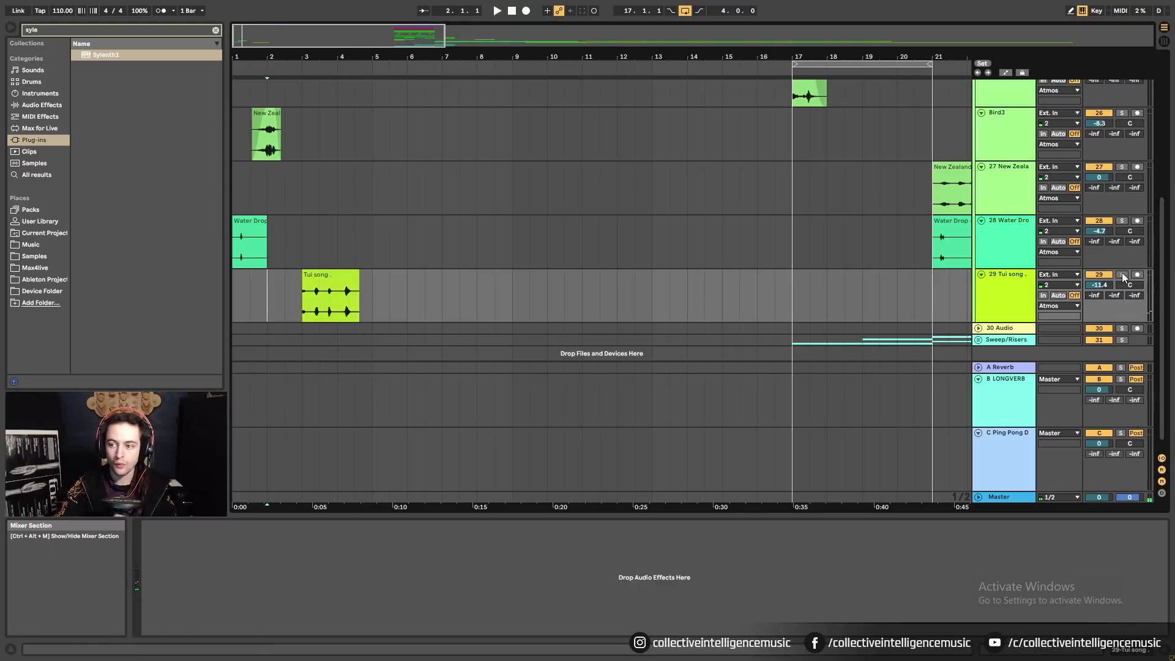
{"action": "left_click", "coordinate": [251, 245]}
{"action": "key", "text": "space"}
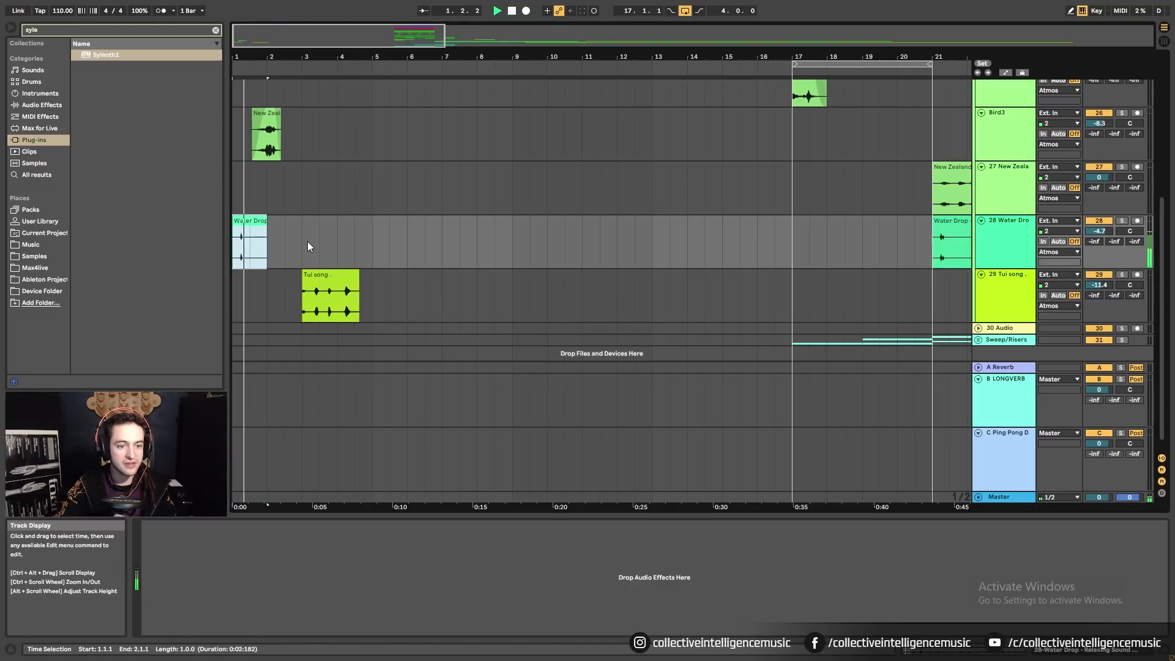
{"action": "scroll", "coordinate": [309, 241], "scroll_direction": "up", "scroll_amount": 10}
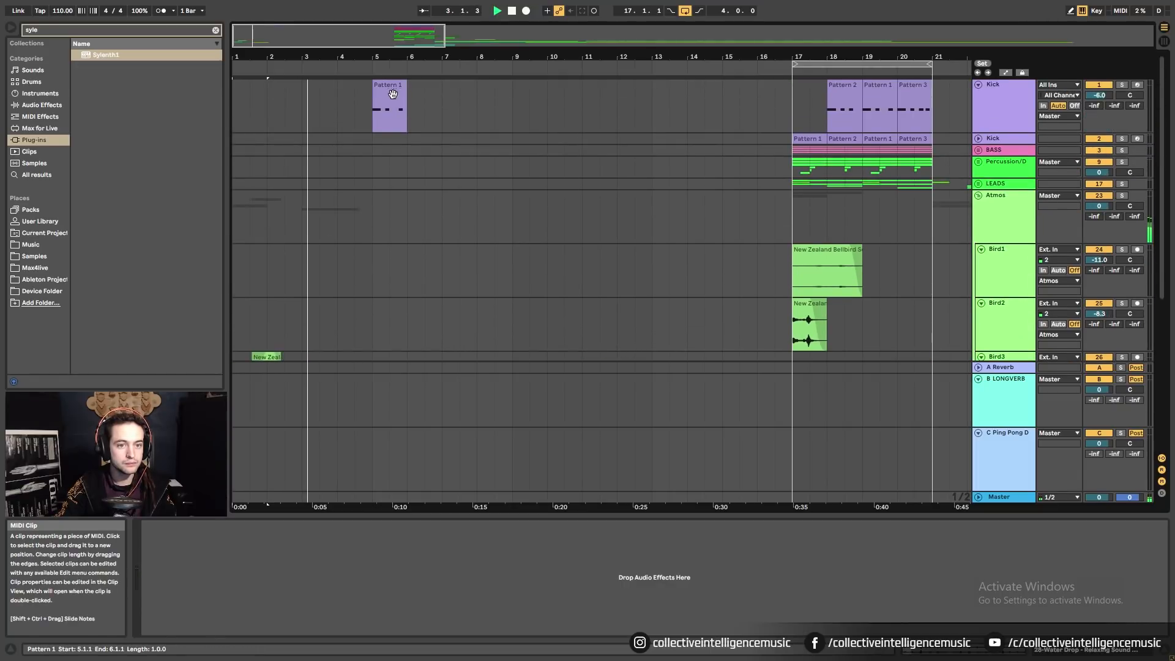
Duplicate Kick Pattern 1 with Ctrl+D until copies fill bars 5–16, then unfold the BASS group.
{"action": "scroll", "coordinate": [395, 201], "scroll_direction": "down", "scroll_amount": 8}
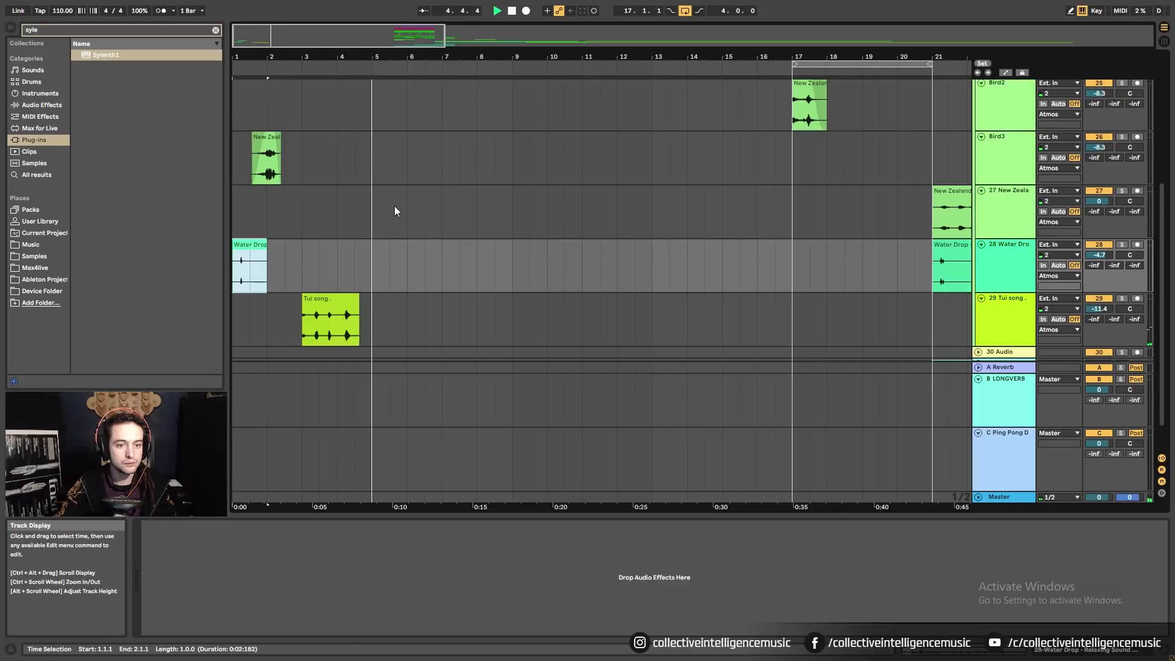
{"action": "scroll", "coordinate": [394, 204], "scroll_direction": "up", "scroll_amount": 8}
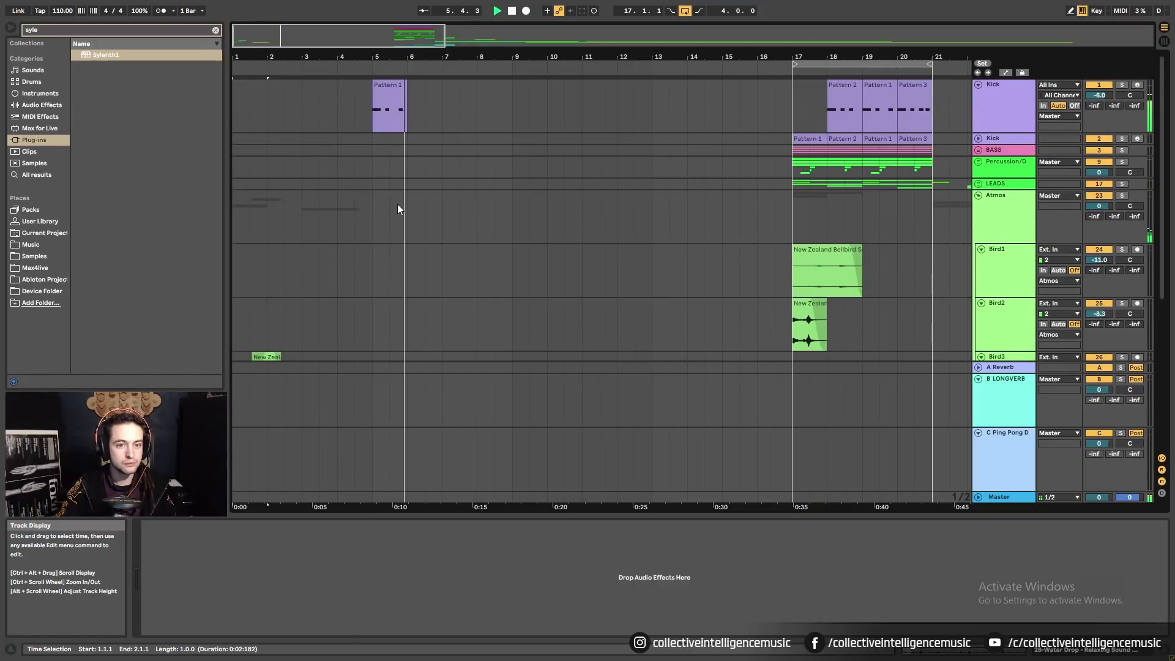
{"action": "left_click", "coordinate": [389, 107]}
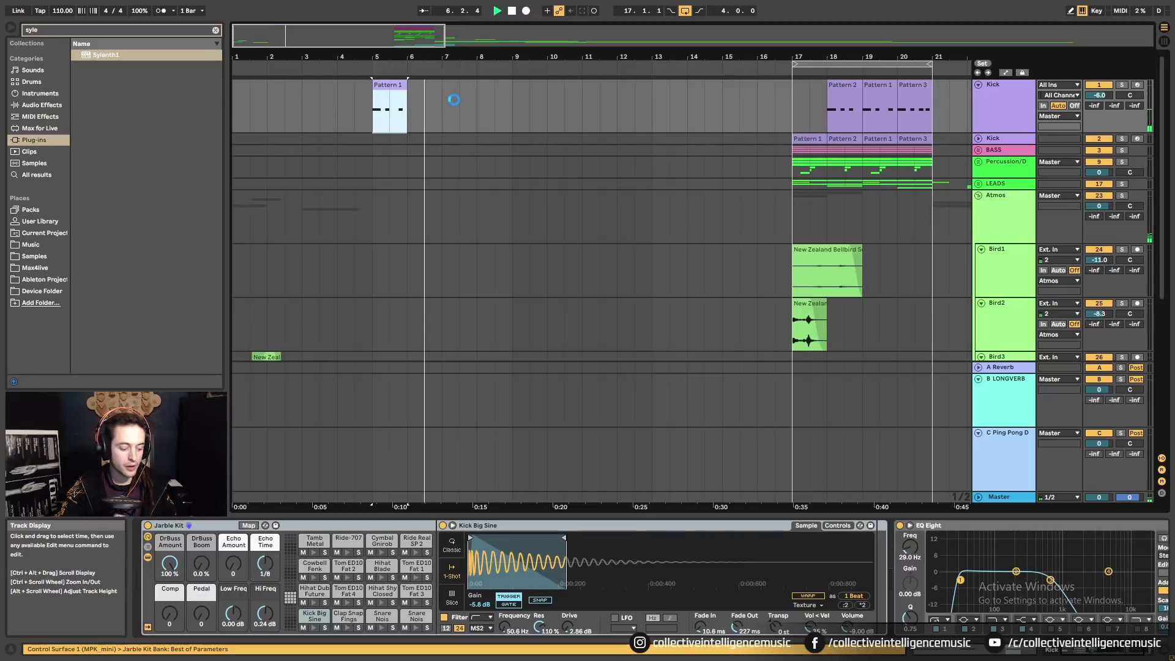
{"action": "key", "text": "ctrl+d"}
{"action": "key", "text": "ctrl+d"}
{"action": "key", "text": "ctrl+d"}
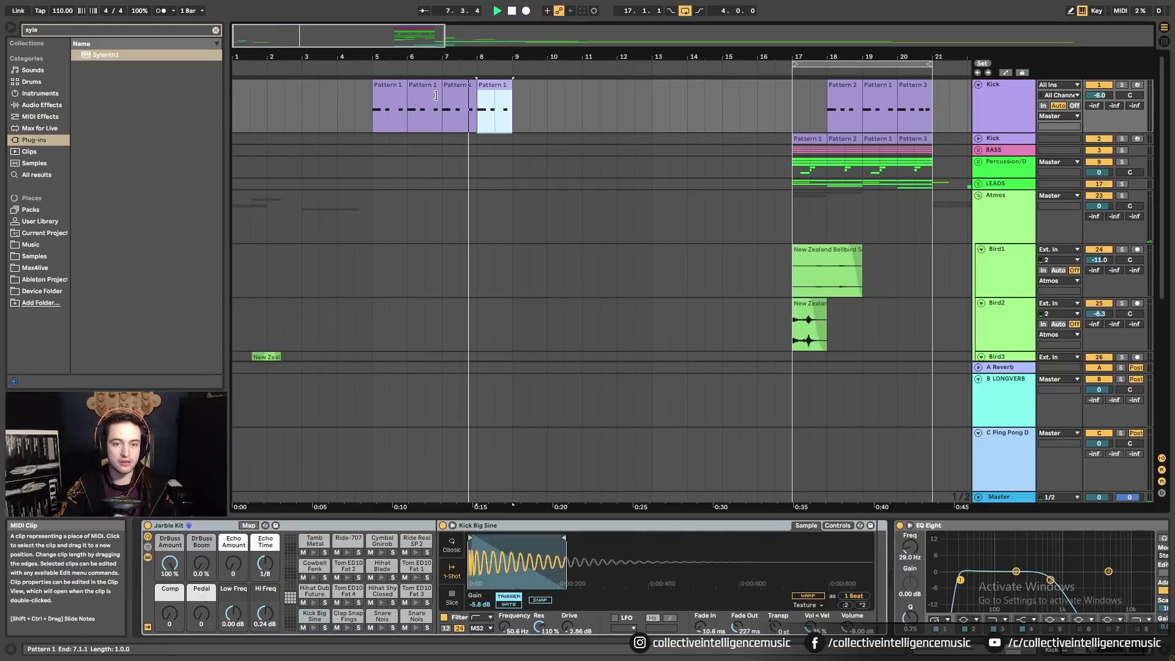
{"action": "left_click", "coordinate": [398, 86]}
{"action": "left_click", "coordinate": [493, 87], "text": "shift"}
{"action": "key", "text": "ctrl+d"}
{"action": "left_click_drag", "start_coordinate": [496, 57], "coordinate": [496, 43]}
{"action": "key", "text": "ctrl+d"}
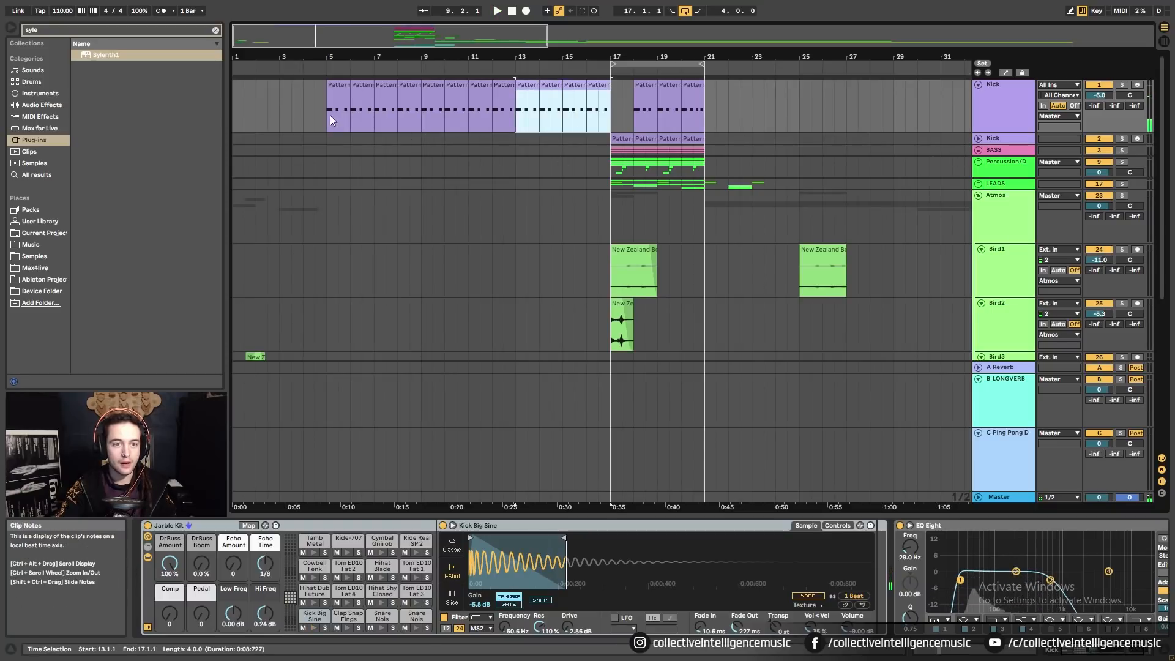
{"action": "left_click", "coordinate": [978, 150]}
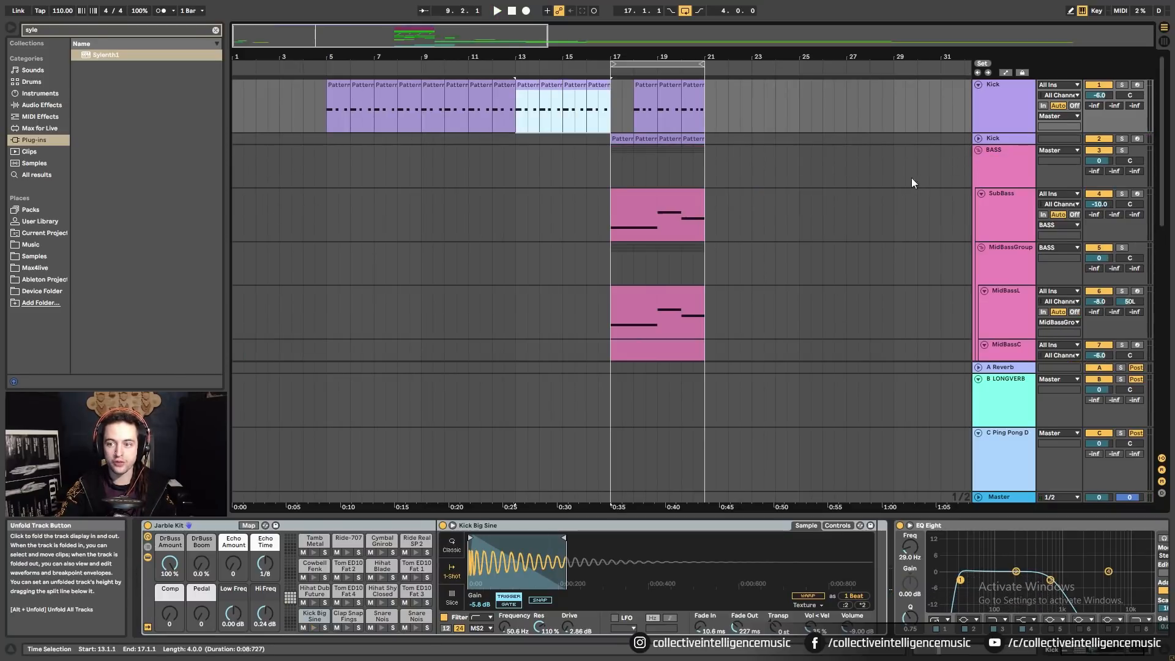
Expand the Percussion group and select bars 17–21 across both clap layer tracks.
{"action": "scroll", "coordinate": [645, 249], "scroll_direction": "down", "scroll_amount": 6}
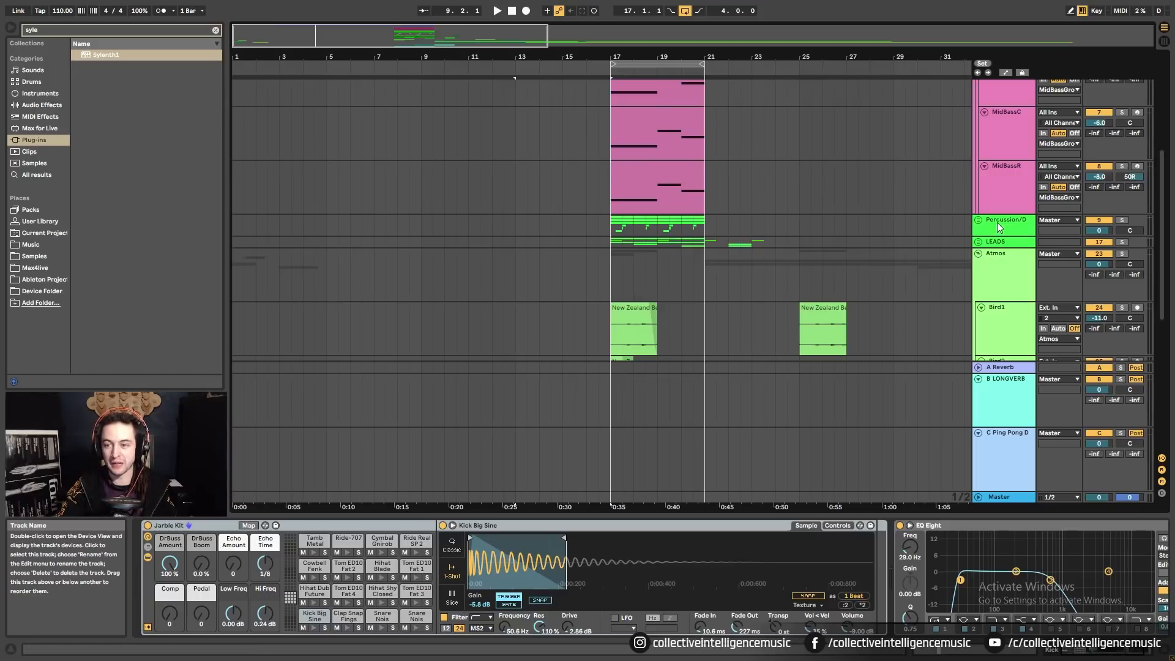
{"action": "left_click", "coordinate": [978, 220]}
{"action": "scroll", "coordinate": [752, 246], "scroll_direction": "down", "scroll_amount": 3}
{"action": "scroll", "coordinate": [752, 246], "scroll_direction": "down", "scroll_amount": 2}
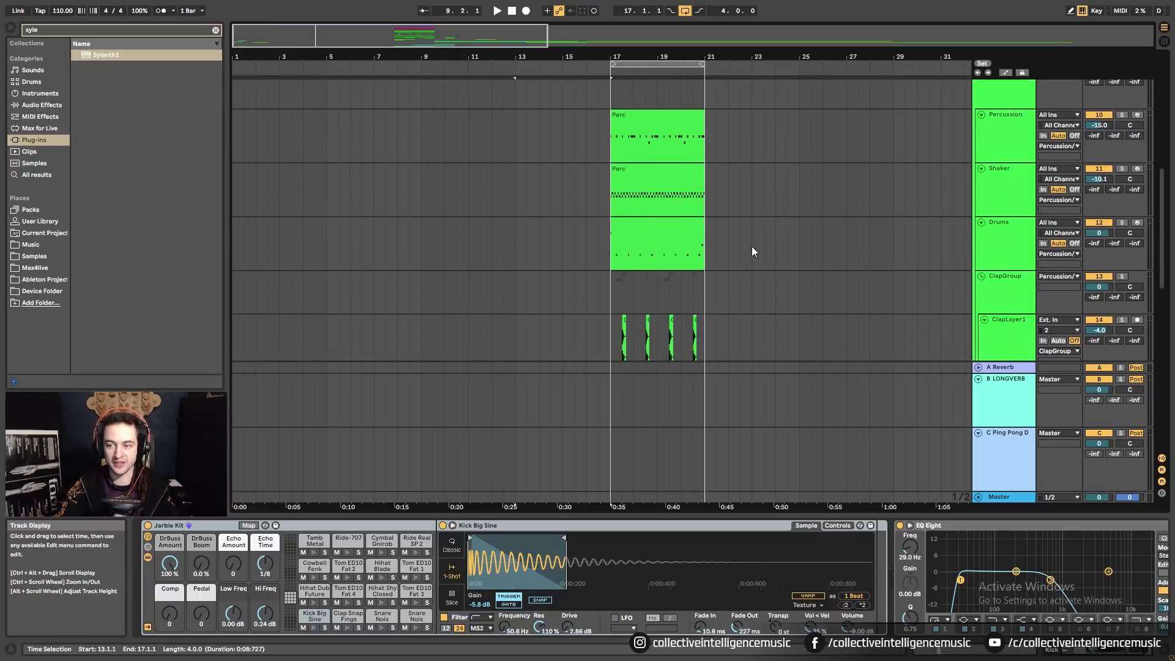
{"action": "left_click", "coordinate": [669, 249]}
{"action": "scroll", "coordinate": [670, 250], "scroll_direction": "down", "scroll_amount": 2}
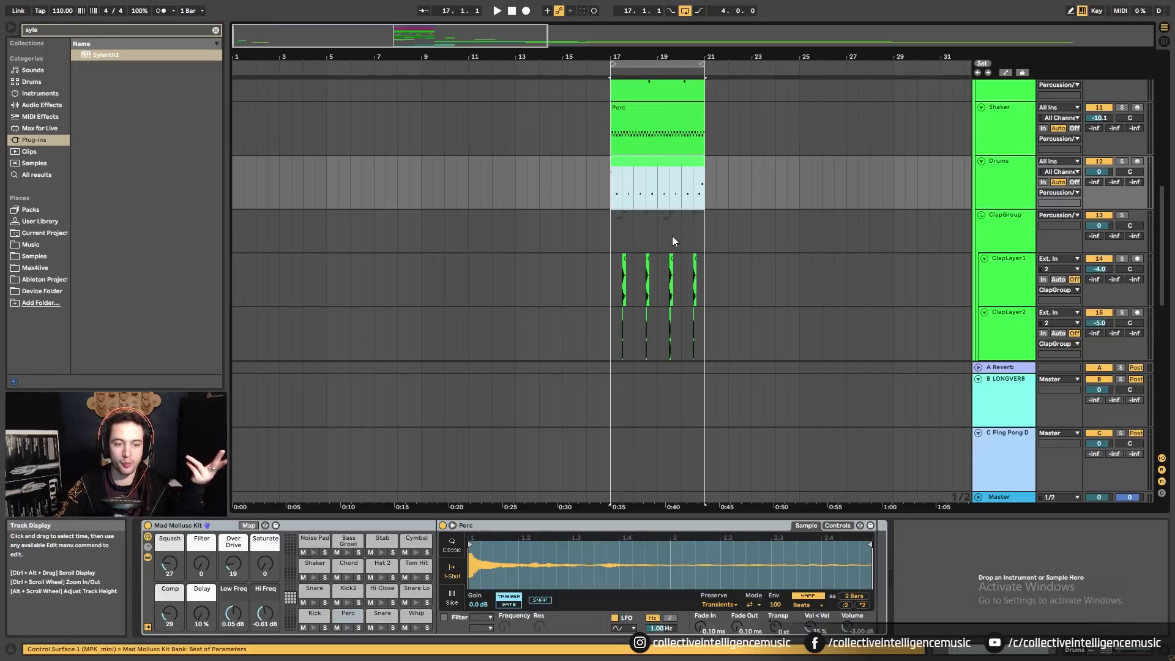
{"action": "scroll", "coordinate": [720, 243], "scroll_direction": "down", "scroll_amount": 2}
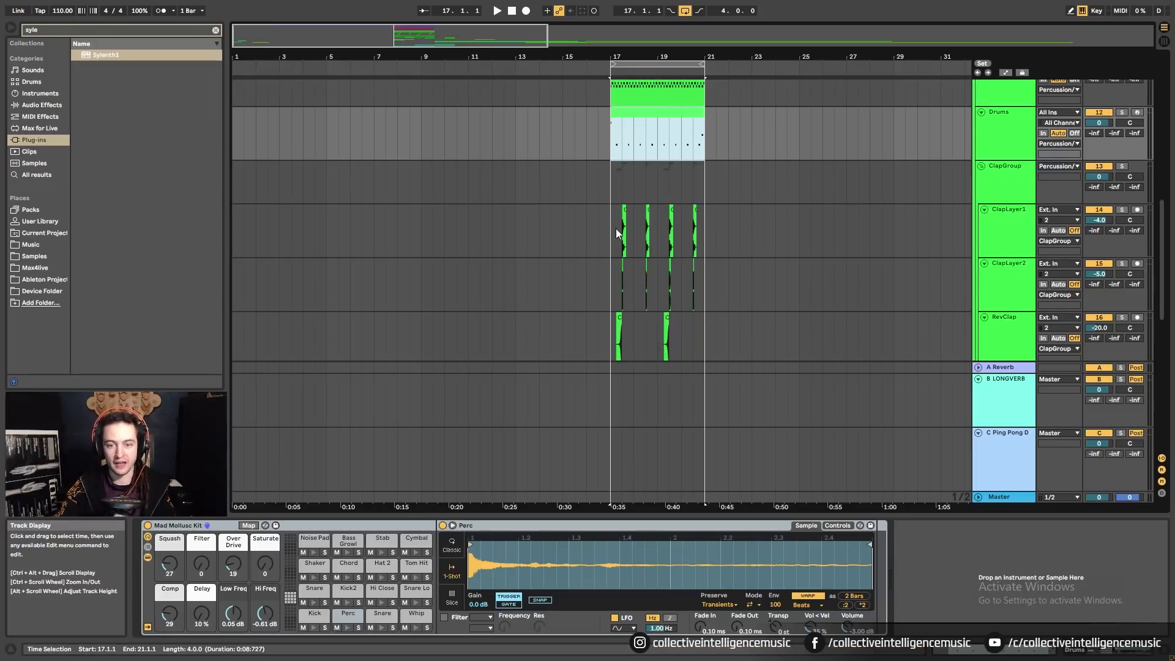
{"action": "left_click_drag", "start_coordinate": [617, 233], "coordinate": [703, 274]}
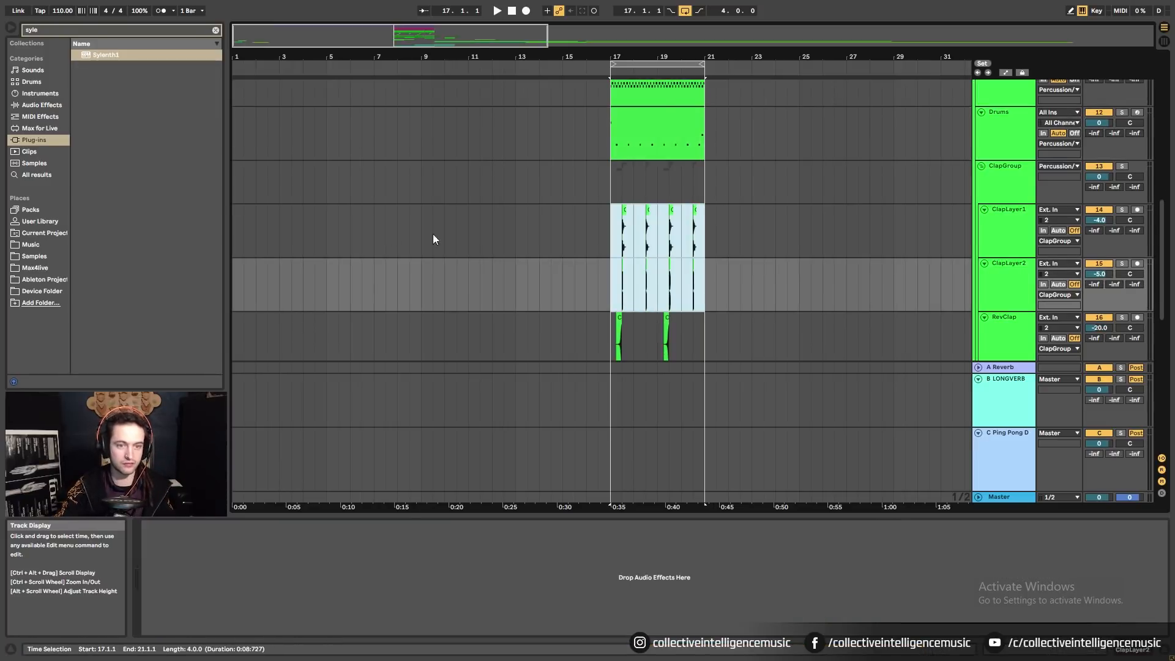
Paste the four clap clips at bar 5 on ClapLayer1 and play from bar 5.
{"action": "left_click", "coordinate": [328, 216]}
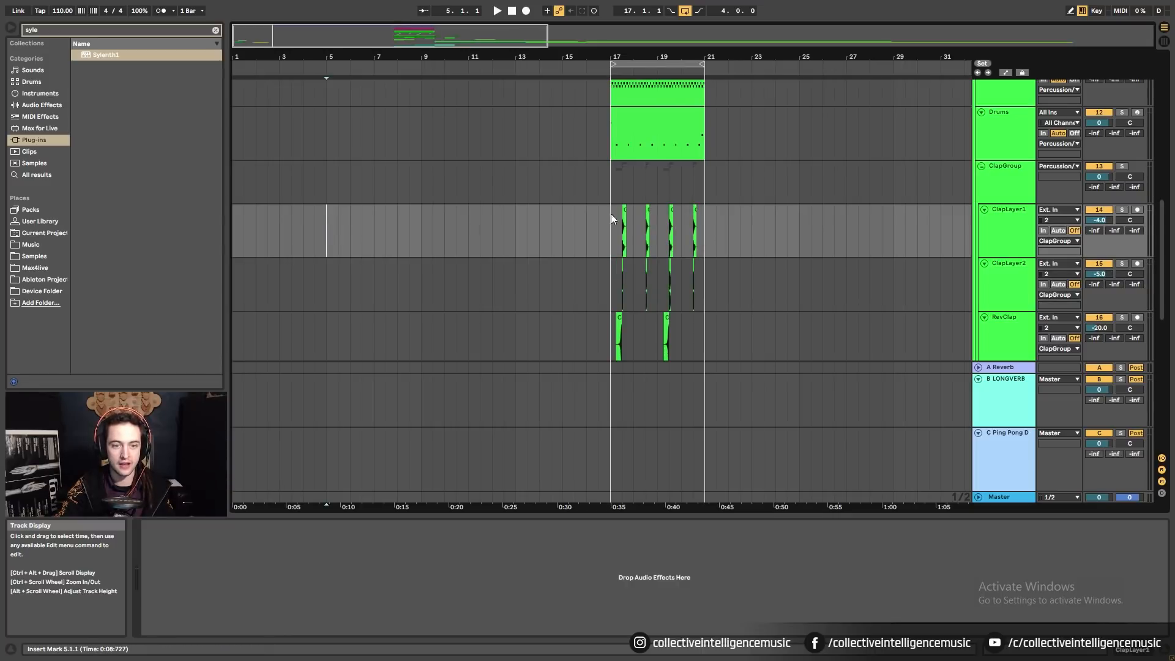
{"action": "key", "text": "ctrl+v"}
{"action": "left_click", "coordinate": [324, 207]}
{"action": "key", "text": "space"}
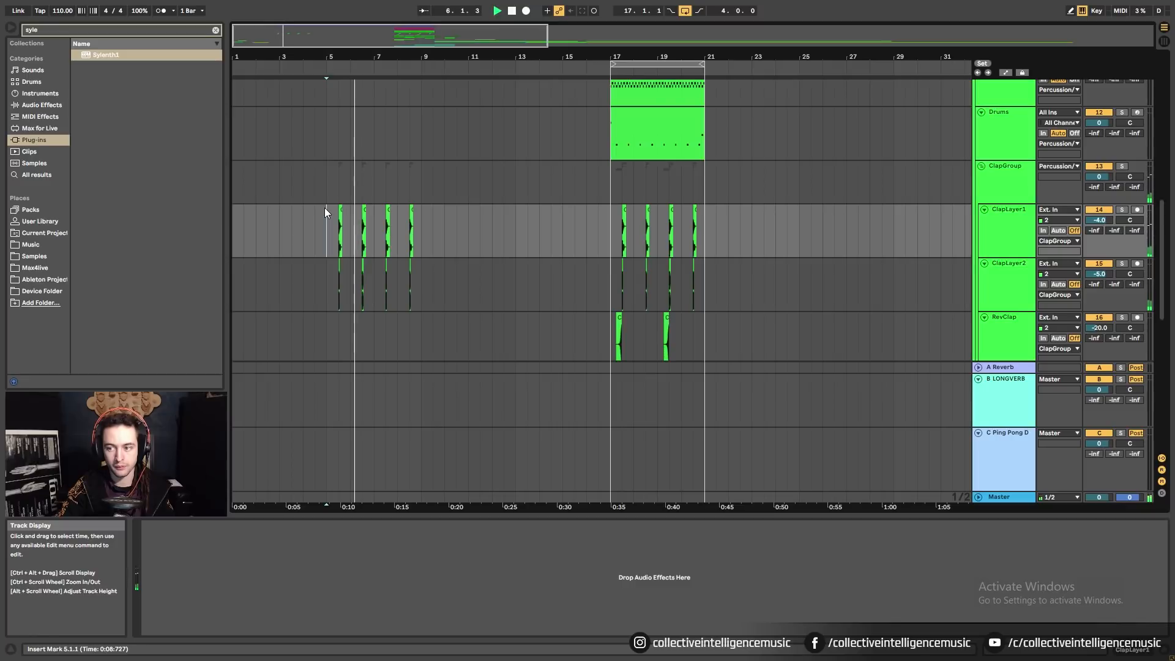
{"action": "scroll", "coordinate": [324, 208], "scroll_direction": "down", "scroll_amount": 3}
{"action": "scroll", "coordinate": [324, 208], "scroll_direction": "up", "scroll_amount": 15}
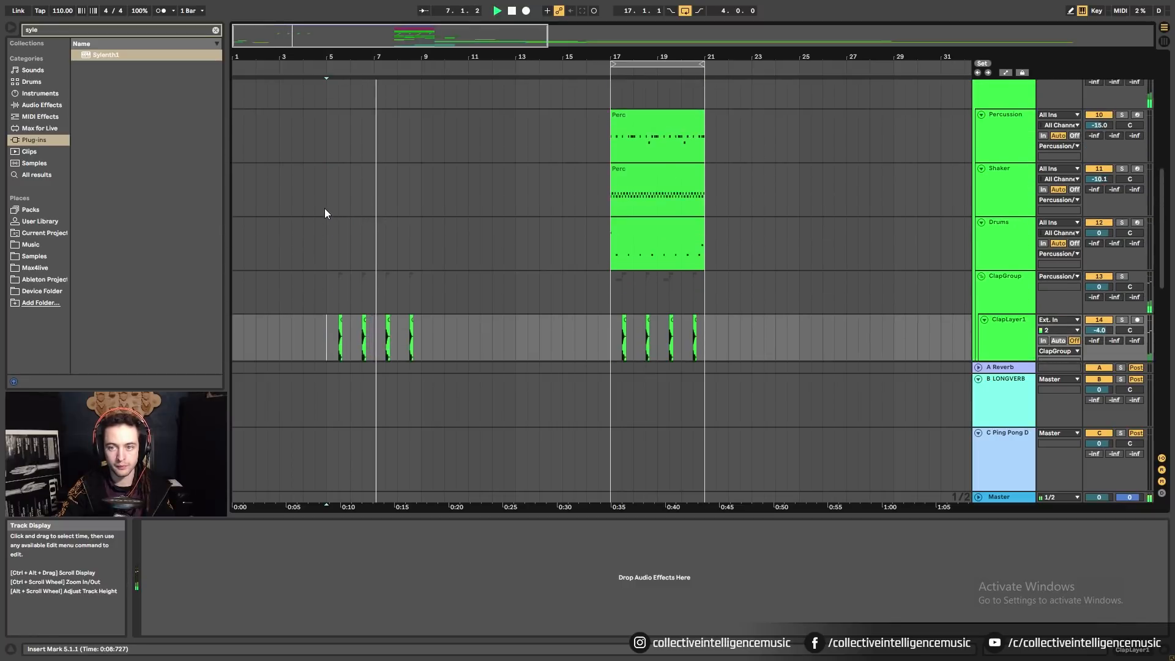
{"action": "scroll", "coordinate": [329, 214], "scroll_direction": "up", "scroll_amount": 15}
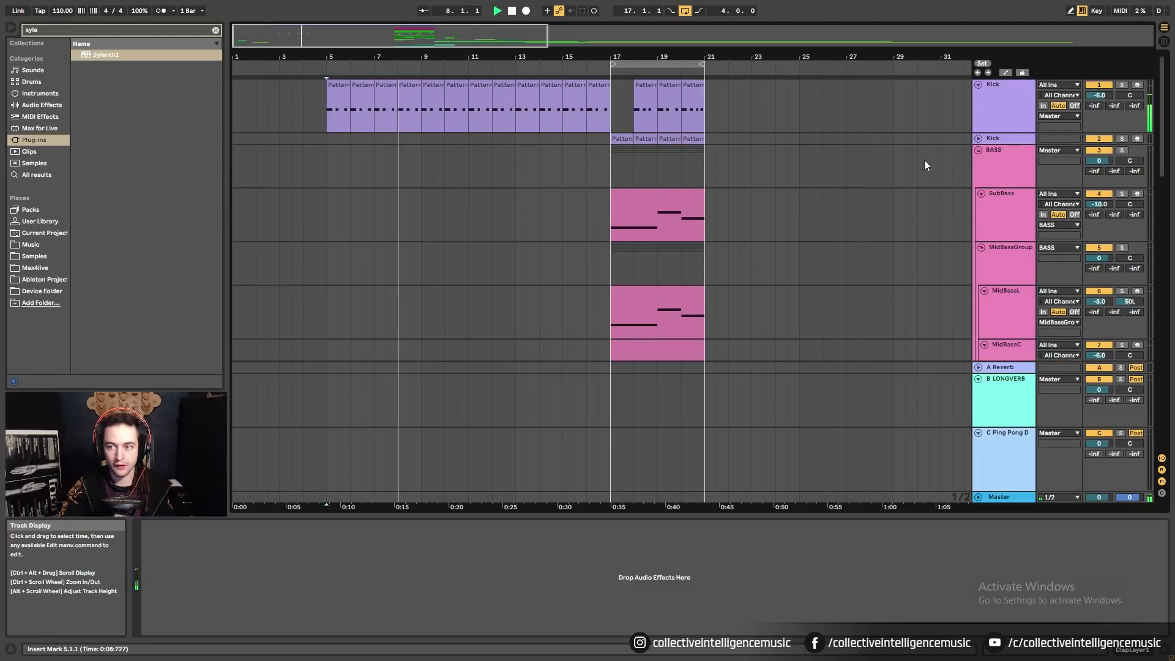
Copy the Kick patterns to bar 5 on the second Kick track, duplicate them, and fill the top track's bar 17.
{"action": "left_click", "coordinate": [620, 140]}
{"action": "left_click_drag", "start_coordinate": [623, 140], "coordinate": [341, 141]}
{"action": "key", "text": "space"}
{"action": "key", "text": "ctrl+d"}
{"action": "key", "text": "ctrl+d"}
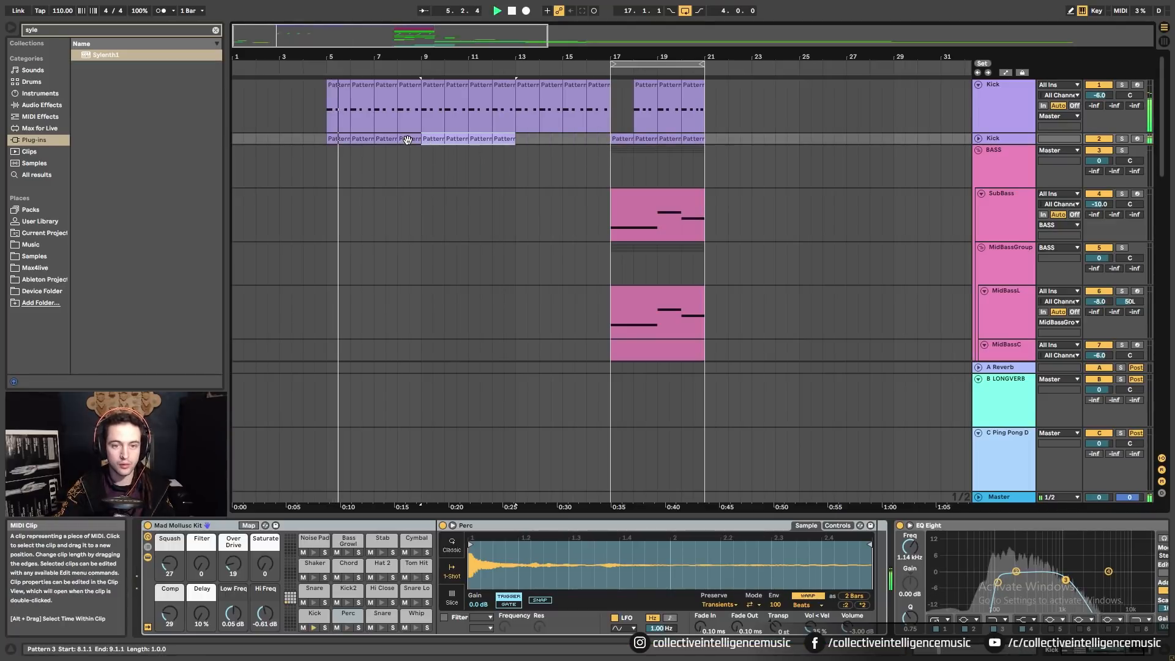
{"action": "left_click", "coordinate": [628, 136]}
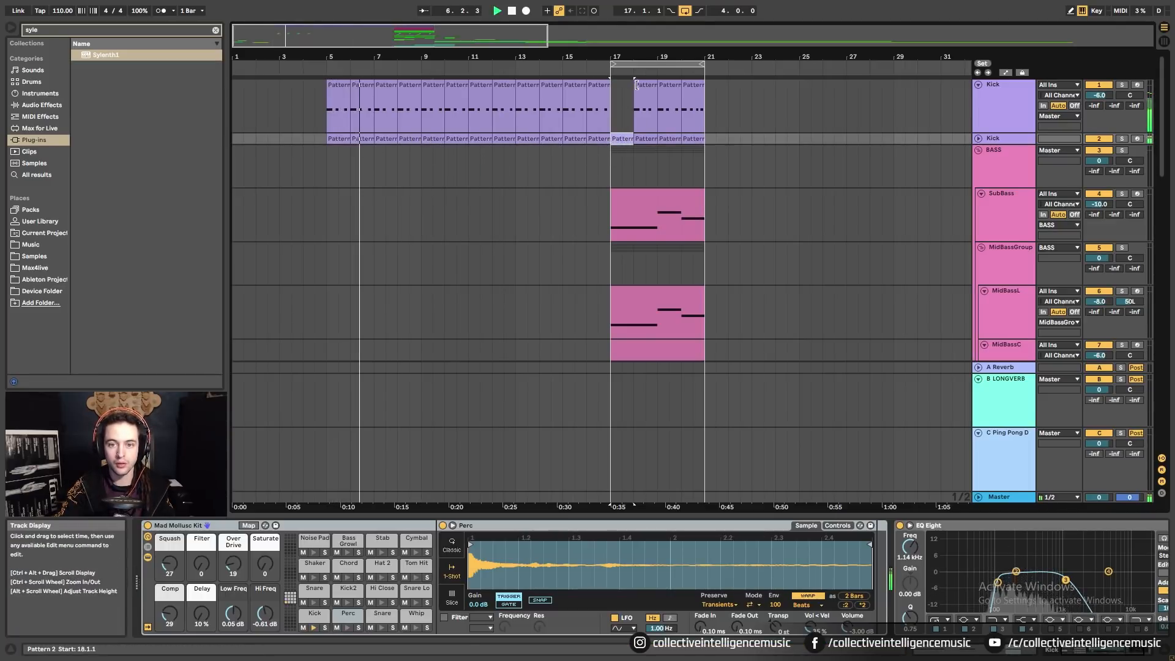
{"action": "left_click_drag", "start_coordinate": [629, 136], "coordinate": [623, 110]}
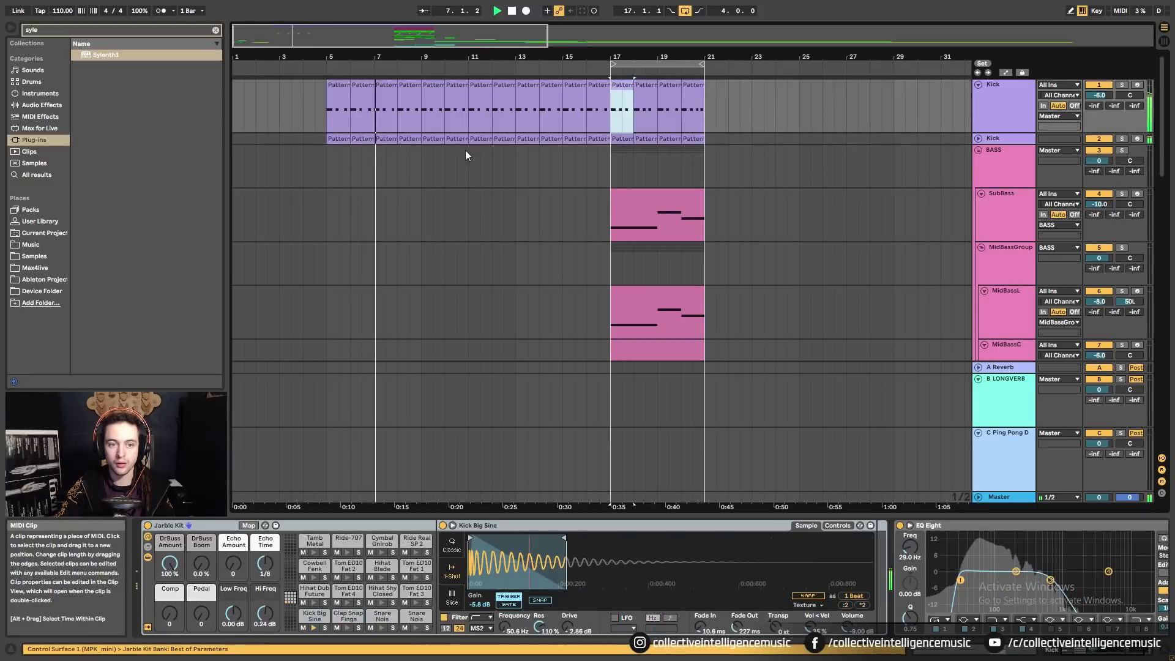
On the top Kick track, paste the bar 17–20 pattern over bars 5–8 and duplicate it onward.
{"action": "left_click", "coordinate": [367, 137]}
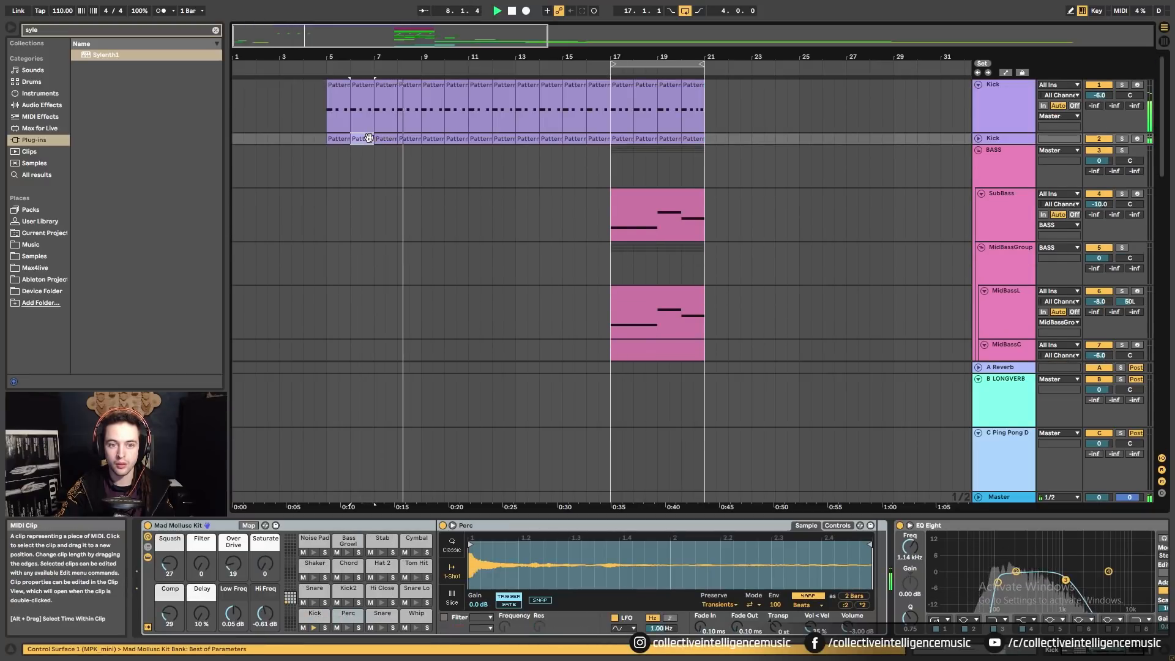
{"action": "left_click", "coordinate": [407, 139]}
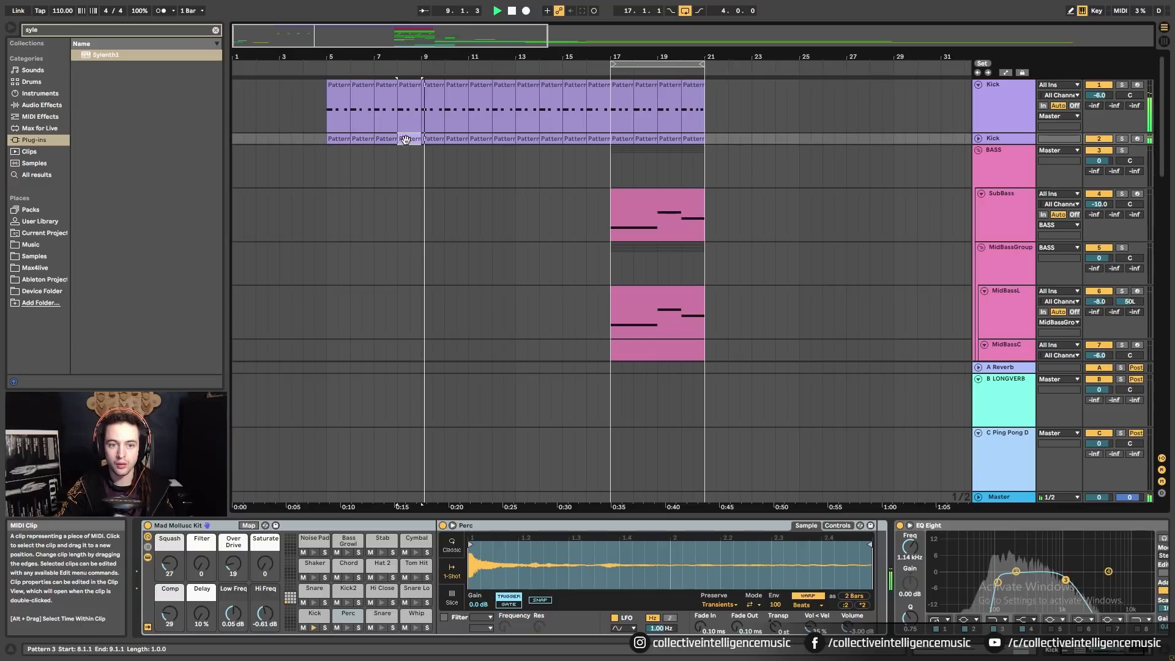
{"action": "left_click", "coordinate": [979, 139]}
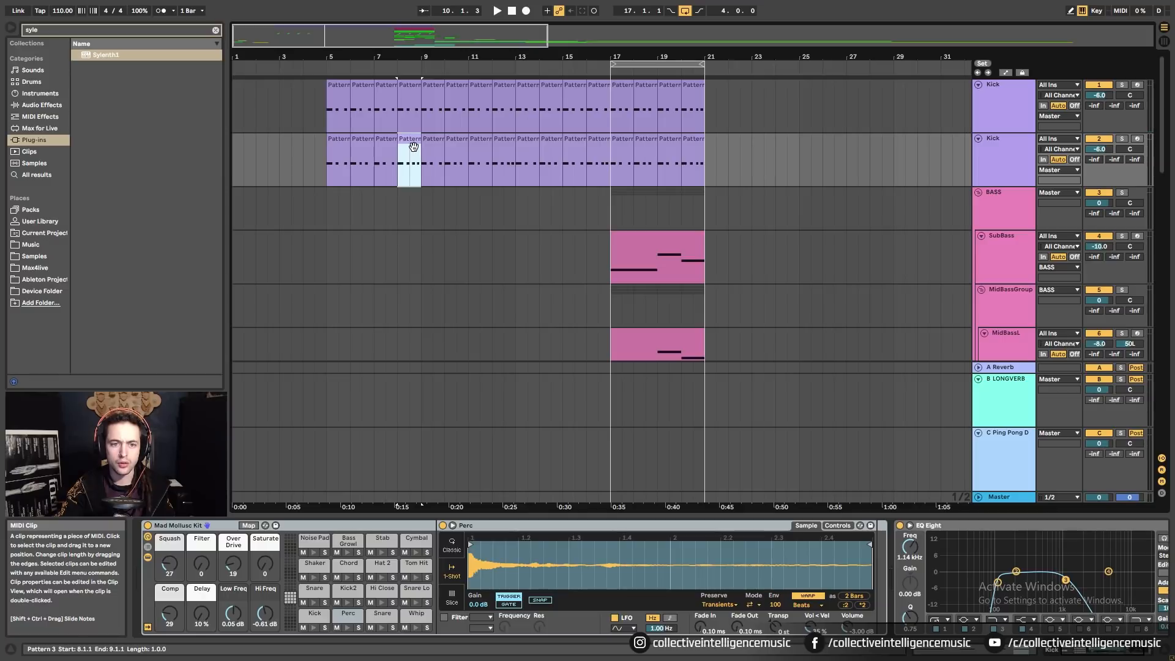
{"action": "left_click", "coordinate": [410, 87]}
{"action": "left_click_drag", "start_coordinate": [392, 57], "coordinate": [394, 62]}
{"action": "left_click", "coordinate": [641, 96]}
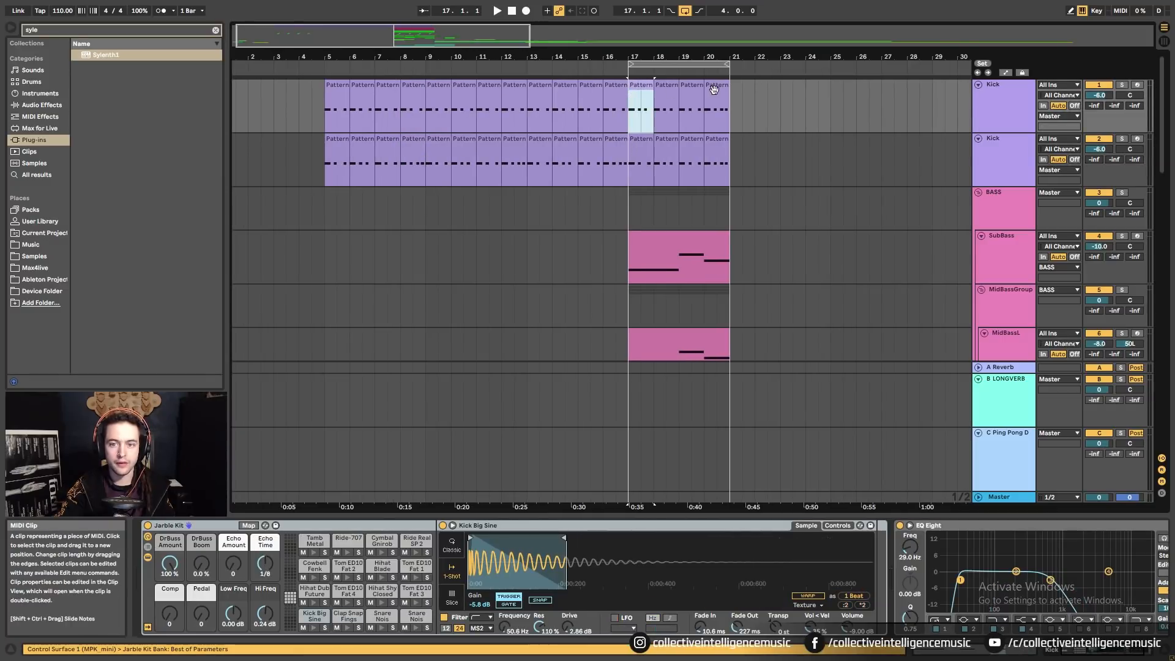
{"action": "left_click", "coordinate": [714, 91], "text": "shift"}
{"action": "left_click", "coordinate": [331, 92]}
{"action": "key", "text": "ctrl+v"}
{"action": "key", "text": "ctrl+d"}
{"action": "key", "text": "ctrl+d"}
{"action": "key", "text": "ctrl+d"}
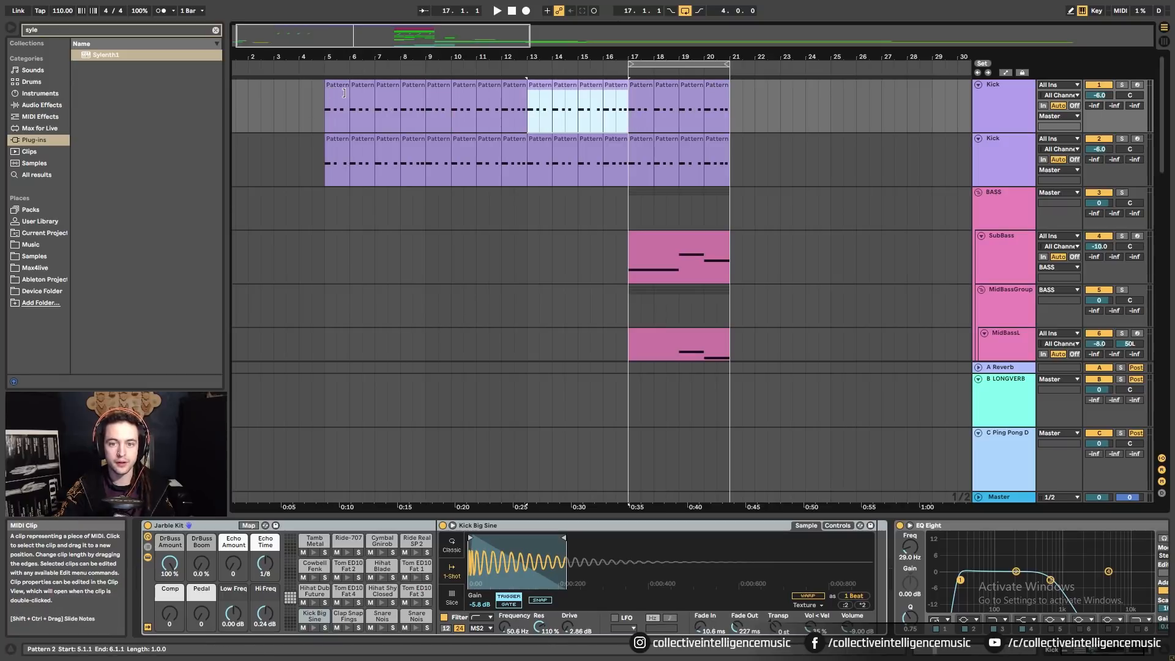
Copy the second Kick track's bar 17–20 clip, paste it at bar 5 and duplicate it forward.
{"action": "left_click", "coordinate": [640, 146]}
{"action": "left_click", "coordinate": [720, 147], "text": "shift"}
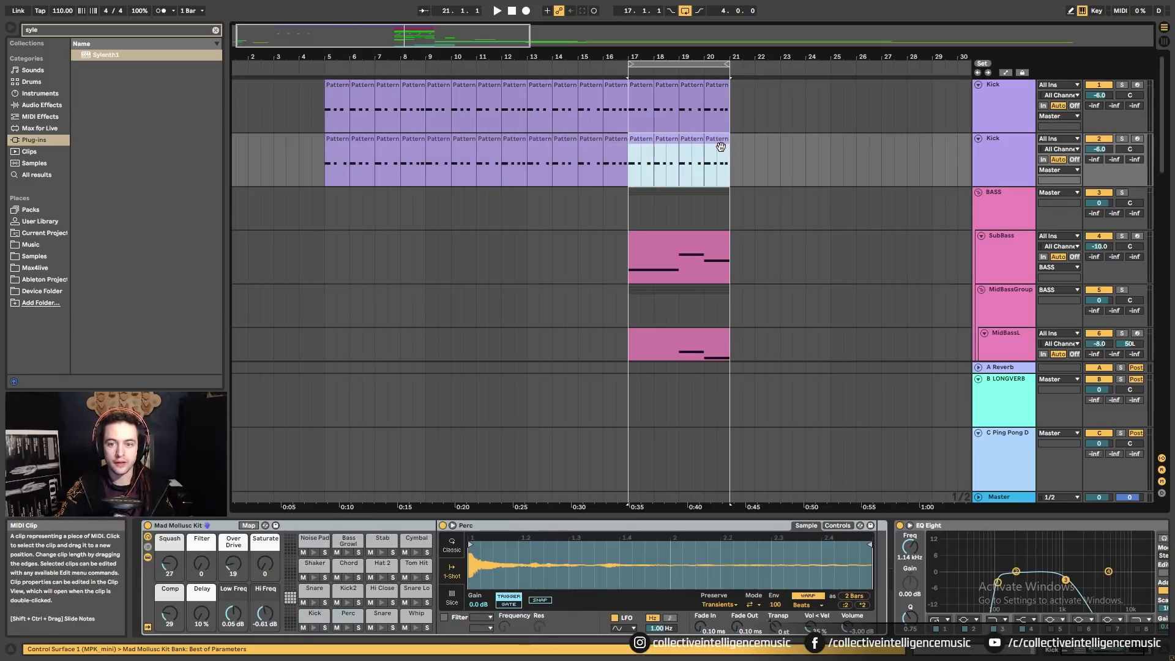
{"action": "key", "text": "ctrl+c"}
{"action": "left_click", "coordinate": [346, 147]}
{"action": "key", "text": "ctrl+v"}
{"action": "key", "text": "ctrl+d"}
{"action": "key", "text": "ctrl+d"}
Play the arrangement from bar 5 to audition the Kick clips.
{"action": "left_click", "coordinate": [323, 140]}
{"action": "key", "text": "space"}
{"action": "scroll", "coordinate": [344, 169], "scroll_direction": "down", "scroll_amount": 1}
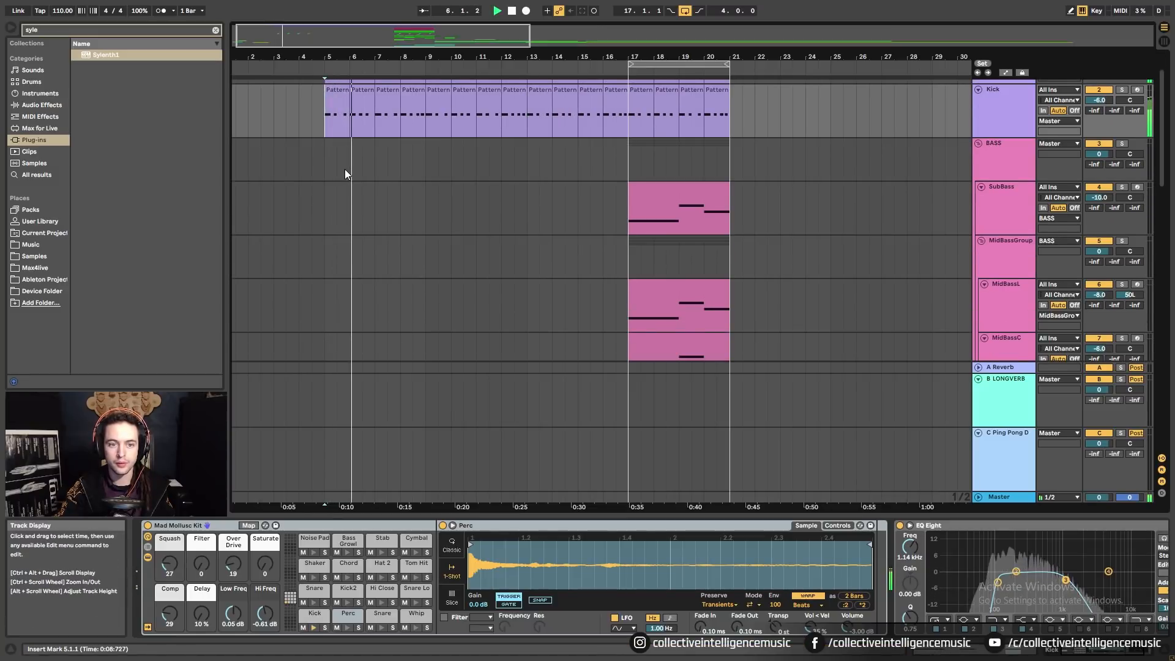
{"action": "scroll", "coordinate": [519, 190], "scroll_direction": "down", "scroll_amount": 1}
{"action": "scroll", "coordinate": [493, 213], "scroll_direction": "up", "scroll_amount": 2}
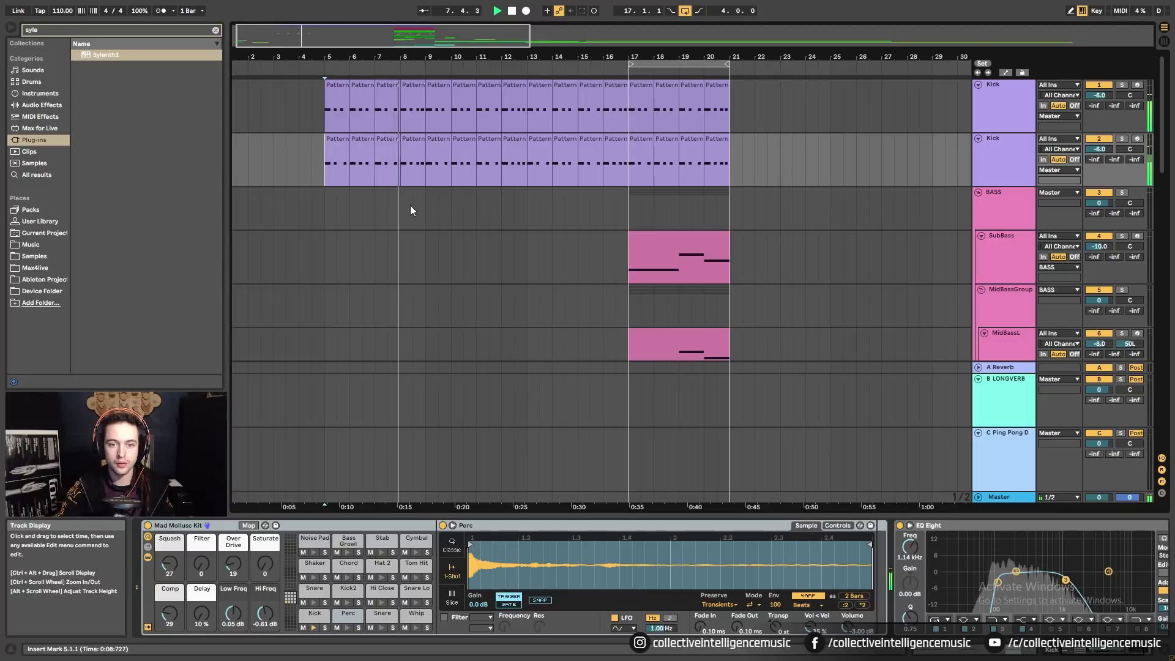
Duplicate the bar 5–8 Kick clips on the second track to bars 9–12.
{"action": "left_click", "coordinate": [646, 101]}
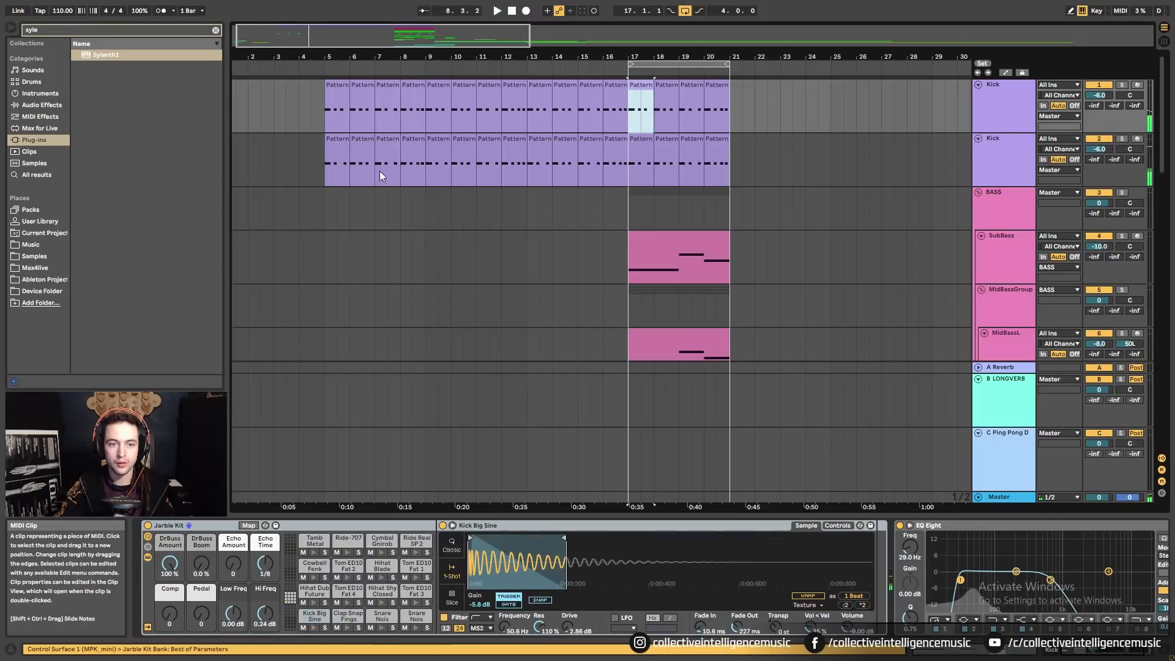
{"action": "left_click", "coordinate": [329, 142]}
{"action": "key", "text": "space"}
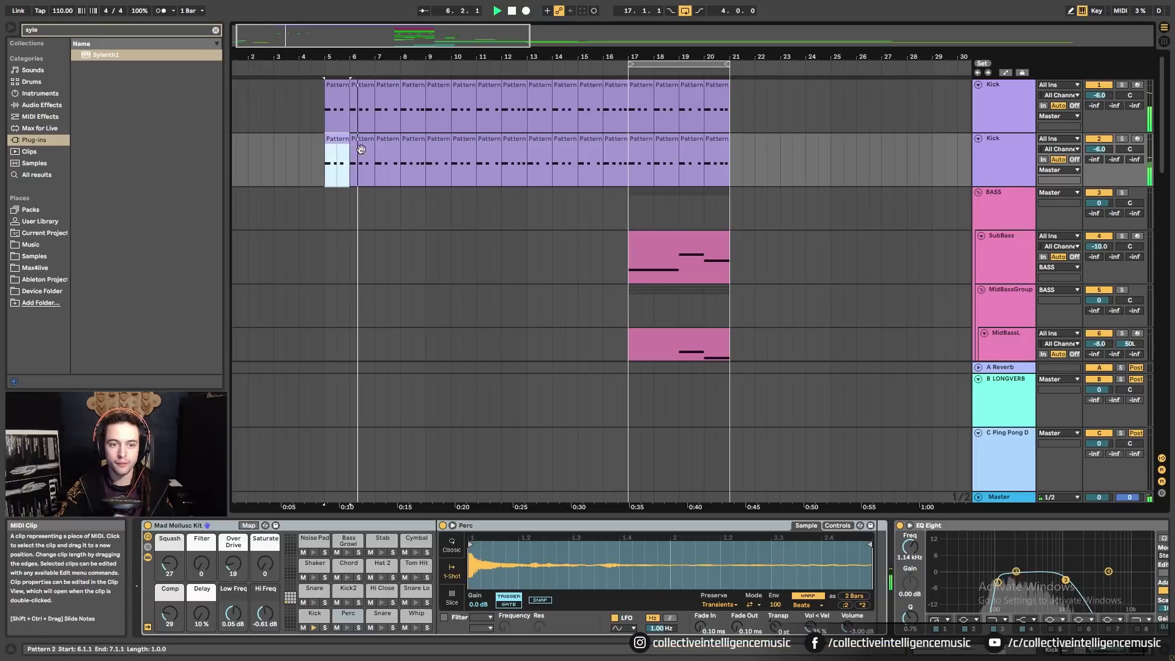
{"action": "left_click", "coordinate": [405, 149]}
{"action": "left_click", "coordinate": [343, 142], "text": "shift"}
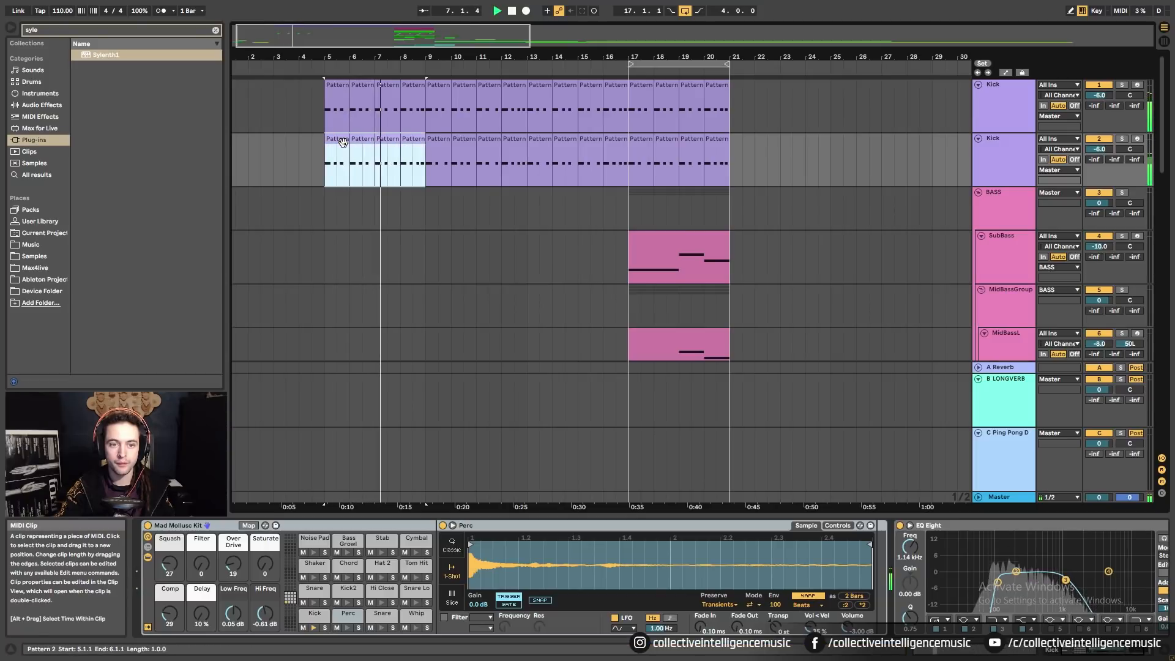
{"action": "key", "text": "ctrl+d"}
{"action": "key", "text": "ctrl+d"}
{"action": "key", "text": "ctrl+d"}
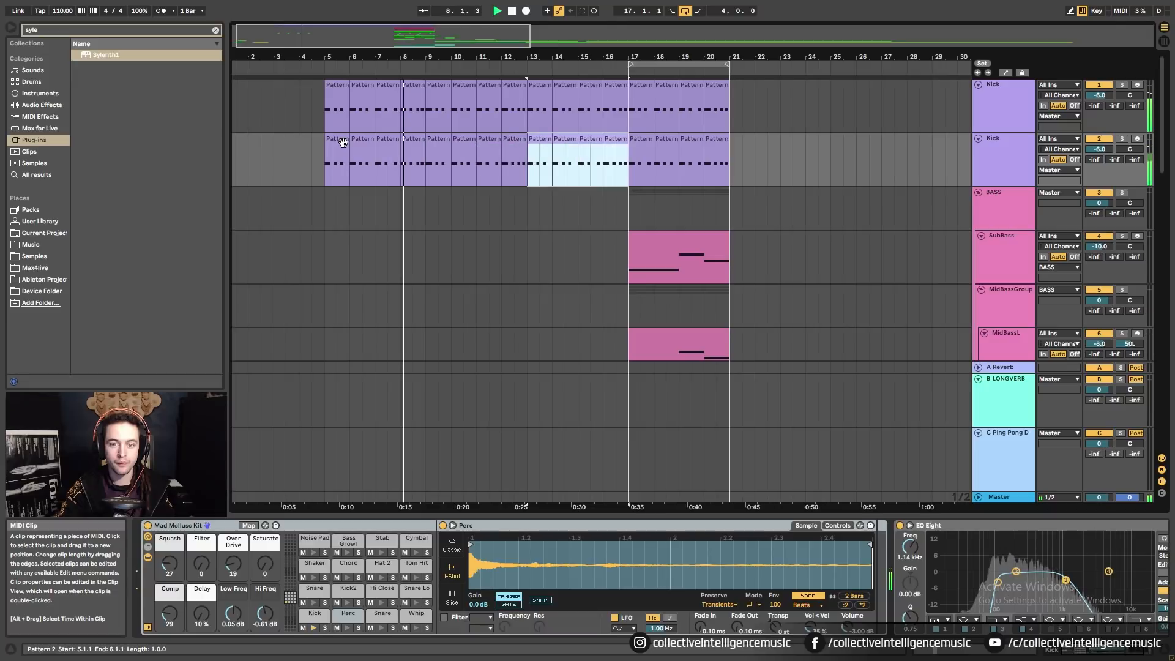
{"action": "left_click", "coordinate": [416, 182]}
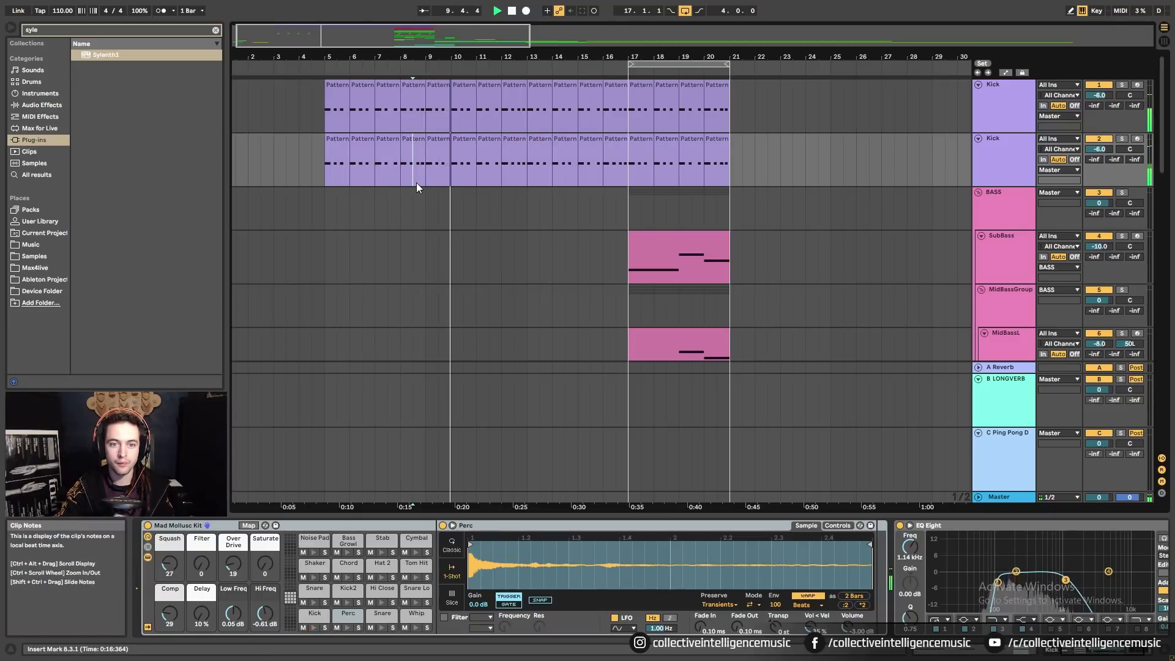
Select bars 5–8 on ClapLayer1 and ClapLayer2 and duplicate the claps to fill bars 9–16.
{"action": "scroll", "coordinate": [389, 285], "scroll_direction": "down", "scroll_amount": 4}
{"action": "scroll", "coordinate": [389, 288], "scroll_direction": "down", "scroll_amount": 6}
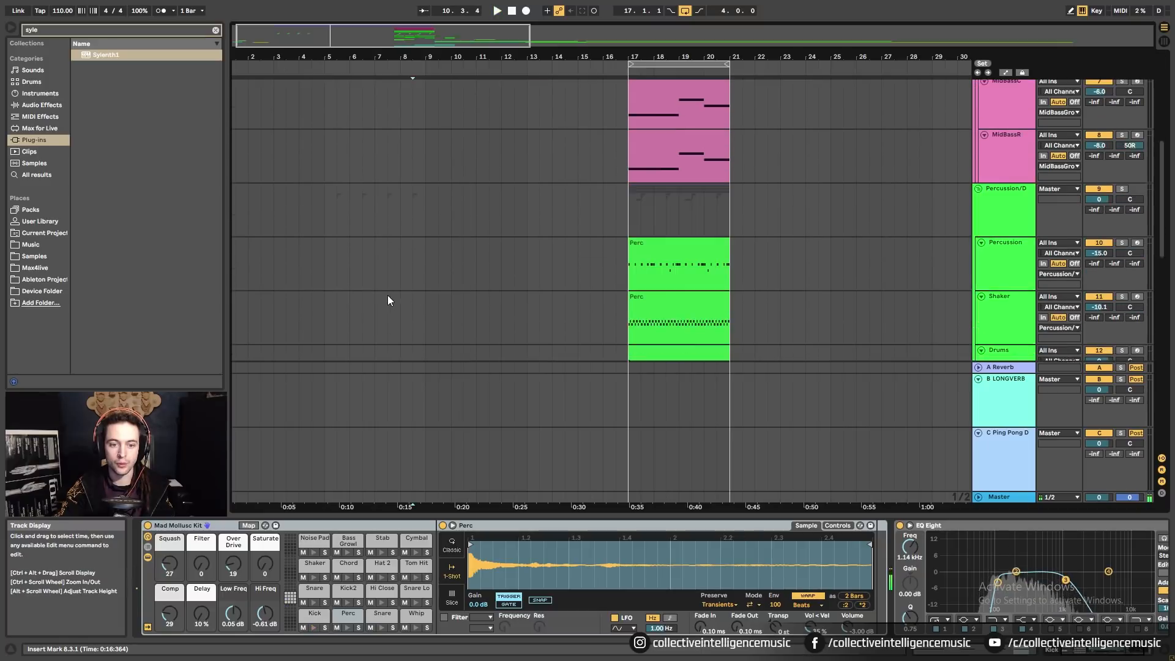
{"action": "left_click", "coordinate": [324, 311]}
{"action": "scroll", "coordinate": [324, 311], "scroll_direction": "down", "scroll_amount": 1}
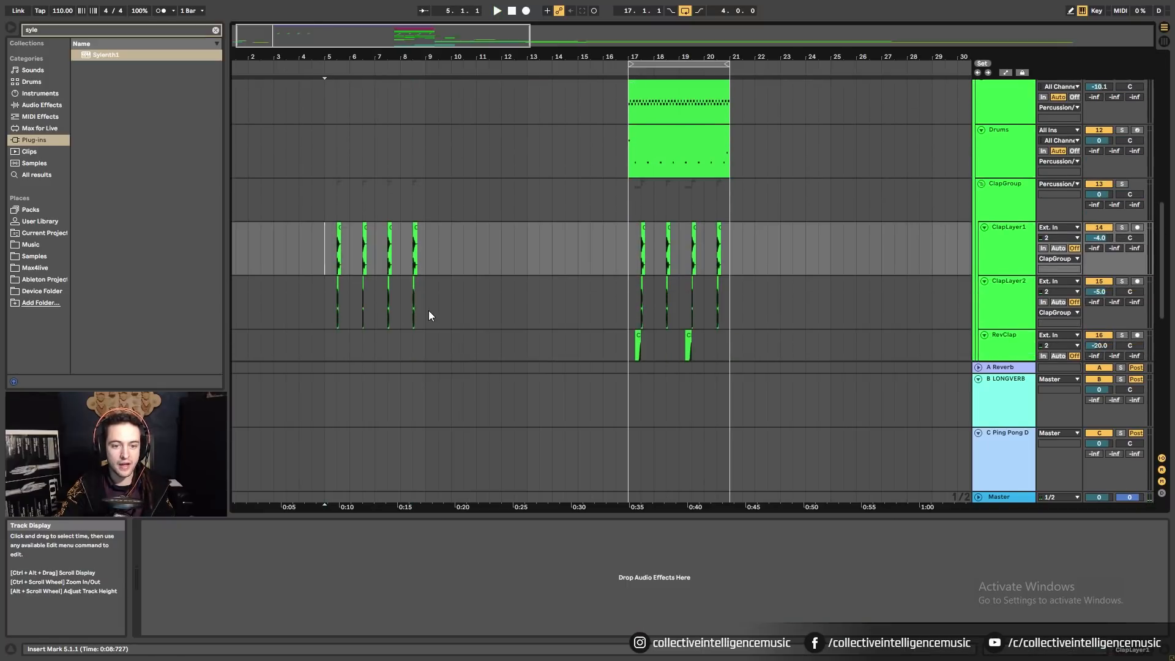
{"action": "left_click", "coordinate": [428, 310], "text": "shift"}
{"action": "key", "text": "ctrl+d"}
{"action": "key", "text": "ctrl+d"}
Play from bar 5 to audition the repeated claps.
{"action": "left_click", "coordinate": [322, 251]}
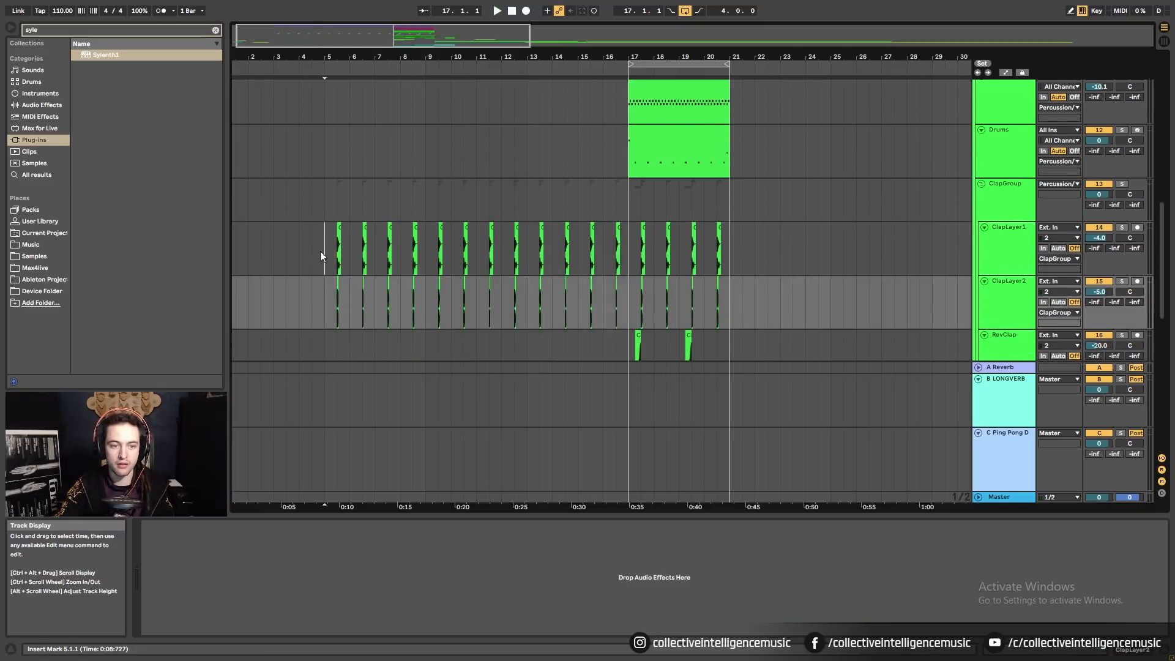
{"action": "key", "text": "space"}
{"action": "scroll", "coordinate": [483, 263], "scroll_direction": "up", "scroll_amount": 4}
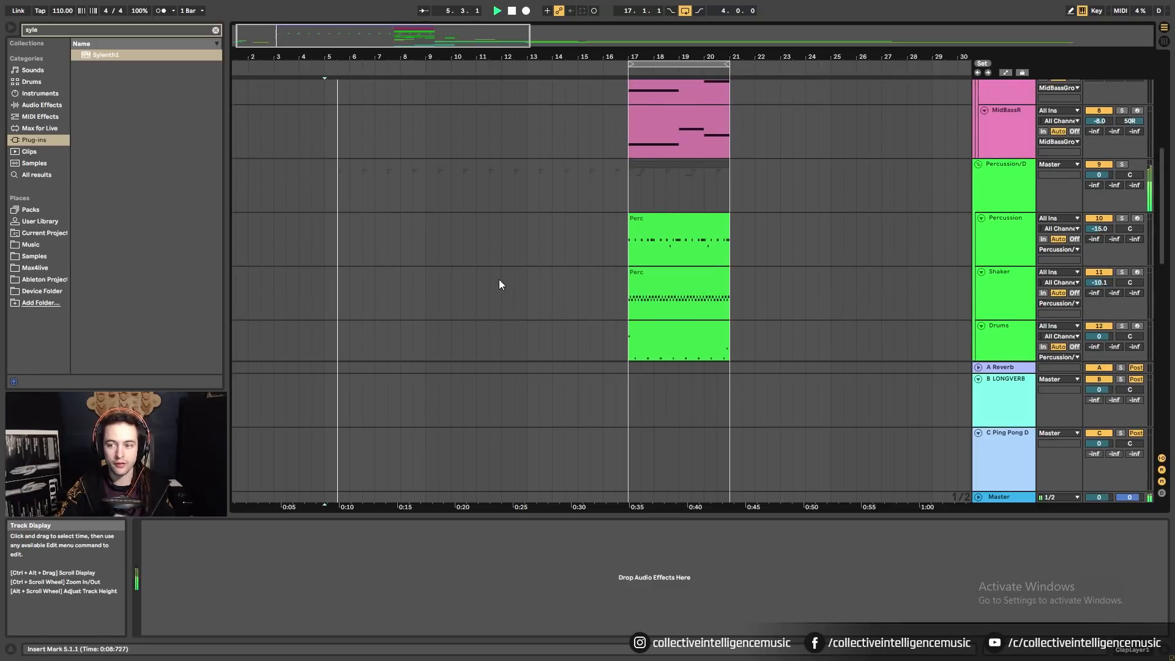
{"action": "scroll", "coordinate": [498, 284], "scroll_direction": "down", "scroll_amount": 1}
{"action": "mouse_move", "coordinate": [666, 235]}
{"action": "left_mouse_down"}
{"action": "mouse_move", "coordinate": [671, 217]}
{"action": "mouse_move", "coordinate": [378, 245]}
{"action": "mouse_move", "coordinate": [367, 221]}
{"action": "mouse_move", "coordinate": [665, 233]}
{"action": "mouse_move", "coordinate": [674, 222]}
{"action": "mouse_move", "coordinate": [367, 249]}
{"action": "mouse_move", "coordinate": [676, 222]}
{"action": "mouse_move", "coordinate": [664, 221]}
{"action": "left_mouse_up"}
{"action": "key", "text": "space"}
{"action": "key", "text": "space"}
{"action": "key", "text": "space"}
{"action": "scroll", "coordinate": [668, 245], "scroll_direction": "down", "scroll_amount": 1}
{"action": "key", "text": "space"}
{"action": "key", "text": "space"}
{"action": "scroll", "coordinate": [625, 295], "scroll_direction": "up", "scroll_amount": 5}
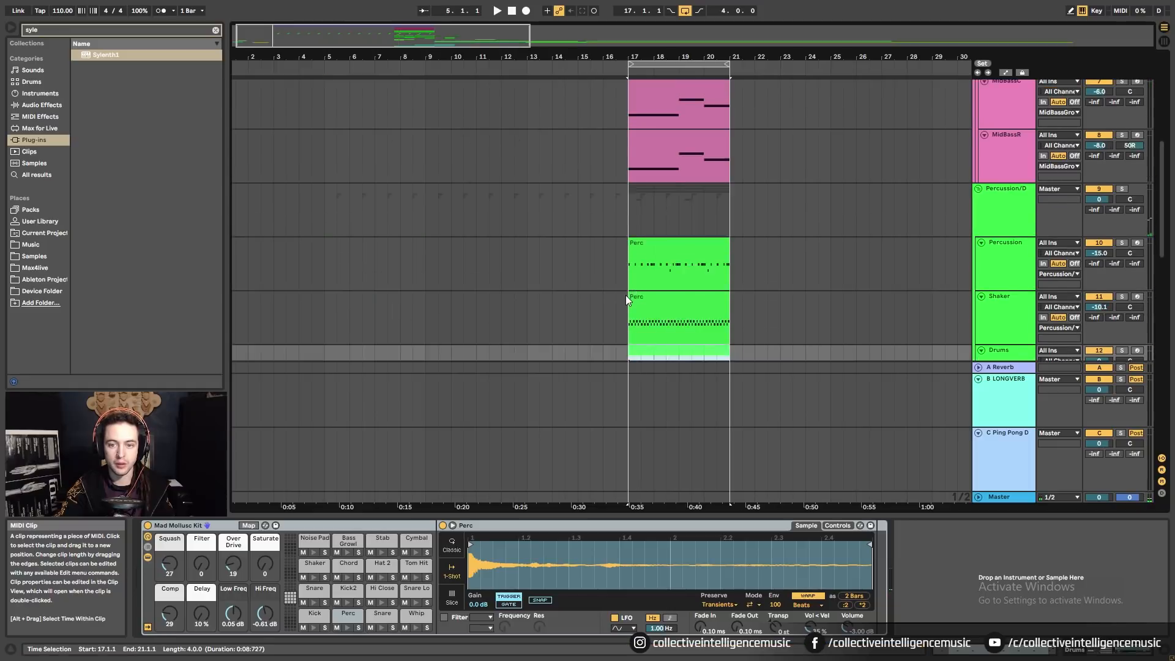
Solo MidBassR, then MidBassC, then MidBassL to audition each from bar 17.
{"action": "scroll", "coordinate": [627, 294], "scroll_direction": "down", "scroll_amount": 1}
{"action": "left_click", "coordinate": [1025, 243]}
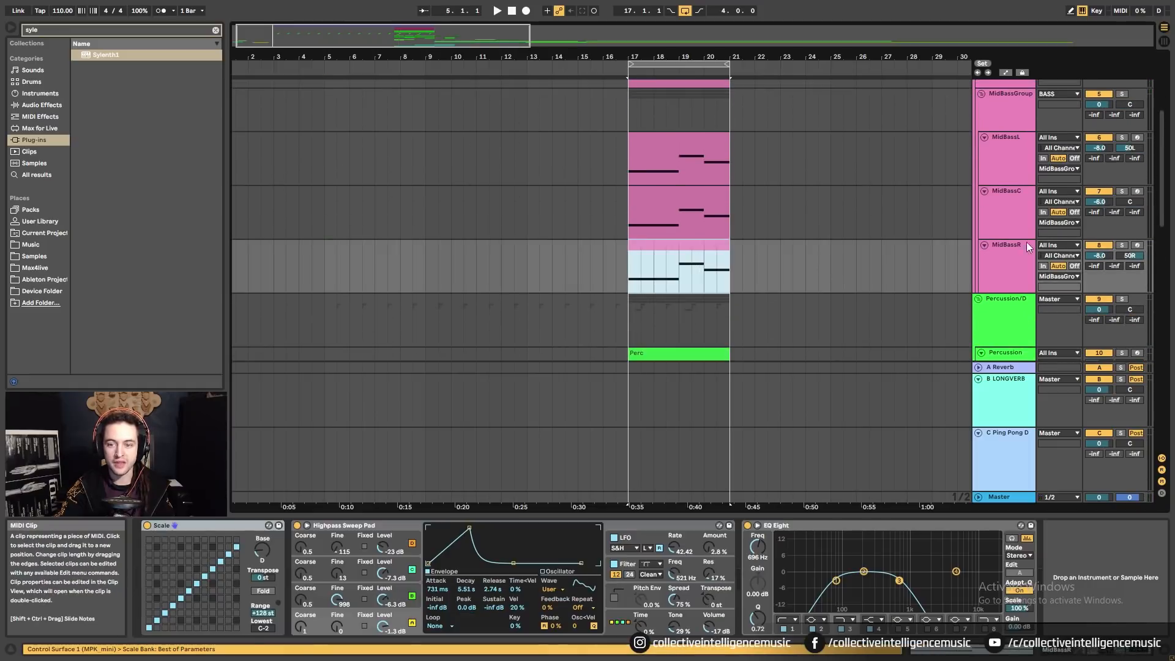
{"action": "left_click", "coordinate": [1120, 244]}
{"action": "key", "text": "space"}
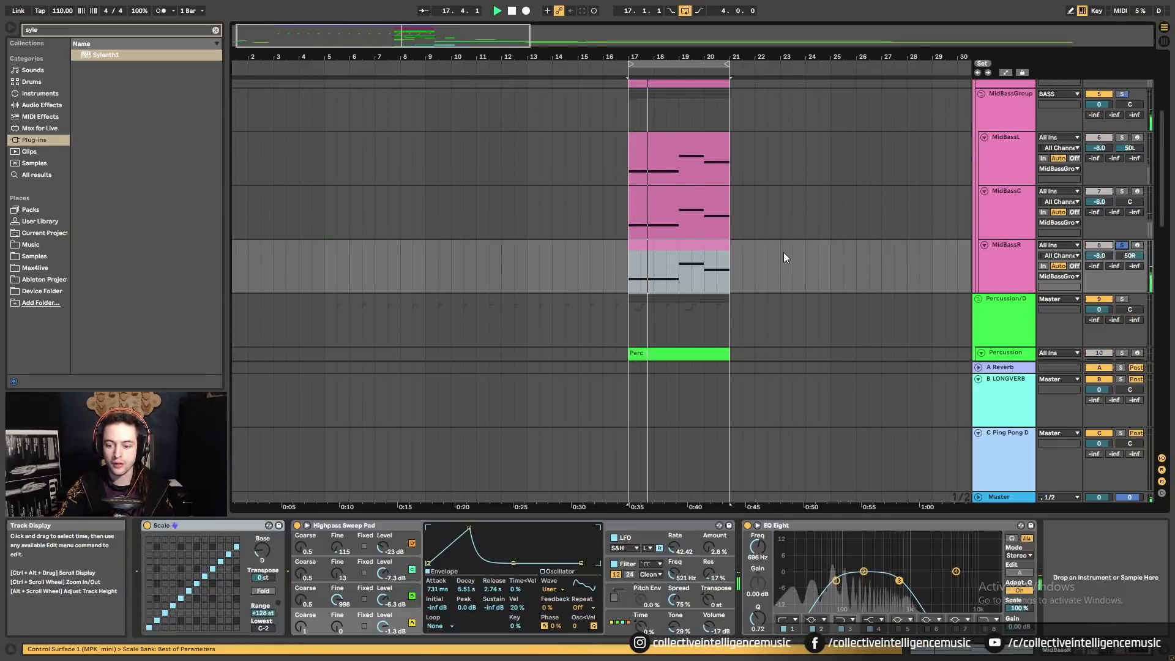
{"action": "scroll", "coordinate": [785, 257], "scroll_direction": "up", "scroll_amount": 1}
{"action": "scroll", "coordinate": [784, 253], "scroll_direction": "up", "scroll_amount": 1}
{"action": "left_click", "coordinate": [1120, 241]}
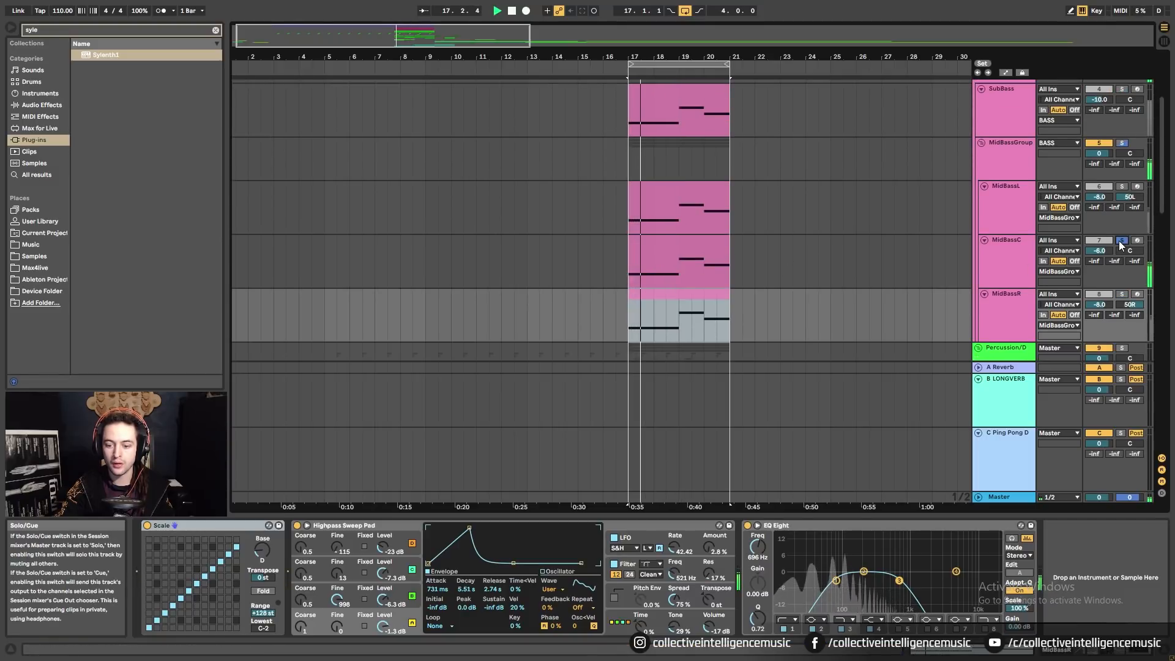
{"action": "left_click", "coordinate": [1121, 186]}
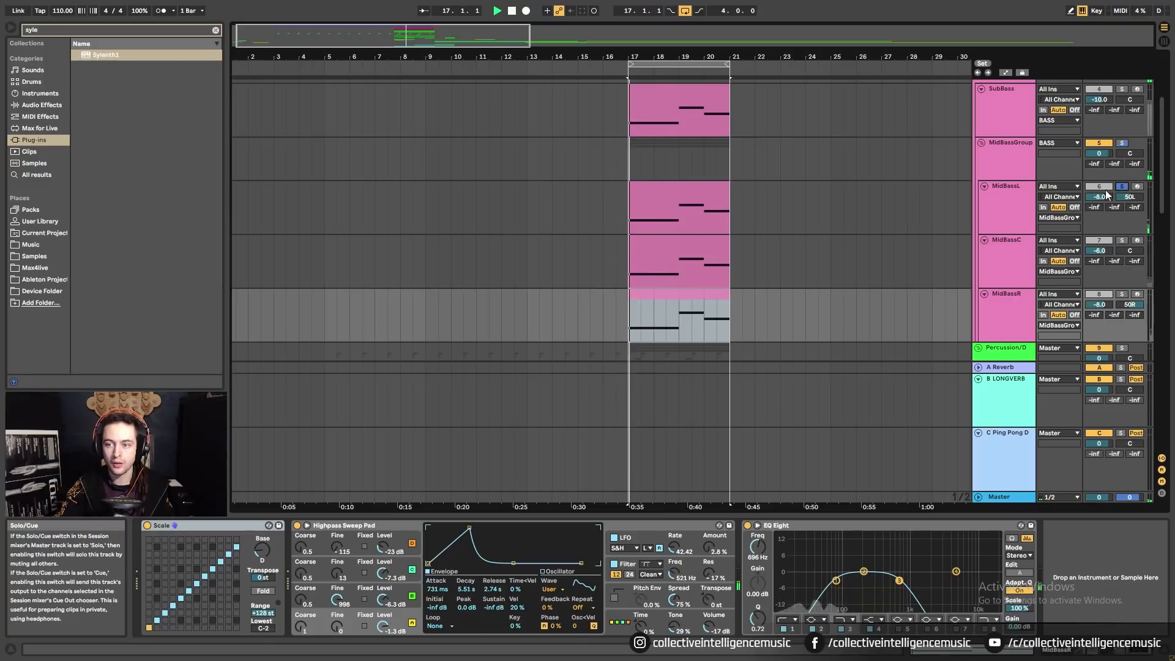
Select the three MidBass clips at bar 17 and copy them to bar 5.
{"action": "left_click", "coordinate": [704, 203]}
{"action": "left_click", "coordinate": [713, 309]}
{"action": "key", "text": "space"}
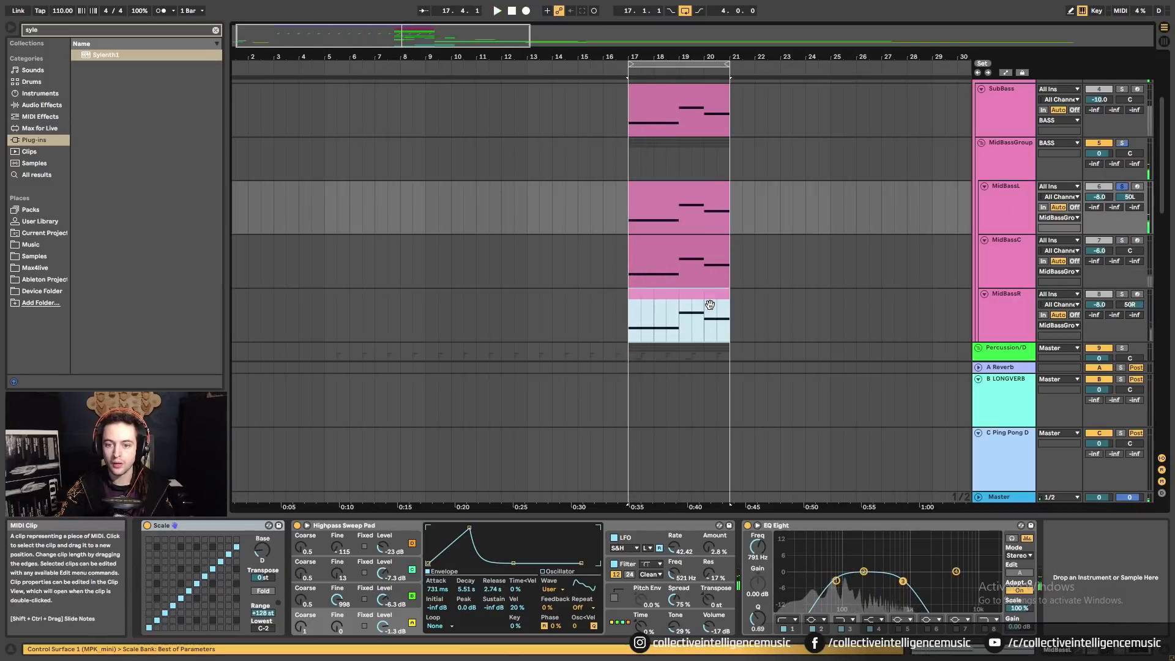
{"action": "left_click", "coordinate": [697, 202], "text": "shift"}
{"action": "left_click_drag", "start_coordinate": [692, 197], "coordinate": [394, 225]}
Duplicate the MidBass clips to bars 9–13 and copy the SubBass clip along the timeline.
{"action": "scroll", "coordinate": [404, 230], "scroll_direction": "up", "scroll_amount": 1}
{"action": "key", "text": "ctrl+d"}
{"action": "key", "text": "ctrl+d"}
{"action": "key", "text": "ctrl+d"}
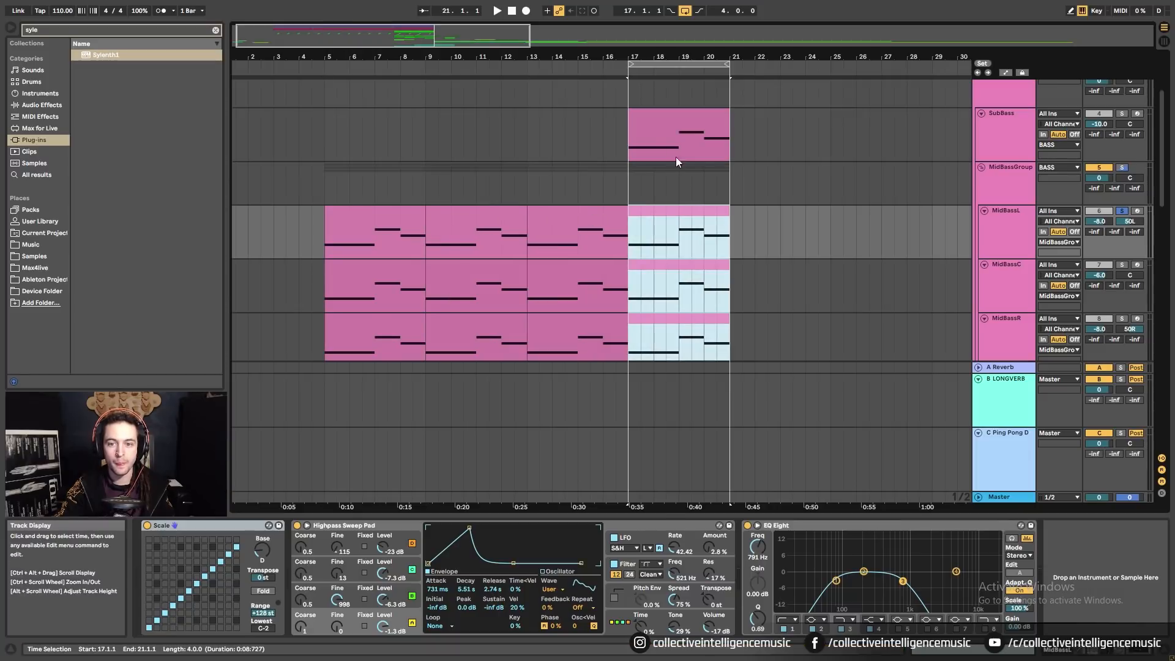
{"action": "mouse_move", "coordinate": [675, 157]}
{"action": "left_mouse_down"}
{"action": "mouse_move", "coordinate": [787, 137]}
{"action": "mouse_move", "coordinate": [675, 142]}
{"action": "left_mouse_up"}
{"action": "left_click", "coordinate": [642, 222]}
{"action": "left_click", "coordinate": [668, 330], "text": "shift"}
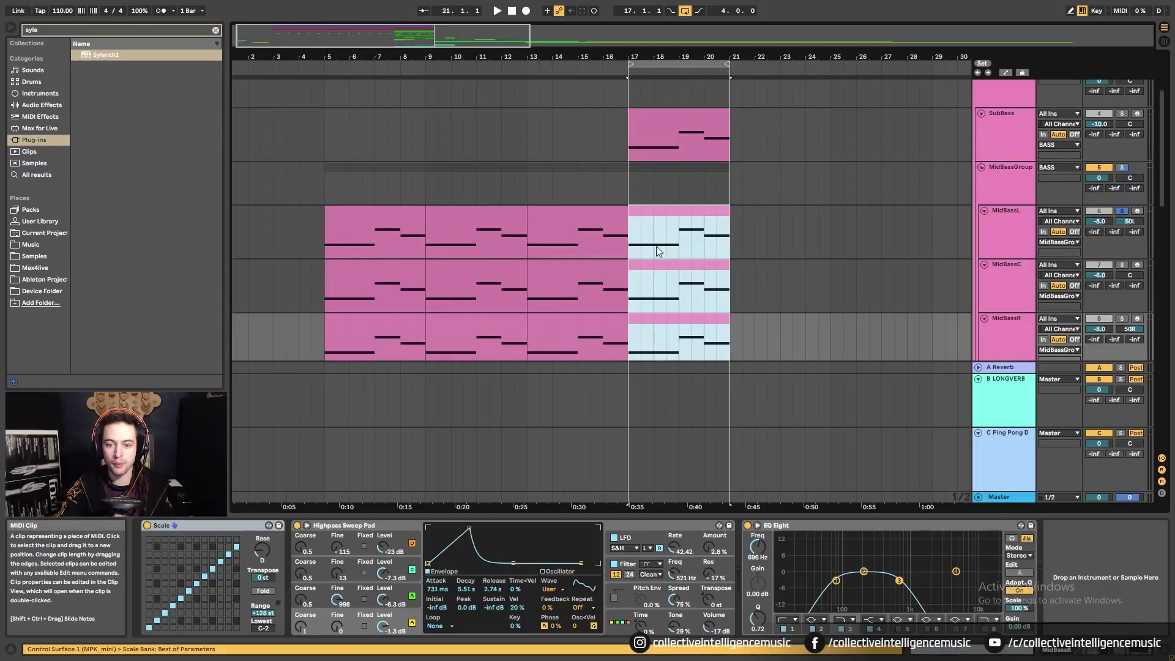
{"action": "left_click", "coordinate": [625, 196]}
Insert 16 bars of time at bar 17, then duplicate the three MidBass clips to bar 17.
{"action": "key", "text": "ctrl+i"}
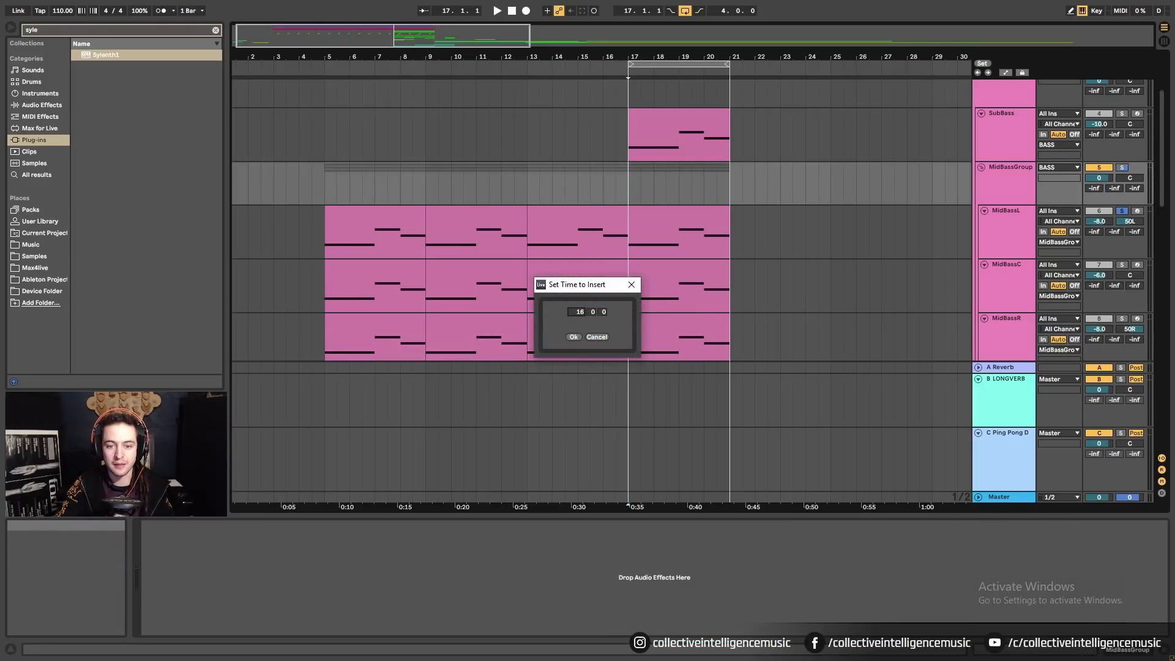
{"action": "left_click", "coordinate": [574, 337]}
{"action": "left_click_drag", "start_coordinate": [684, 79], "coordinate": [626, 53]}
{"action": "left_click", "coordinate": [472, 211]}
{"action": "left_click", "coordinate": [467, 318], "text": "shift"}
{"action": "key", "text": "ctrl+d"}
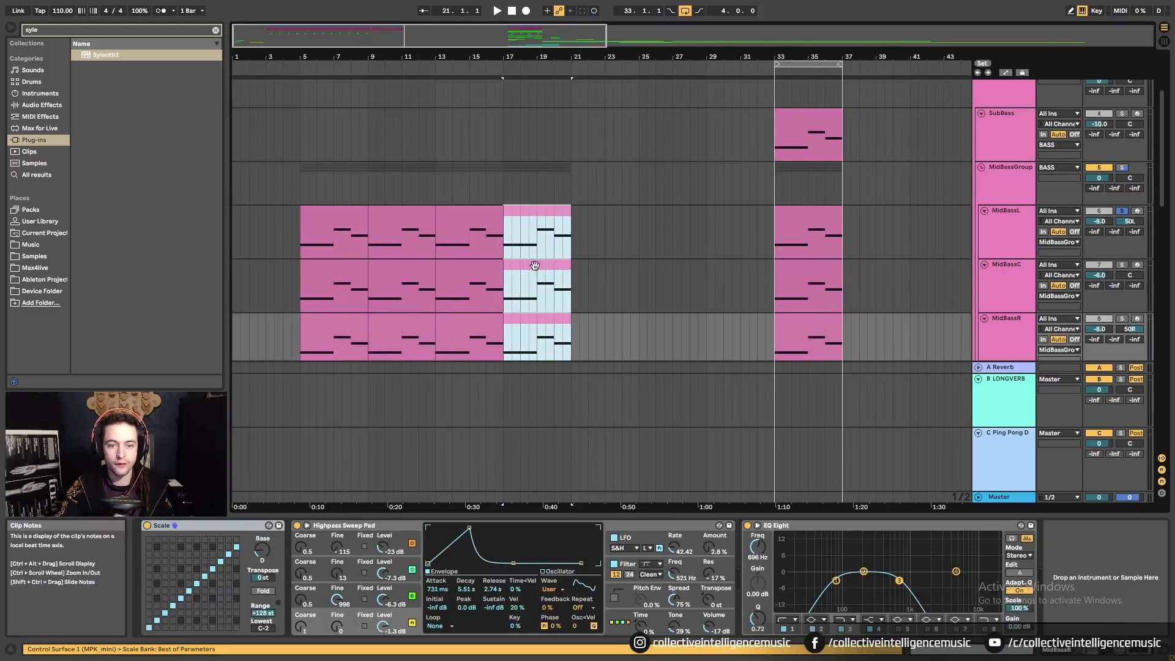
Move the SubBass clip to bar 21, insert 16 bars at bar 33, and select the bar 5–21 MidBass clips.
{"action": "left_click_drag", "start_coordinate": [798, 134], "coordinate": [595, 135]}
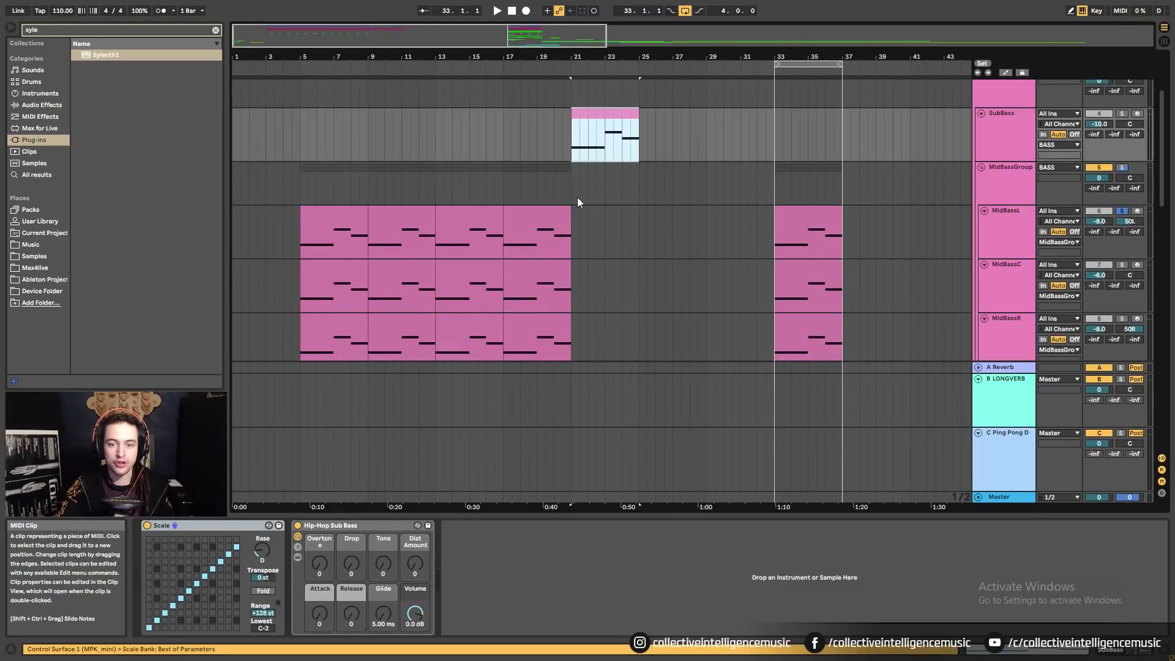
{"action": "left_click", "coordinate": [773, 244]}
{"action": "key", "text": "ctrl+shift+i"}
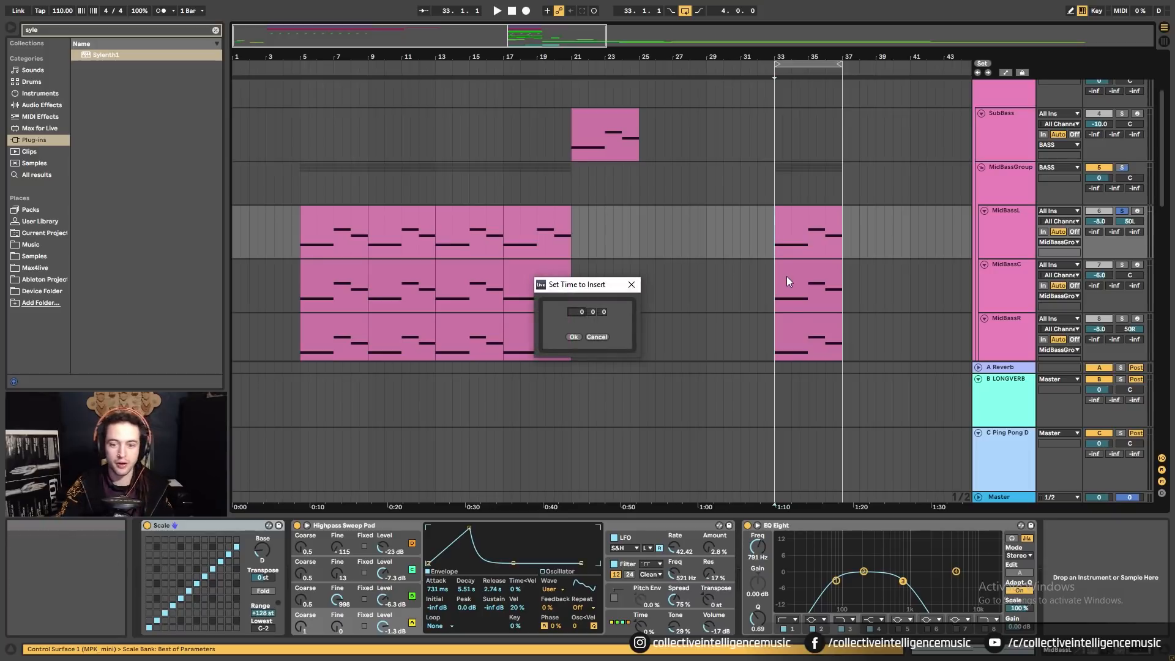
{"action": "left_click_drag", "start_coordinate": [576, 312], "coordinate": [577, 314]}
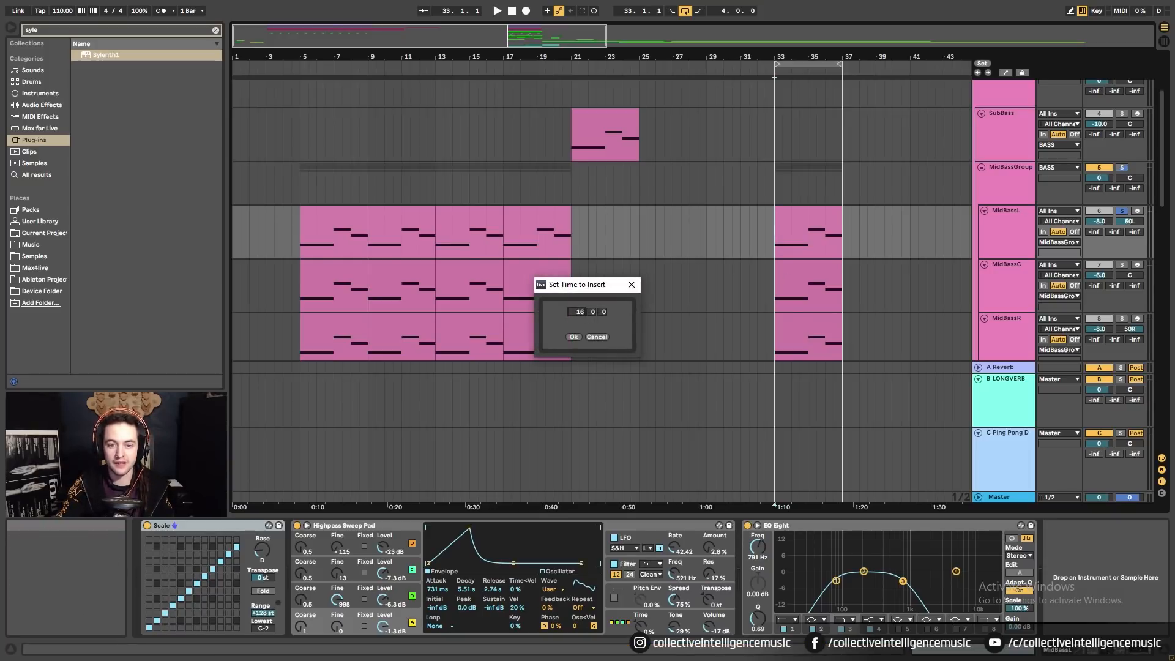
{"action": "left_click", "coordinate": [578, 336]}
{"action": "left_click", "coordinate": [365, 239]}
{"action": "left_click", "coordinate": [523, 341], "text": "shift"}
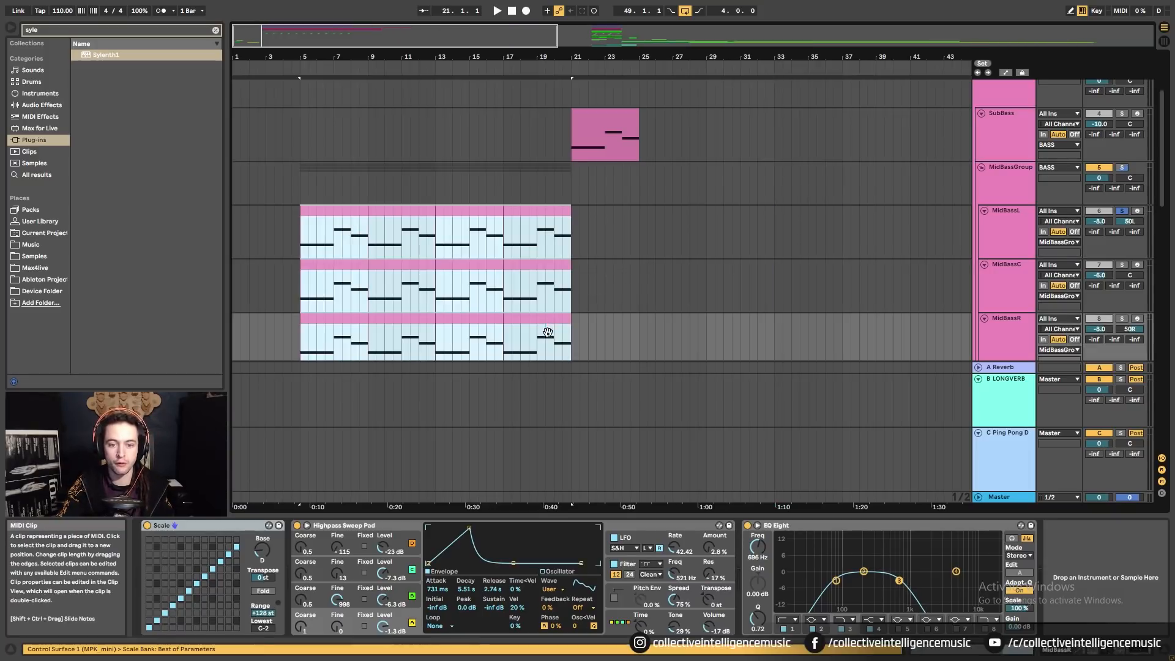
Duplicate the MidBass clips to bars 21–37 and the SubBass clip onward to bar 37.
{"action": "key", "text": "ctrl+d"}
{"action": "left_click", "coordinate": [601, 151]}
{"action": "key", "text": "ctrl+d"}
{"action": "key", "text": "ctrl+d"}
{"action": "key", "text": "ctrl+d"}
{"action": "scroll", "coordinate": [633, 176], "scroll_direction": "up", "scroll_amount": 3}
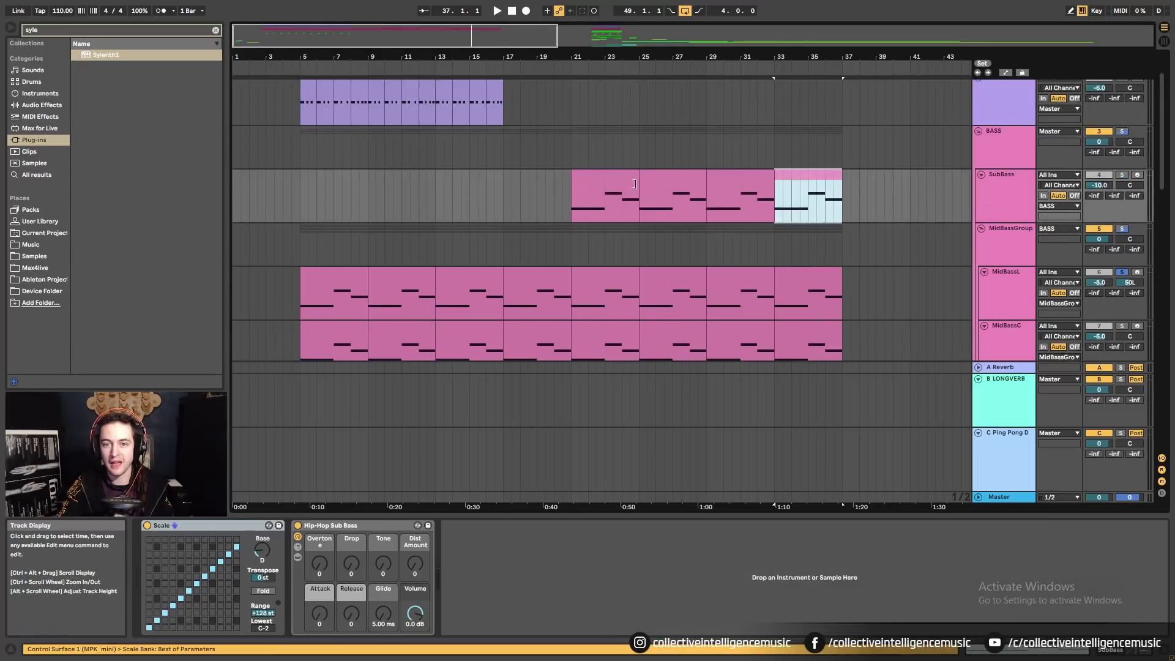
Duplicate the bar 5–17 Kick clips and move the copies to start at bar 21.
{"action": "left_click", "coordinate": [498, 139]}
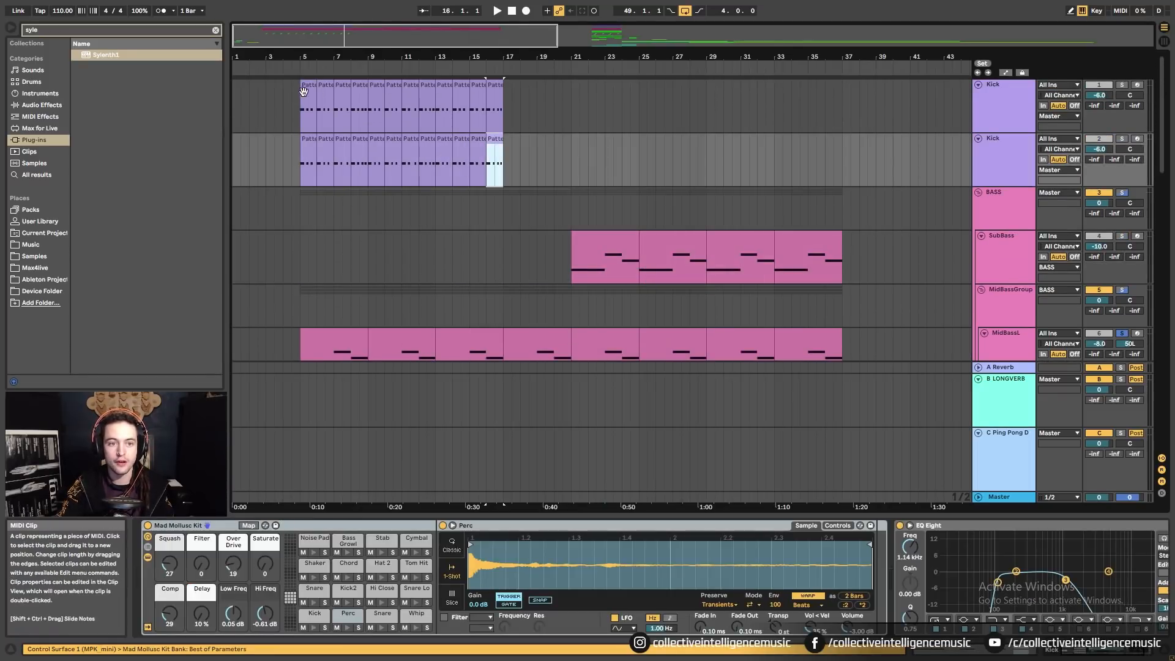
{"action": "left_click", "coordinate": [310, 89], "text": "shift"}
{"action": "key", "text": "ctrl+d"}
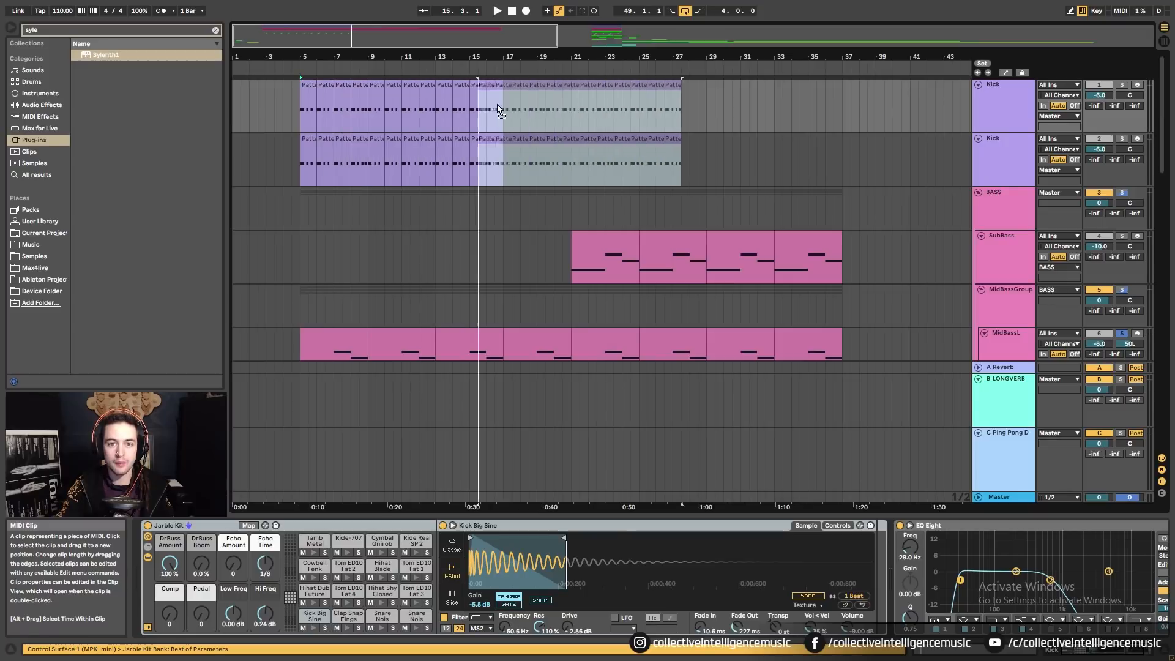
{"action": "left_click_drag", "start_coordinate": [499, 110], "coordinate": [577, 110]}
{"action": "left_click", "coordinate": [537, 159]}
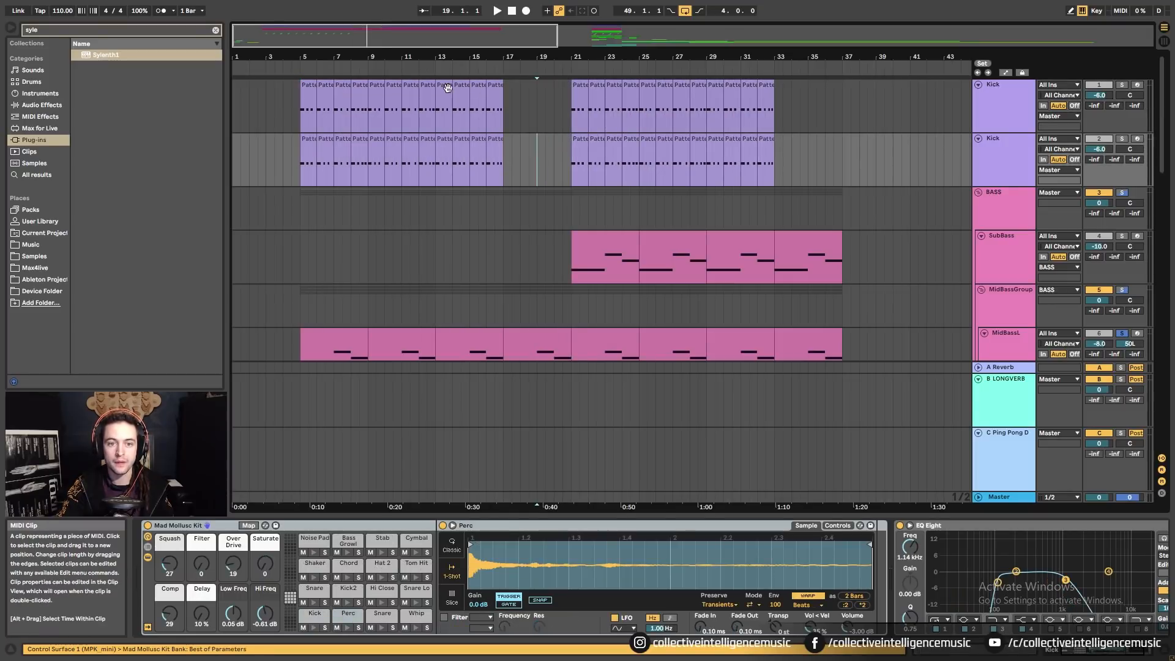
Extend both Kick tracks to bar 21 with the bar 15–17 clips, then delete the bar-20 clips for a break.
{"action": "left_click", "coordinate": [444, 101]}
{"action": "left_click", "coordinate": [479, 110]}
{"action": "left_click", "coordinate": [496, 139], "text": "shift"}
{"action": "key", "text": "ctrl+d"}
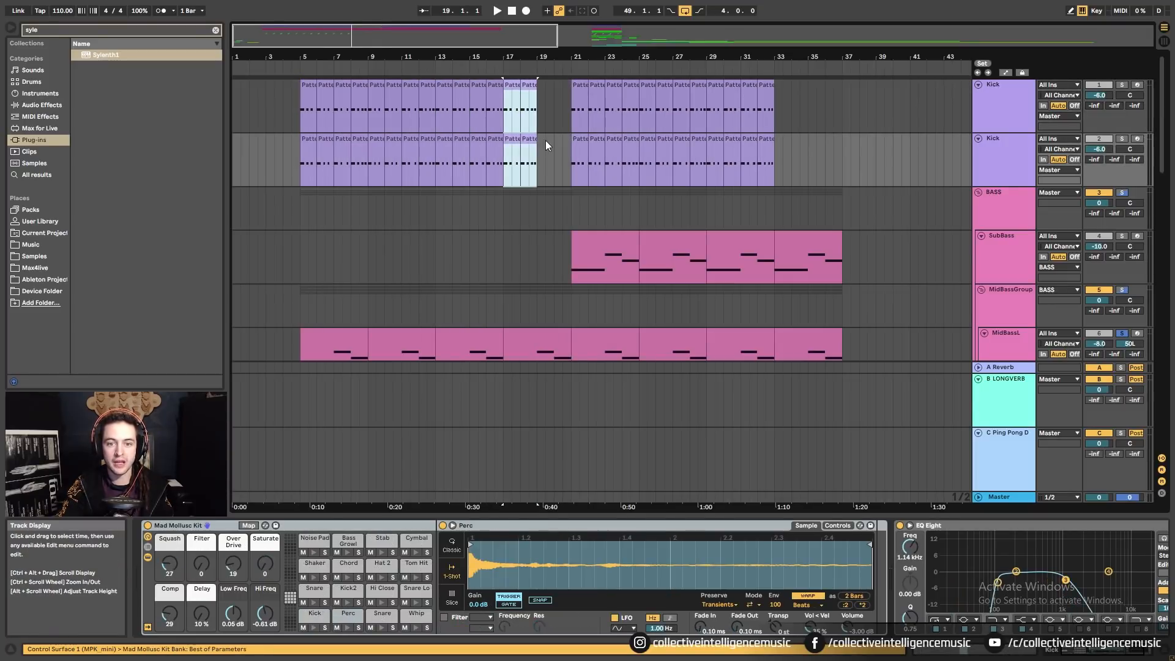
{"action": "key", "text": "ctrl+d"}
{"action": "left_click", "coordinate": [564, 86]}
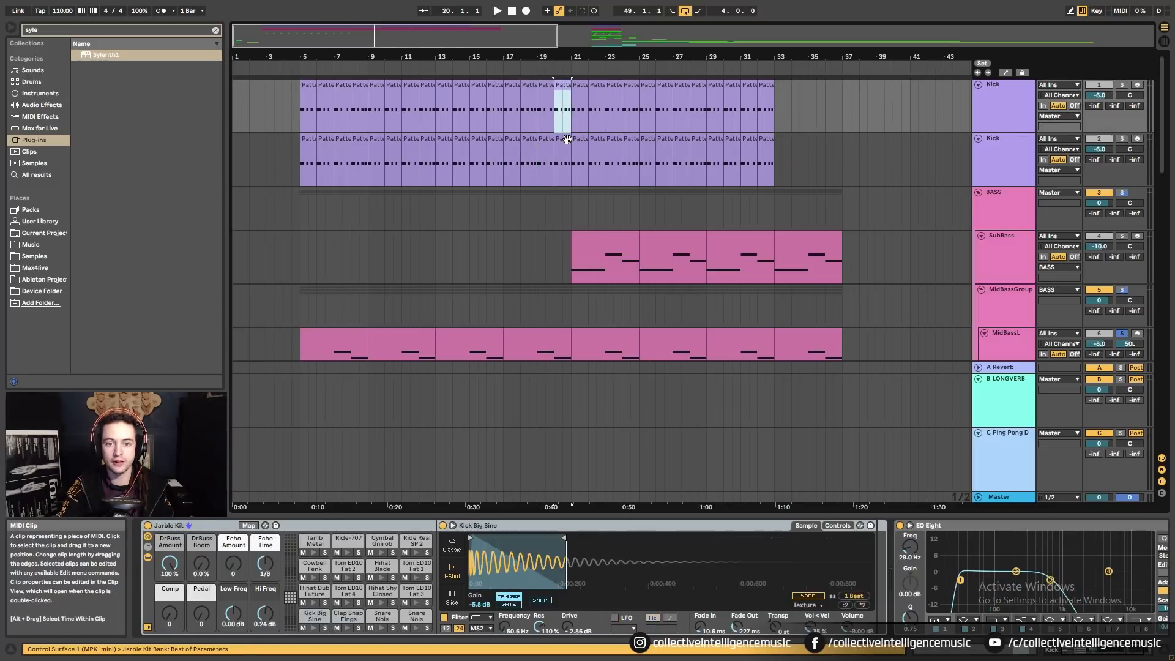
{"action": "left_click", "coordinate": [567, 140], "text": "shift"}
{"action": "key", "text": "Delete"}
{"action": "left_click", "coordinate": [557, 201]}
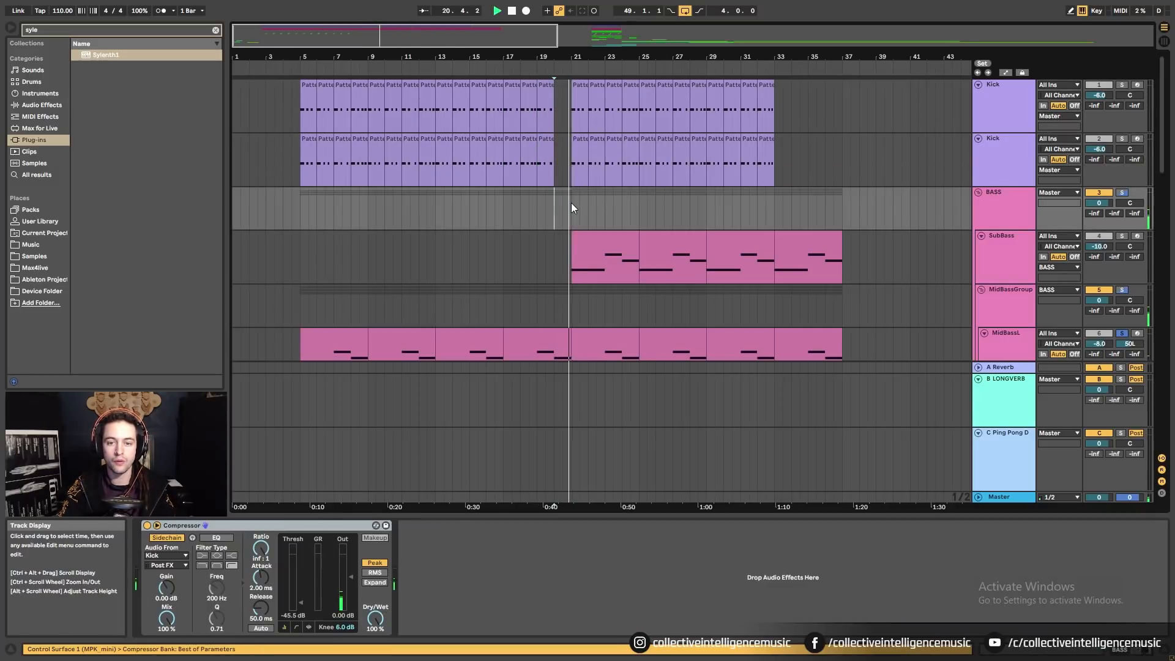
{"action": "key", "text": "space"}
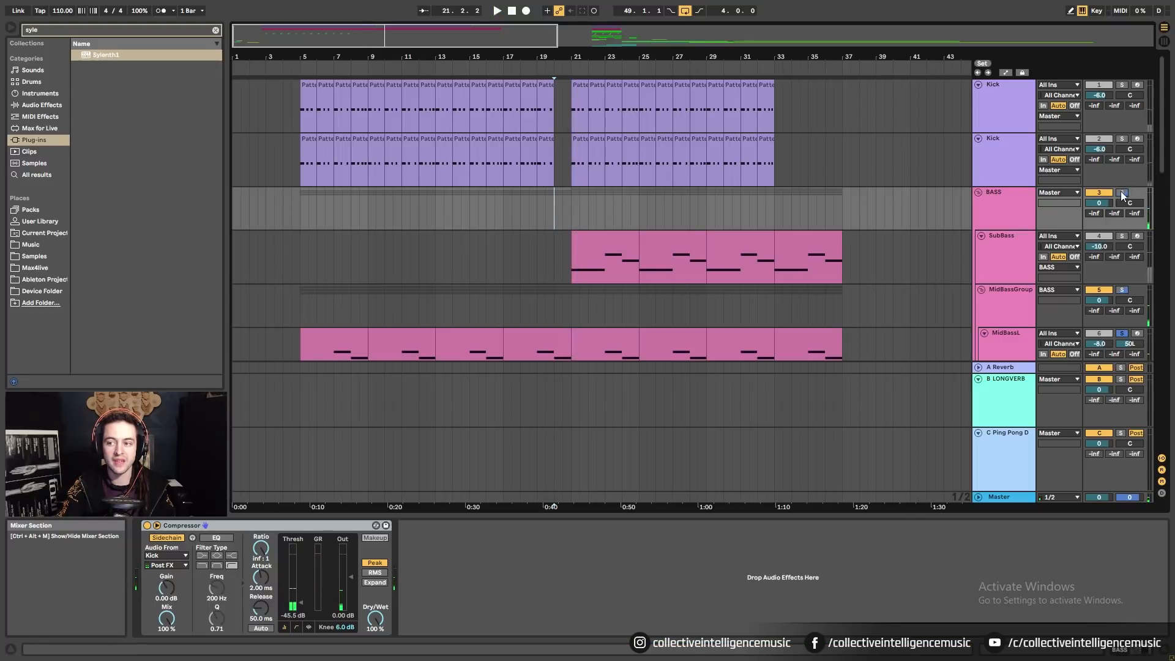
{"action": "left_click", "coordinate": [546, 211]}
{"action": "key", "text": "space"}
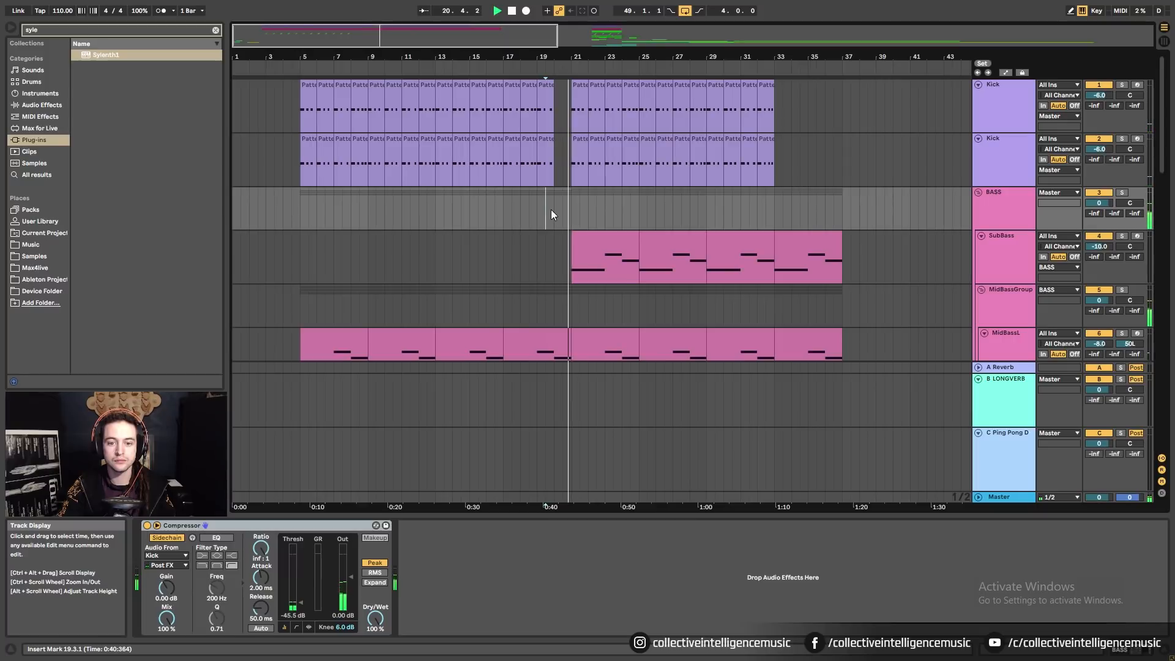
{"action": "scroll", "coordinate": [550, 209], "scroll_direction": "down", "scroll_amount": 6}
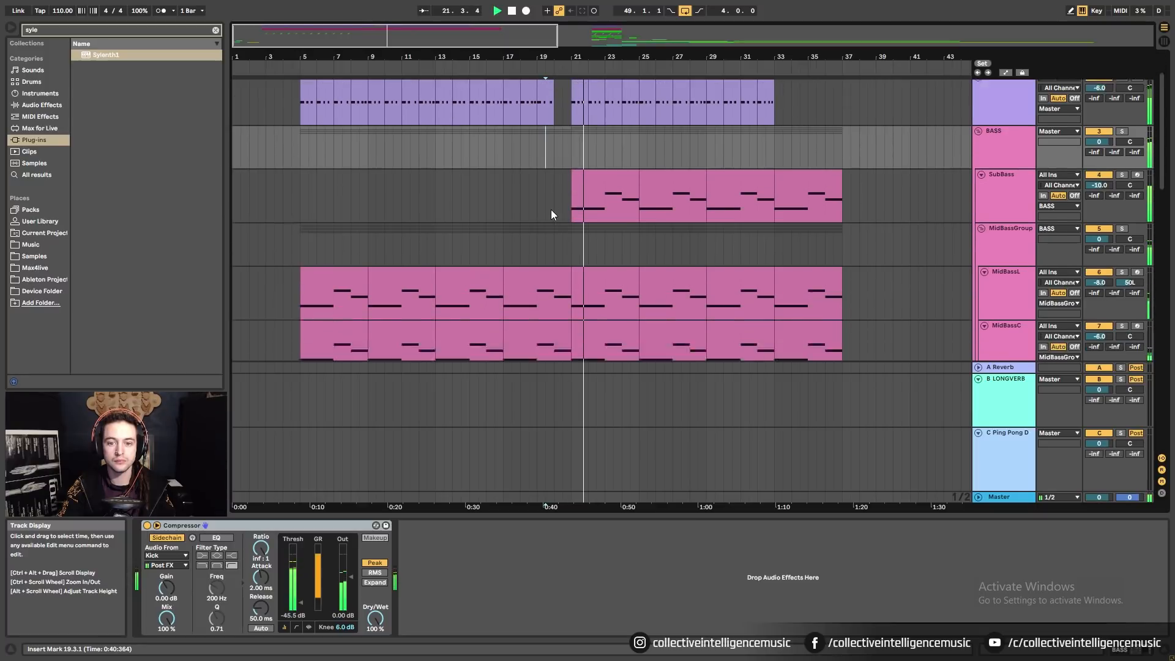
{"action": "scroll", "coordinate": [532, 202], "scroll_direction": "down", "scroll_amount": 4}
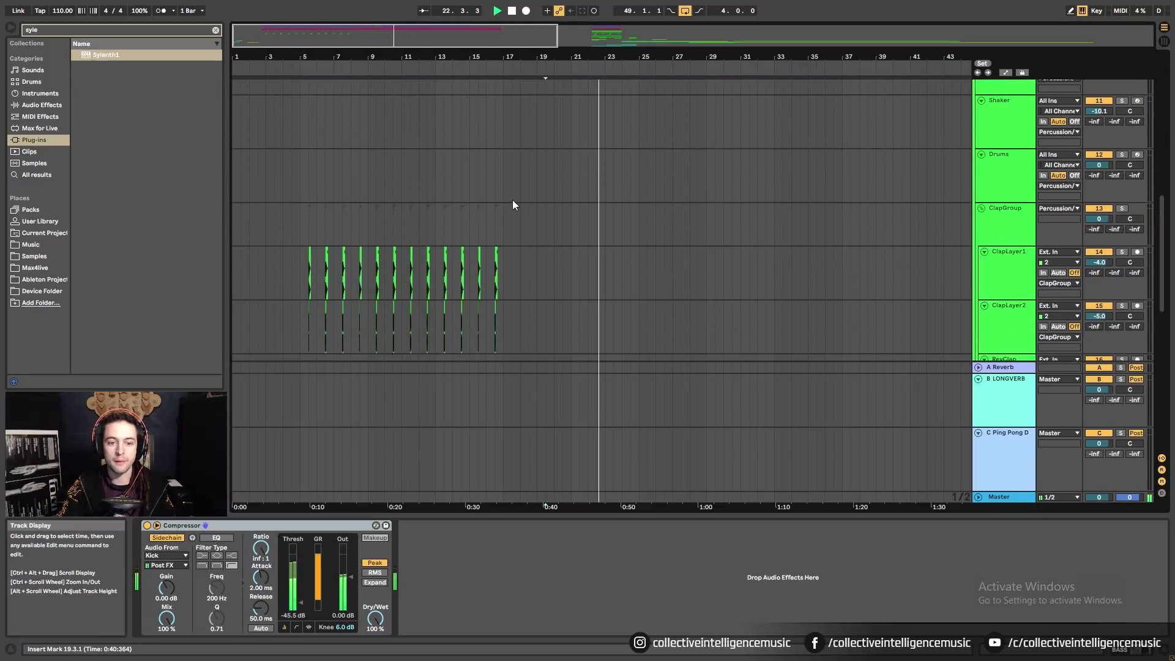
{"action": "scroll", "coordinate": [459, 195], "scroll_direction": "up", "scroll_amount": 8}
{"action": "scroll", "coordinate": [294, 185], "scroll_direction": "up", "scroll_amount": 1}
{"action": "left_click_drag", "start_coordinate": [263, 57], "coordinate": [269, 52]}
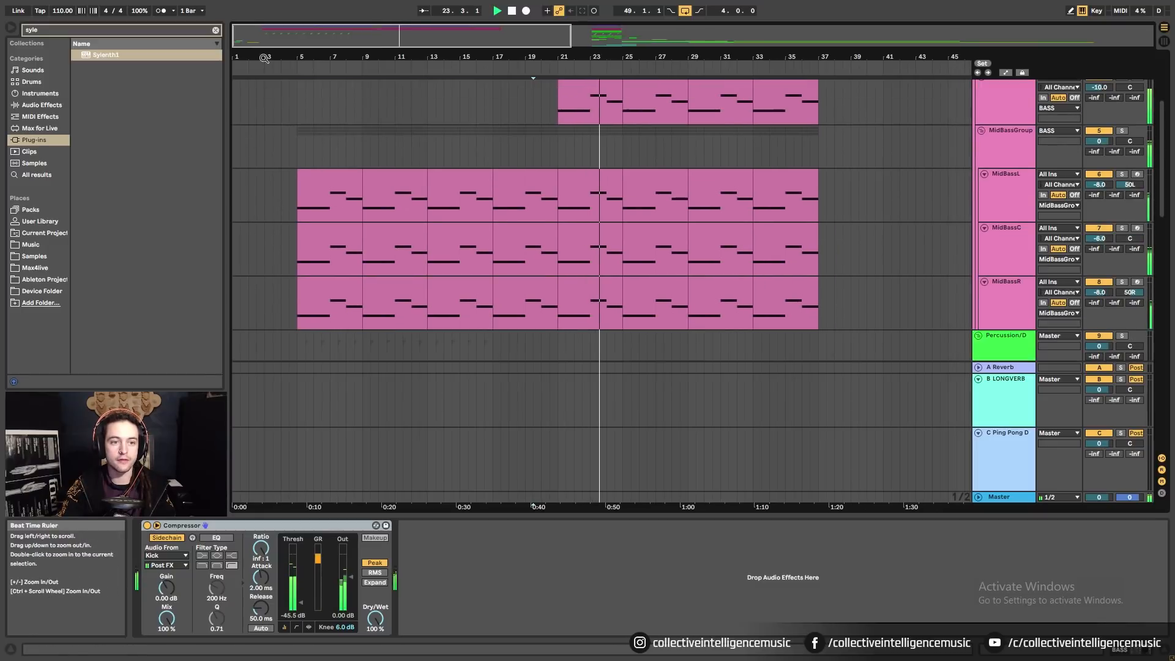
{"action": "key", "text": "space"}
{"action": "left_click", "coordinate": [236, 157]}
{"action": "scroll", "coordinate": [471, 192], "scroll_direction": "down", "scroll_amount": 3}
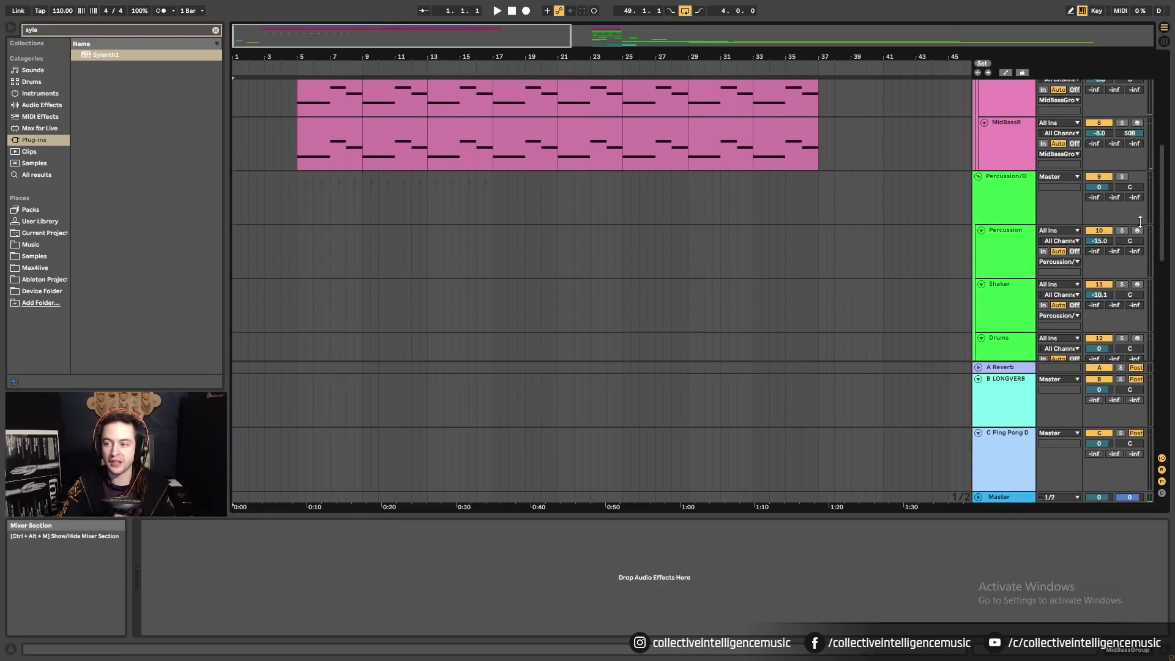
{"action": "scroll", "coordinate": [611, 165], "scroll_direction": "up", "scroll_amount": 1}
{"action": "scroll", "coordinate": [367, 147], "scroll_direction": "up", "scroll_amount": 1}
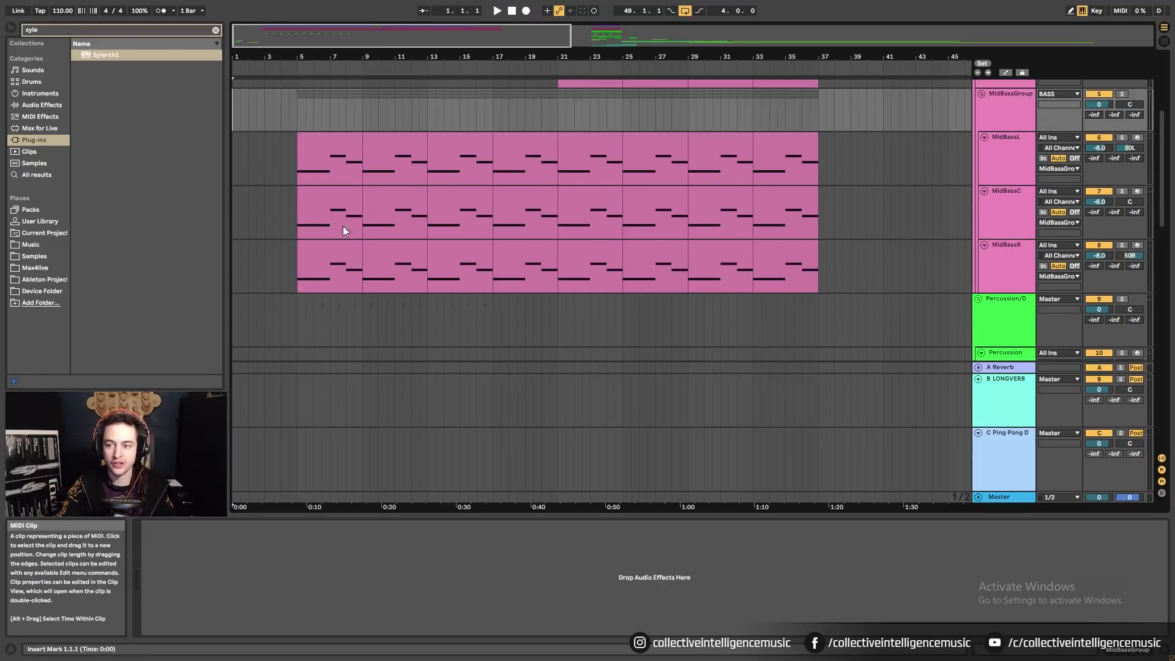
Copy the first MidBassR and MidBassL clips to bar 1 and play from bar 1.
{"action": "left_click_drag", "start_coordinate": [336, 255], "coordinate": [263, 252]}
{"action": "left_click_drag", "start_coordinate": [332, 148], "coordinate": [271, 163]}
{"action": "scroll", "coordinate": [286, 215], "scroll_direction": "down", "scroll_amount": 1}
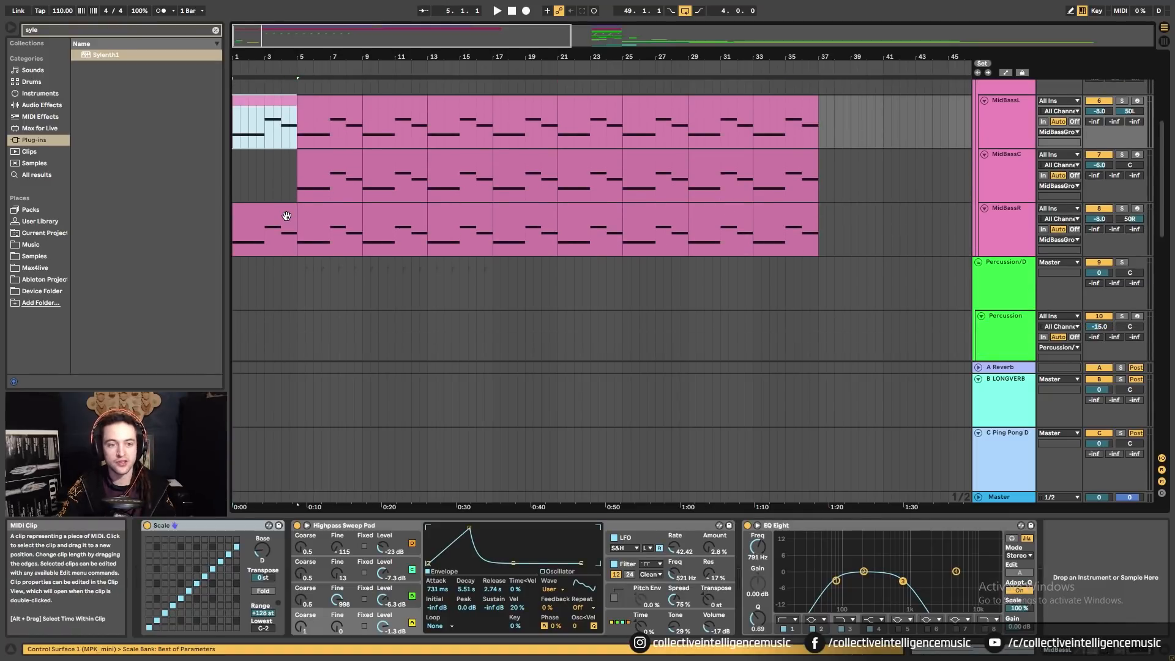
{"action": "key", "text": "space"}
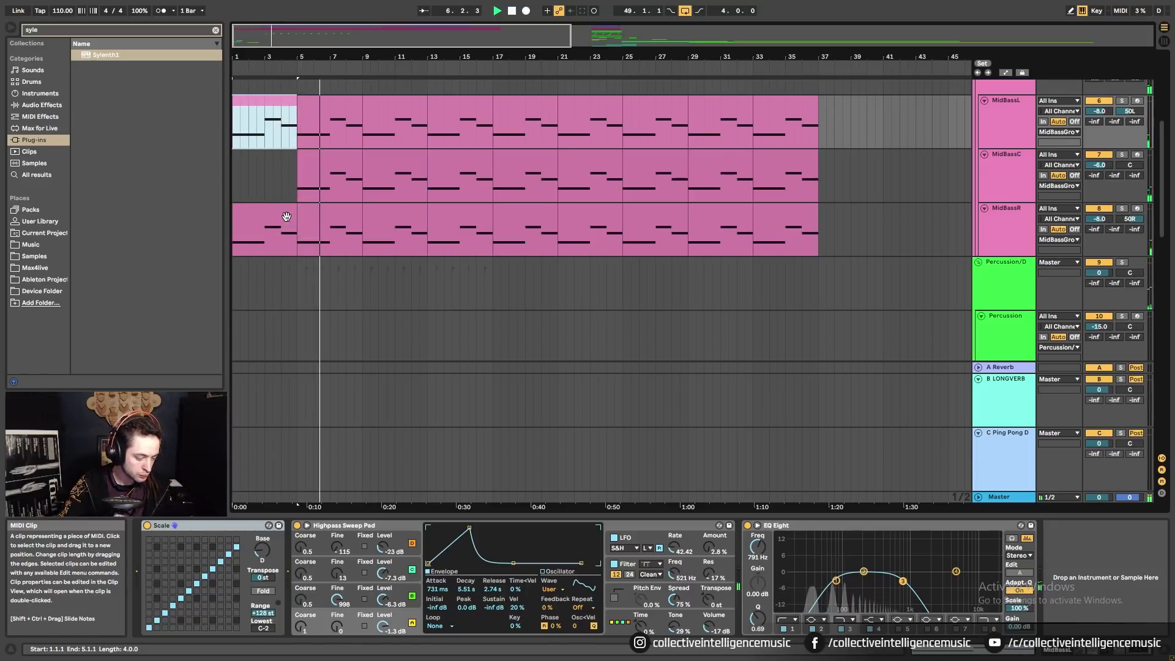
Zoom out and copy the Water Drop clip to start at bar 5.
{"action": "scroll", "coordinate": [286, 217], "scroll_direction": "up", "scroll_amount": 8}
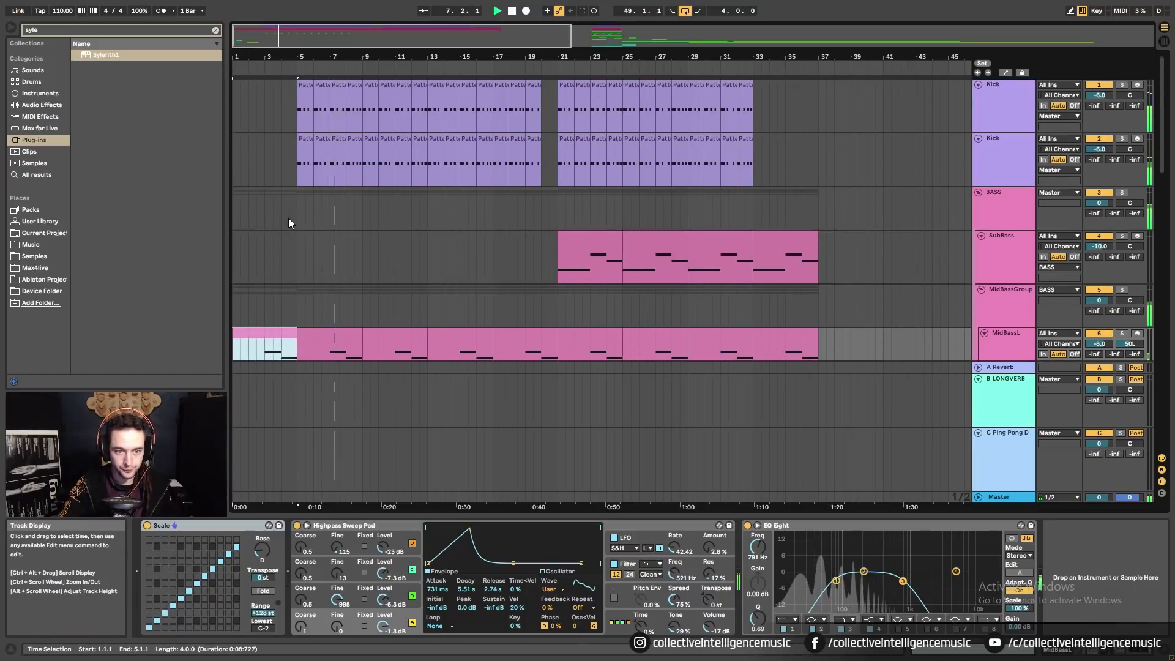
{"action": "scroll", "coordinate": [289, 219], "scroll_direction": "down", "scroll_amount": 2}
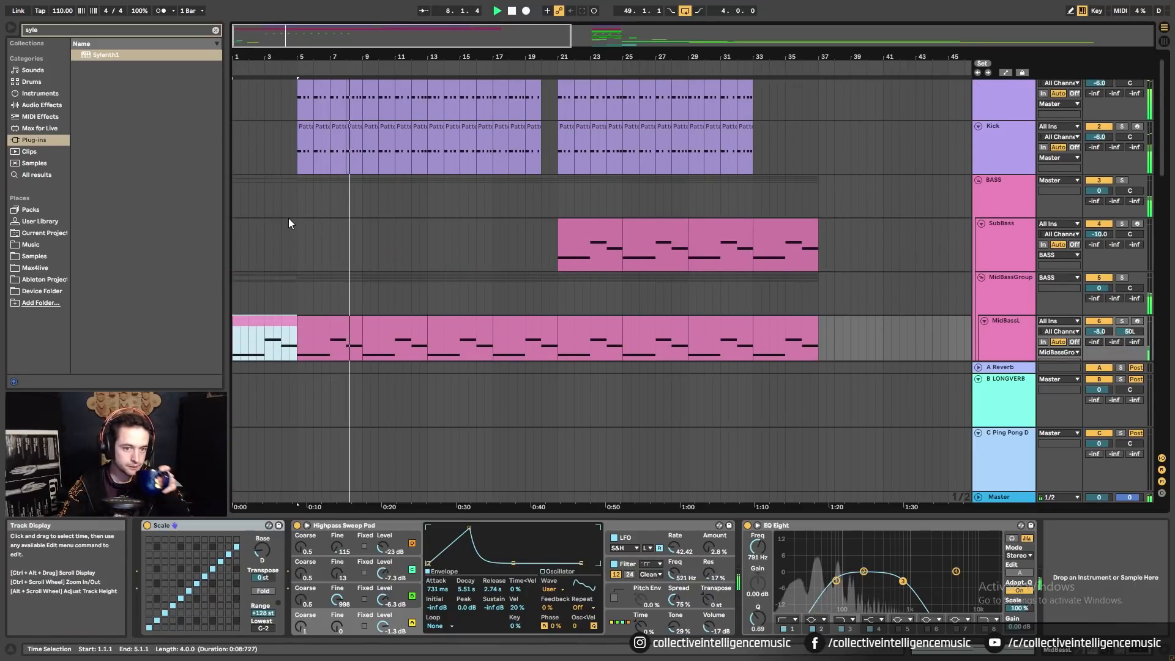
{"action": "scroll", "coordinate": [289, 219], "scroll_direction": "down", "scroll_amount": 2}
{"action": "scroll", "coordinate": [291, 232], "scroll_direction": "down", "scroll_amount": 15}
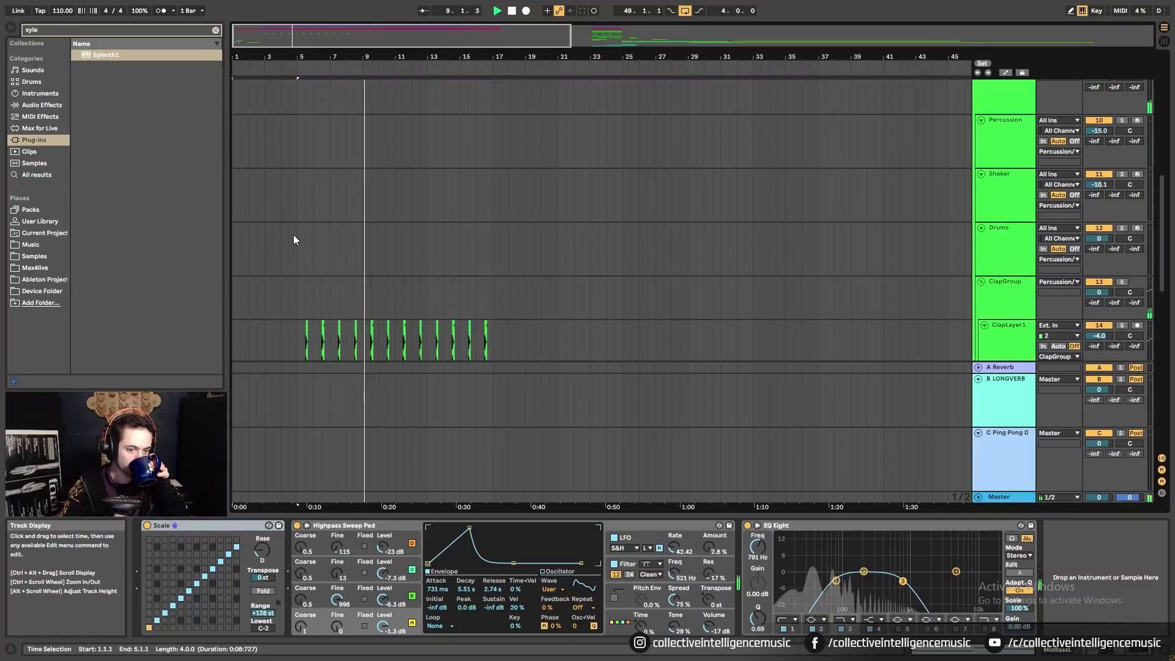
{"action": "scroll", "coordinate": [282, 269], "scroll_direction": "down", "scroll_amount": 3}
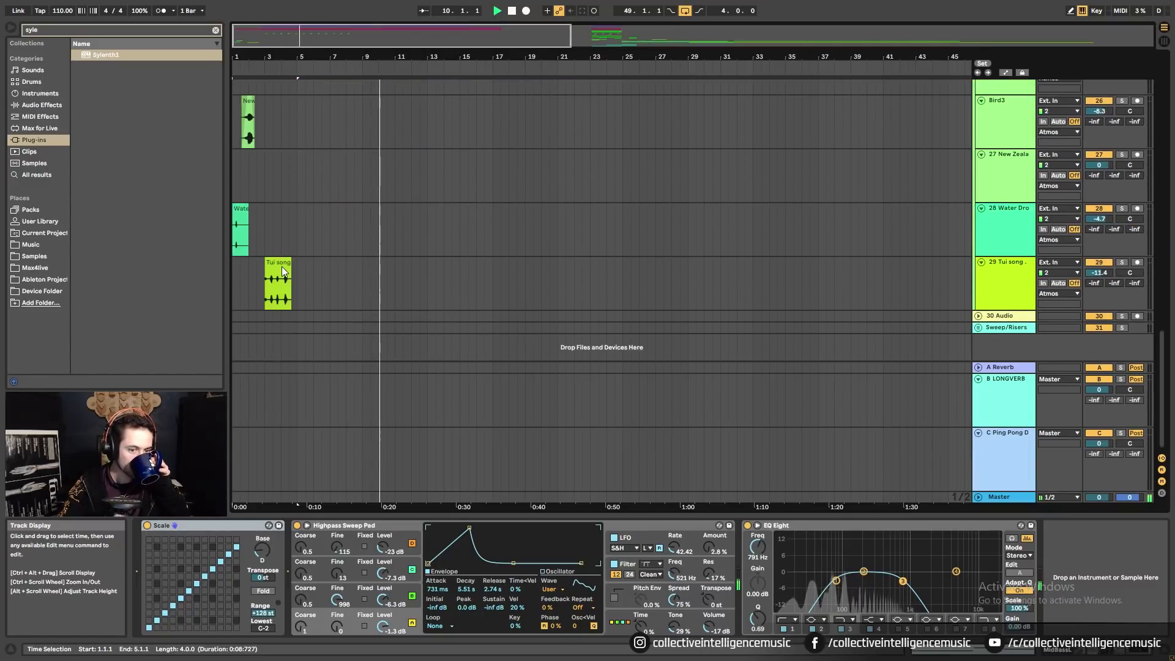
{"action": "left_click_drag", "start_coordinate": [347, 57], "coordinate": [347, 30]}
{"action": "left_click_drag", "start_coordinate": [744, 209], "coordinate": [316, 228]}
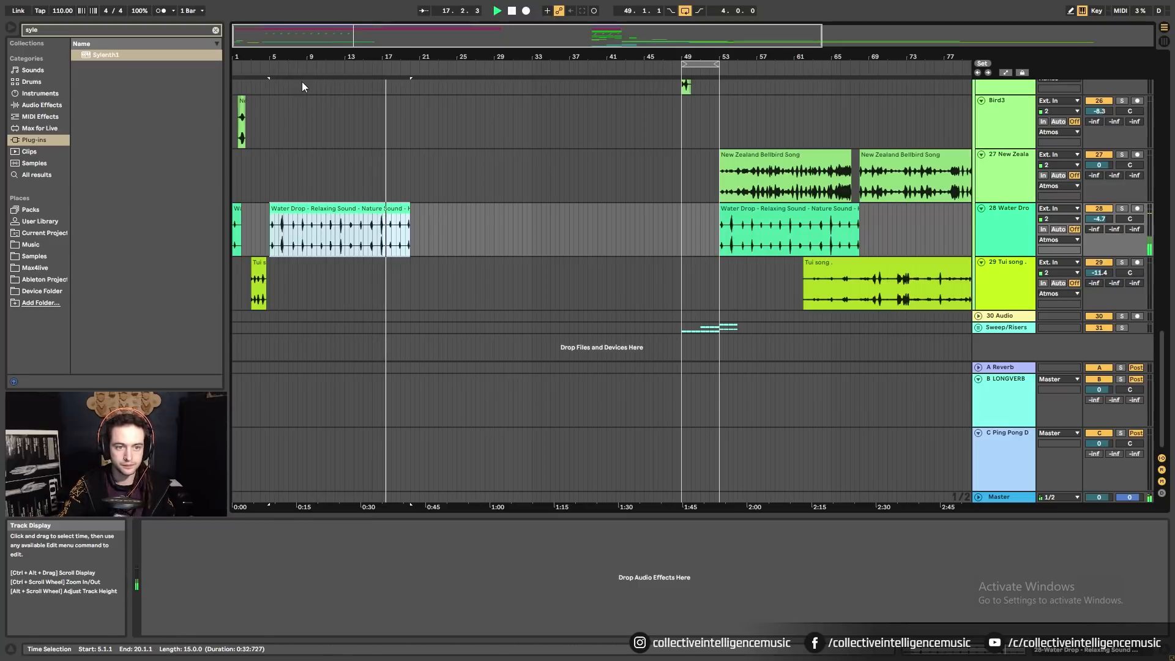
{"action": "left_click_drag", "start_coordinate": [308, 58], "coordinate": [434, 310]}
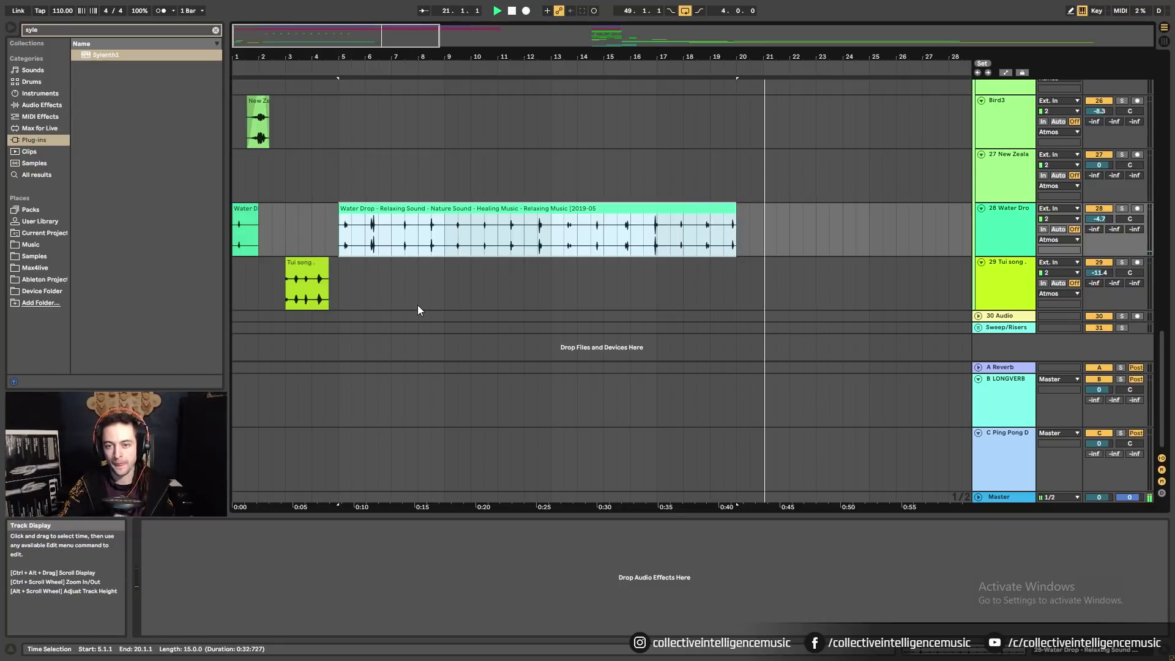
{"action": "left_click", "coordinate": [768, 244]}
{"action": "scroll", "coordinate": [768, 242], "scroll_direction": "up", "scroll_amount": 15}
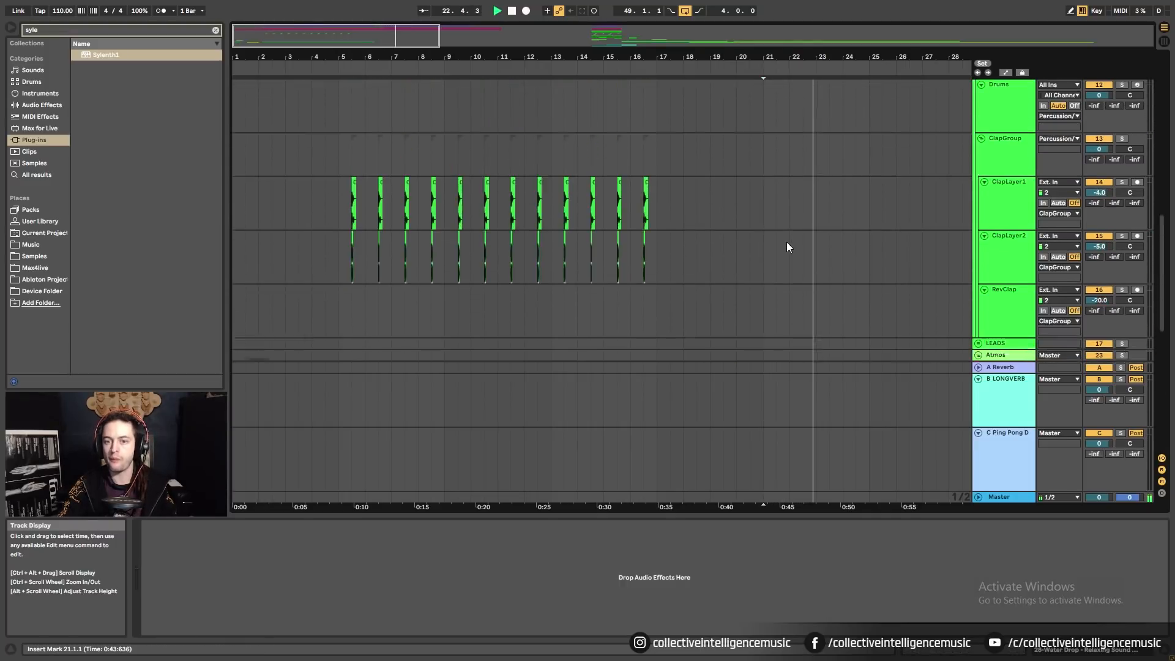
Paste the copied claps at bar 21 on both ClapLayer tracks.
{"action": "scroll", "coordinate": [786, 244], "scroll_direction": "down", "scroll_amount": 4}
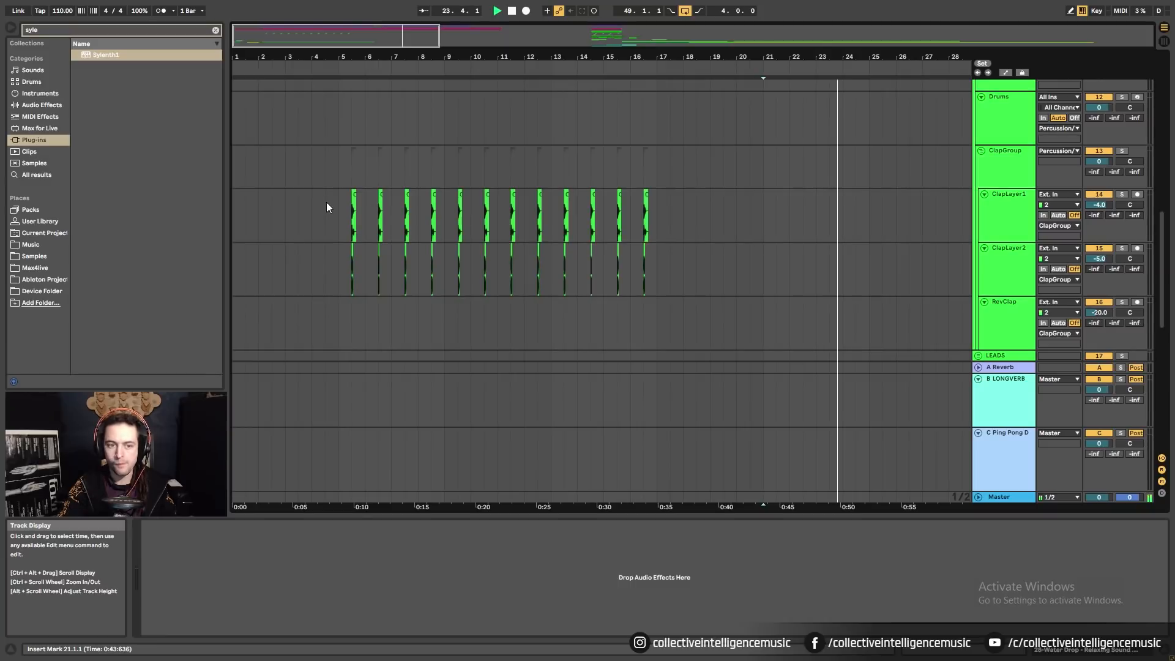
{"action": "left_click_drag", "start_coordinate": [339, 208], "coordinate": [654, 271]}
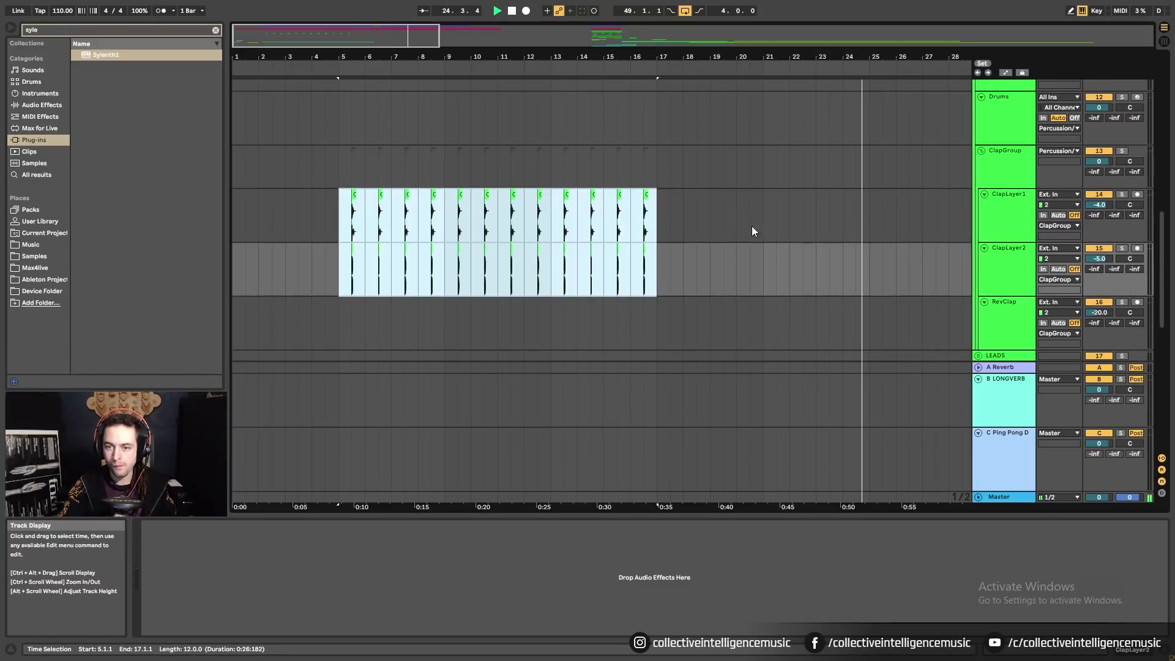
{"action": "left_click", "coordinate": [763, 214]}
{"action": "key", "text": "ctrl+v"}
{"action": "left_click_drag", "start_coordinate": [817, 55], "coordinate": [508, 37]}
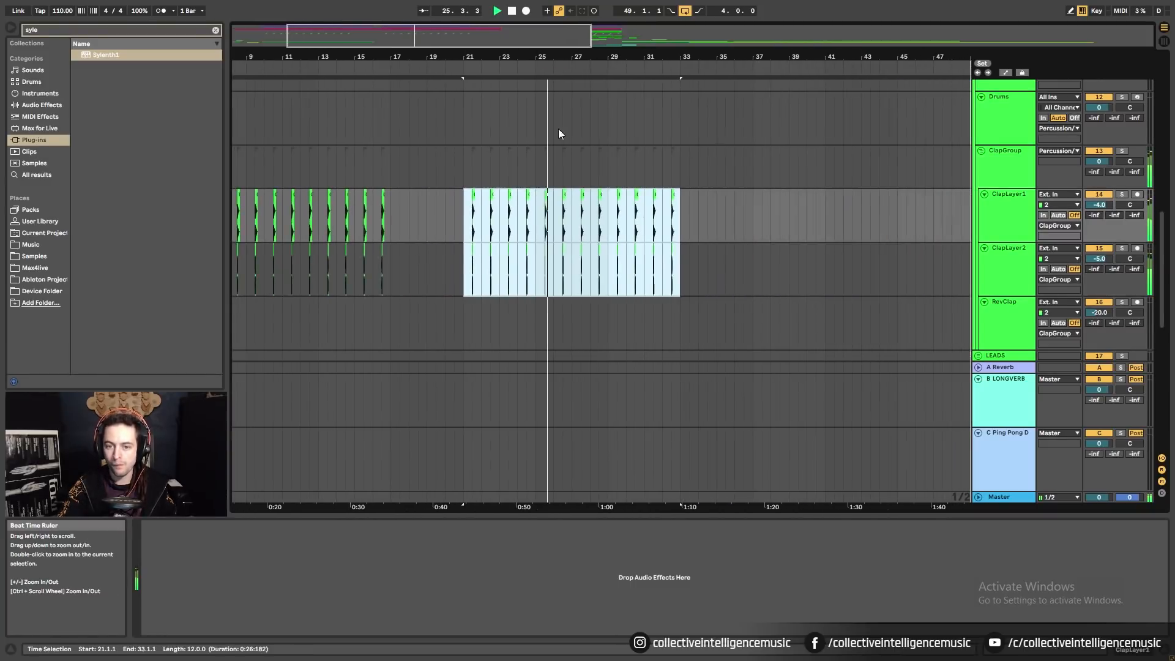
{"action": "scroll", "coordinate": [562, 245], "scroll_direction": "up", "scroll_amount": 1}
Stop playback, scroll up to the Kick and bass tracks, and zoom in on bars 1–32.
{"action": "left_click_drag", "start_coordinate": [632, 54], "coordinate": [603, 28]}
{"action": "key", "text": "space"}
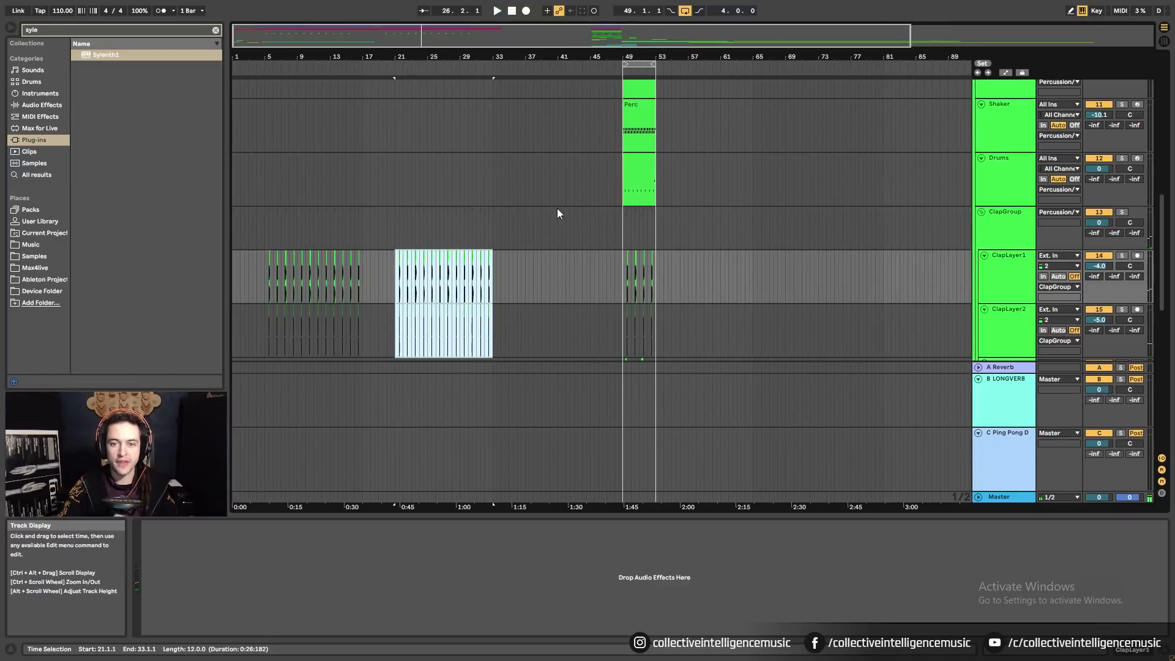
{"action": "left_click", "coordinate": [371, 189]}
{"action": "scroll", "coordinate": [360, 193], "scroll_direction": "up", "scroll_amount": 4}
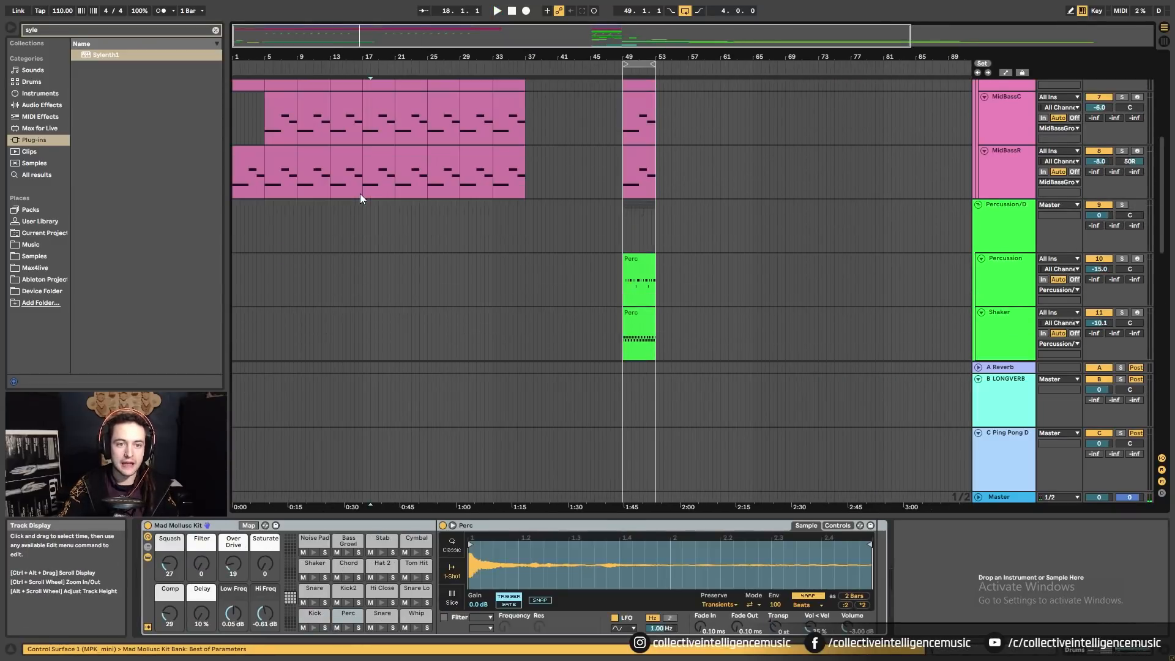
{"action": "scroll", "coordinate": [361, 196], "scroll_direction": "up", "scroll_amount": 2}
{"action": "left_click", "coordinate": [379, 151]}
{"action": "scroll", "coordinate": [377, 153], "scroll_direction": "up", "scroll_amount": 3}
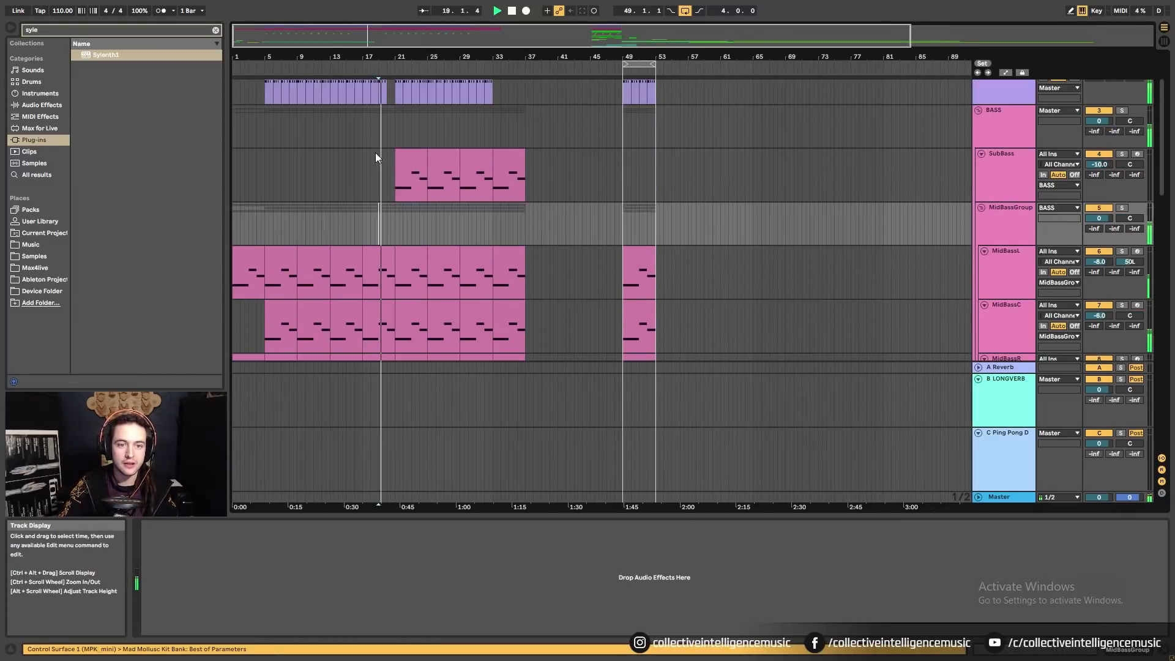
{"action": "left_click_drag", "start_coordinate": [321, 48], "coordinate": [256, 84]}
Add a locator at bar 1 and name it 'Start'.
{"action": "left_click", "coordinate": [235, 70]}
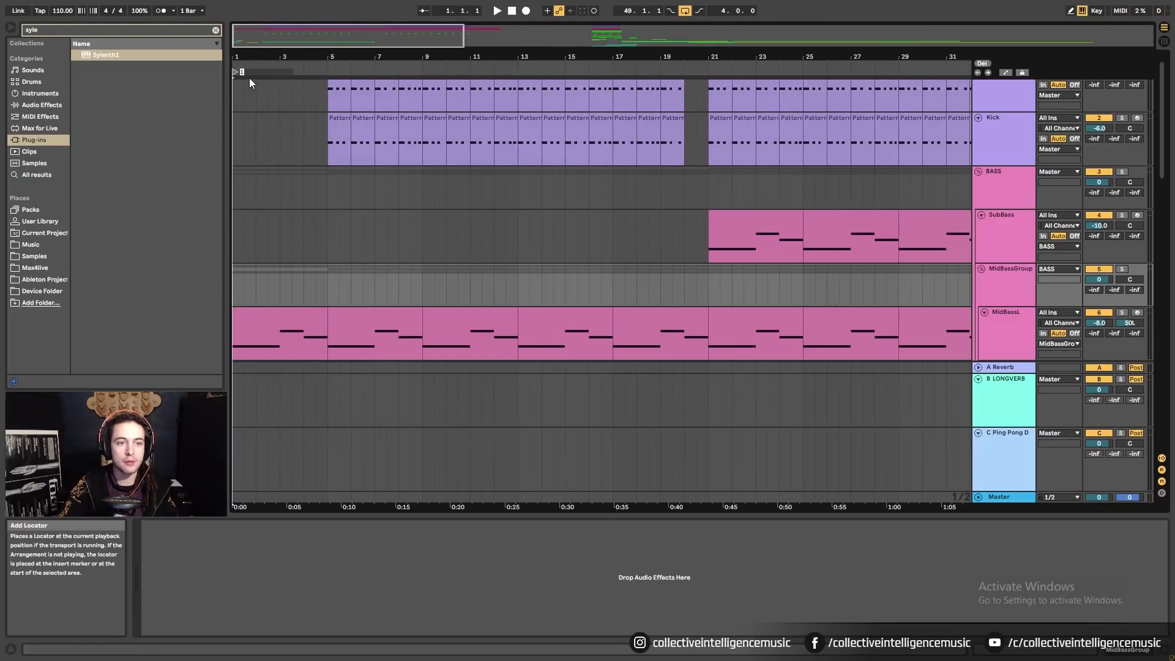
{"action": "right_click", "coordinate": [234, 76]}
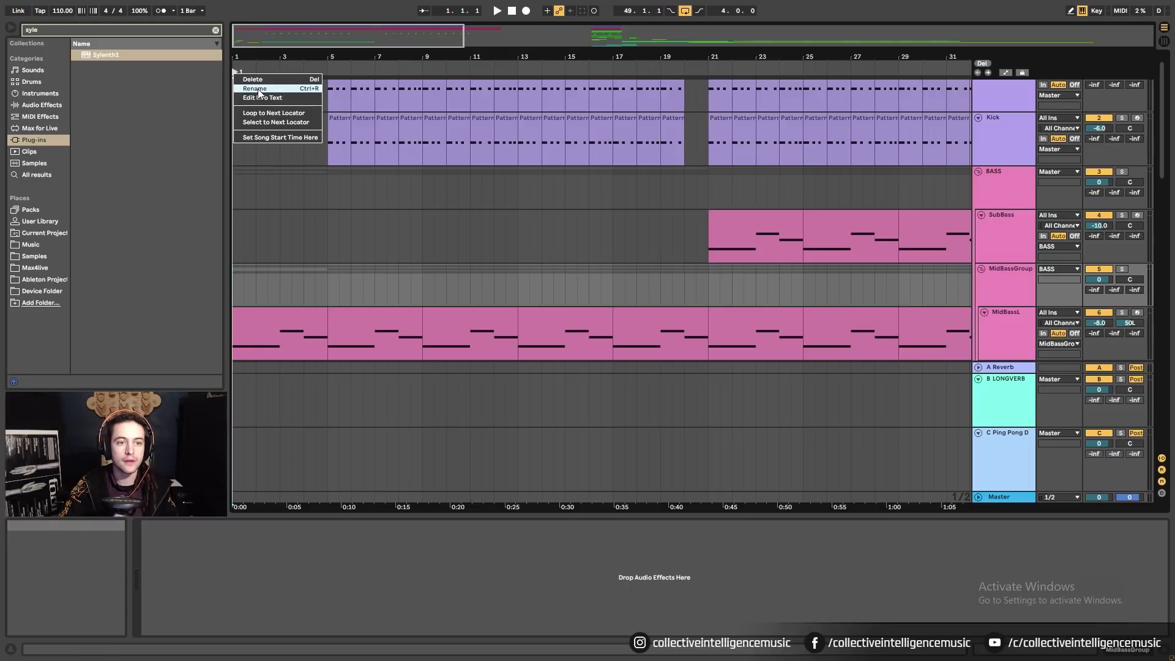
{"action": "left_click", "coordinate": [258, 89]}
{"action": "type", "text": "Start"}
{"action": "key", "text": "Return"}
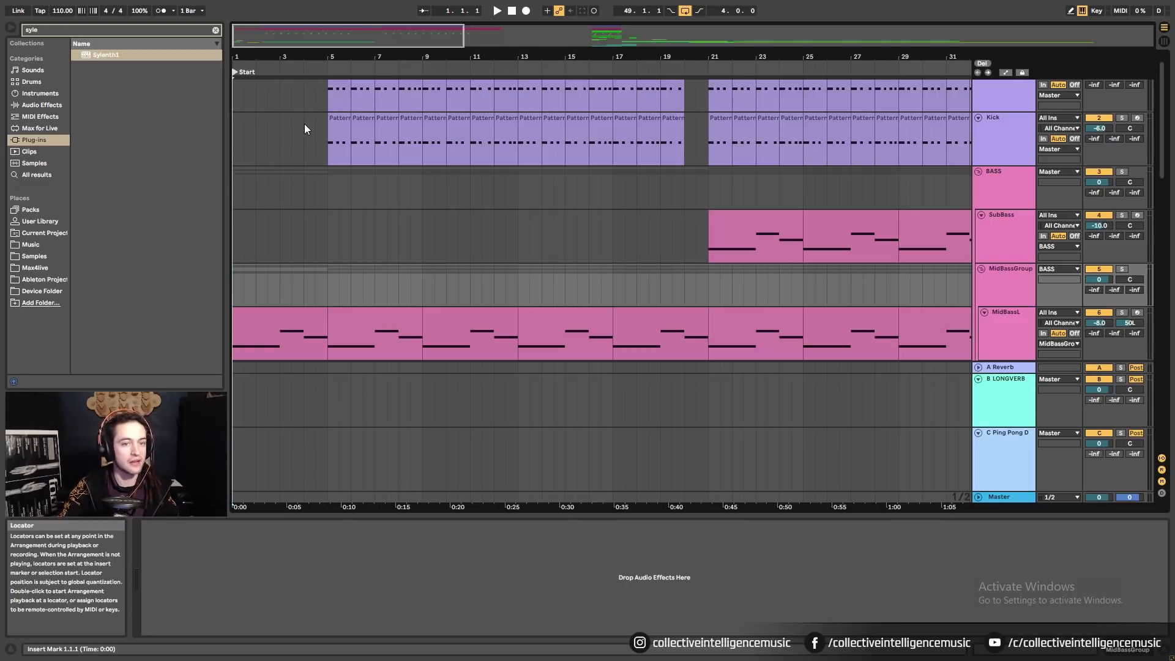
Add a locator at bar 5 named 'Kick'.
{"action": "right_click", "coordinate": [333, 74]}
{"action": "left_click", "coordinate": [357, 98]}
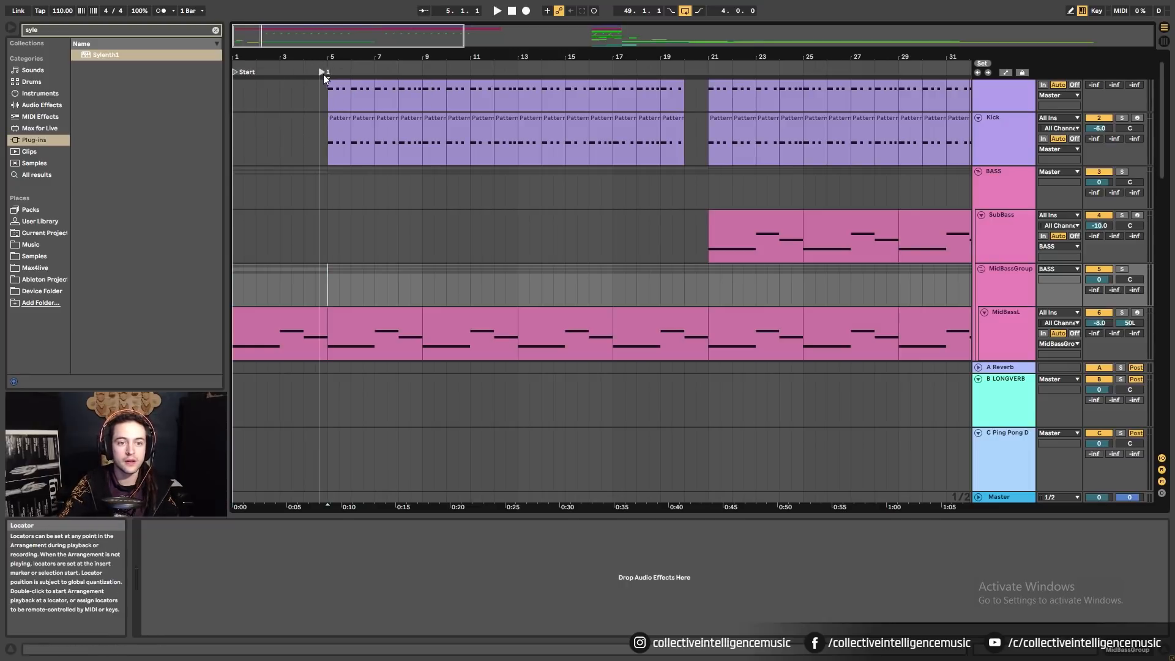
{"action": "right_click", "coordinate": [328, 75]}
{"action": "left_click", "coordinate": [342, 88]}
{"action": "type", "text": "Kick"}
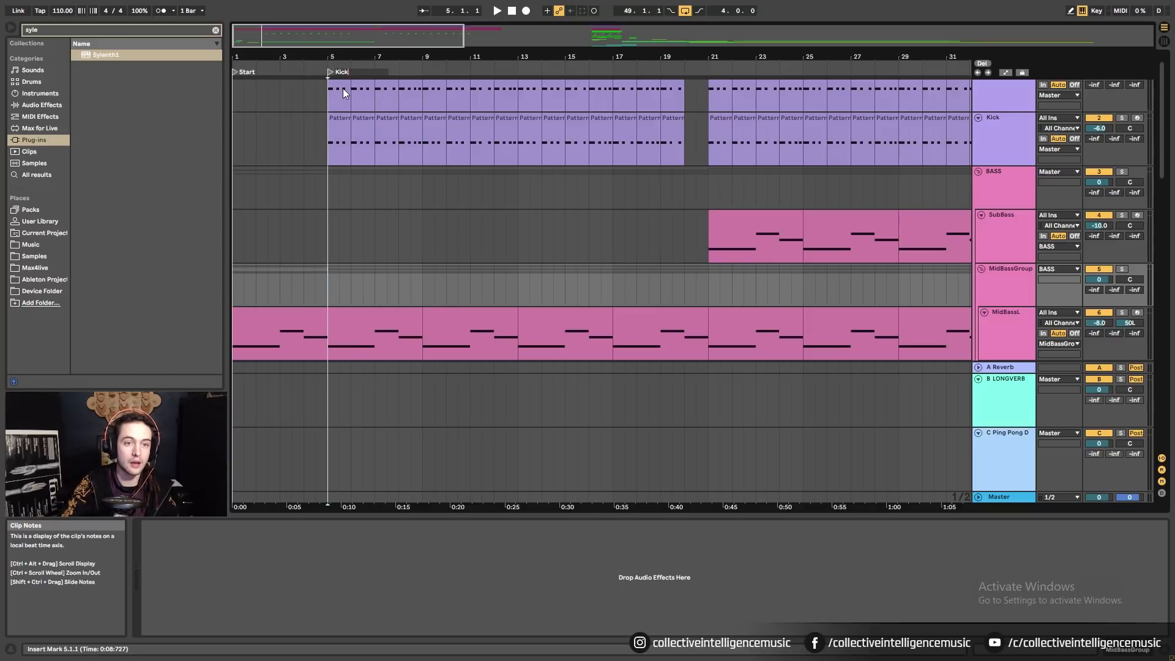
{"action": "key", "text": "Return"}
Add locators at bar 21 for Bass and at bar 20 named 'Break'.
{"action": "right_click", "coordinate": [717, 75]}
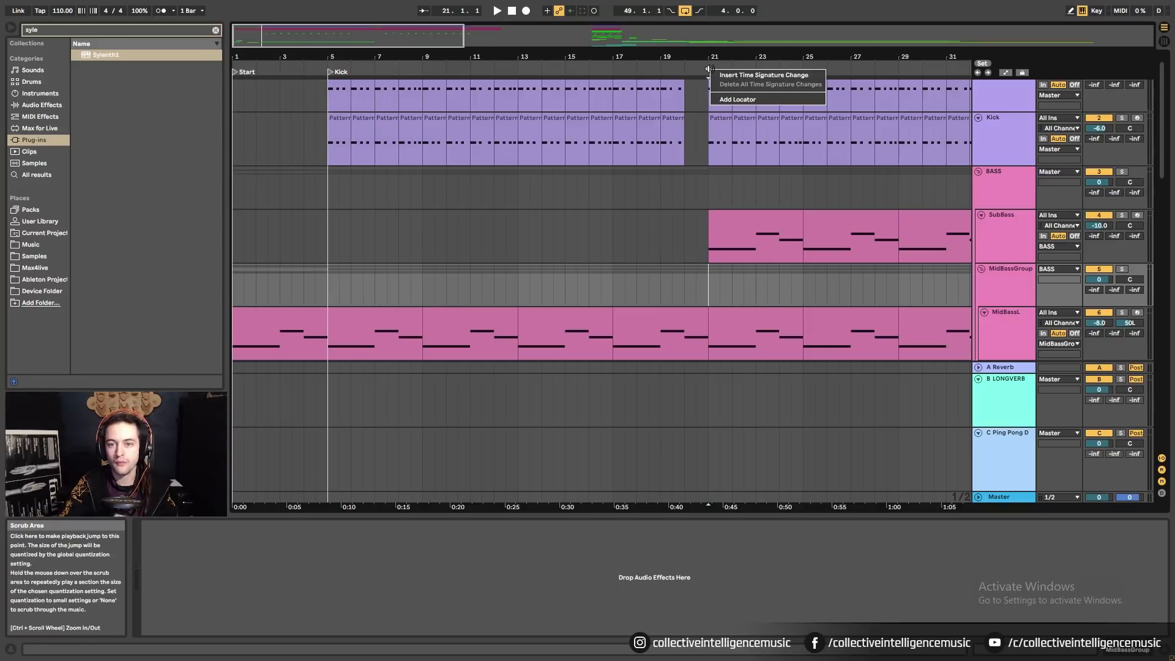
{"action": "left_click", "coordinate": [731, 98]}
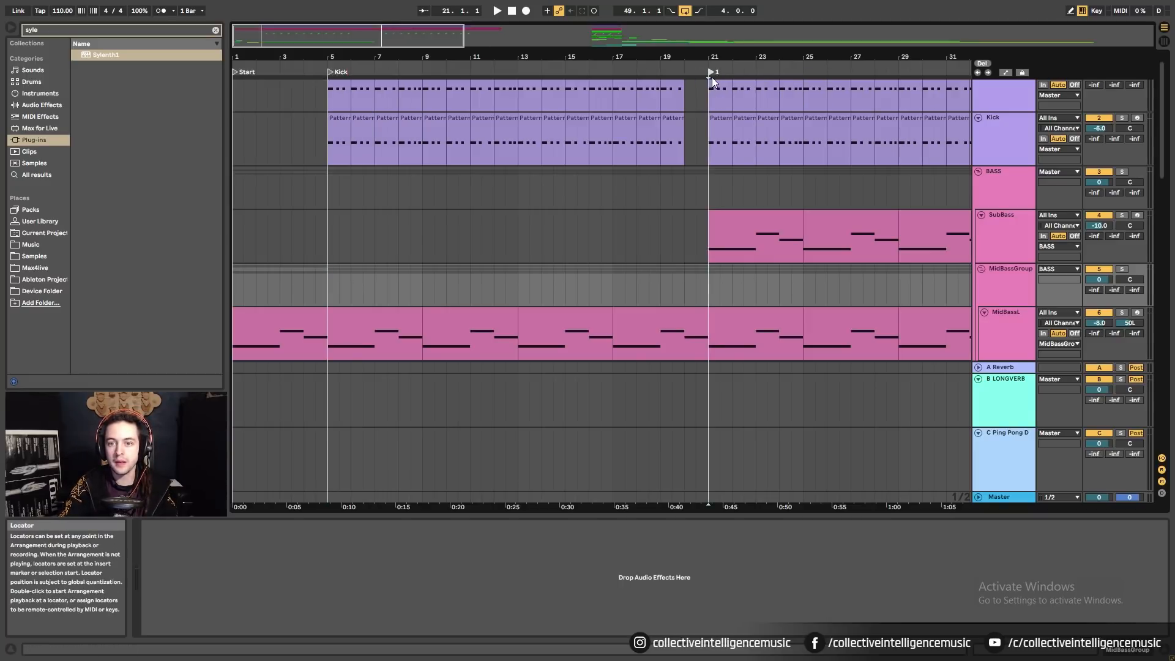
{"action": "right_click", "coordinate": [711, 77]}
{"action": "left_click", "coordinate": [728, 90]}
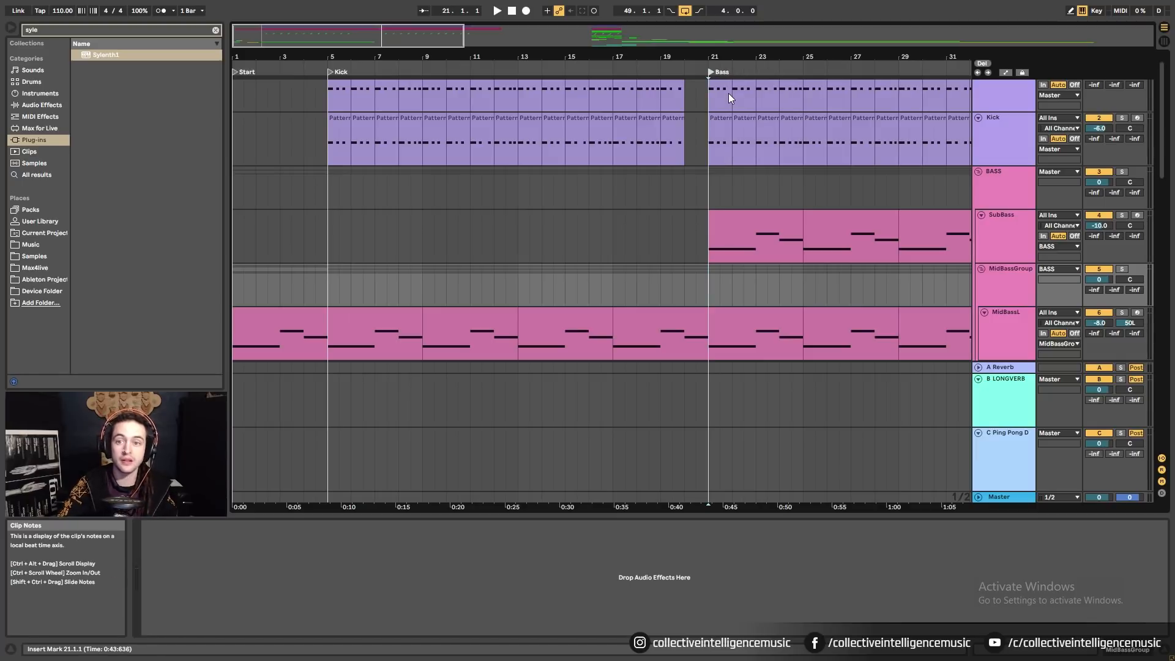
{"action": "right_click", "coordinate": [681, 65]}
{"action": "left_click", "coordinate": [704, 92]}
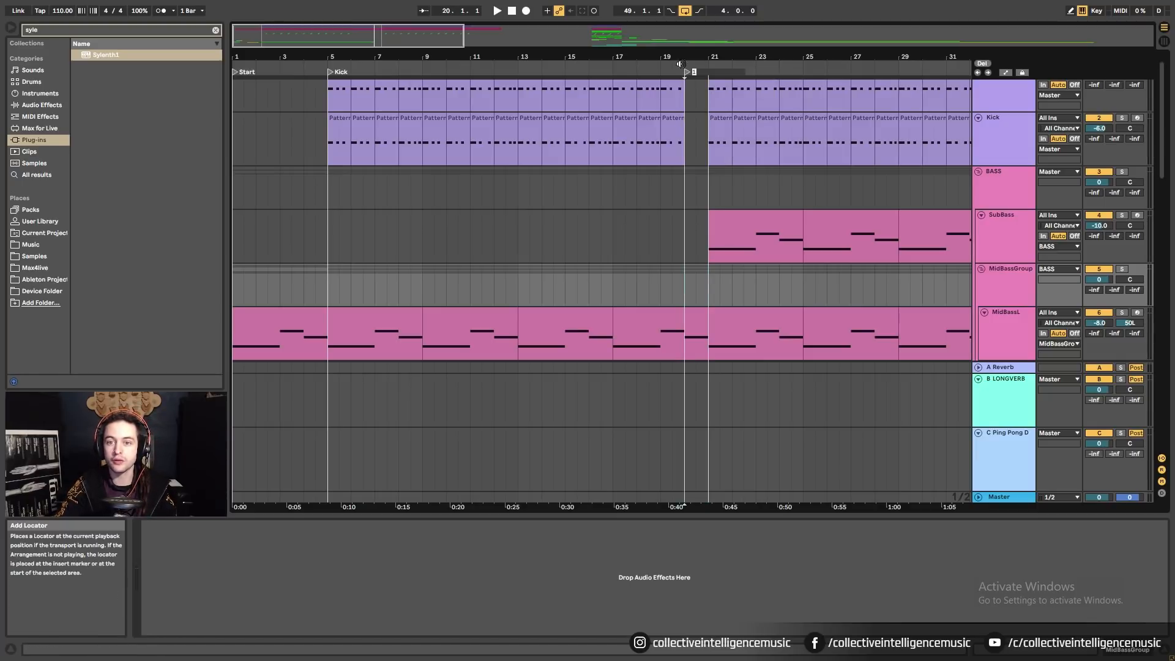
{"action": "left_click", "coordinate": [688, 72]}
{"action": "right_click", "coordinate": [687, 74]}
{"action": "left_click", "coordinate": [698, 92]}
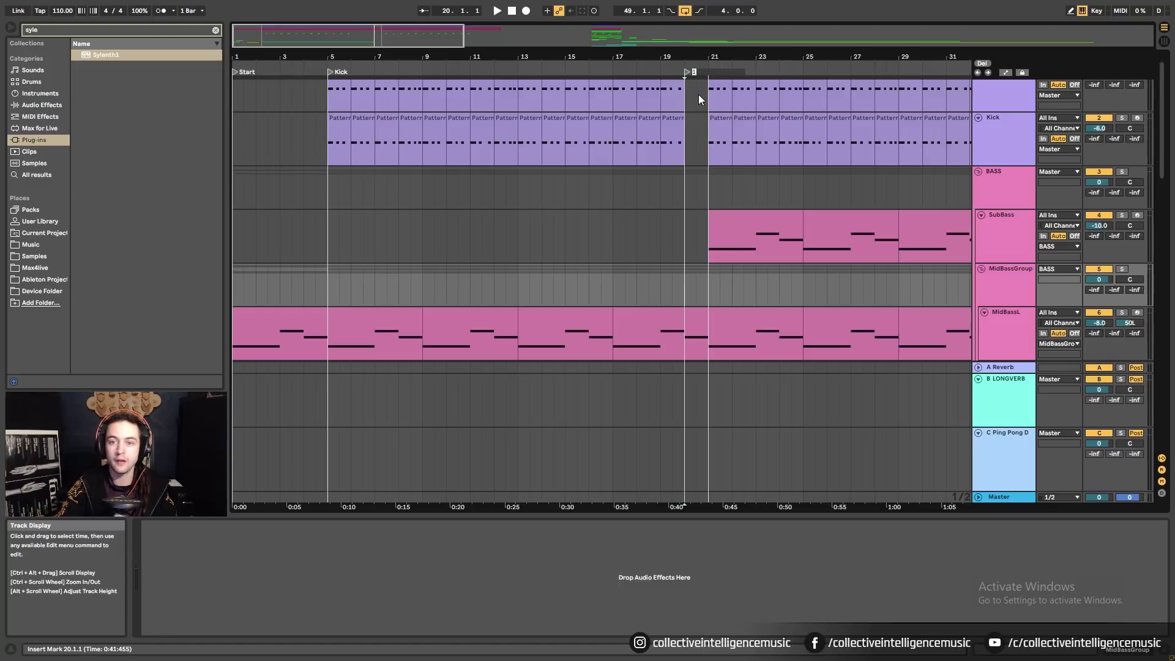
{"action": "type", "text": "Brea"}
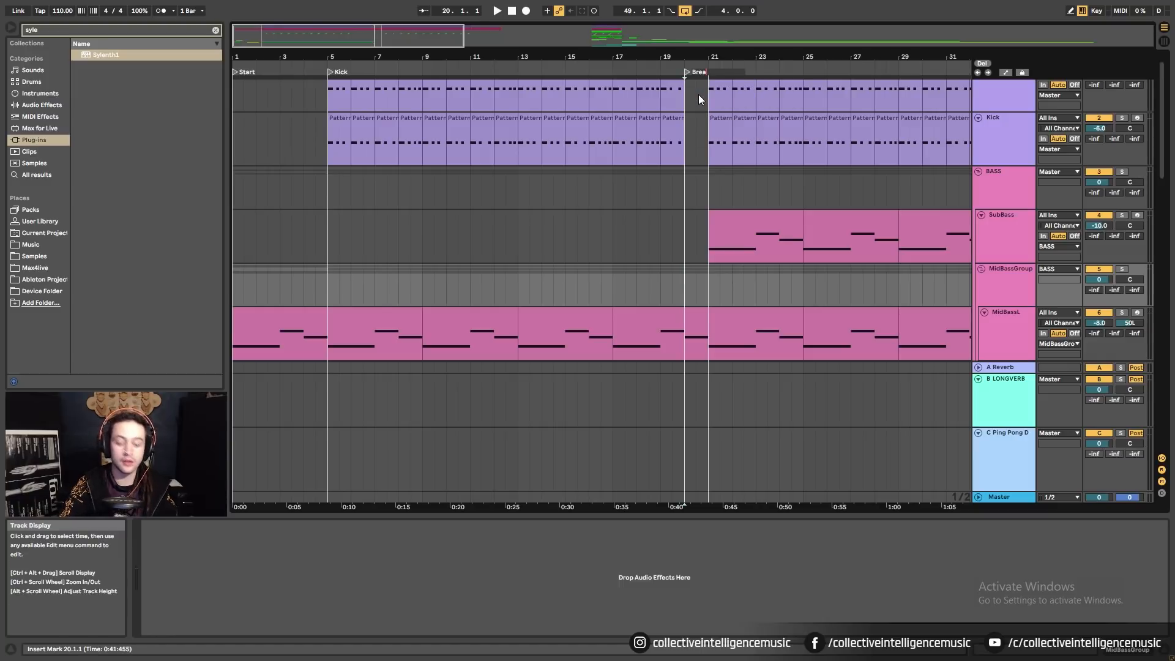
{"action": "type", "text": "k"}
{"action": "key", "text": "Return"}
Zoom out on the arrangement and set the fixed grid to 4 bars.
{"action": "left_click_drag", "start_coordinate": [732, 57], "coordinate": [576, 53]}
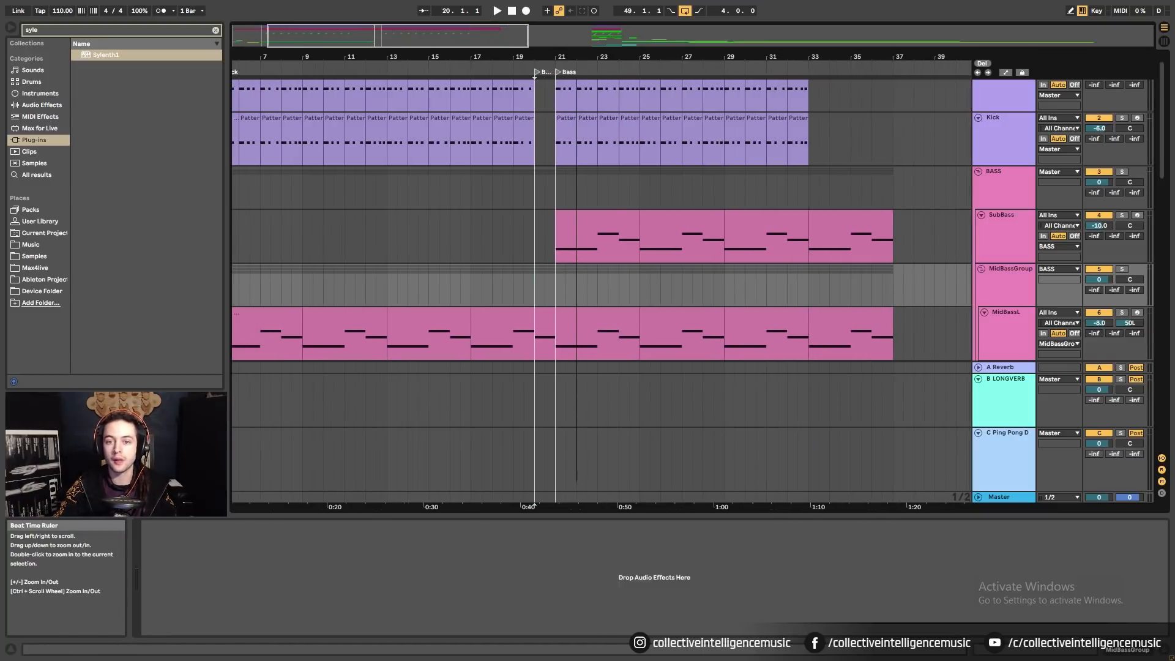
{"action": "left_click_drag", "start_coordinate": [475, 55], "coordinate": [481, 32]}
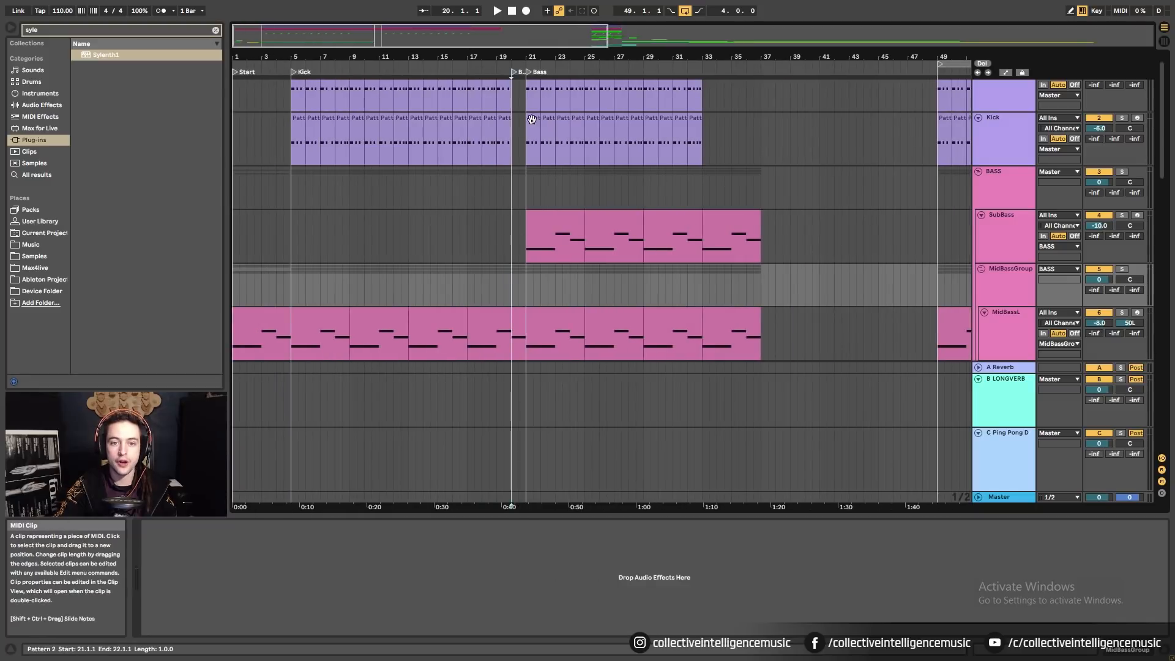
{"action": "left_click_drag", "start_coordinate": [534, 91], "coordinate": [580, 124]}
{"action": "scroll", "coordinate": [580, 125], "scroll_direction": "up", "scroll_amount": 1}
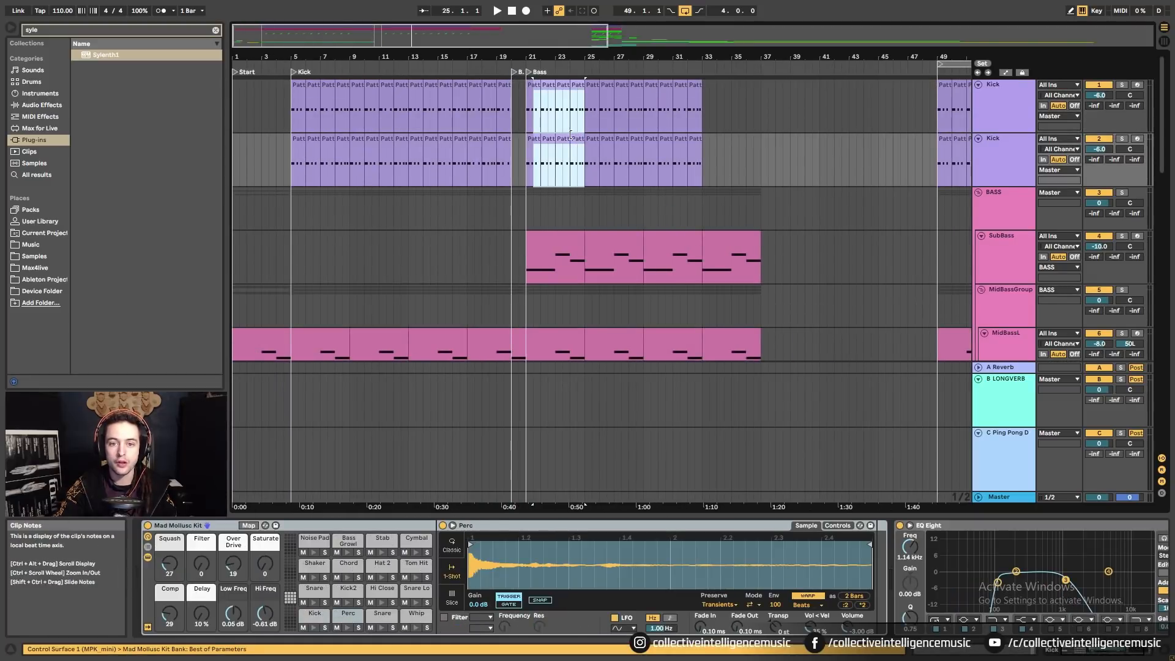
{"action": "right_click", "coordinate": [615, 213]}
{"action": "left_click", "coordinate": [669, 304]}
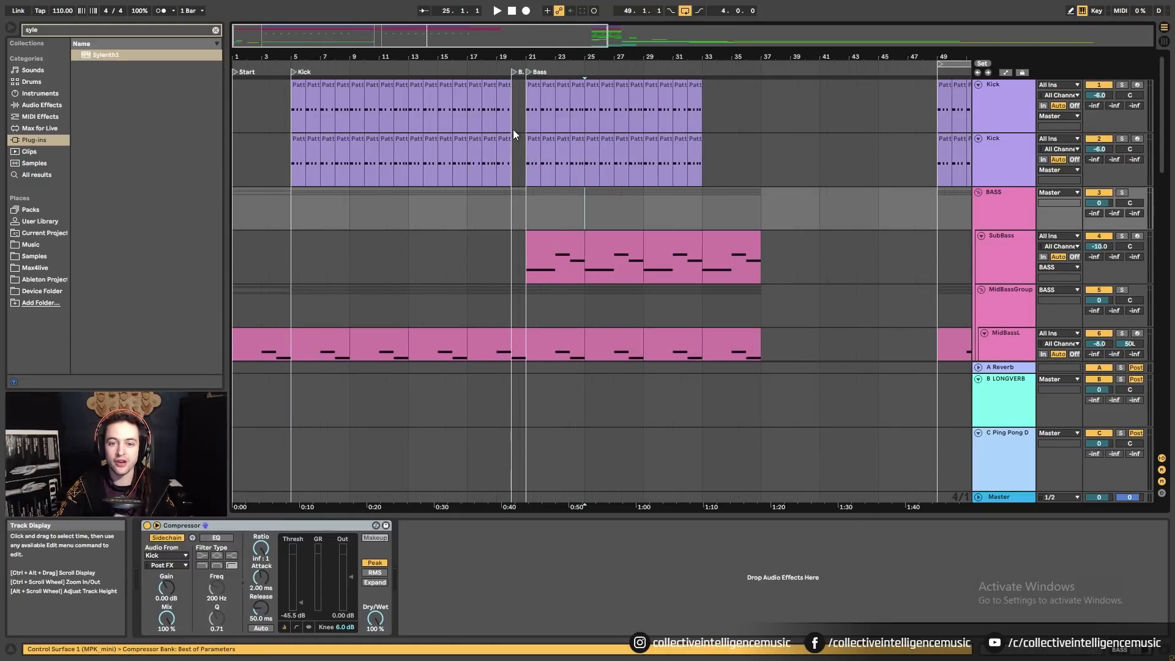
Duplicate bars 21–25 of both Kick tracks into bars 33–37.
{"action": "left_click", "coordinate": [530, 94]}
{"action": "left_click_drag", "start_coordinate": [530, 95], "coordinate": [580, 160]}
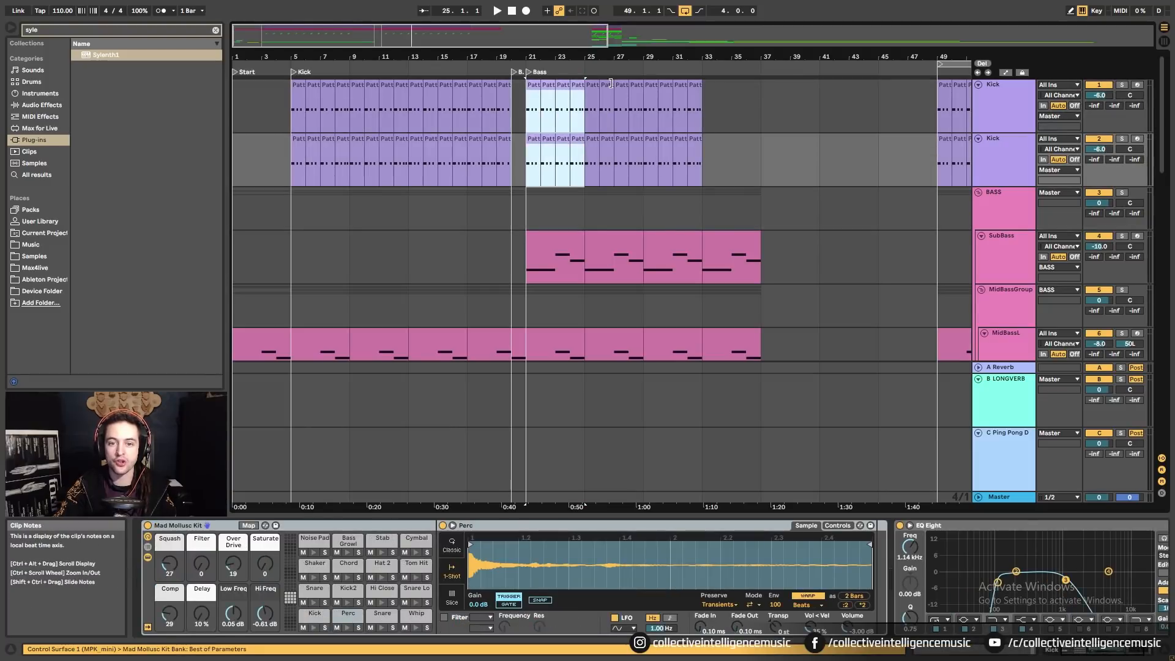
{"action": "key", "text": "ctrl+d"}
{"action": "key", "text": "ctrl+d"}
{"action": "key", "text": "ctrl+d"}
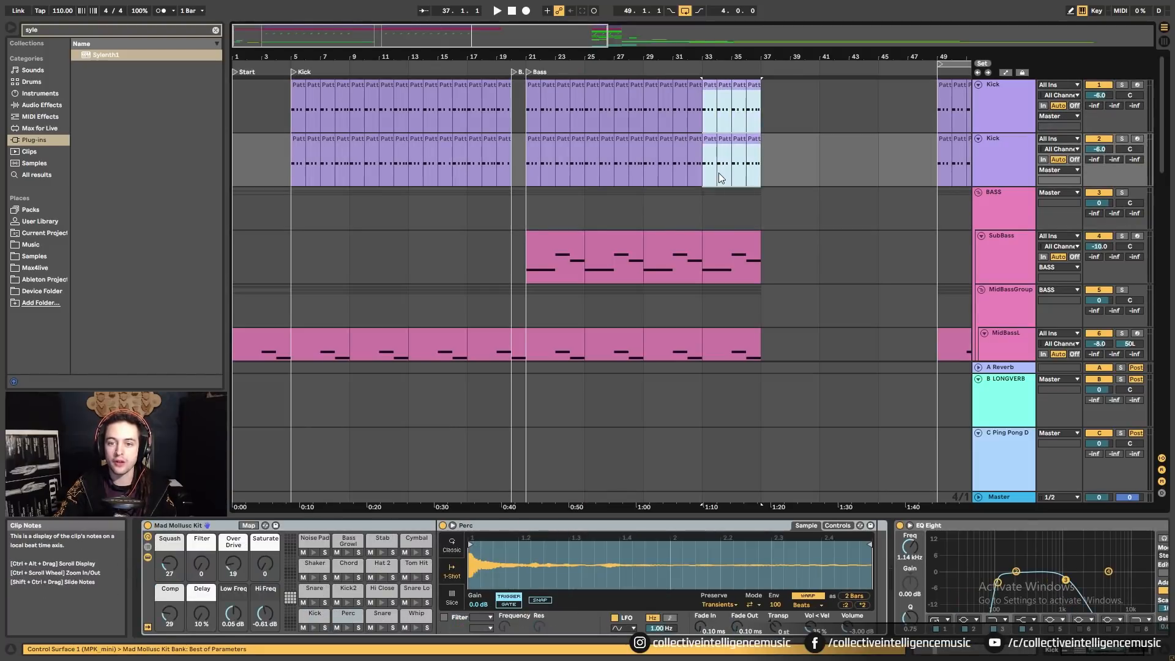
{"action": "left_click", "coordinate": [579, 210]}
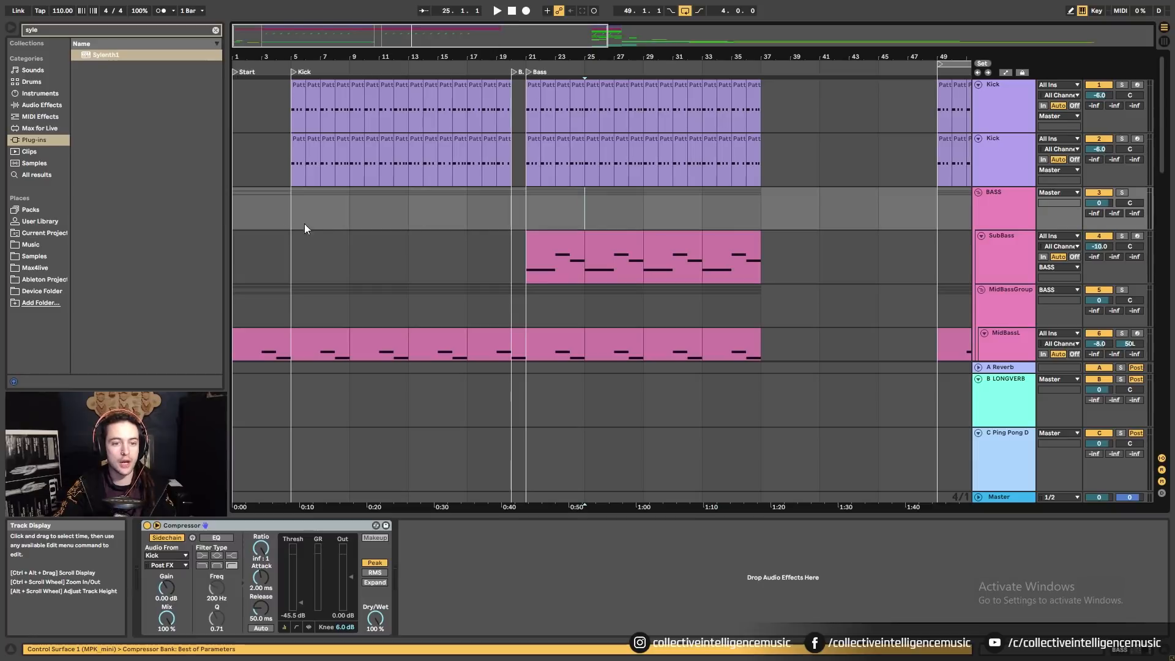
Change the fixed grid size and select bars 5–9 on the bass tracks.
{"action": "right_click", "coordinate": [359, 220]}
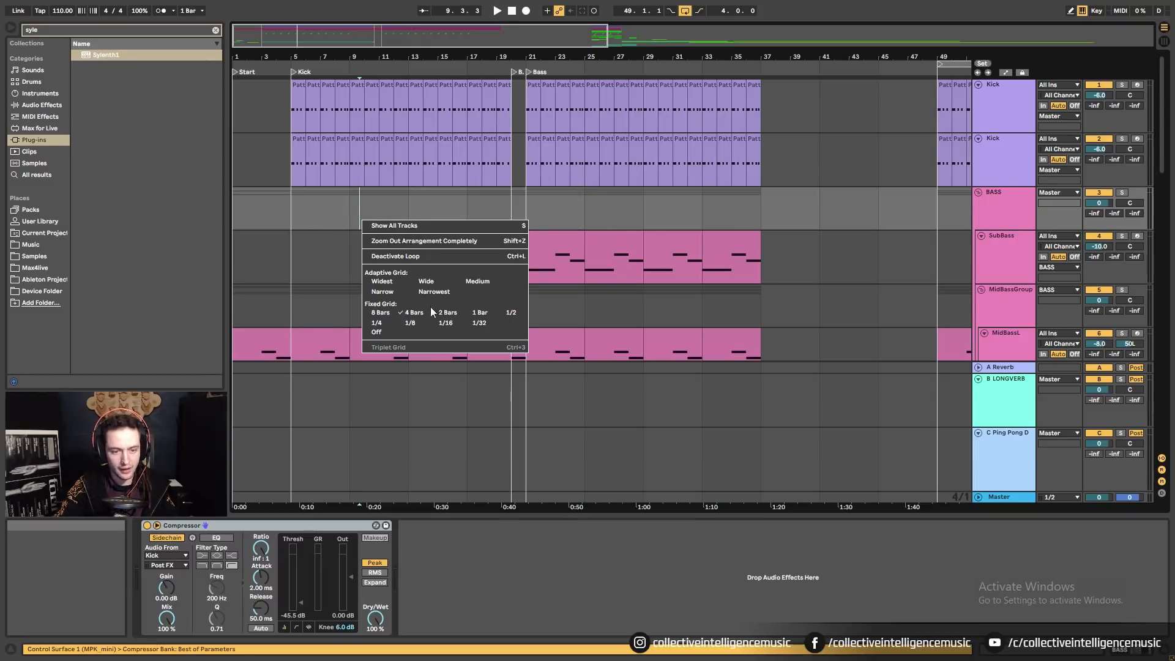
{"action": "left_click", "coordinate": [406, 314]}
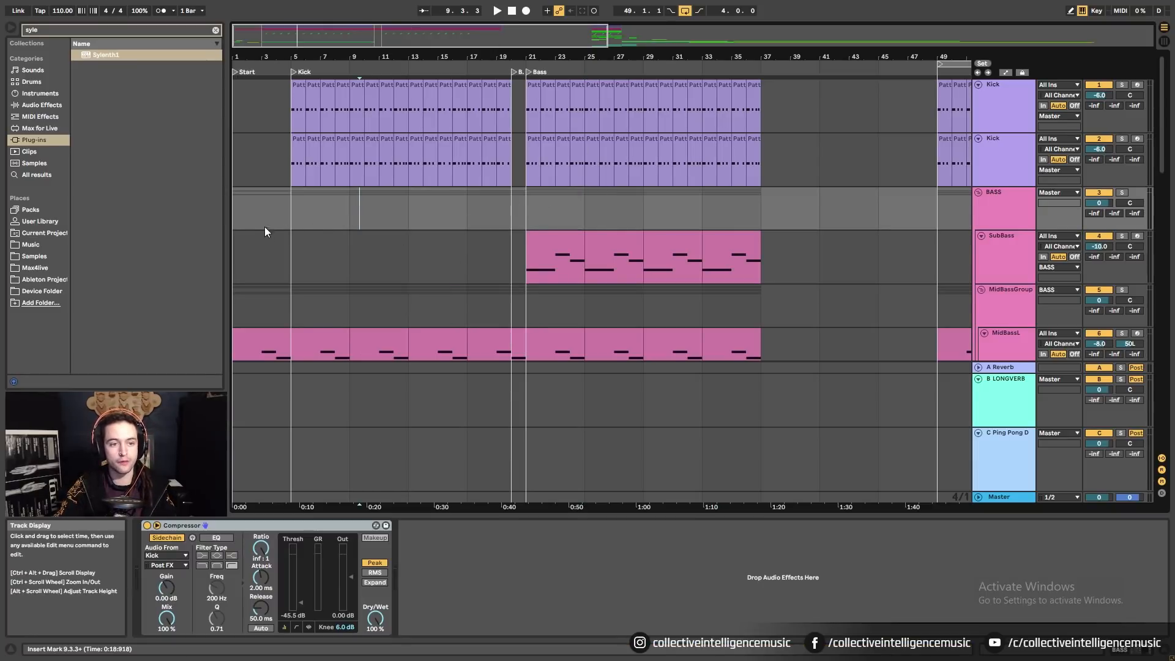
{"action": "left_click_drag", "start_coordinate": [265, 231], "coordinate": [529, 217]}
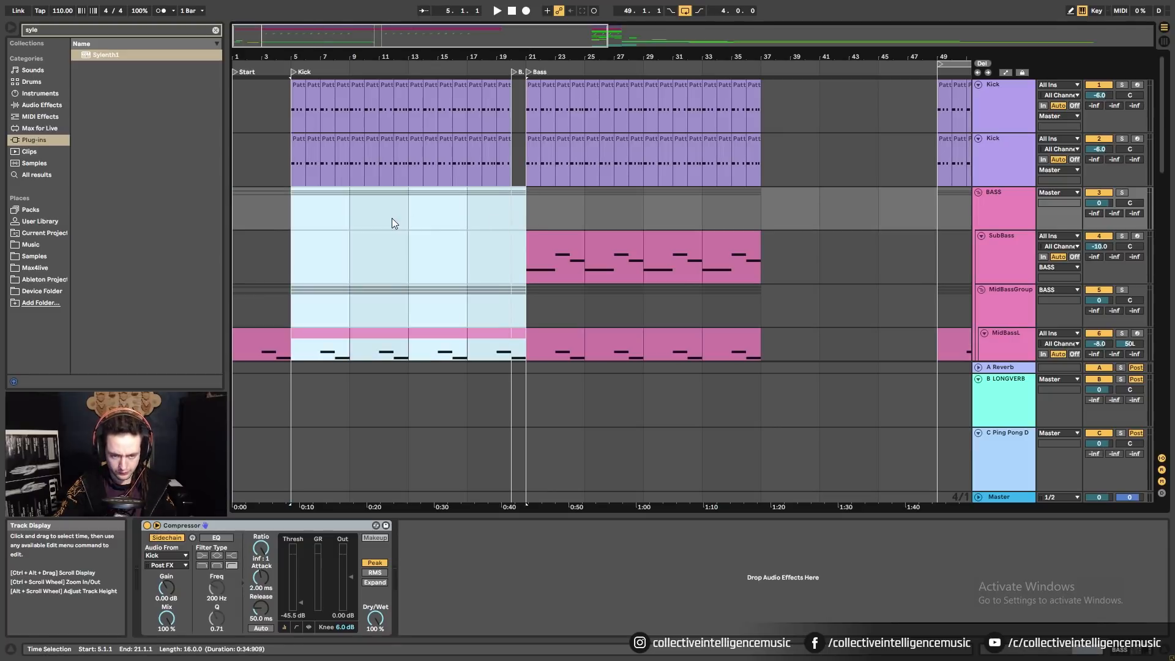
Select bass-track ranges, ending with bars 1–37 on the BASS and SubBass rows.
{"action": "left_click_drag", "start_coordinate": [296, 211], "coordinate": [516, 212]}
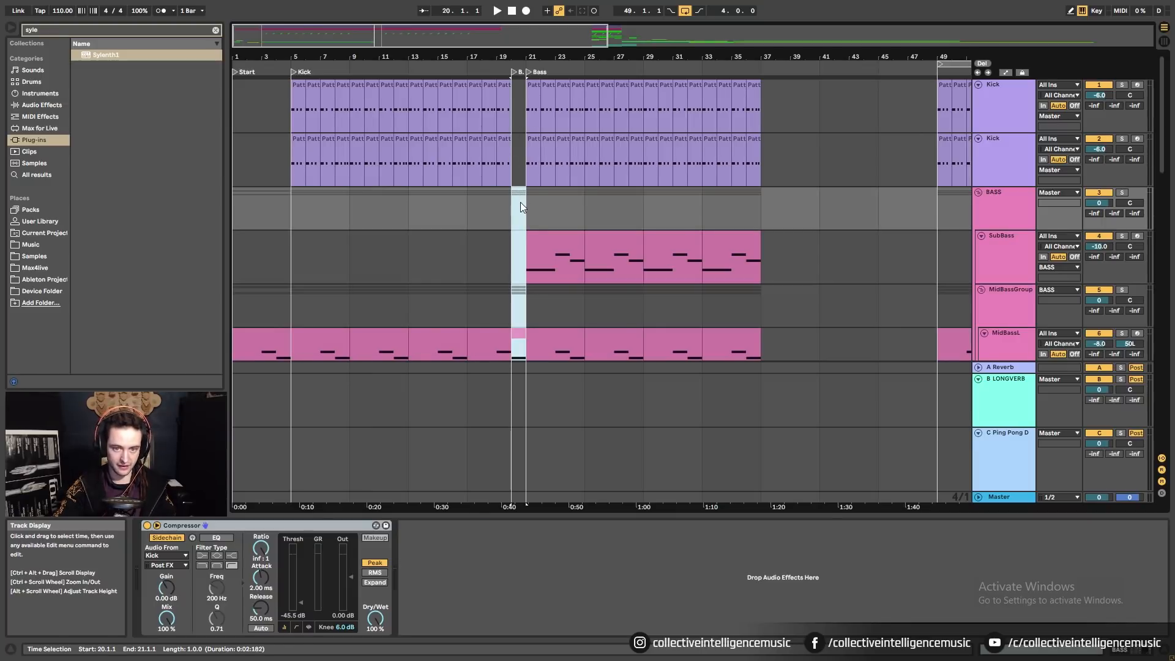
{"action": "left_click_drag", "start_coordinate": [527, 218], "coordinate": [777, 232]}
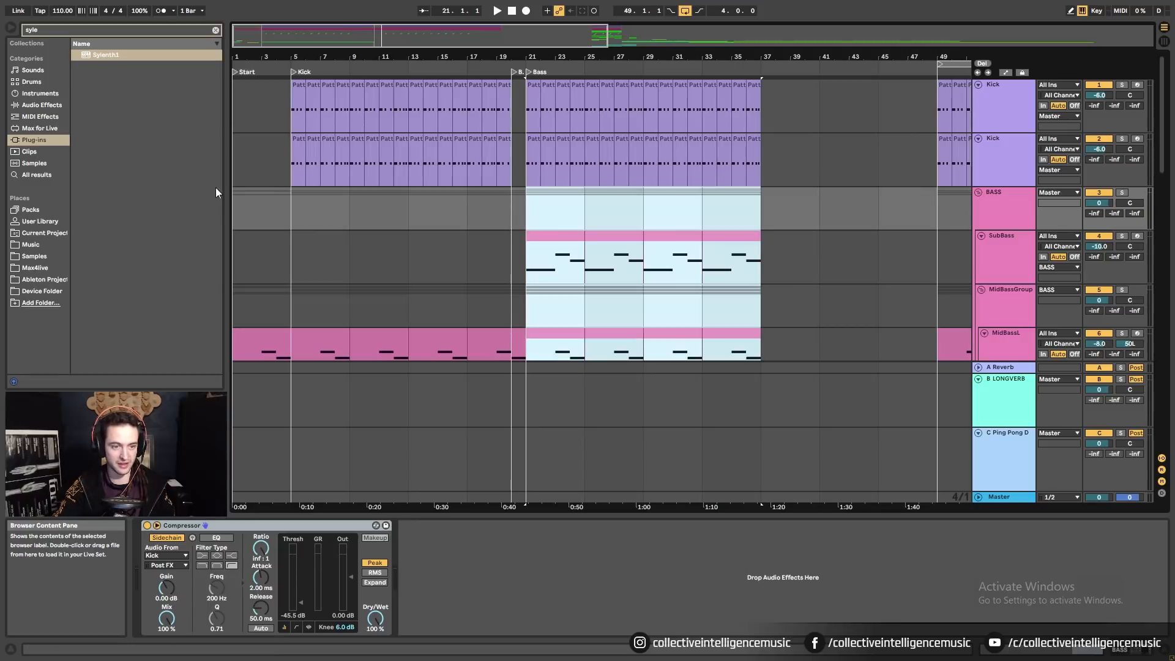
{"action": "left_click_drag", "start_coordinate": [252, 212], "coordinate": [736, 258]}
{"action": "scroll", "coordinate": [670, 321], "scroll_direction": "down", "scroll_amount": 15}
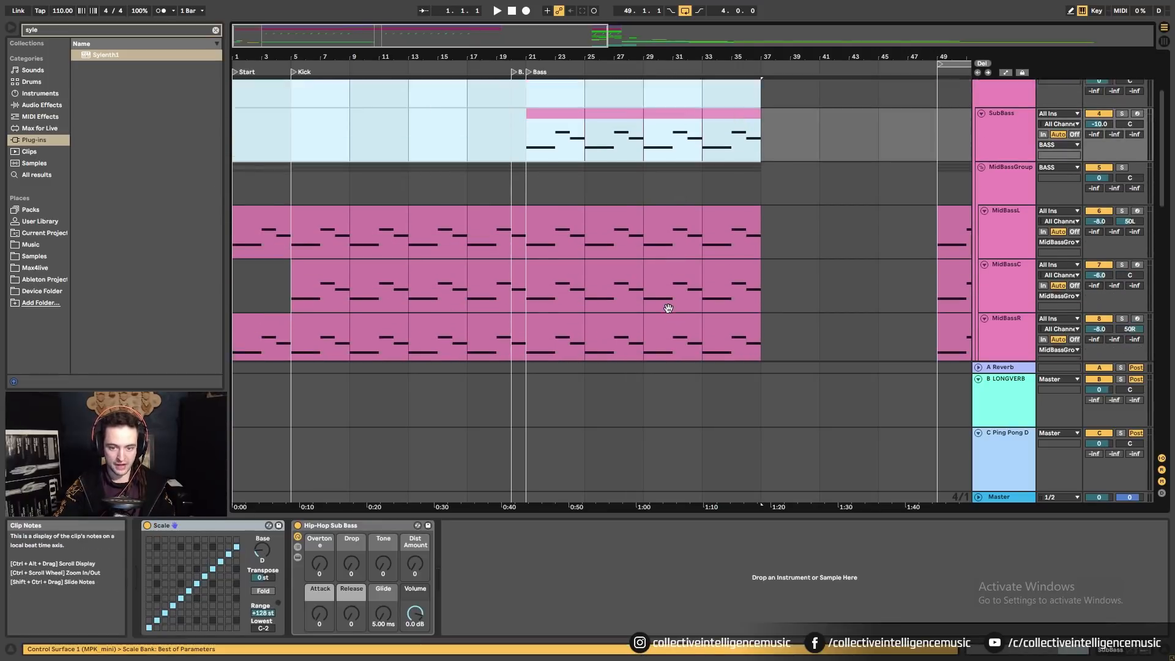
{"action": "scroll", "coordinate": [663, 325], "scroll_direction": "up", "scroll_amount": 8}
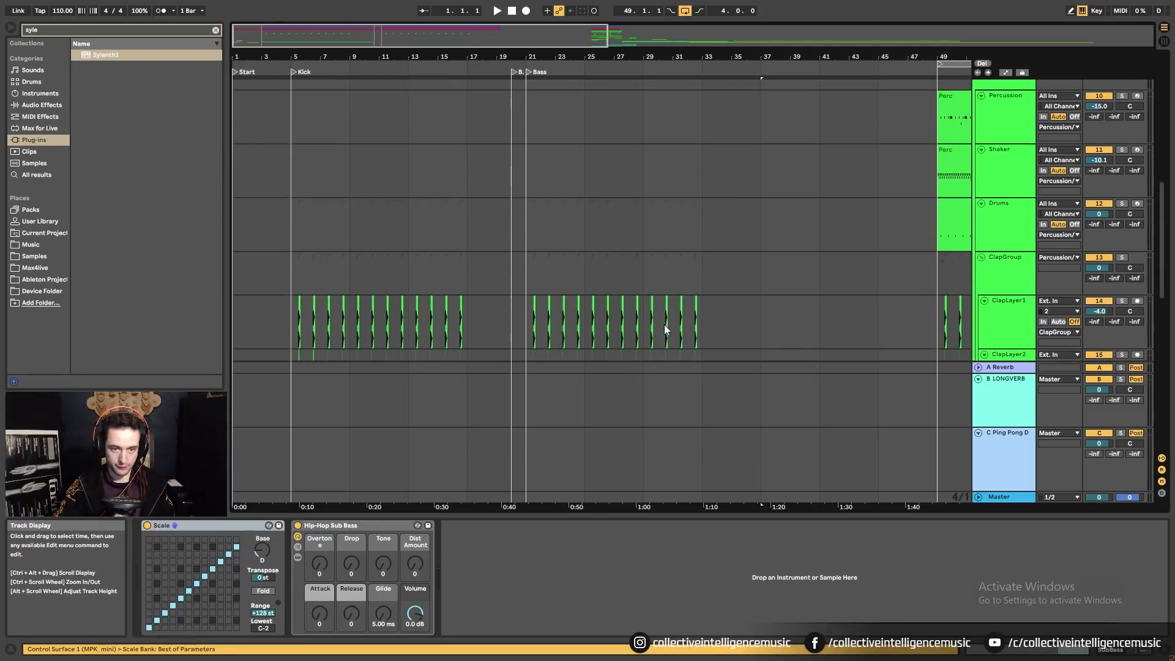
{"action": "scroll", "coordinate": [324, 185], "scroll_direction": "up", "scroll_amount": 3}
{"action": "scroll", "coordinate": [325, 185], "scroll_direction": "up", "scroll_amount": 2}
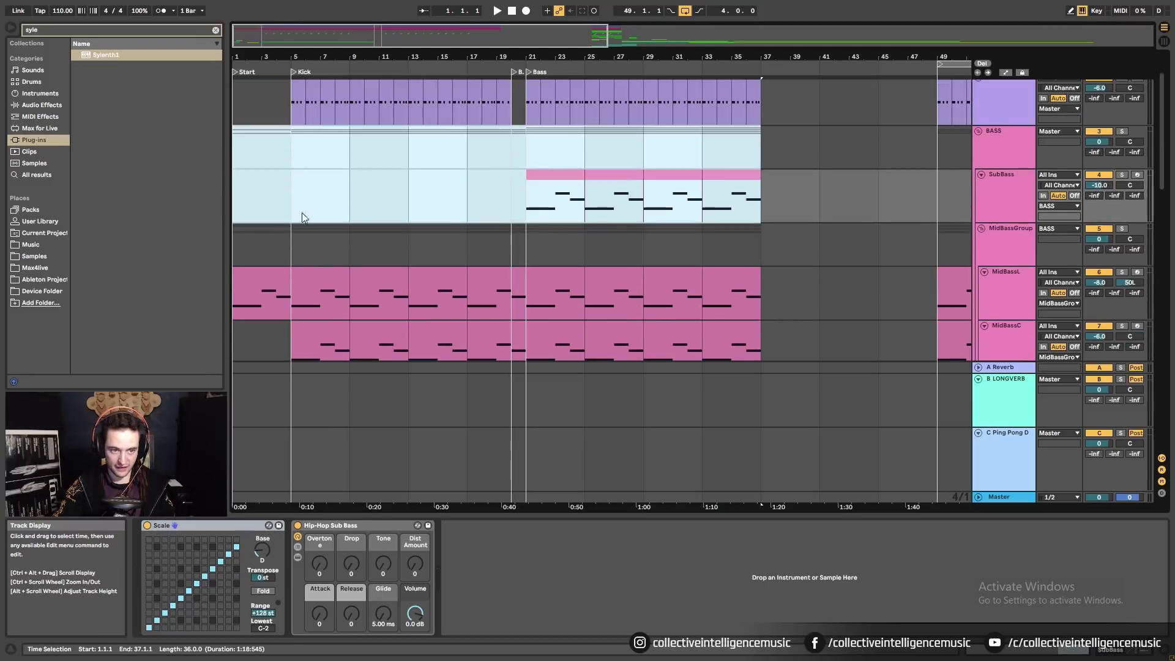
Play the arrangement from bar 5 and scroll down toward the percussion tracks.
{"action": "left_click", "coordinate": [307, 212]}
{"action": "key", "text": "space"}
{"action": "scroll", "coordinate": [559, 307], "scroll_direction": "down", "scroll_amount": 2}
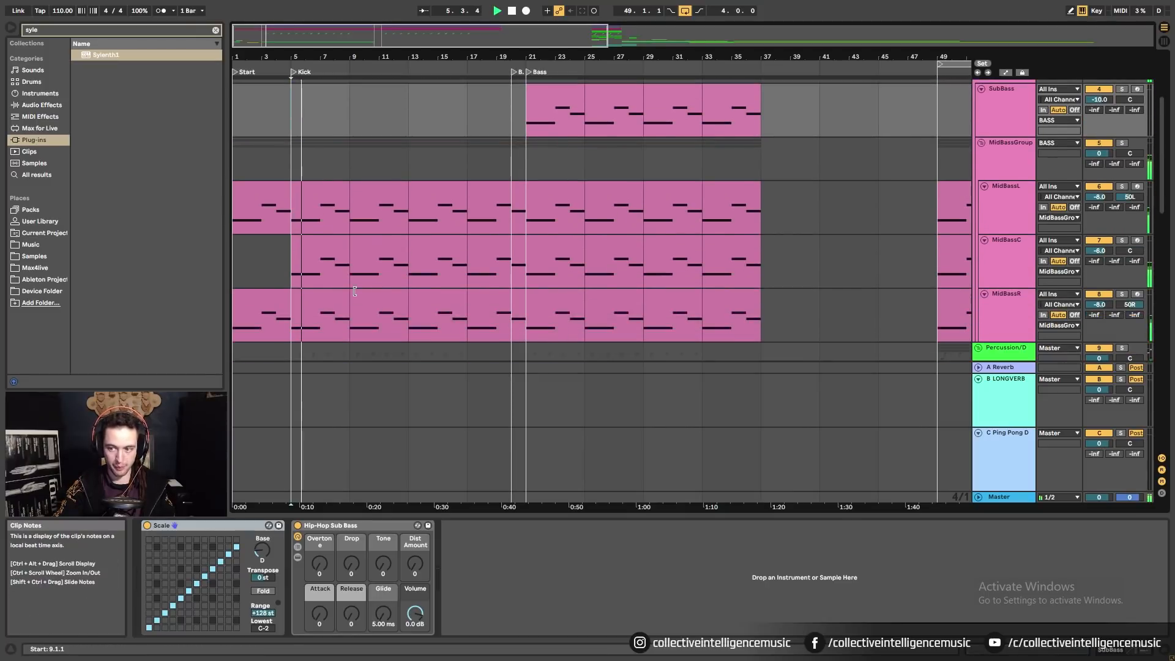
{"action": "scroll", "coordinate": [559, 297], "scroll_direction": "down", "scroll_amount": 3}
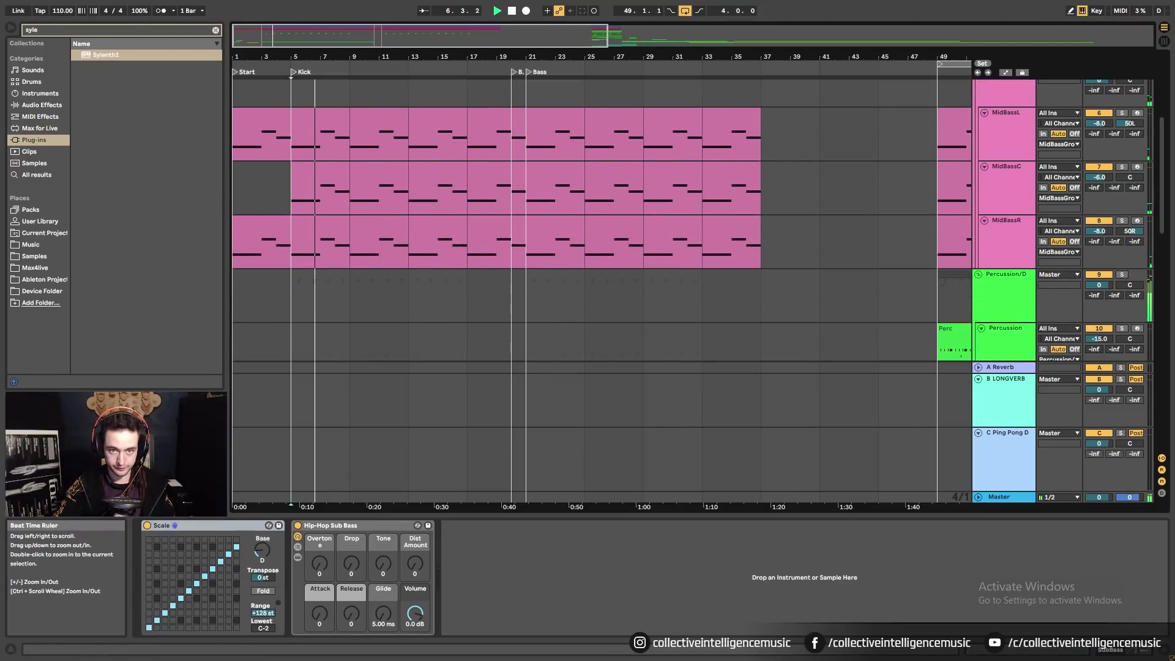
{"action": "scroll", "coordinate": [420, 98], "scroll_direction": "down", "scroll_amount": 3}
{"action": "scroll", "coordinate": [505, 262], "scroll_direction": "down", "scroll_amount": 3}
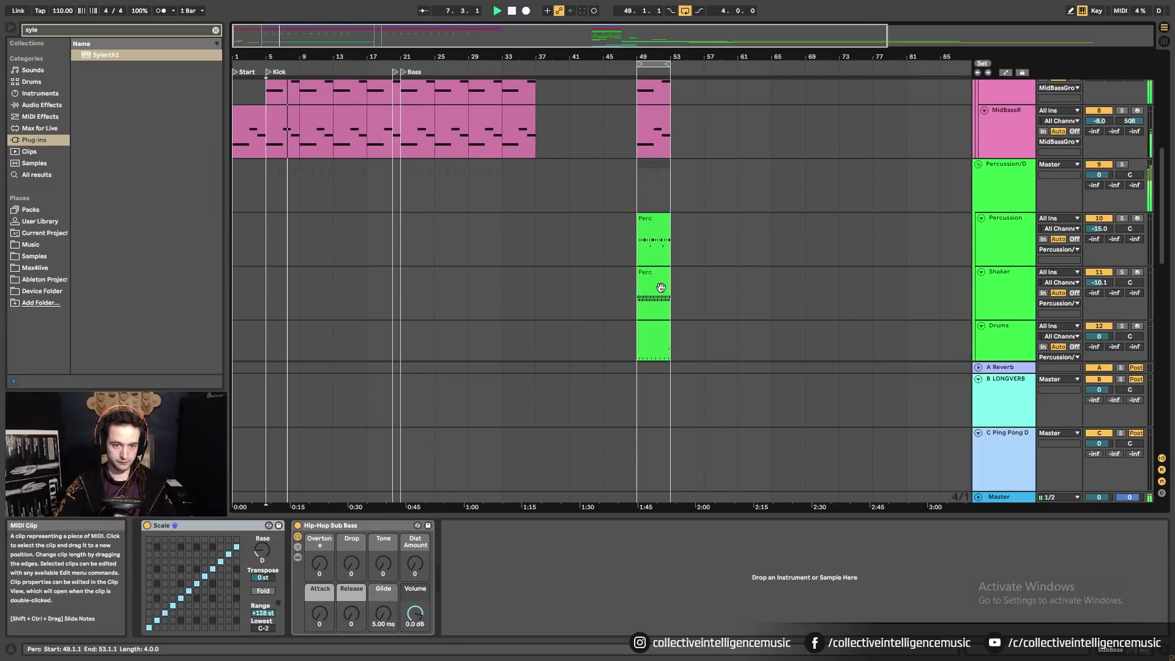
Copy the Shaker Perc clip from bar 49 to bar 21 and repeat it.
{"action": "left_click", "coordinate": [336, 303]}
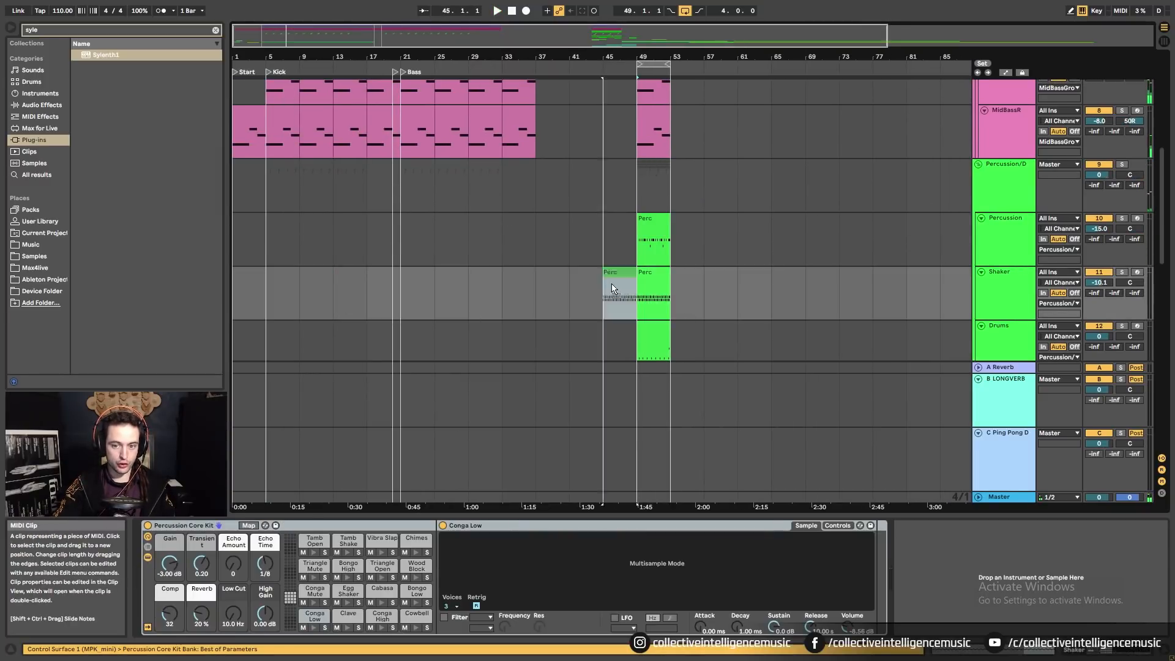
{"action": "left_click_drag", "start_coordinate": [658, 288], "coordinate": [433, 288]}
{"action": "key", "text": "ctrl+d"}
{"action": "key", "text": "ctrl+d"}
{"action": "key", "text": "ctrl+d"}
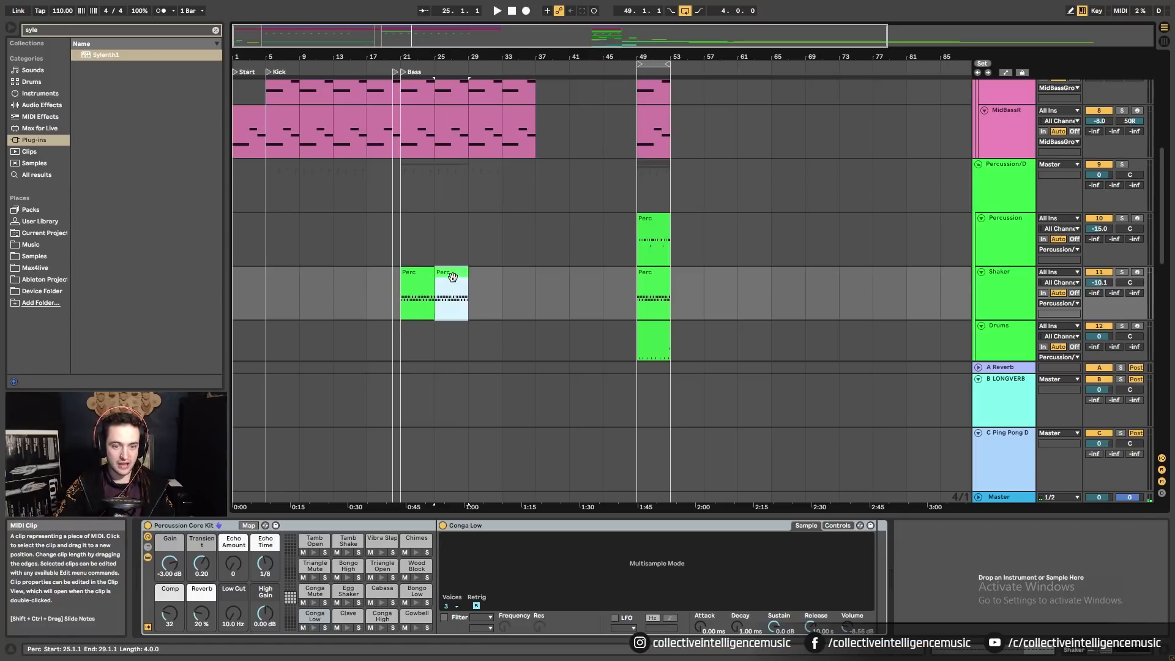
Play back the new Perc section from just before bar 21.
{"action": "left_click", "coordinate": [385, 286]}
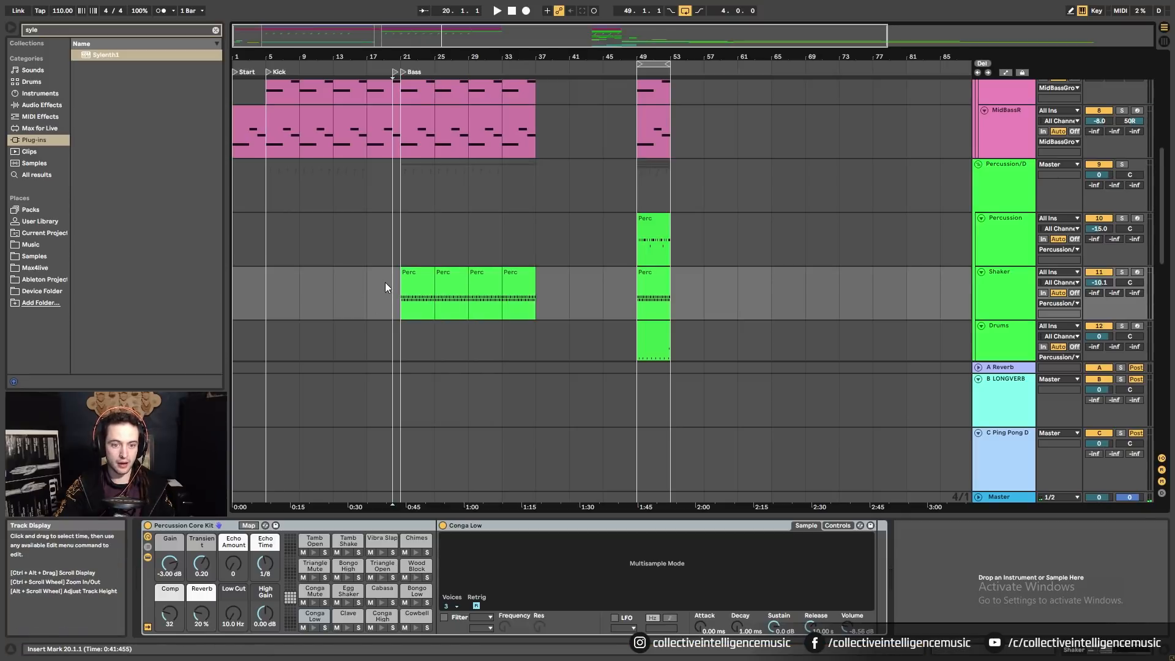
{"action": "scroll", "coordinate": [395, 263], "scroll_direction": "down", "scroll_amount": 2}
{"action": "key", "text": "space"}
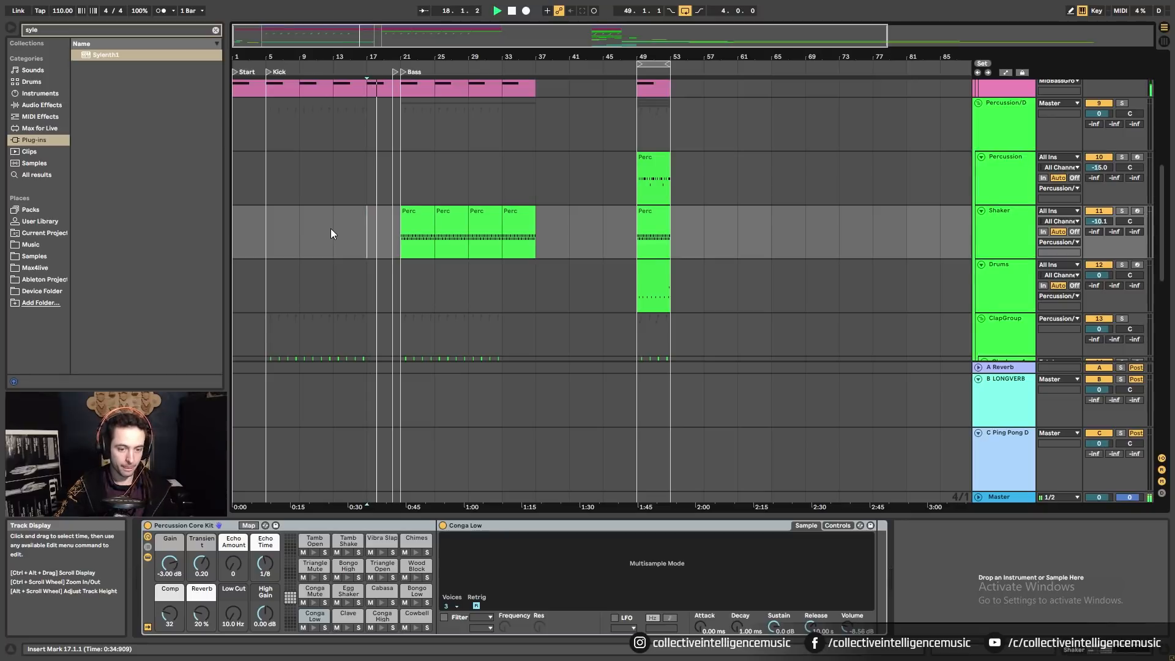
{"action": "scroll", "coordinate": [331, 233], "scroll_direction": "down", "scroll_amount": 5}
{"action": "scroll", "coordinate": [332, 229], "scroll_direction": "down", "scroll_amount": 15}
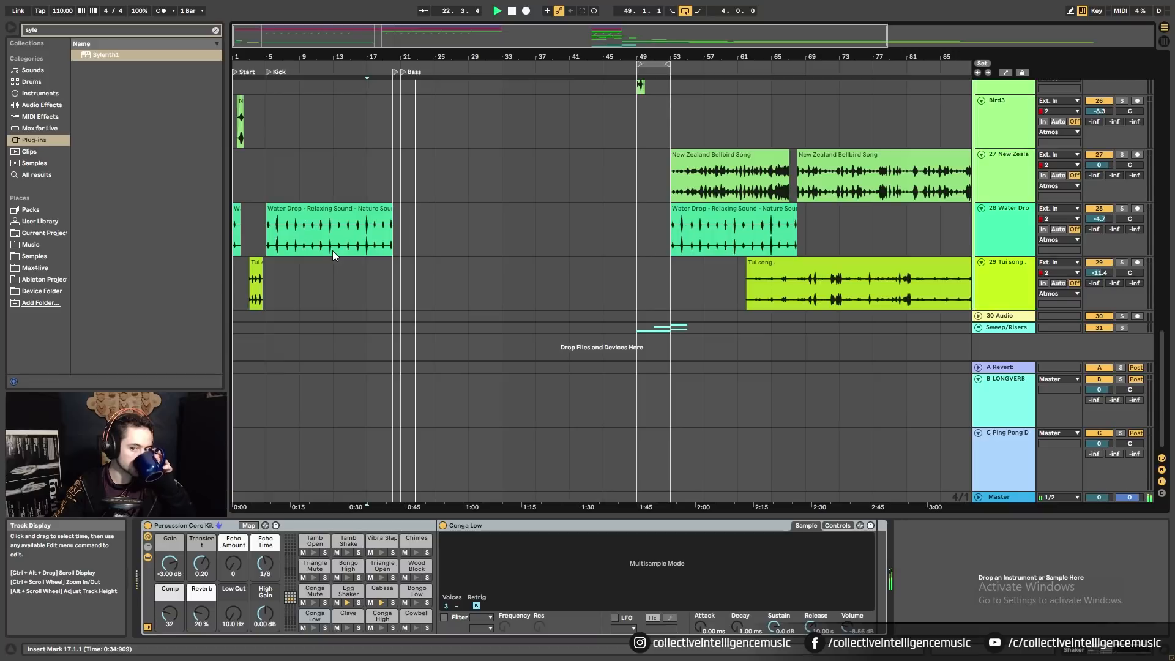
Move the Sweep2 riser to around bar 18 so it leads into bar 21.
{"action": "left_click", "coordinate": [977, 327]}
{"action": "scroll", "coordinate": [604, 313], "scroll_direction": "down", "scroll_amount": 3}
{"action": "key", "text": "space"}
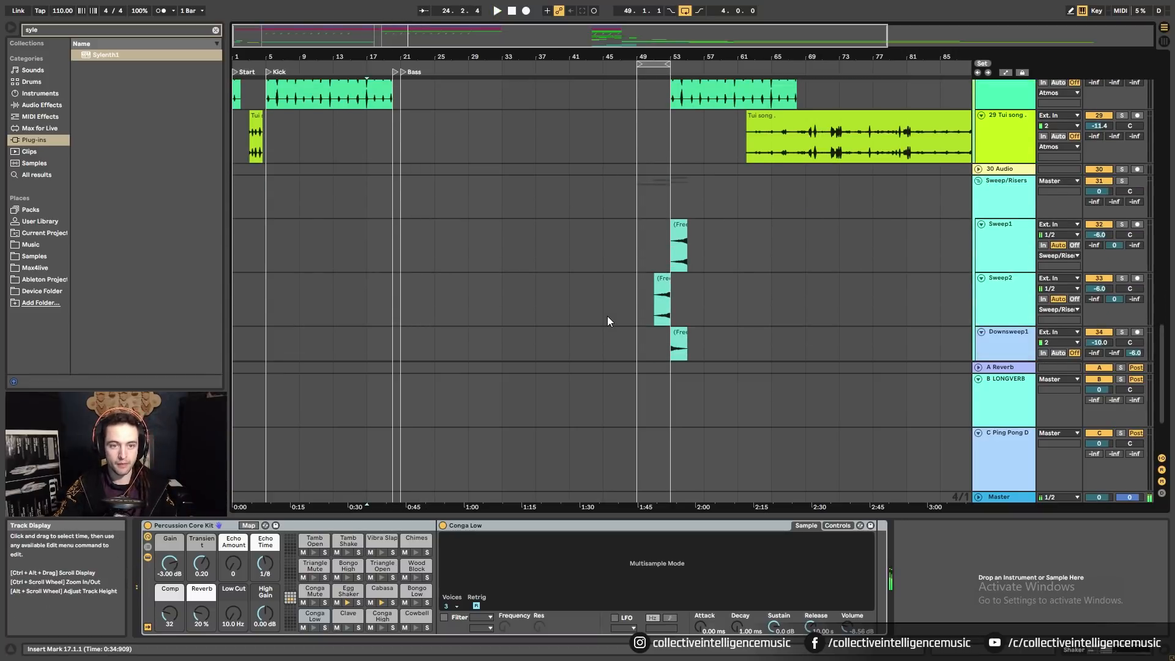
{"action": "left_click_drag", "start_coordinate": [665, 285], "coordinate": [394, 285]}
{"action": "left_click", "coordinate": [367, 296]}
{"action": "key", "text": "space"}
{"action": "scroll", "coordinate": [398, 300], "scroll_direction": "down", "scroll_amount": 3}
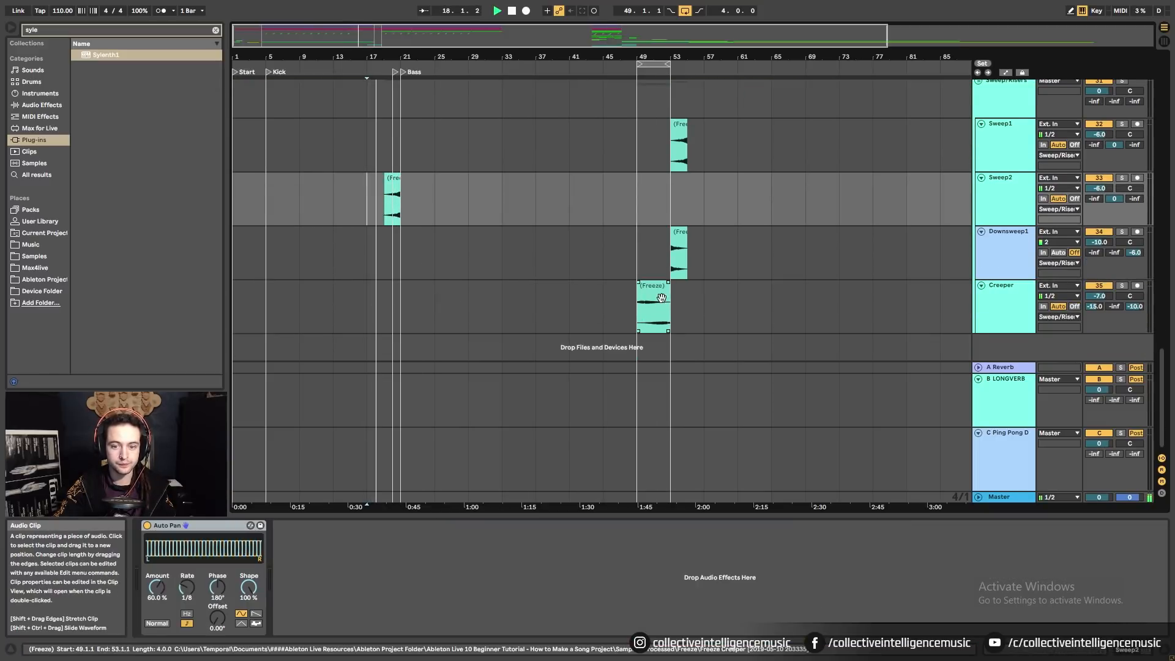
Move the Creeper Freeze clip to bar 21 and duplicate it through bar 37.
{"action": "left_click_drag", "start_coordinate": [654, 295], "coordinate": [433, 300]}
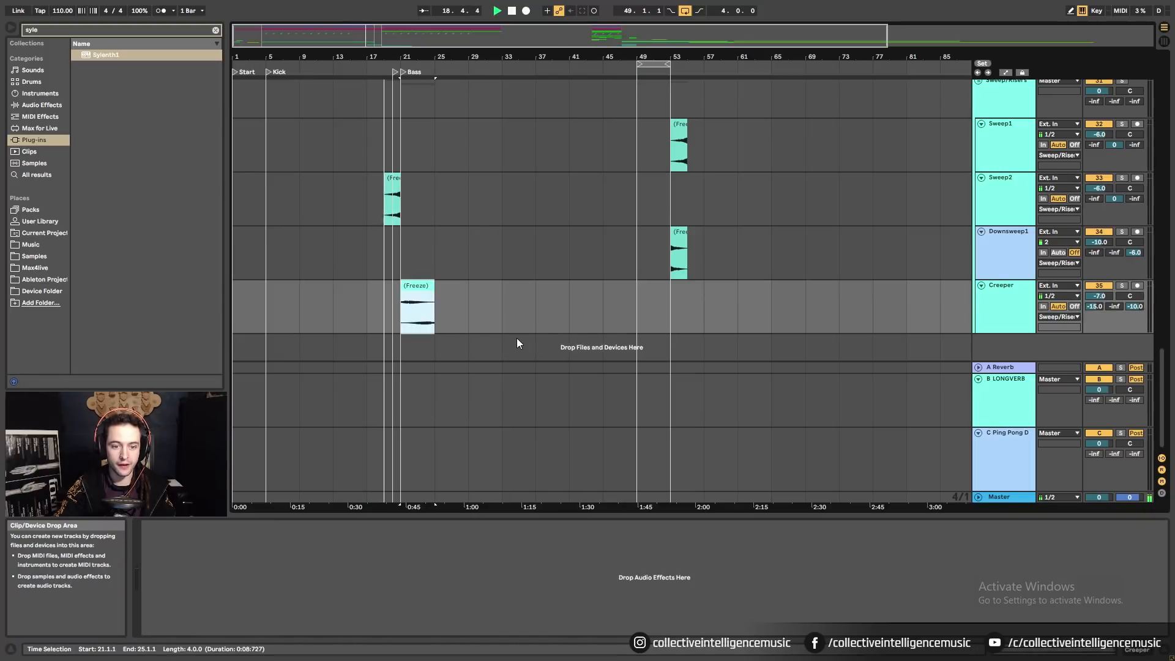
{"action": "key", "text": "ctrl+d"}
{"action": "key", "text": "ctrl+d"}
{"action": "key", "text": "ctrl+d"}
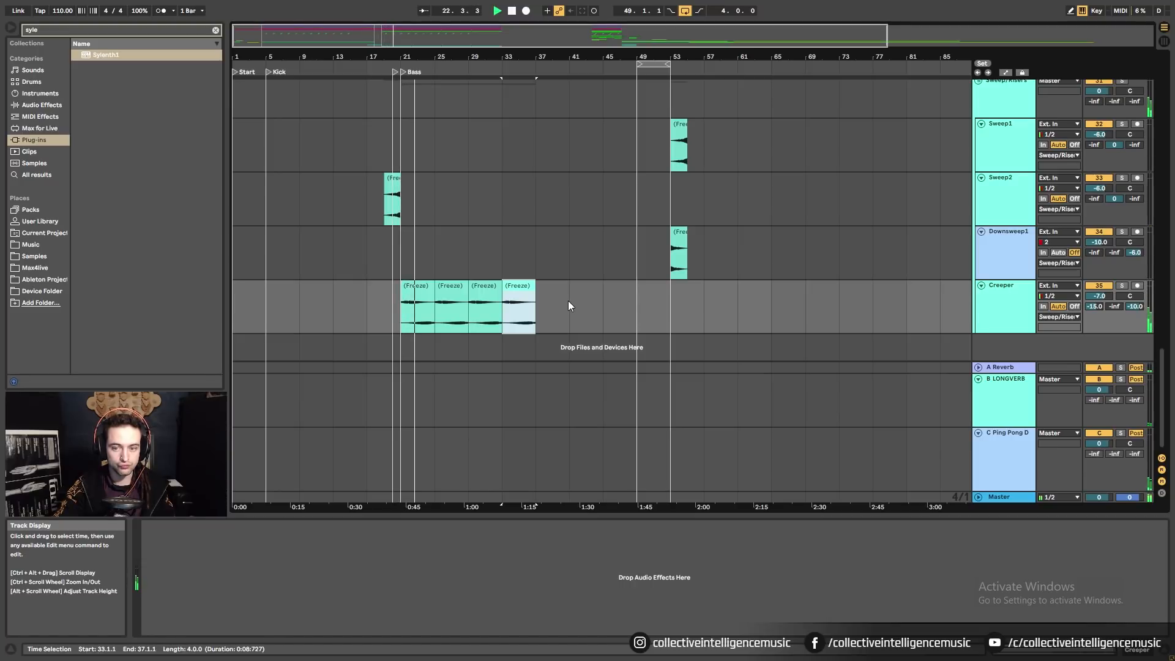
{"action": "left_click", "coordinate": [1123, 285]}
{"action": "left_click", "coordinate": [1124, 288]}
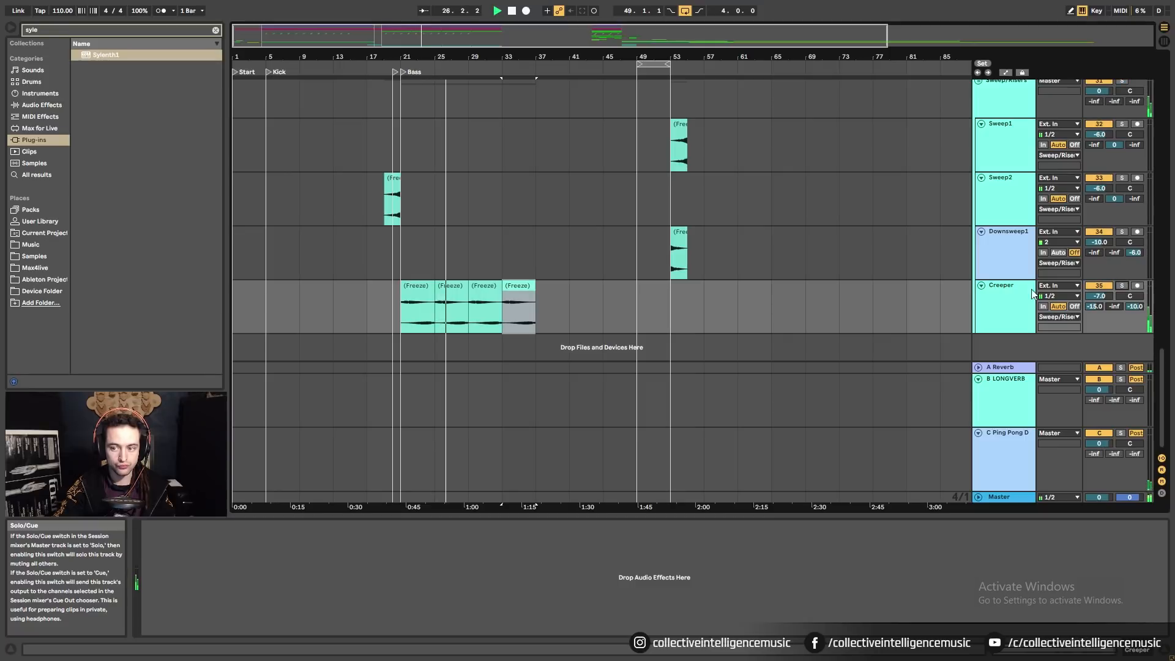
{"action": "left_click", "coordinate": [1031, 289]}
{"action": "left_click", "coordinate": [1072, 649]}
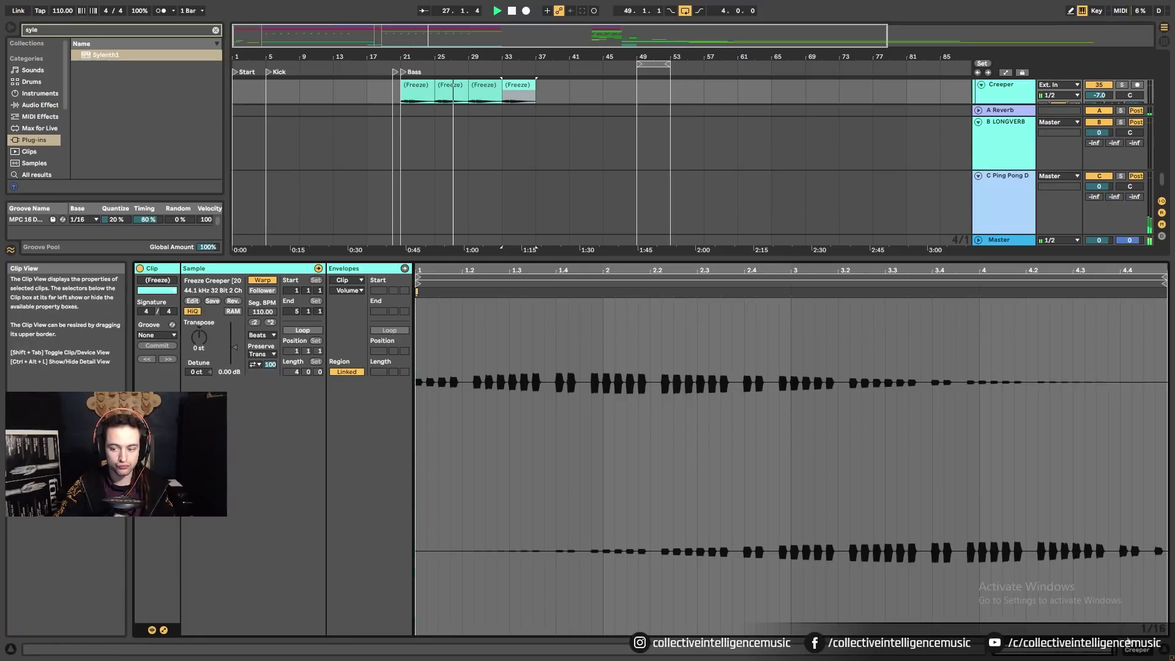
Lower the Creeper track volume to about -10.7 dB.
{"action": "left_click", "coordinate": [1136, 649]}
{"action": "left_click_drag", "start_coordinate": [1099, 297], "coordinate": [1099, 318]}
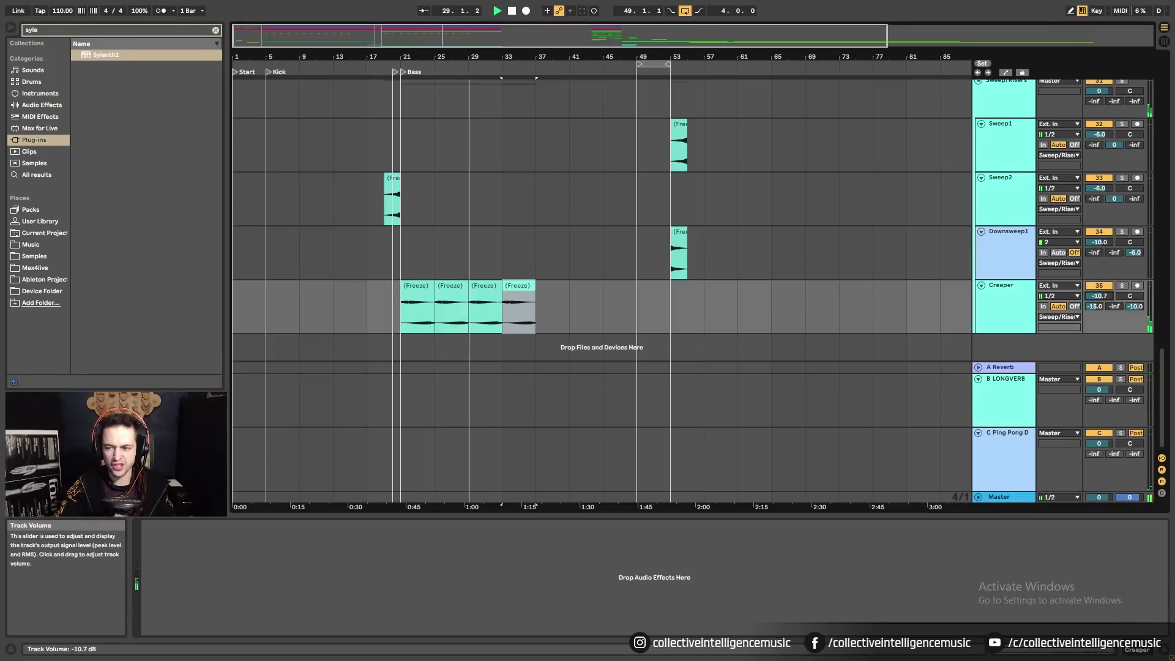
{"action": "scroll", "coordinate": [698, 294], "scroll_direction": "up", "scroll_amount": 3}
{"action": "scroll", "coordinate": [698, 295], "scroll_direction": "up", "scroll_amount": 10}
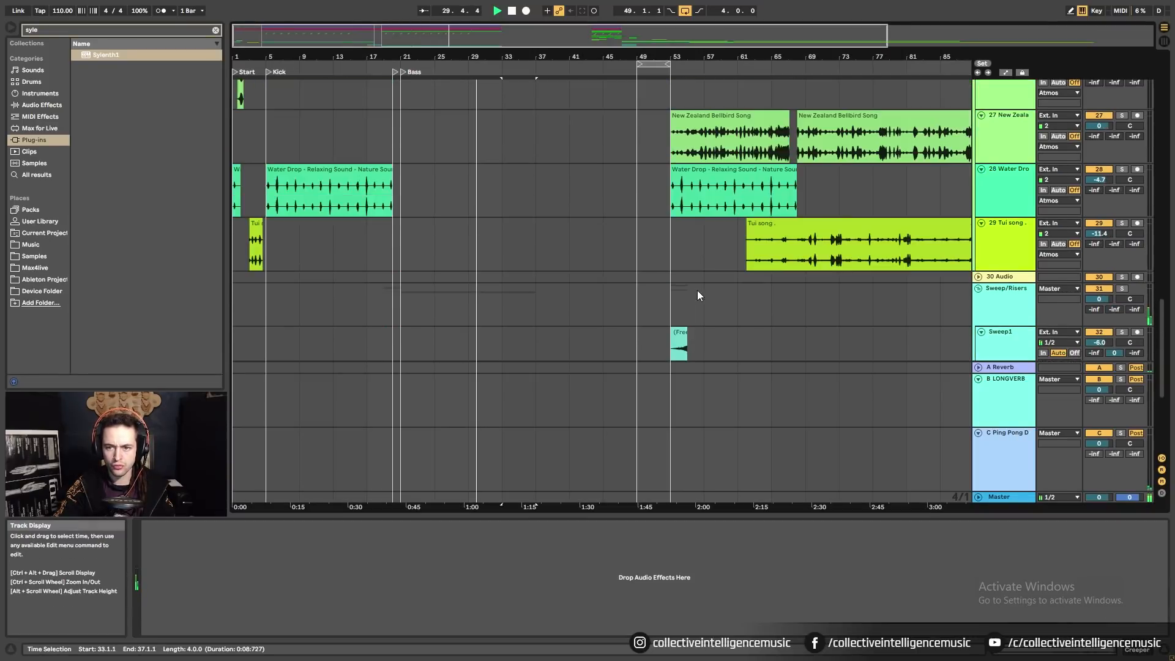
{"action": "scroll", "coordinate": [698, 295], "scroll_direction": "up", "scroll_amount": 10}
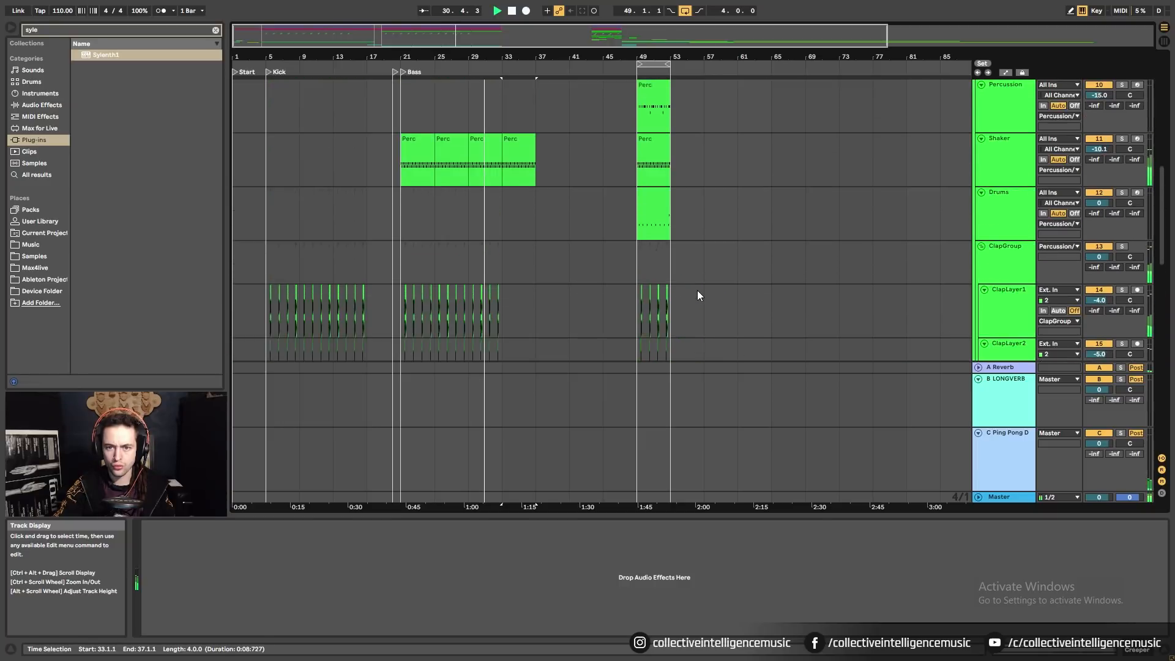
{"action": "scroll", "coordinate": [698, 295], "scroll_direction": "down", "scroll_amount": 9}
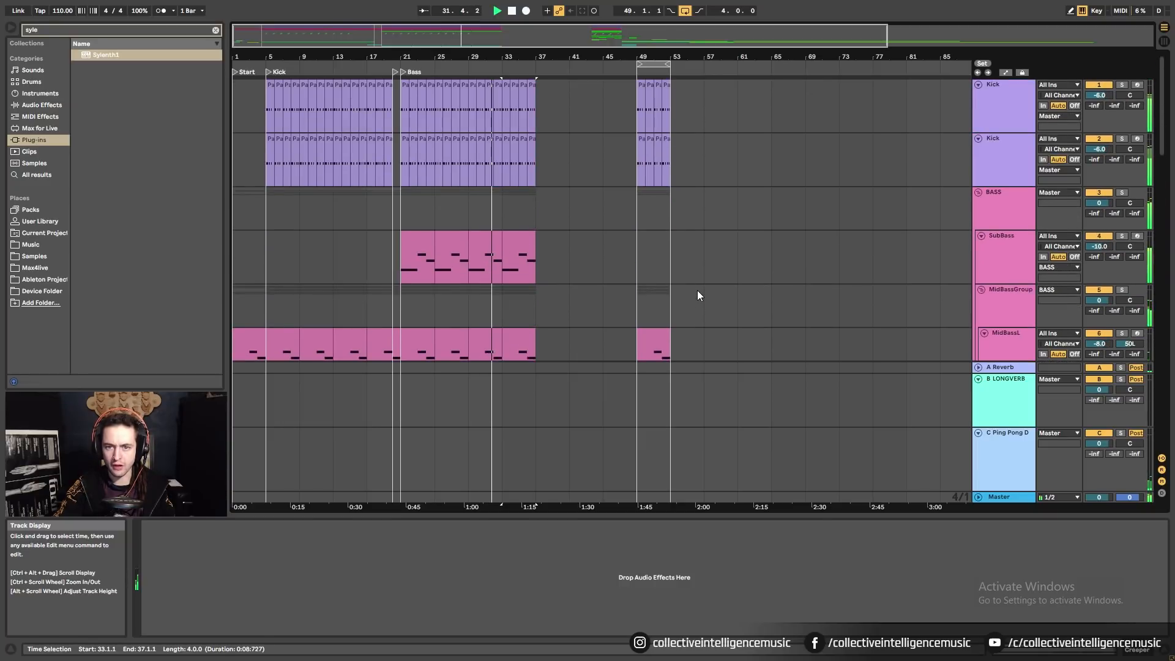
Stop playback and fold the Percussion/D group.
{"action": "key", "text": "space"}
{"action": "left_click_drag", "start_coordinate": [1170, 202], "coordinate": [1162, 228]}
{"action": "left_click", "coordinate": [979, 116]}
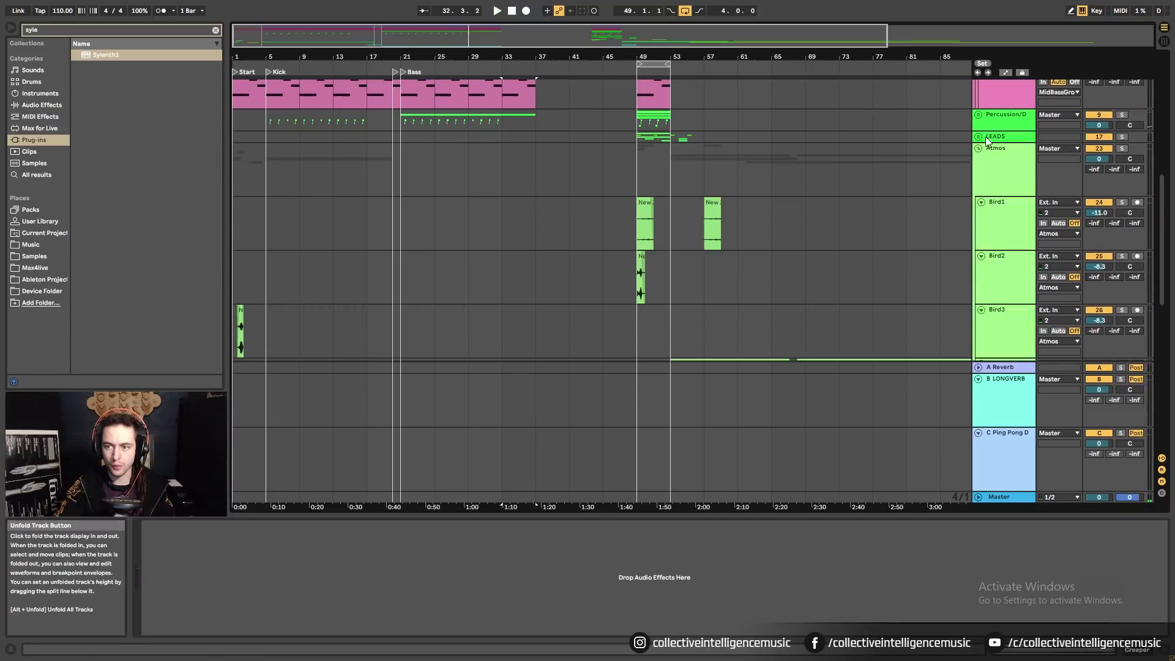
Copy ARP 2's bars 49–53 to bar 21, duplicate toward bar 37, and unfold Percussion/D.
{"action": "scroll", "coordinate": [907, 166], "scroll_direction": "down", "scroll_amount": 5}
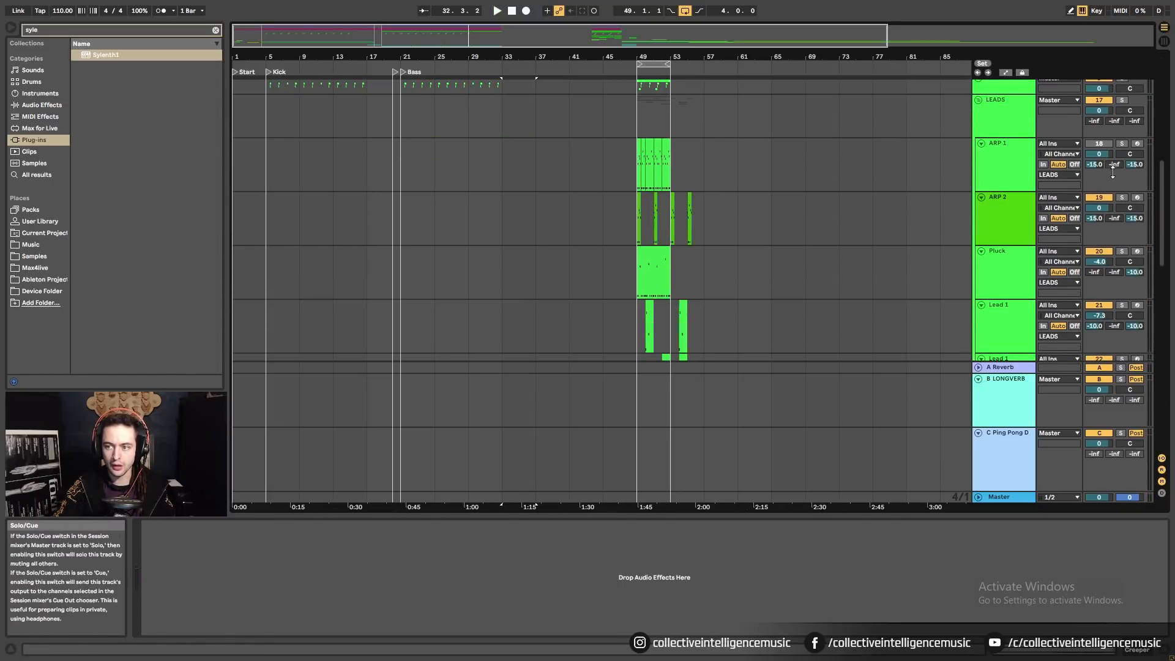
{"action": "left_click", "coordinate": [638, 202]}
{"action": "key", "text": "space"}
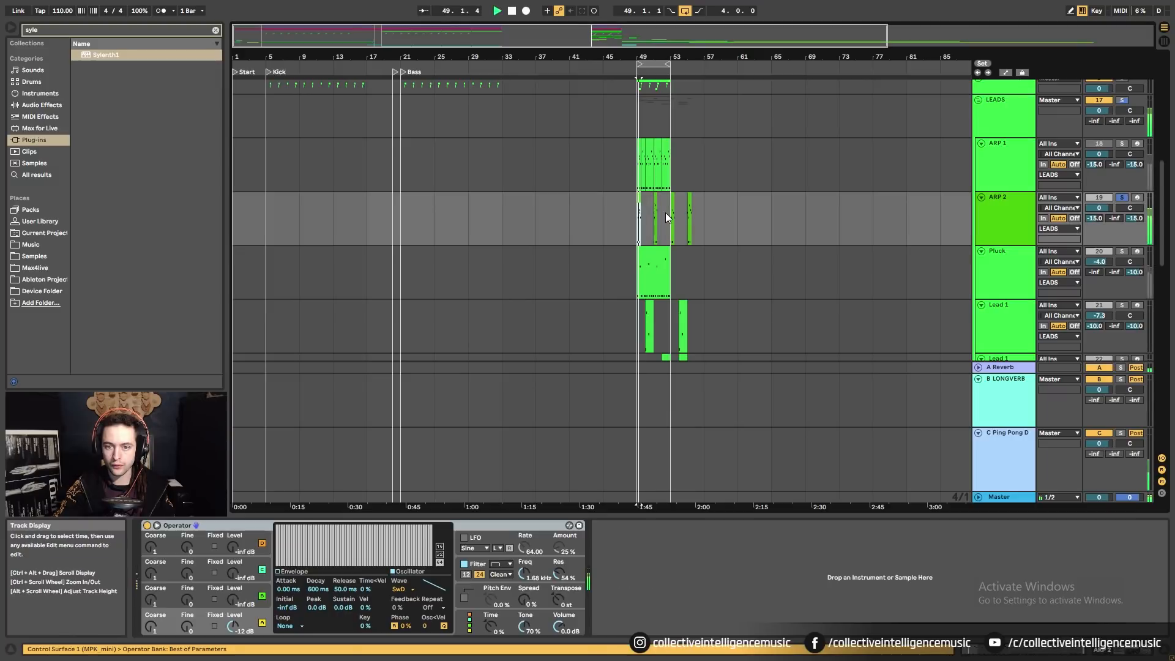
{"action": "left_click_drag", "start_coordinate": [667, 214], "coordinate": [403, 210]}
{"action": "key", "text": "space"}
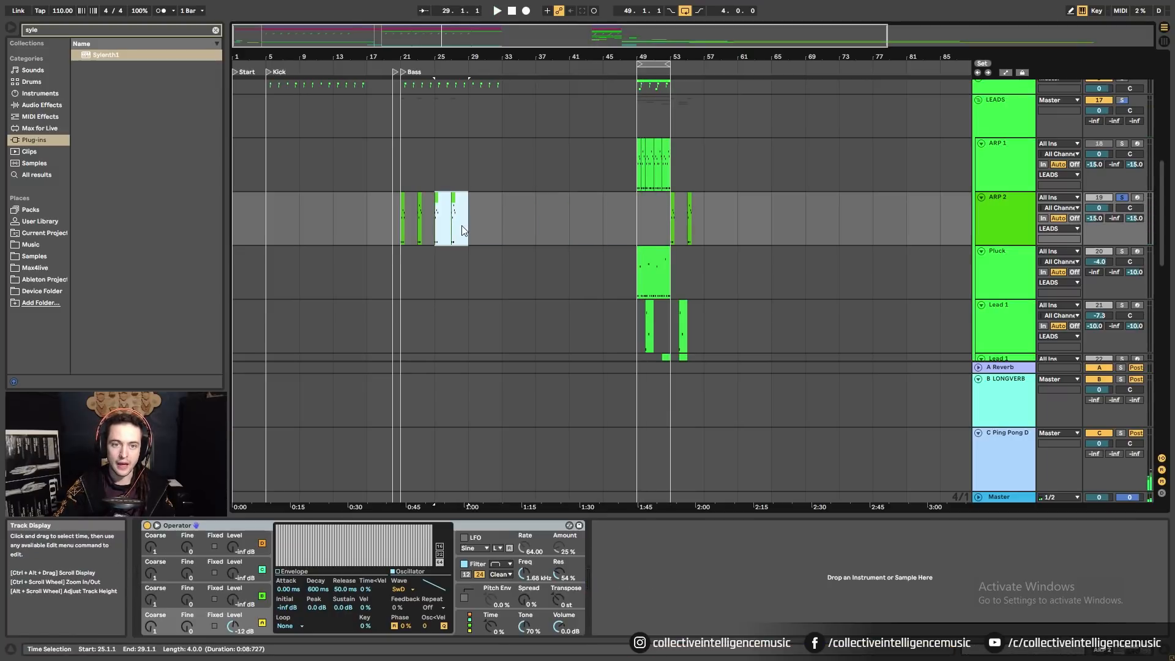
{"action": "left_click_drag", "start_coordinate": [461, 59], "coordinate": [522, 63]}
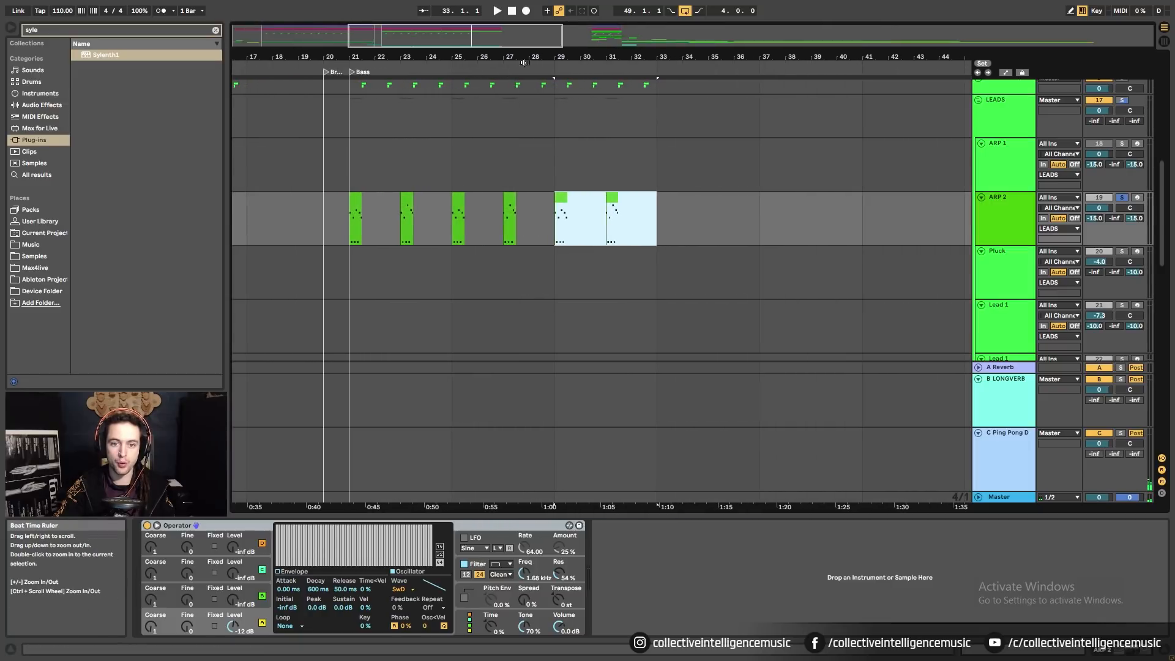
{"action": "scroll", "coordinate": [567, 159], "scroll_direction": "up", "scroll_amount": 2}
{"action": "key", "text": "ctrl+d"}
{"action": "left_click", "coordinate": [978, 213]}
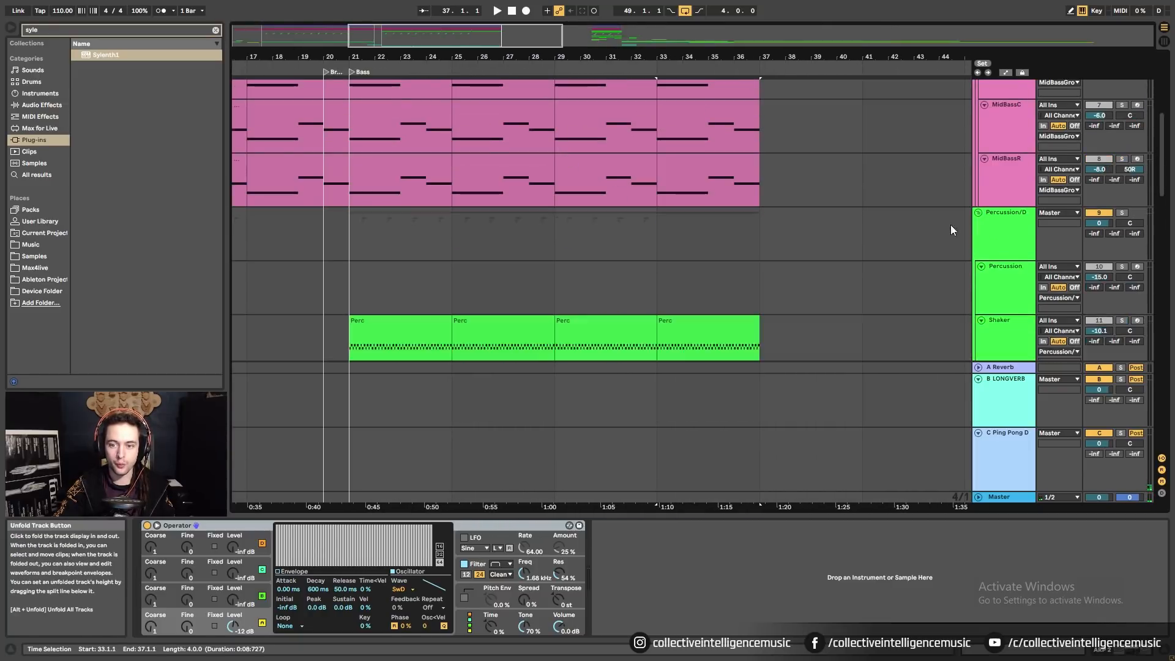
{"action": "scroll", "coordinate": [698, 295], "scroll_direction": "down", "scroll_amount": 4}
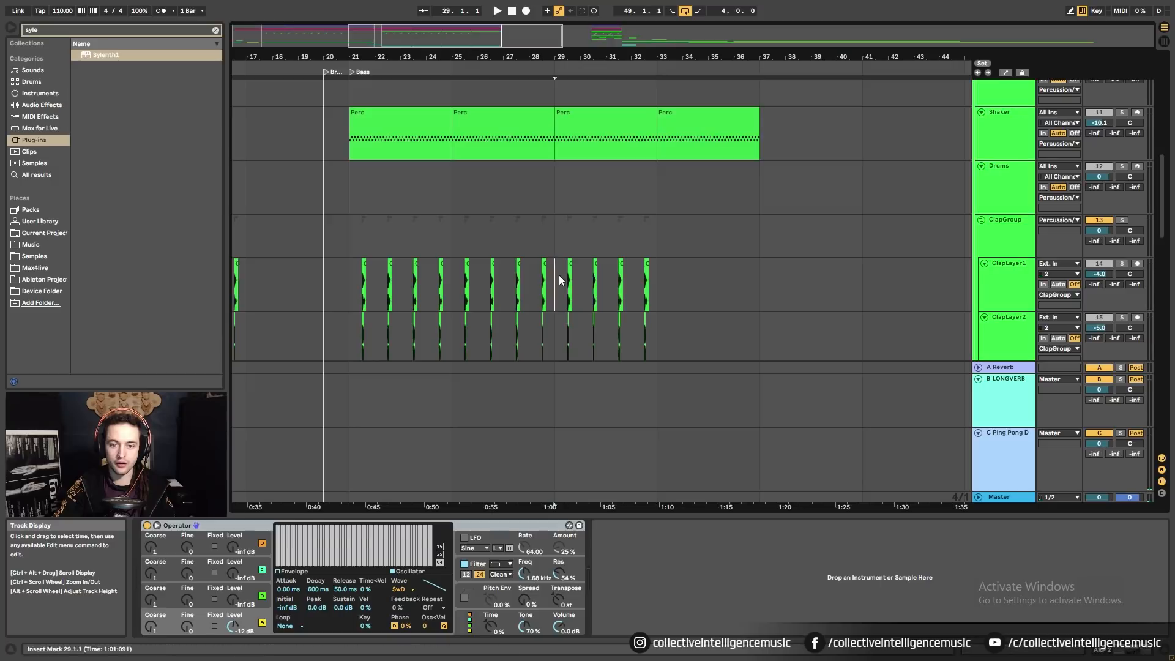
Duplicate both clap layers' bars 29–33 into 33–37 and add a 'Fini' locator at bar 37.
{"action": "left_click_drag", "start_coordinate": [559, 274], "coordinate": [658, 331]}
{"action": "key", "text": "ctrl+d"}
{"action": "right_click", "coordinate": [760, 66]}
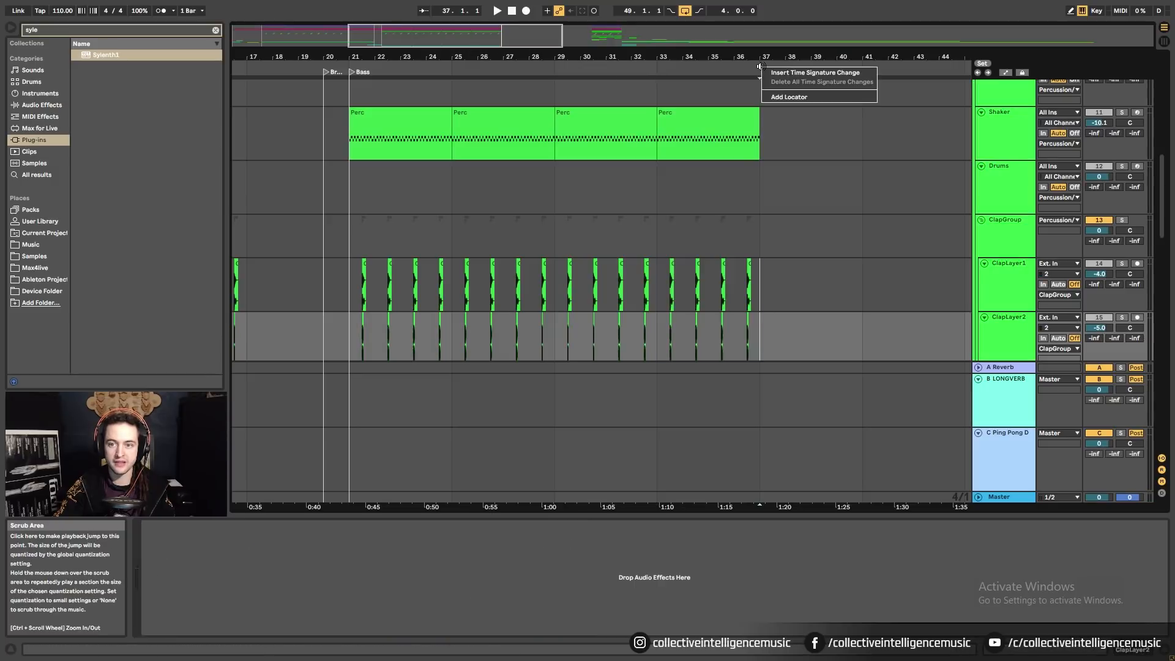
{"action": "left_click", "coordinate": [780, 97]}
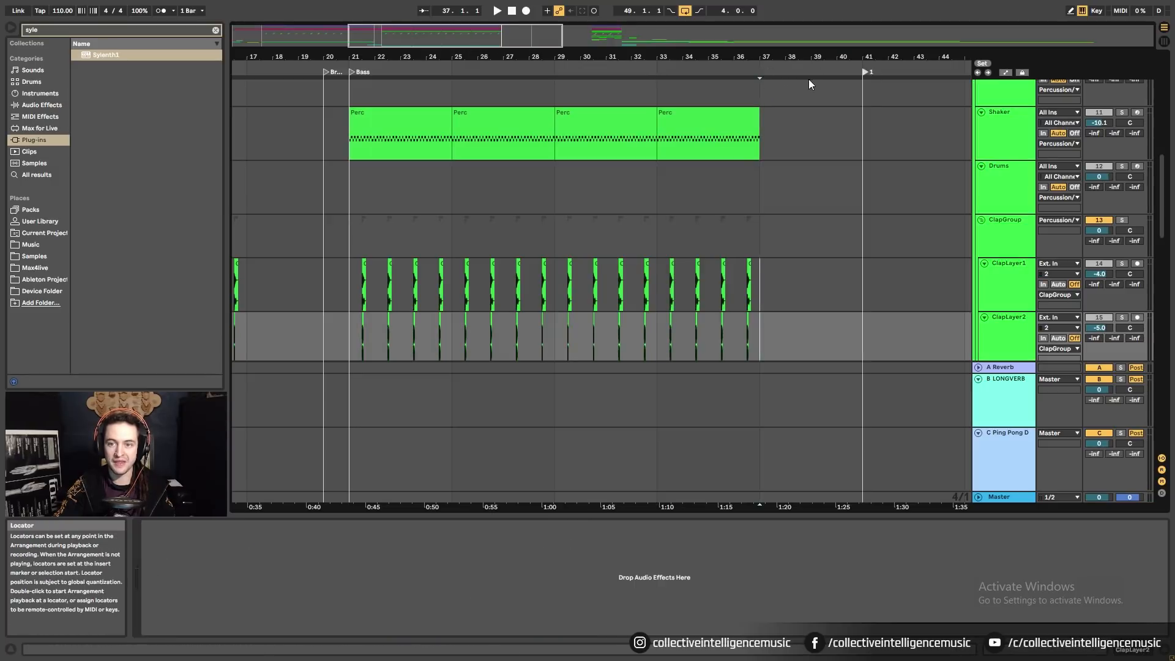
{"action": "right_click", "coordinate": [762, 71]}
{"action": "left_click", "coordinate": [791, 86]}
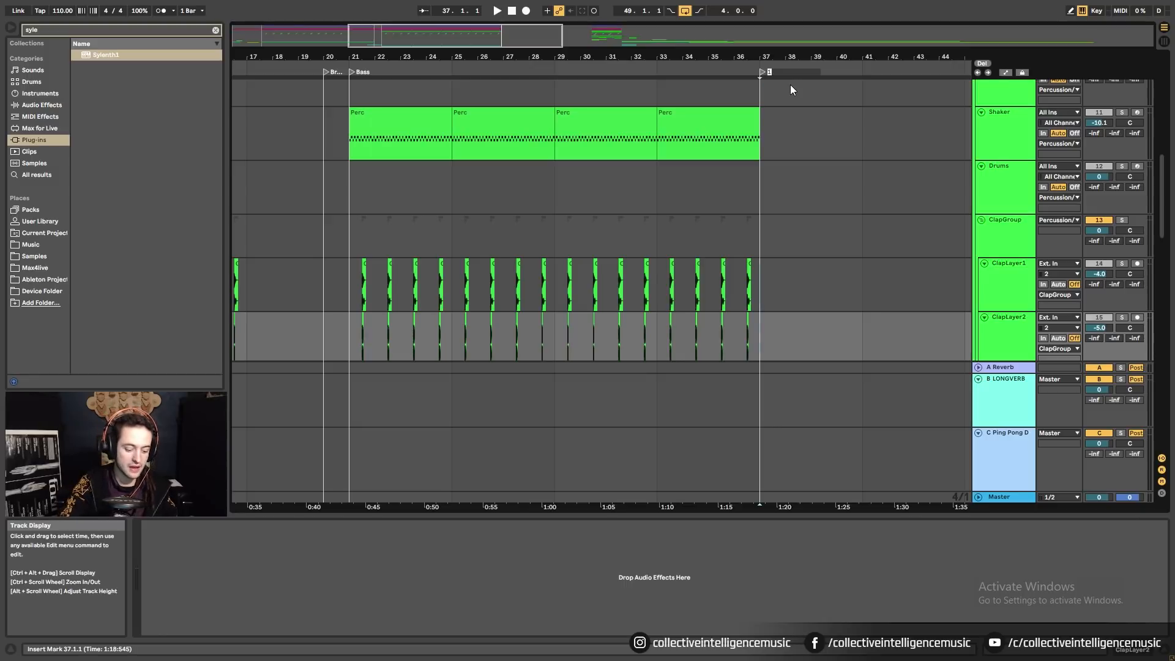
{"action": "type", "text": "Fini"}
{"action": "key", "text": "Return"}
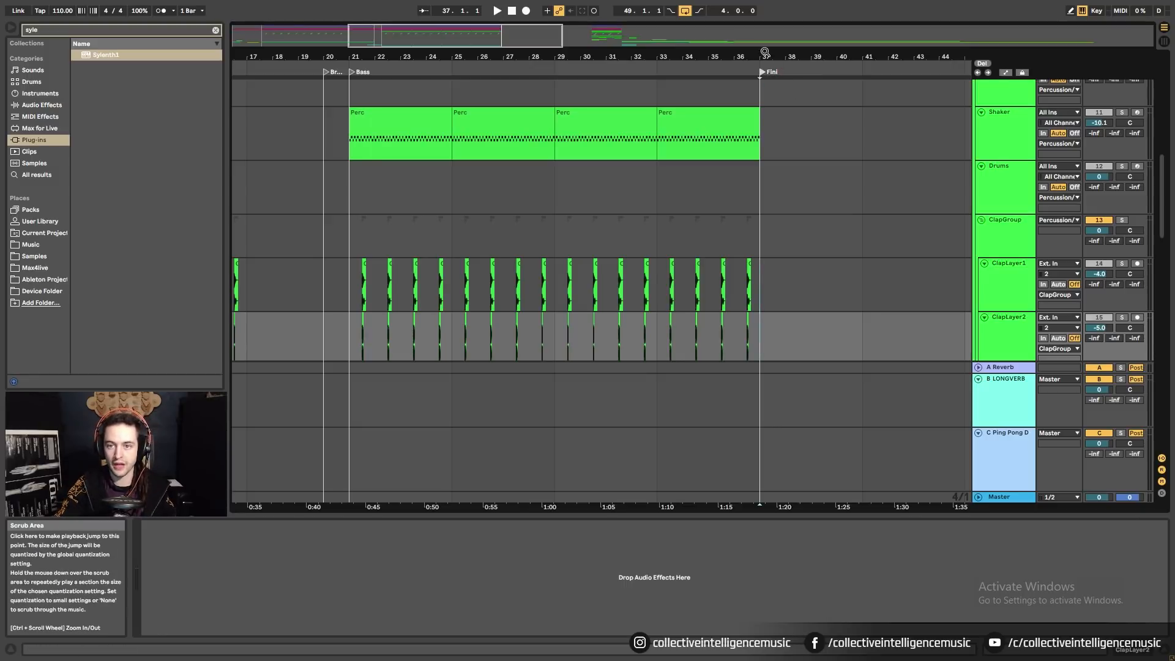
{"action": "left_click_drag", "start_coordinate": [763, 56], "coordinate": [758, 18]}
{"action": "scroll", "coordinate": [267, 350], "scroll_direction": "down", "scroll_amount": 10}
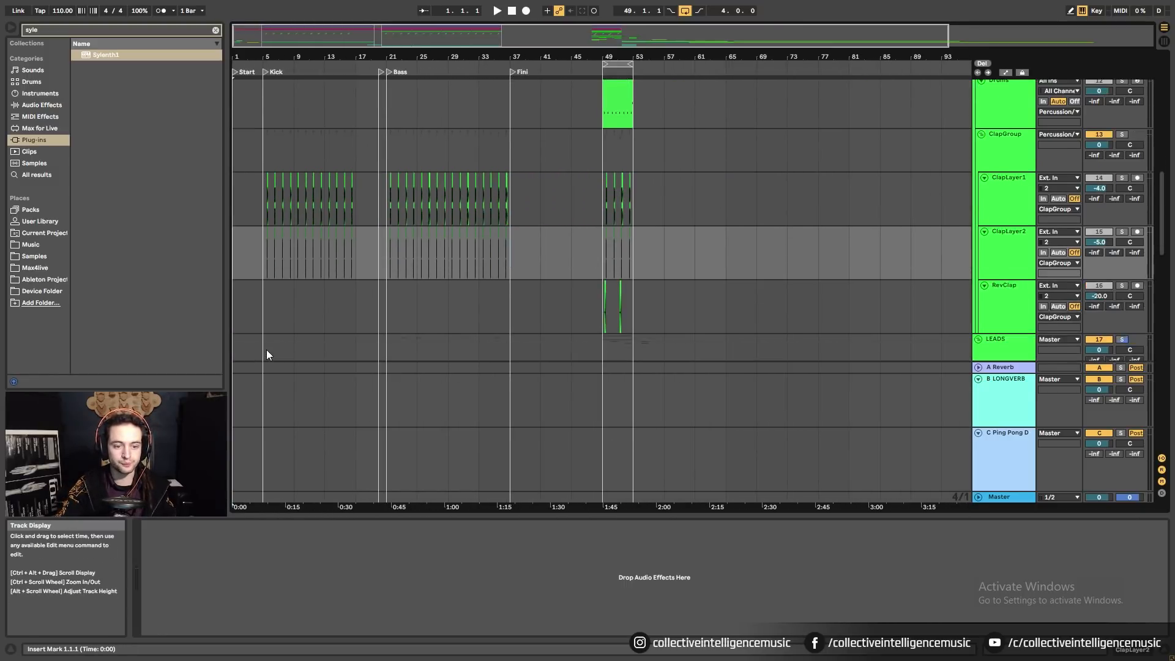
{"action": "scroll", "coordinate": [325, 342], "scroll_direction": "down", "scroll_amount": 6}
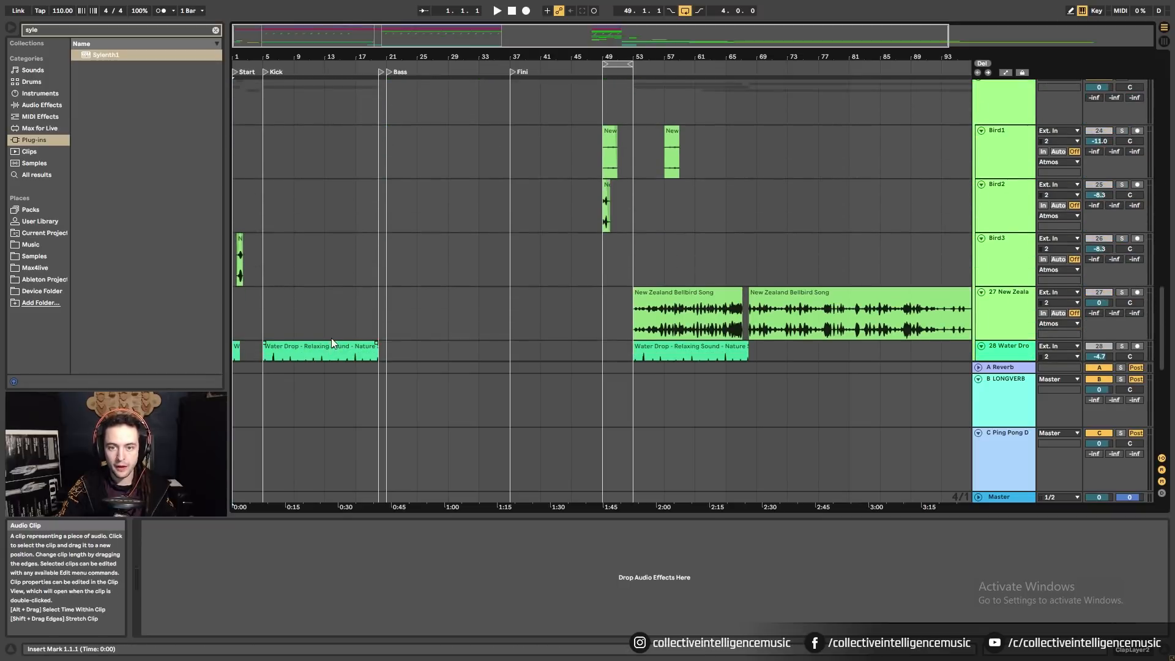
Select the Water Drop clips and audition the arrangement from bar 5.
{"action": "left_click_drag", "start_coordinate": [274, 56], "coordinate": [274, 53]}
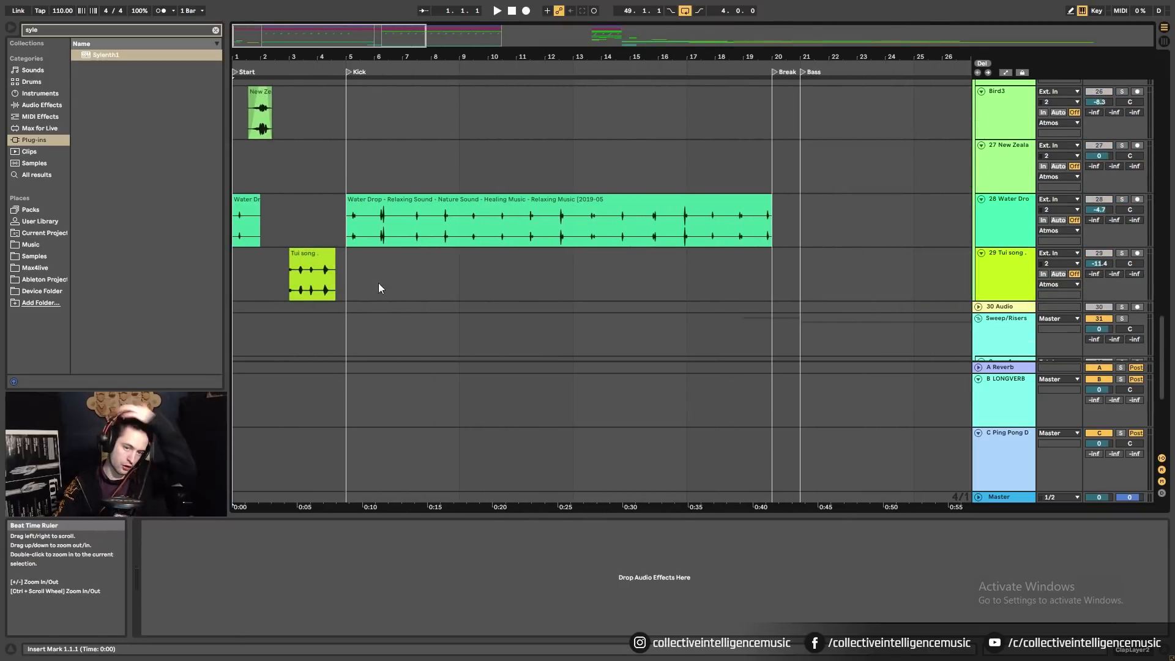
{"action": "left_click", "coordinate": [240, 216]}
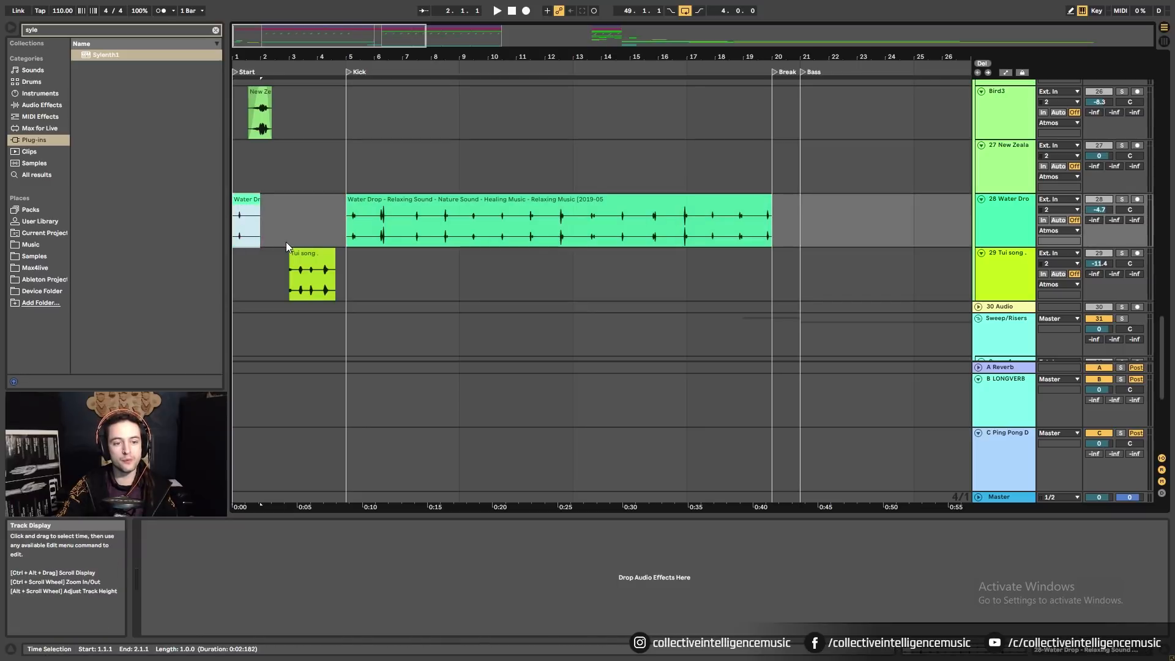
{"action": "left_click", "coordinate": [339, 211]}
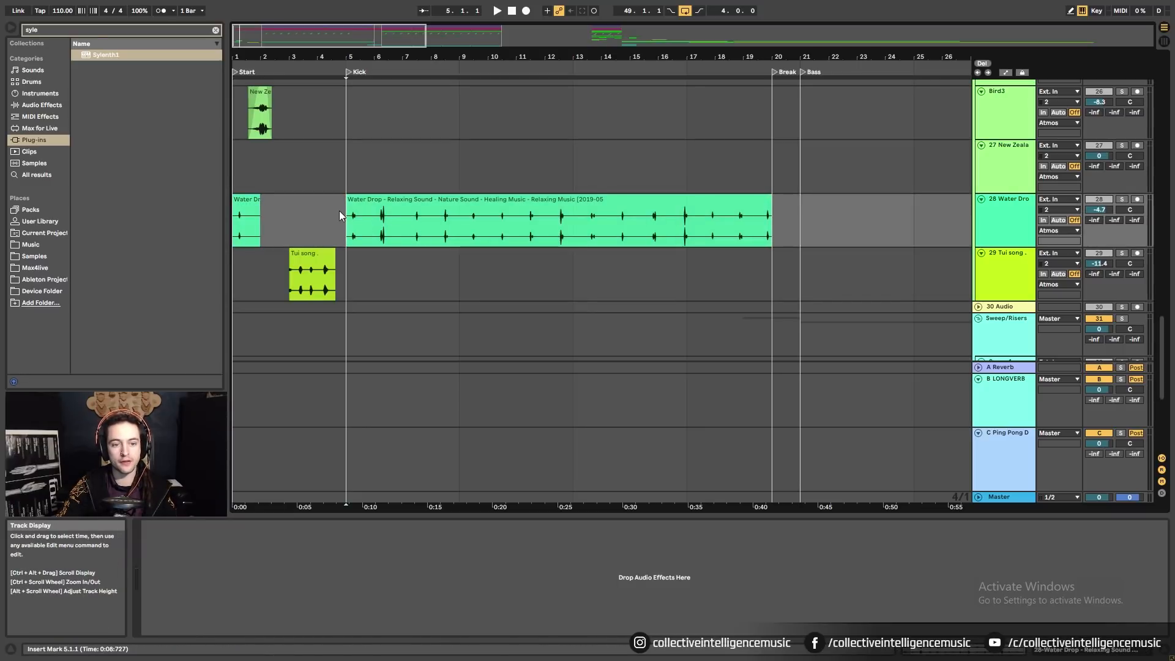
{"action": "scroll", "coordinate": [340, 210], "scroll_direction": "up", "scroll_amount": 1}
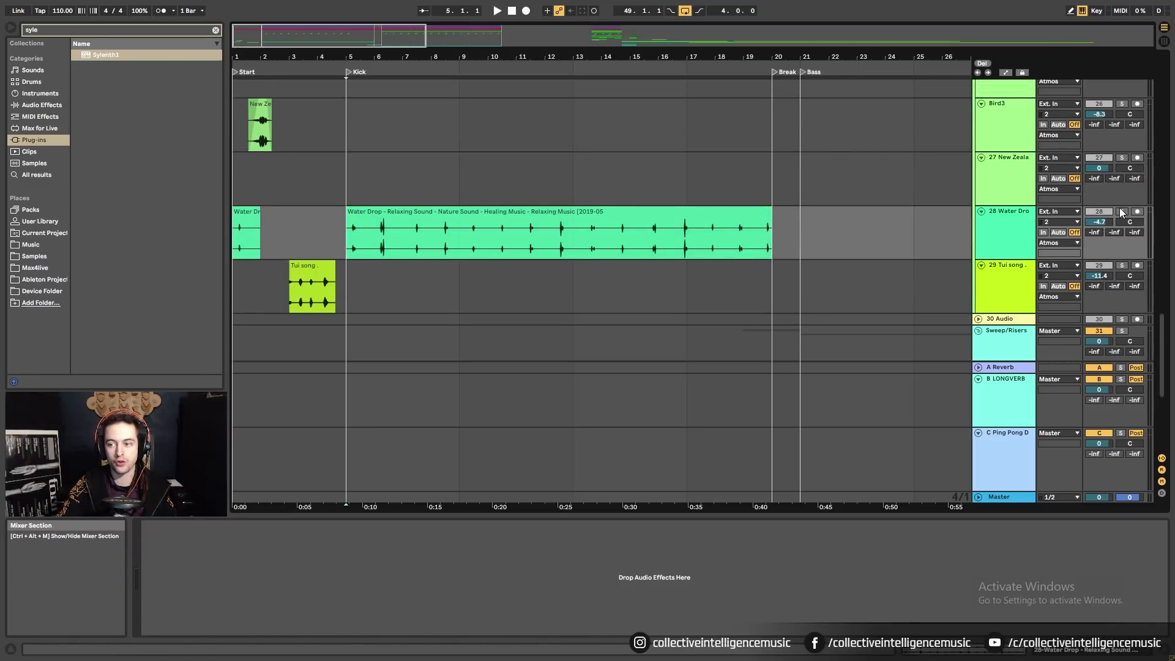
{"action": "left_click", "coordinate": [346, 199]}
{"action": "key", "text": "space"}
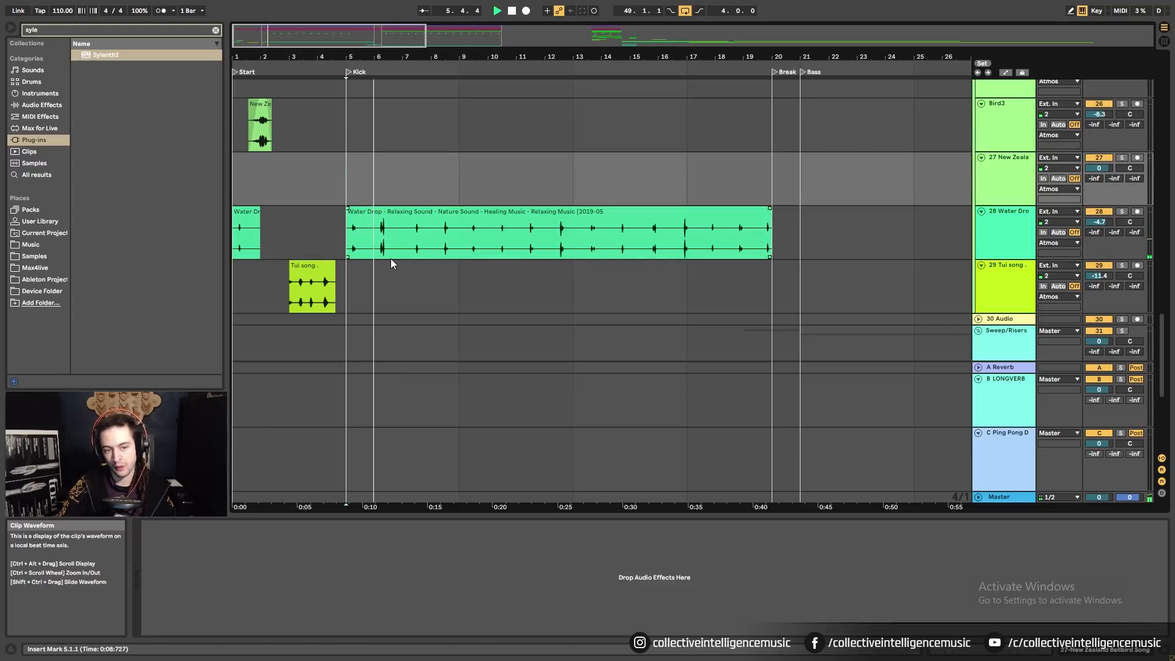
{"action": "key", "text": "Down"}
{"action": "left_click", "coordinate": [405, 244]}
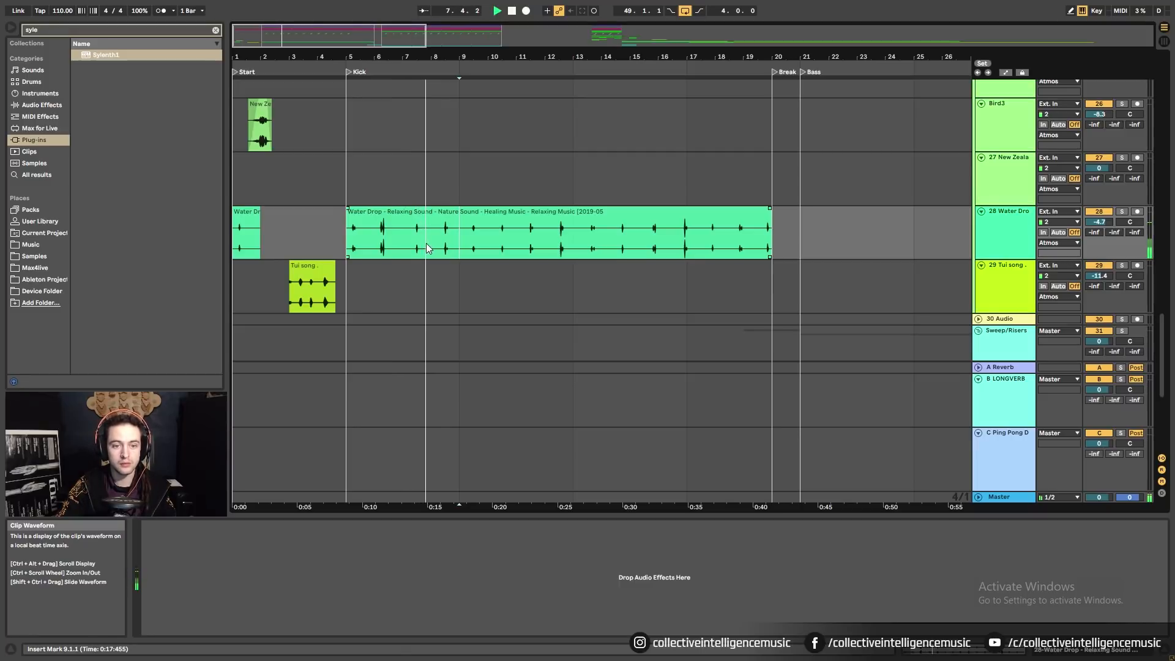
{"action": "key", "text": "space"}
Set the grid to 1 bar, split Water Drop at bar 7, and move the remainder to bar 9.
{"action": "right_click", "coordinate": [413, 239]}
{"action": "left_click", "coordinate": [532, 478]}
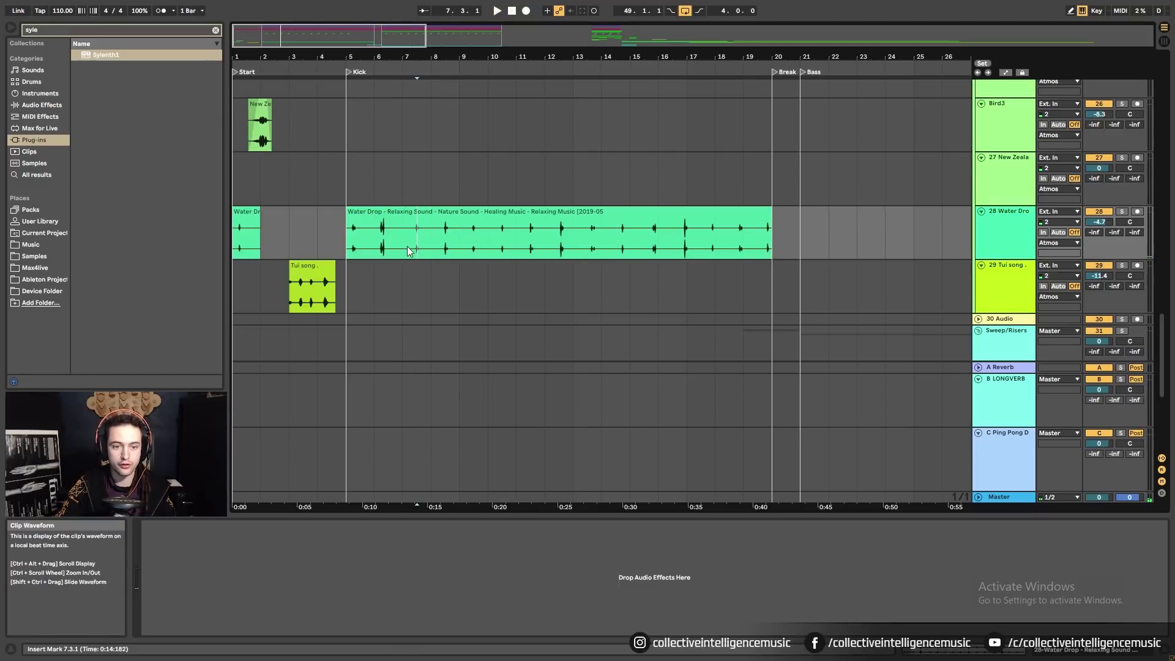
{"action": "right_click", "coordinate": [406, 245]}
{"action": "left_click", "coordinate": [406, 236]}
{"action": "key", "text": "ctrl+e"}
{"action": "left_click_drag", "start_coordinate": [441, 211], "coordinate": [497, 234]}
Split the left Water Drop piece at bar 6 and move the one-bar piece to bar 8.
{"action": "left_click", "coordinate": [358, 211]}
{"action": "key", "text": "space"}
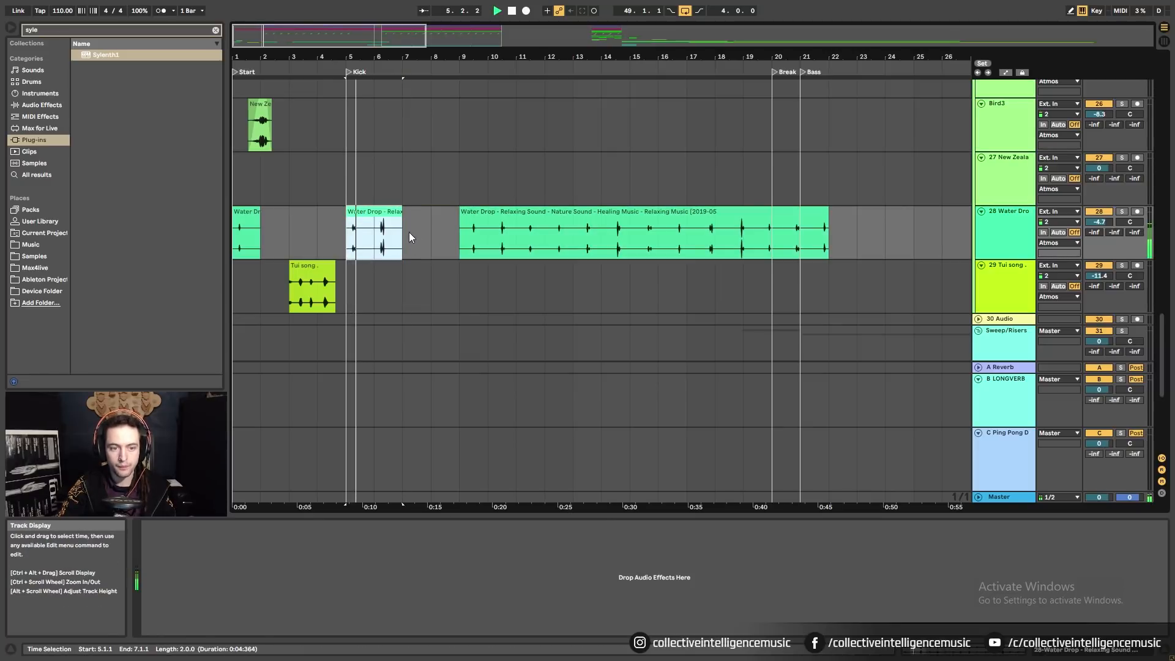
{"action": "left_click", "coordinate": [374, 235]}
{"action": "key", "text": "ctrl+e"}
{"action": "left_click", "coordinate": [362, 214]}
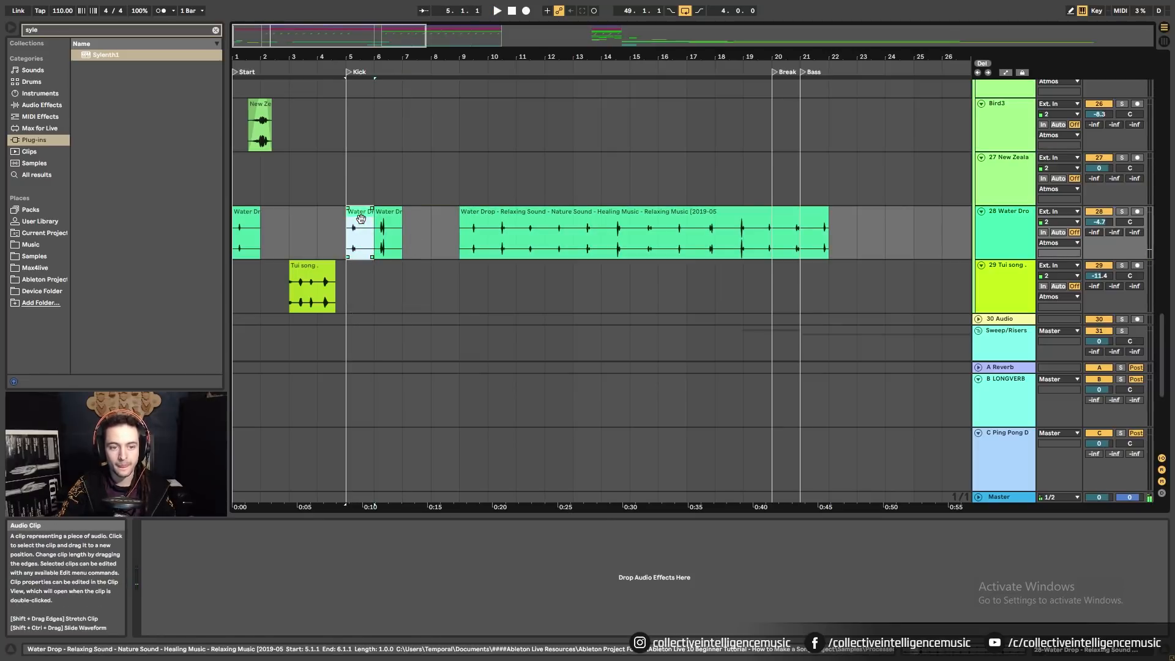
{"action": "left_click_drag", "start_coordinate": [361, 219], "coordinate": [446, 220]}
Play from bar 1 and delete the extra short piece at bar 8.
{"action": "left_click", "coordinate": [248, 219]}
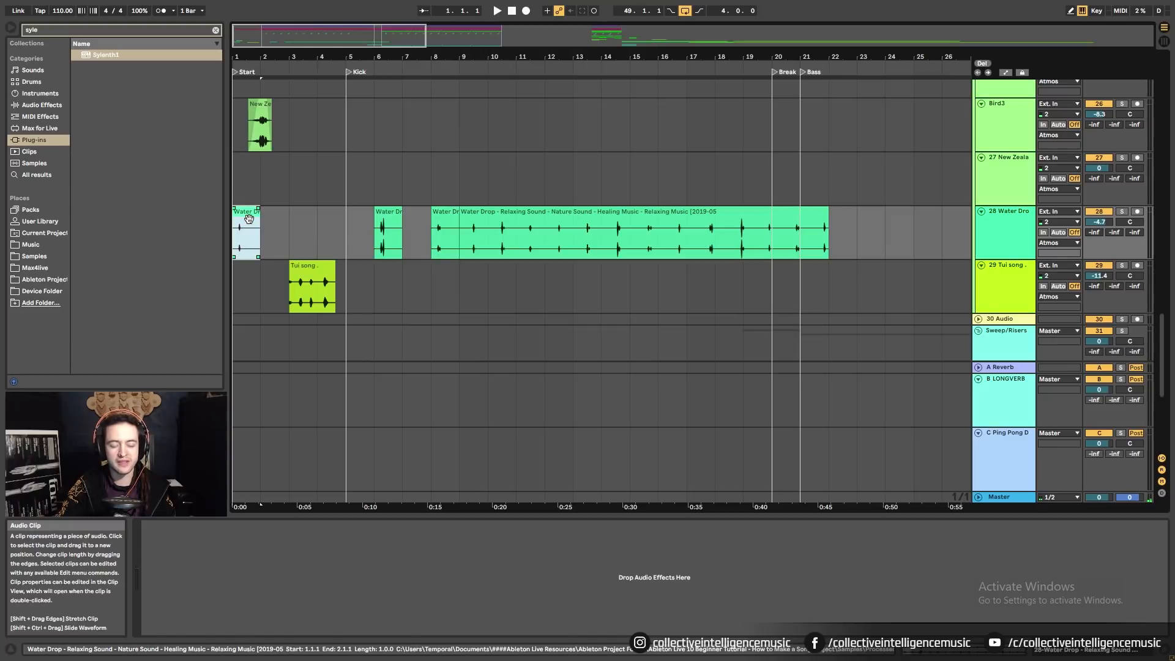
{"action": "key", "text": "space"}
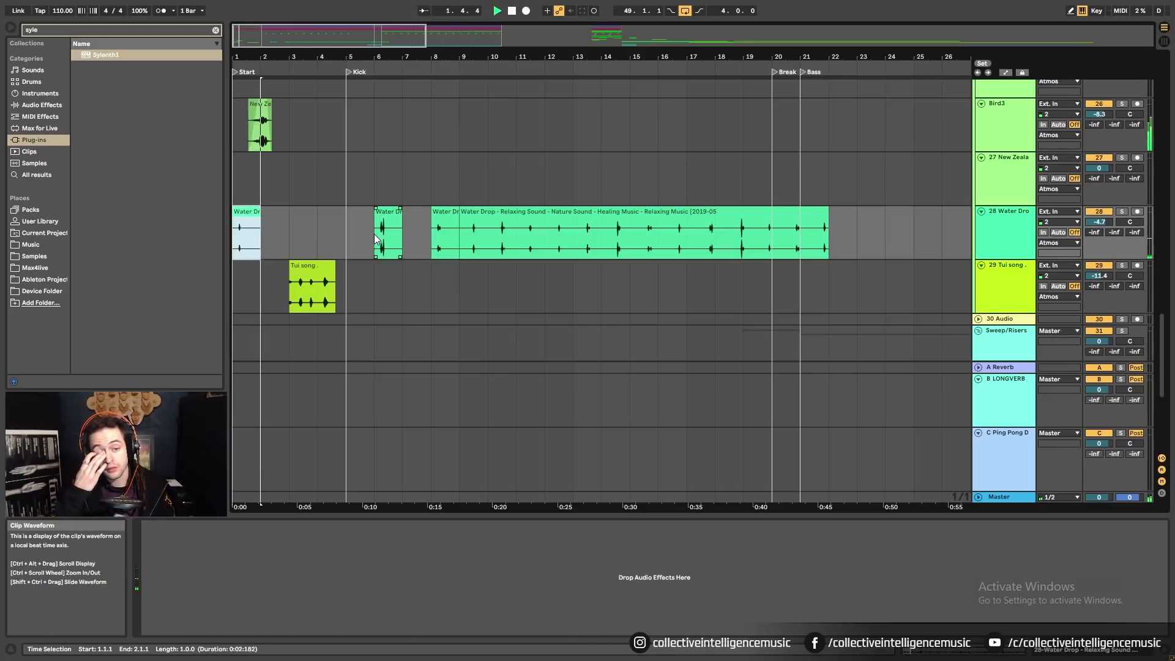
{"action": "left_click", "coordinate": [254, 240]}
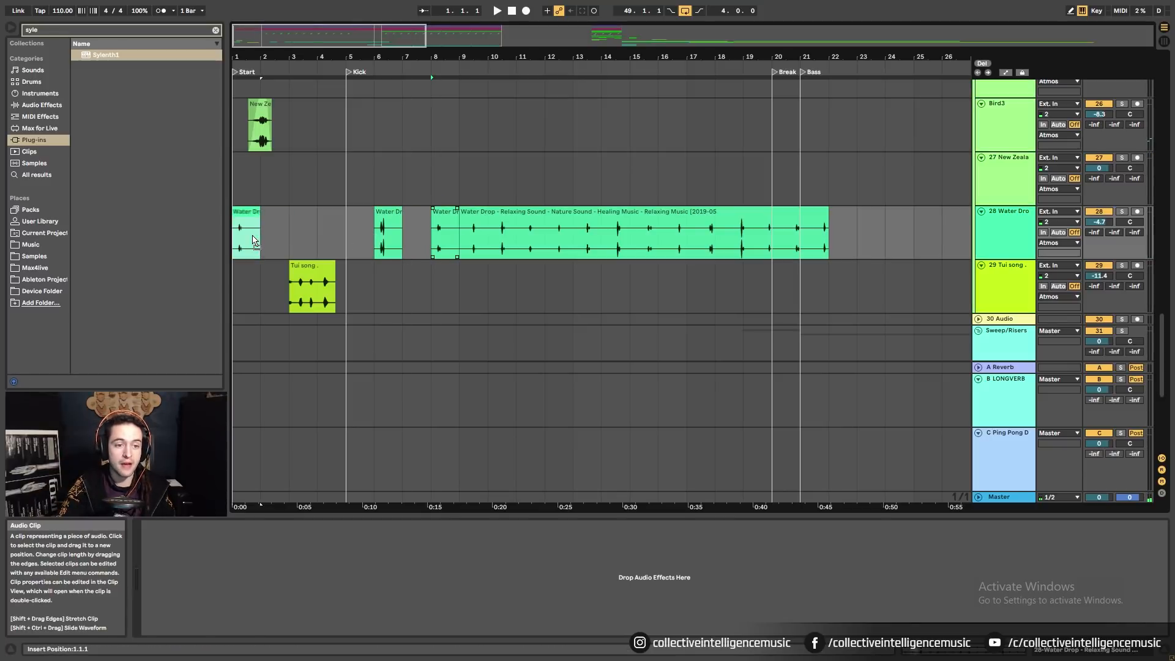
{"action": "key", "text": "space"}
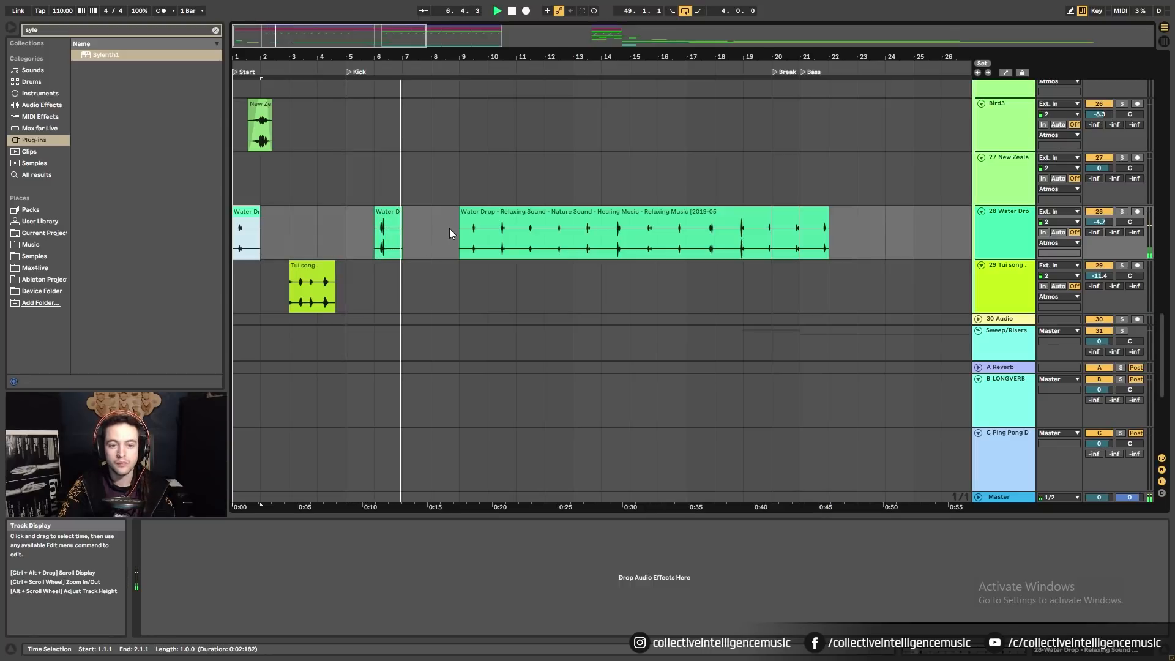
{"action": "left_click_drag", "start_coordinate": [503, 57], "coordinate": [413, 71]}
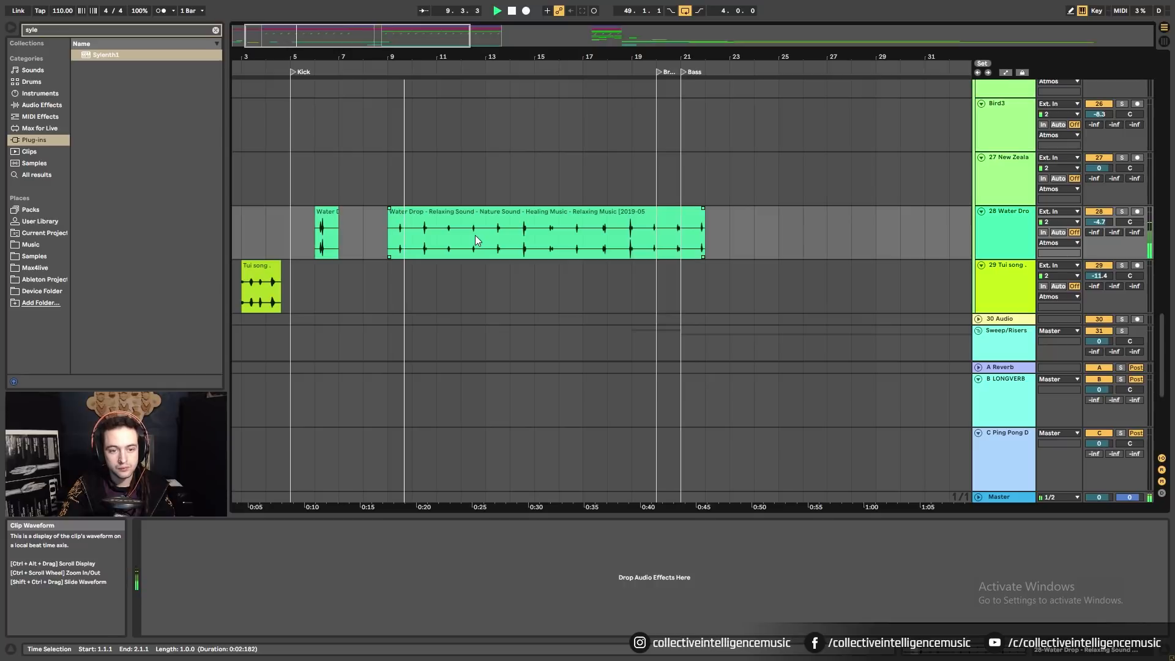
Shift the long Water Drop clip half a bar later and audition it from bar 9.
{"action": "key", "text": "space"}
{"action": "left_click", "coordinate": [415, 246]}
{"action": "left_click_drag", "start_coordinate": [415, 246], "coordinate": [380, 242]}
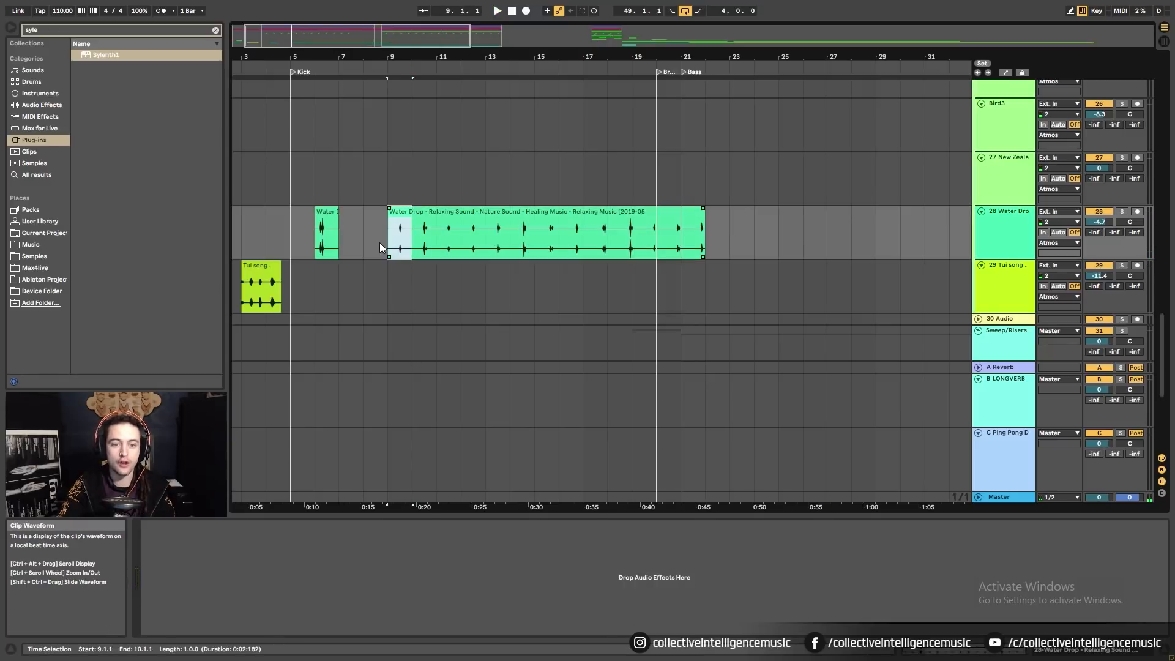
{"action": "left_click", "coordinate": [440, 215]}
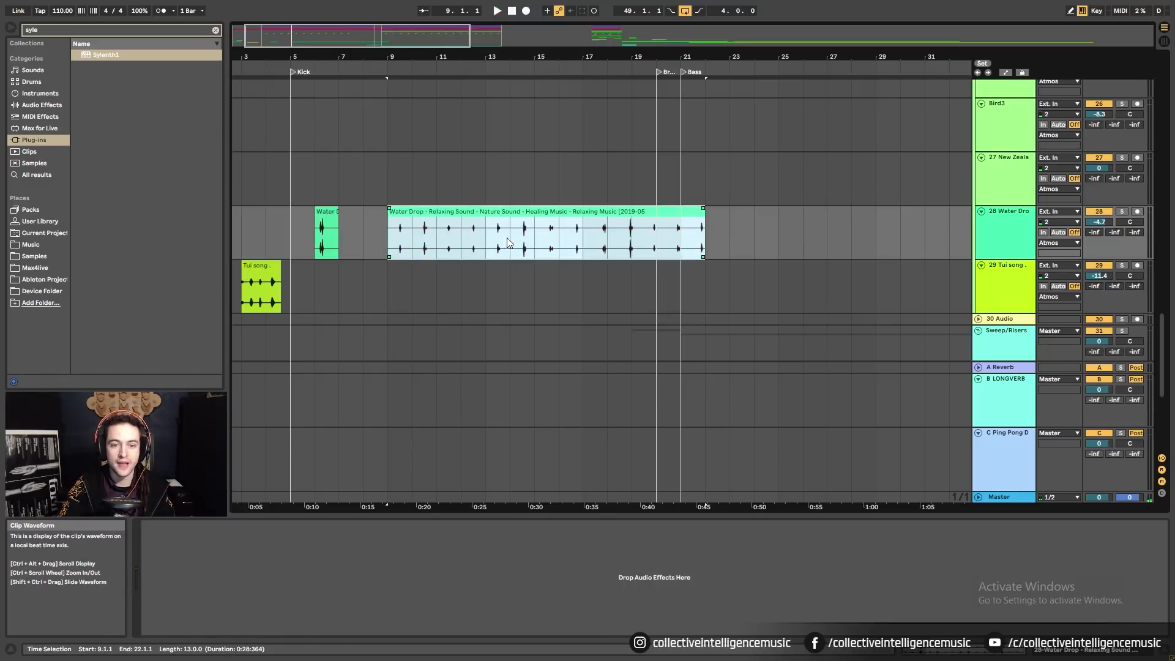
{"action": "right_click", "coordinate": [365, 241]}
{"action": "left_click", "coordinate": [515, 387]}
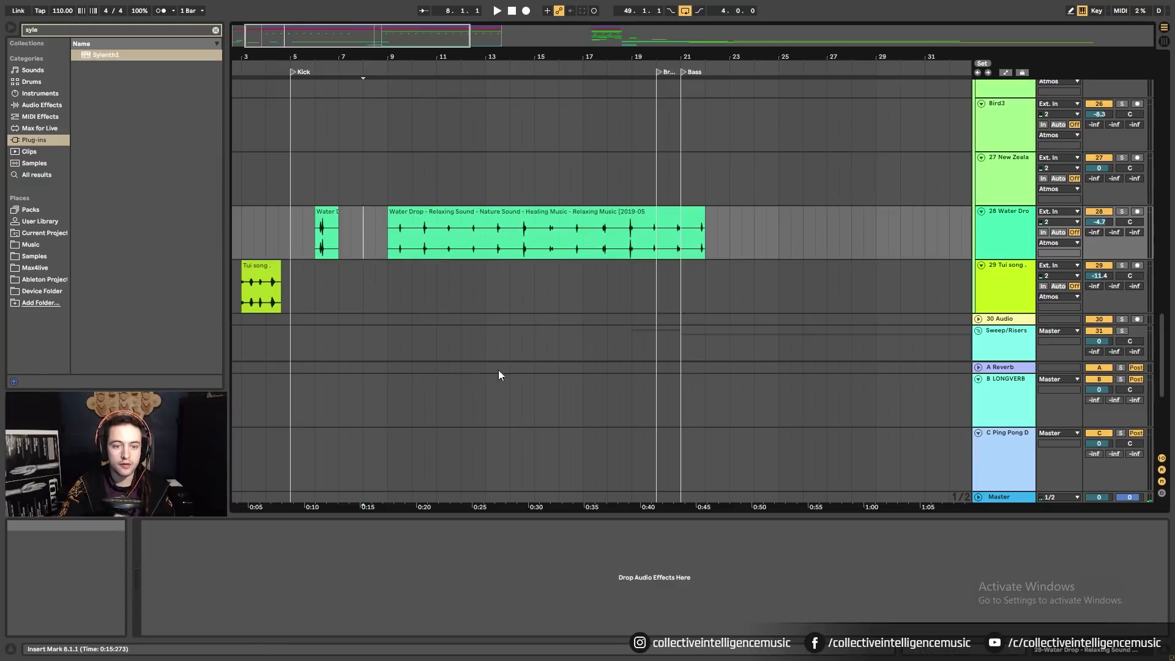
{"action": "left_click_drag", "start_coordinate": [415, 221], "coordinate": [427, 221]}
{"action": "left_click", "coordinate": [387, 233]}
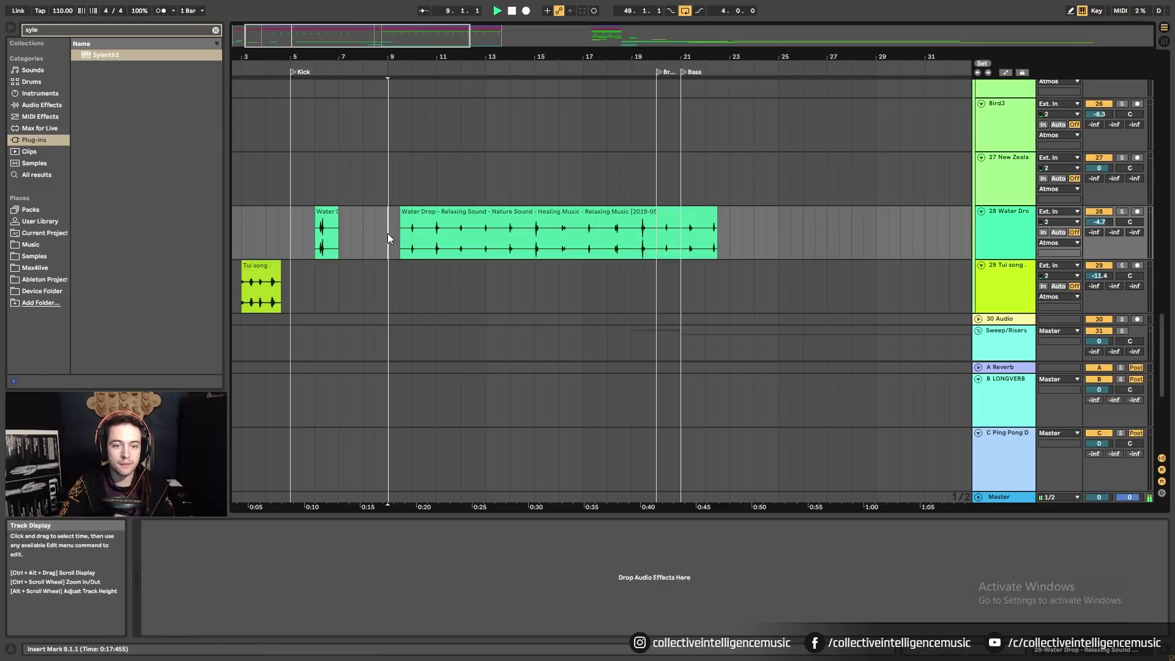
{"action": "key", "text": "space"}
Set the grid to 1/8 and move the long Water Drop clip to start at 9.2.
{"action": "left_click_drag", "start_coordinate": [401, 57], "coordinate": [420, 94]}
{"action": "key", "text": "space"}
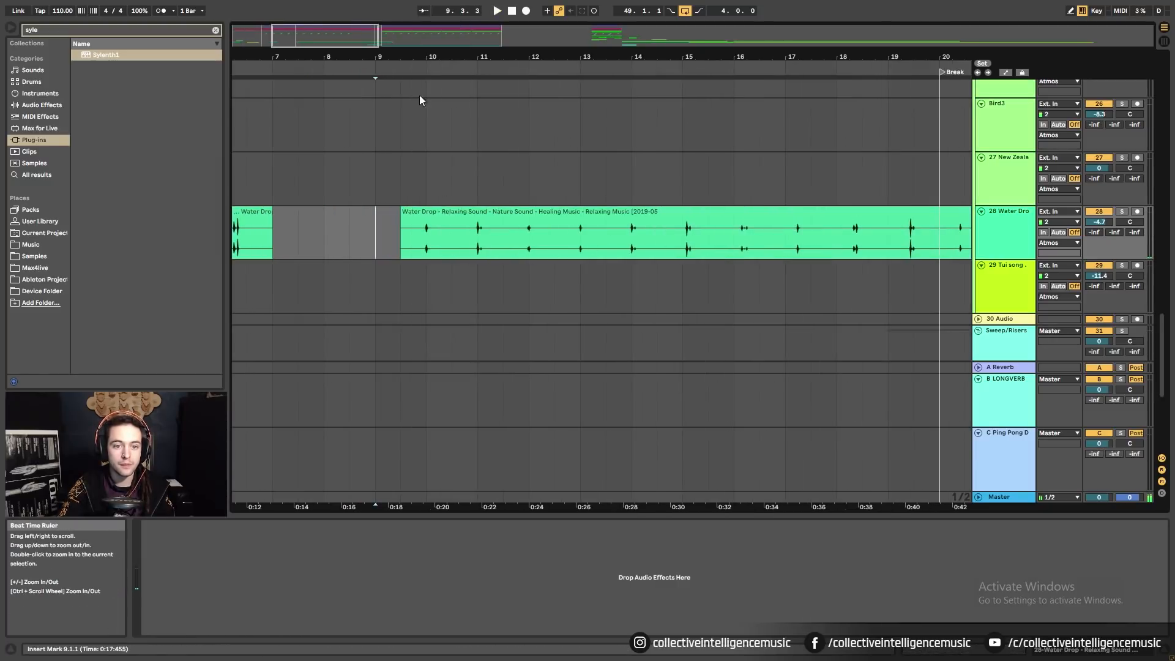
{"action": "right_click", "coordinate": [384, 241]}
{"action": "left_click", "coordinate": [421, 393]}
{"action": "left_click", "coordinate": [436, 226]}
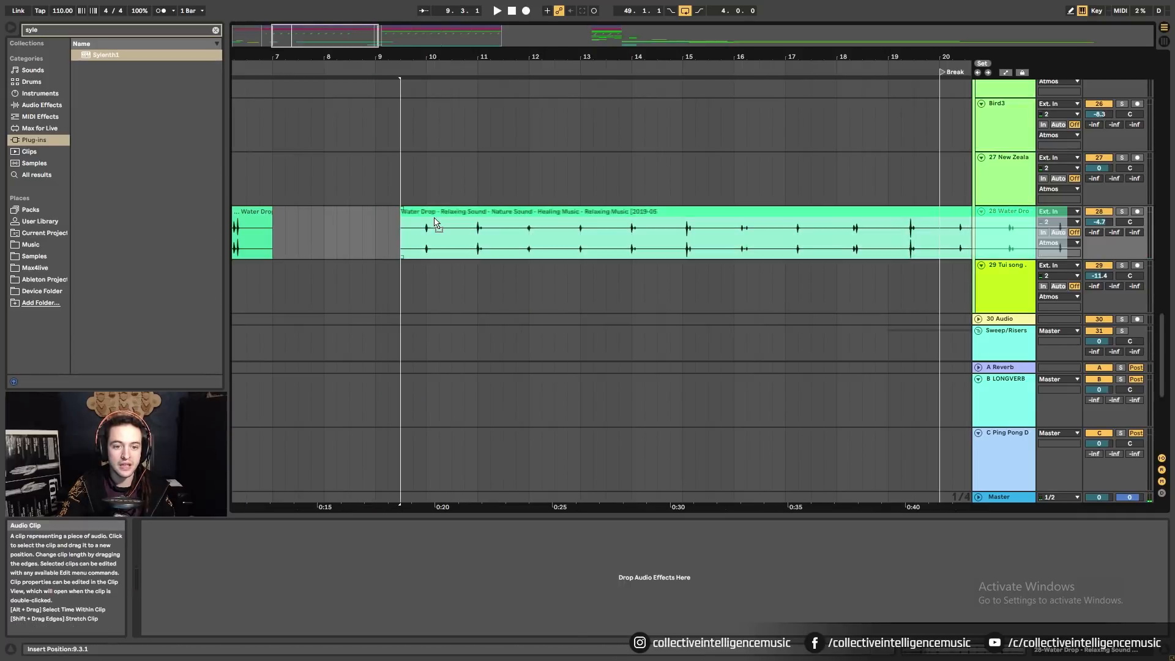
{"action": "left_click_drag", "start_coordinate": [435, 225], "coordinate": [381, 234]}
{"action": "left_click", "coordinate": [381, 235]}
{"action": "key", "text": "space"}
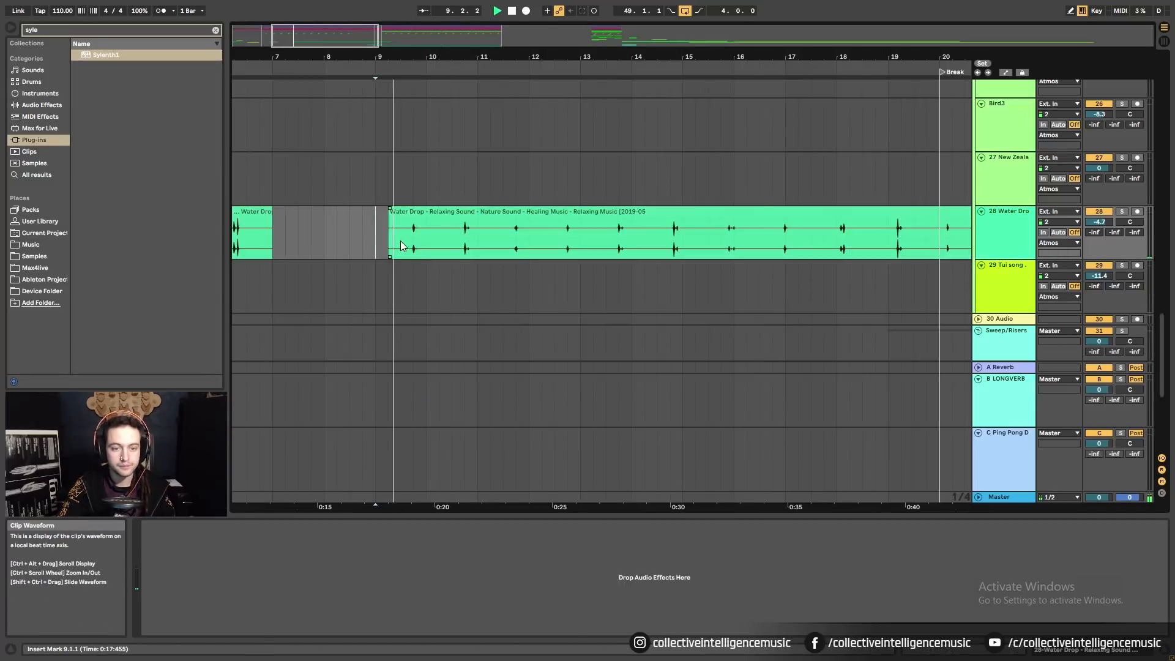
Split off a short Water Drop hit at bar 10, place it just before bar 10, and delete the leftovers.
{"action": "left_click", "coordinate": [423, 240]}
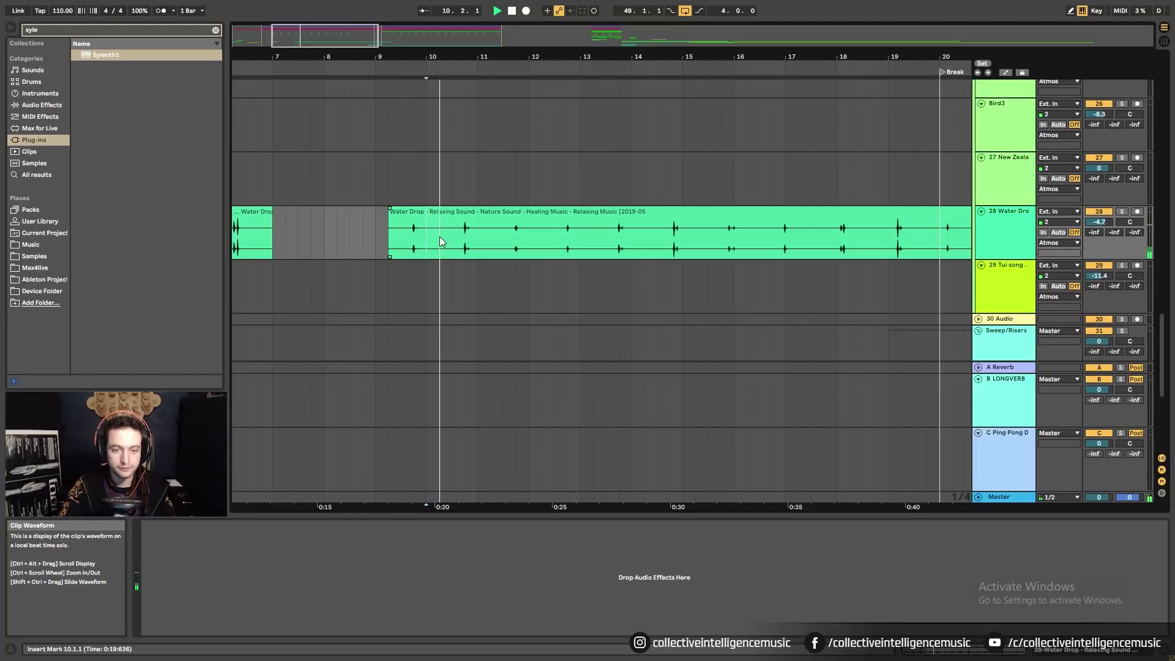
{"action": "key", "text": "ctrl+e"}
{"action": "left_click", "coordinate": [467, 240]}
{"action": "key", "text": "space"}
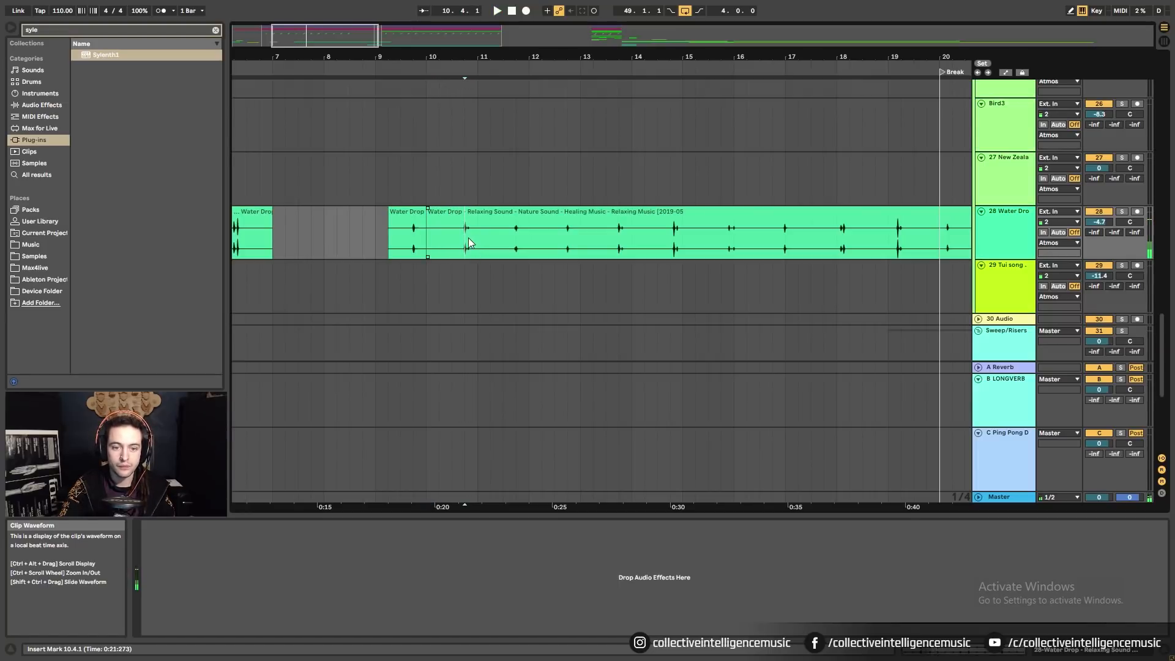
{"action": "key", "text": "ctrl+e"}
{"action": "left_click_drag", "start_coordinate": [466, 212], "coordinate": [413, 212]}
{"action": "left_click", "coordinate": [439, 211]}
{"action": "key", "text": "Delete"}
{"action": "left_click", "coordinate": [395, 212]}
{"action": "key", "text": "Delete"}
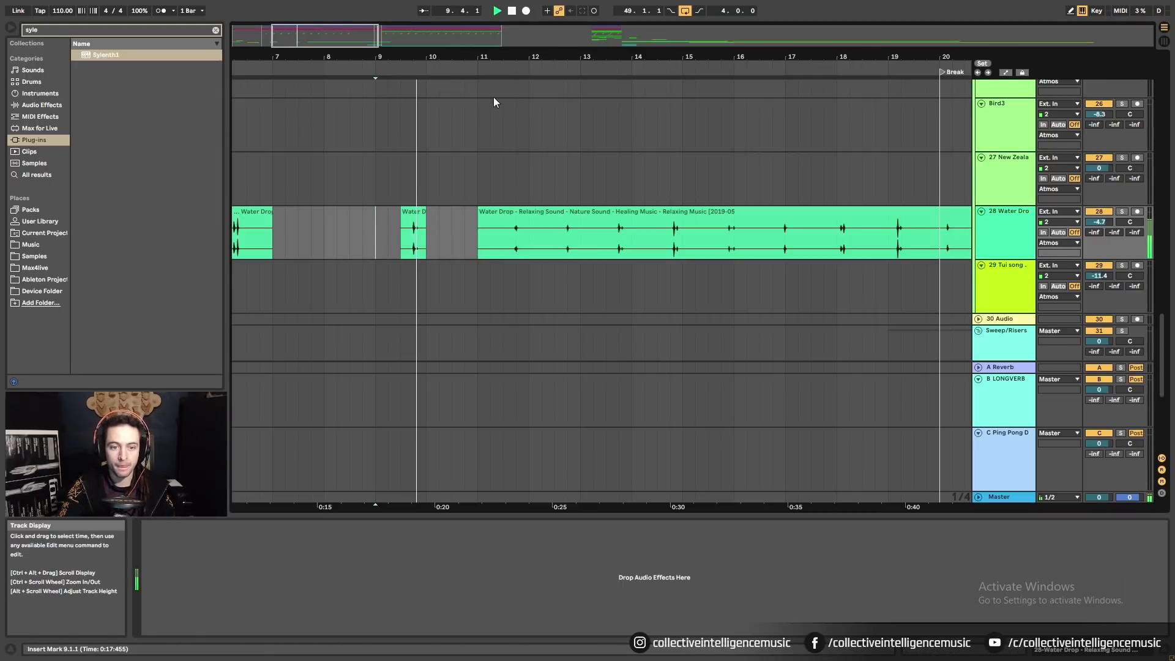
Move the long Water Drop section so it starts at bar 13.
{"action": "left_click_drag", "start_coordinate": [516, 57], "coordinate": [397, 25]}
{"action": "left_click_drag", "start_coordinate": [403, 209], "coordinate": [435, 212]}
{"action": "left_click_drag", "start_coordinate": [437, 57], "coordinate": [541, 84]}
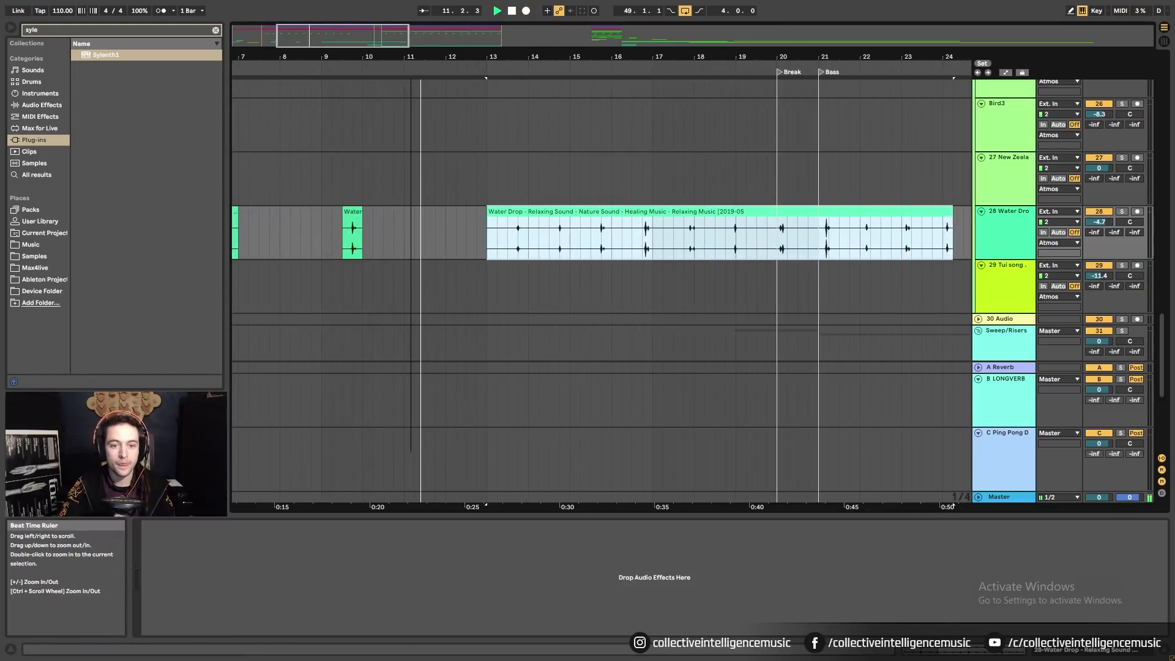
Split the long Water Drop clip and delete the short piece on its left.
{"action": "left_click", "coordinate": [509, 247]}
{"action": "key", "text": "ctrl+e"}
{"action": "left_click", "coordinate": [498, 212]}
{"action": "key", "text": "Delete"}
{"action": "left_click", "coordinate": [541, 217]}
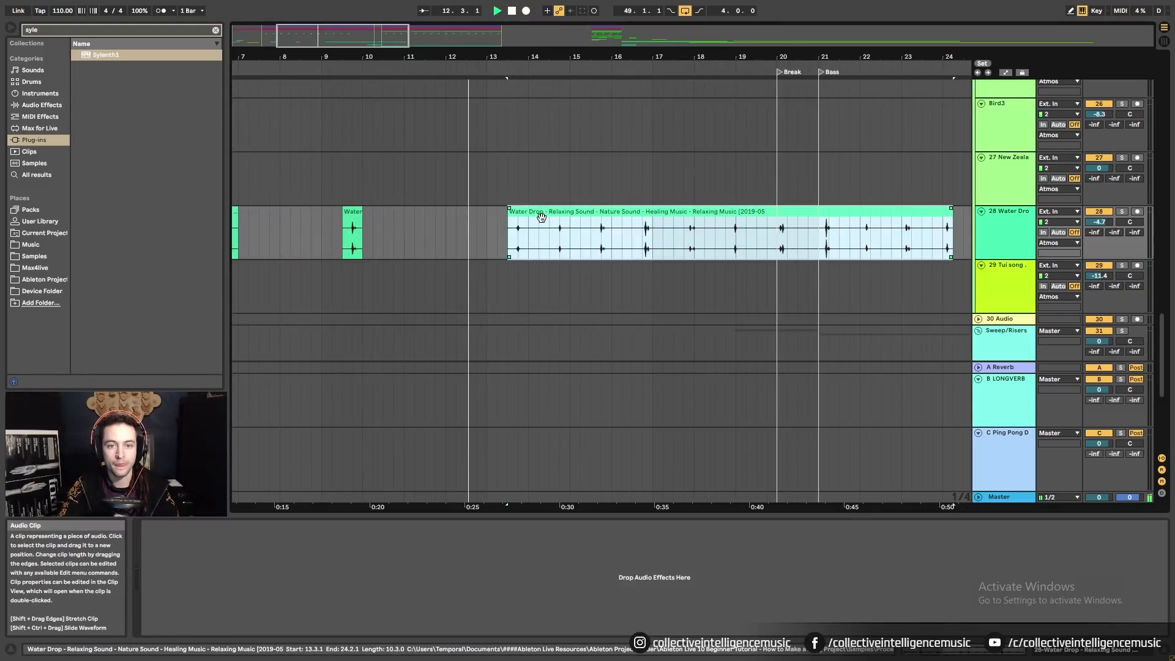
Split the clip at bar 14 and 15.3, then undo deleting the resulting pieces.
{"action": "left_click", "coordinate": [543, 231]}
{"action": "key", "text": "ctrl+e"}
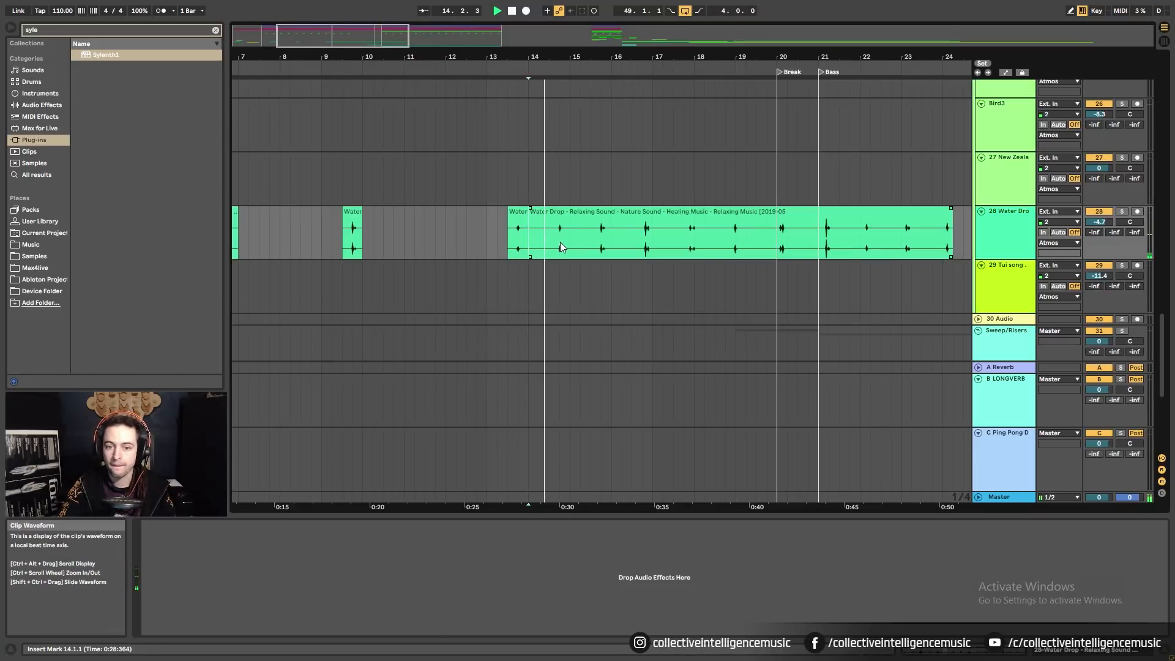
{"action": "left_click", "coordinate": [595, 236]}
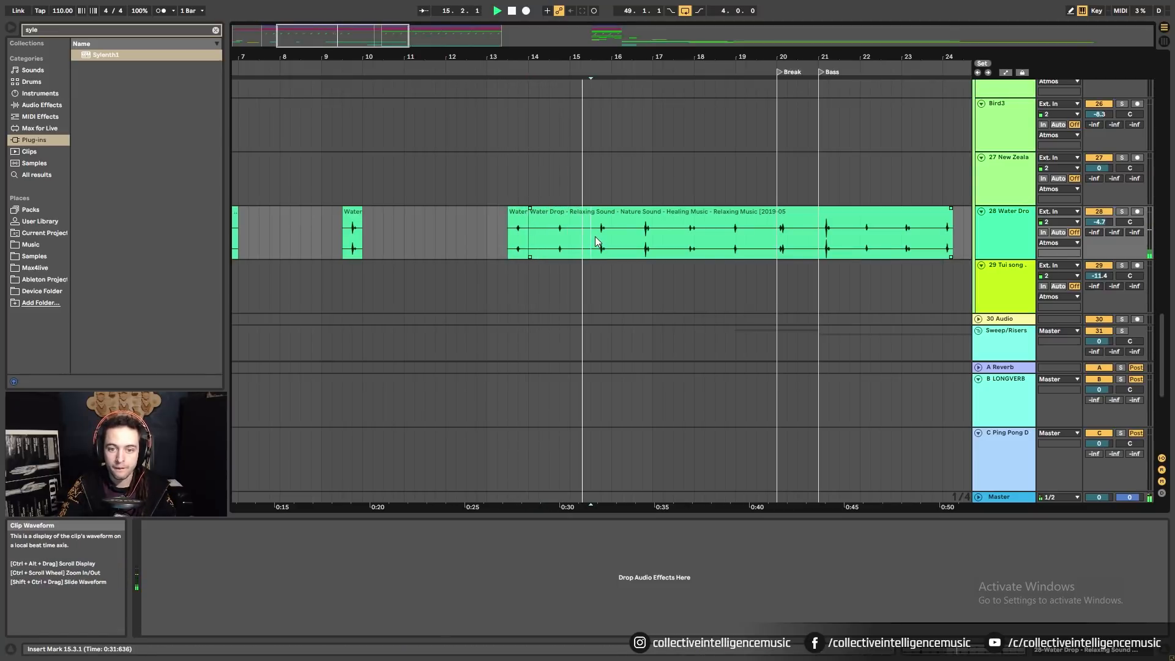
{"action": "key", "text": "ctrl+e"}
{"action": "left_click", "coordinate": [566, 216]}
{"action": "left_click", "coordinate": [517, 213], "text": "shift"}
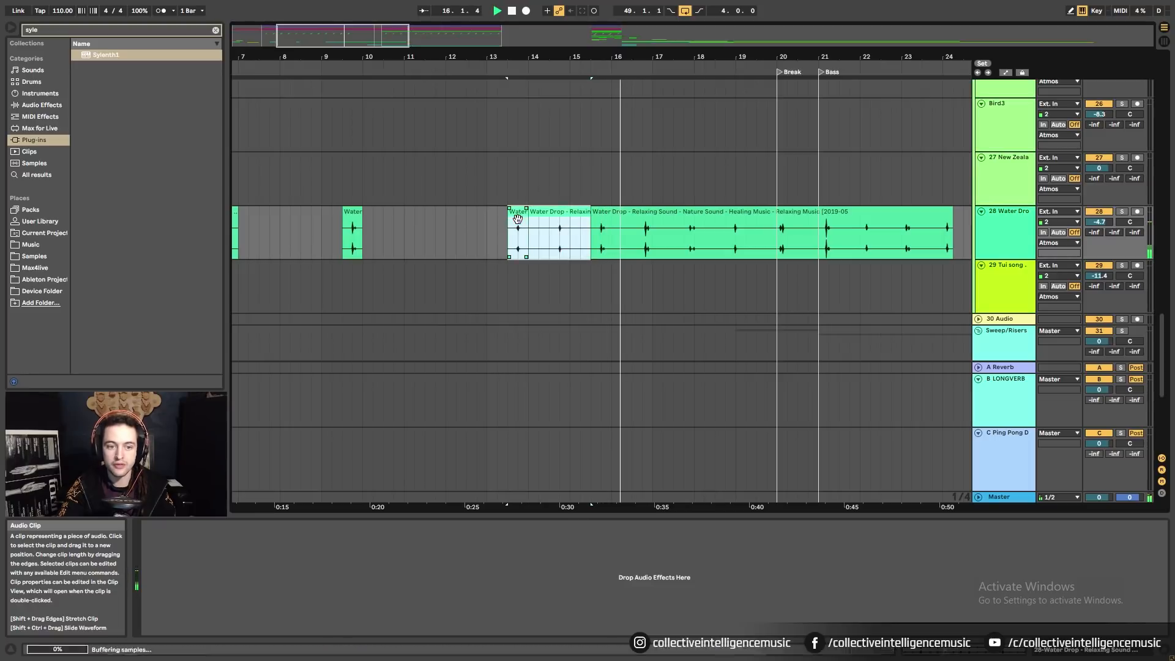
{"action": "key", "text": "Delete"}
{"action": "left_click", "coordinate": [610, 241]}
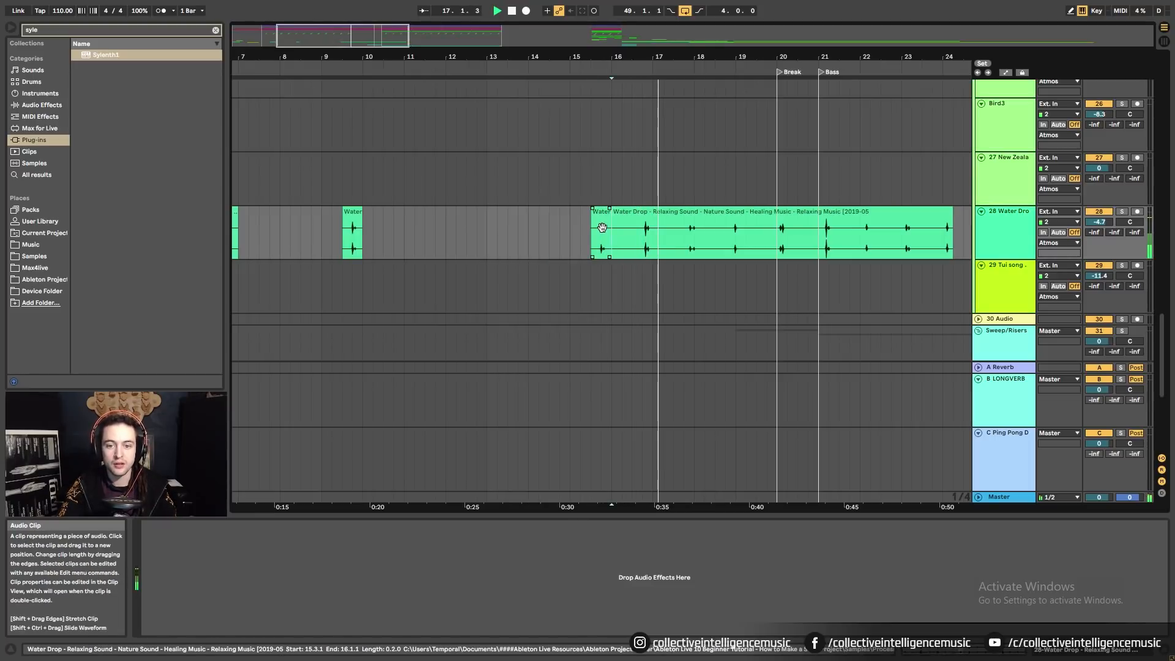
{"action": "key", "text": "ctrl+z"}
{"action": "key", "text": "ctrl+z"}
{"action": "left_click", "coordinate": [599, 249]}
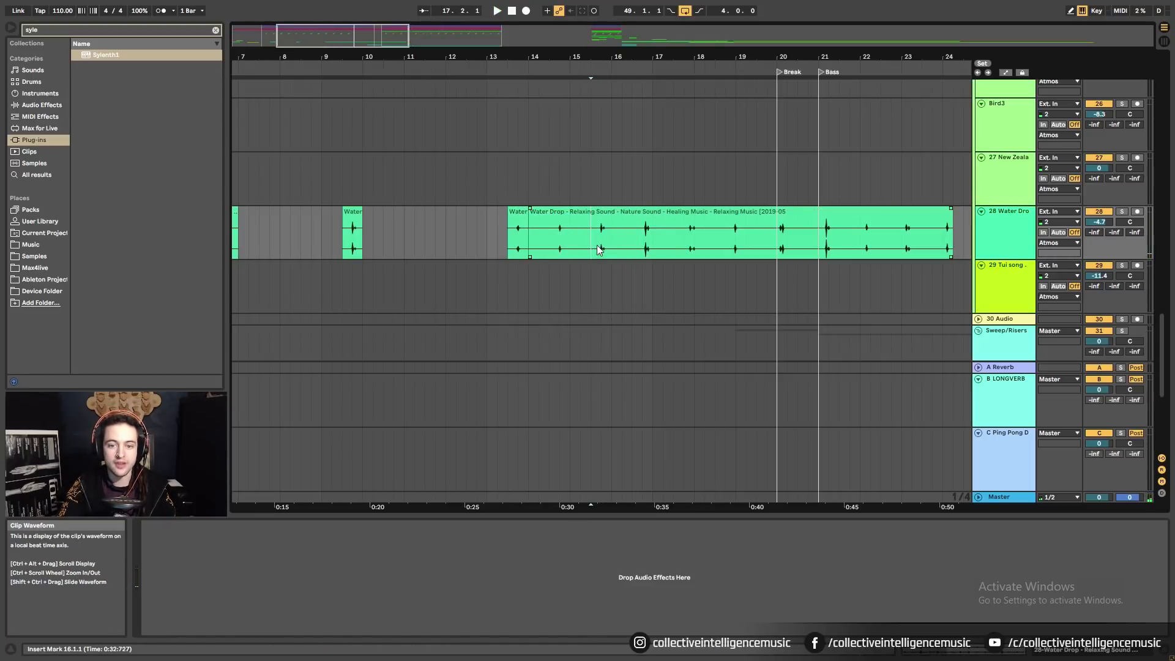
Split the clip at 15.3 and 16, move the short hit to bar 13, and delete the leftover.
{"action": "left_click", "coordinate": [594, 244]}
{"action": "key", "text": "ctrl+e"}
{"action": "left_click", "coordinate": [610, 238]}
{"action": "key", "text": "ctrl+e"}
{"action": "mouse_move", "coordinate": [602, 211]}
{"action": "left_mouse_down"}
{"action": "mouse_move", "coordinate": [514, 237]}
{"action": "mouse_move", "coordinate": [523, 239]}
{"action": "left_mouse_up"}
{"action": "left_click", "coordinate": [558, 215]}
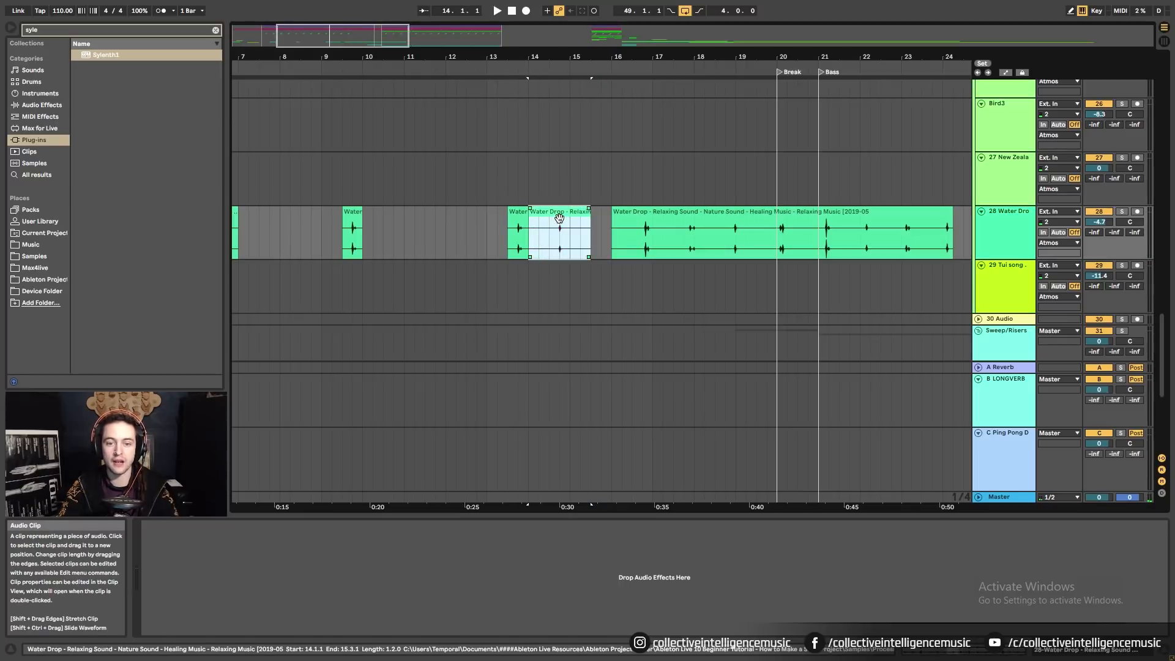
{"action": "key", "text": "Delete"}
{"action": "left_click", "coordinate": [562, 220]}
Trim the long Water Drop section to start late in bar 16 and play it back.
{"action": "left_click", "coordinate": [613, 244]}
{"action": "left_click_drag", "start_coordinate": [611, 246], "coordinate": [641, 249]}
{"action": "key", "text": "space"}
{"action": "left_click", "coordinate": [499, 239]}
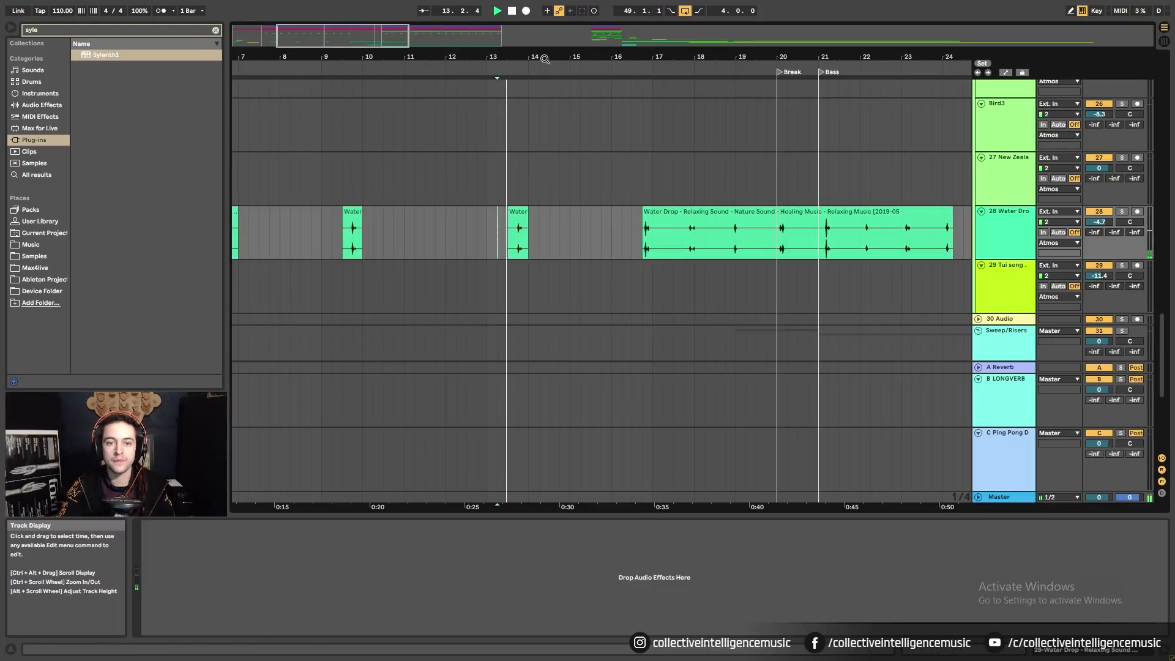
{"action": "left_click_drag", "start_coordinate": [507, 61], "coordinate": [509, 58]}
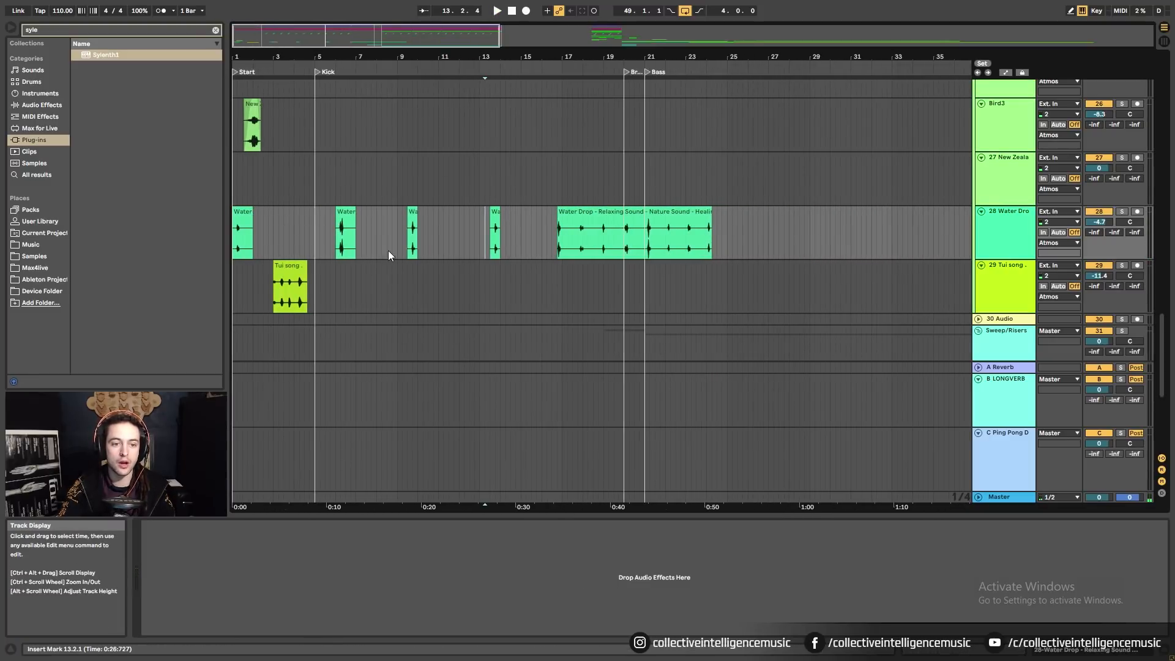
Split the long Water Drop clip at bar 17 while auditioning from bar 16.
{"action": "left_click", "coordinate": [572, 238]}
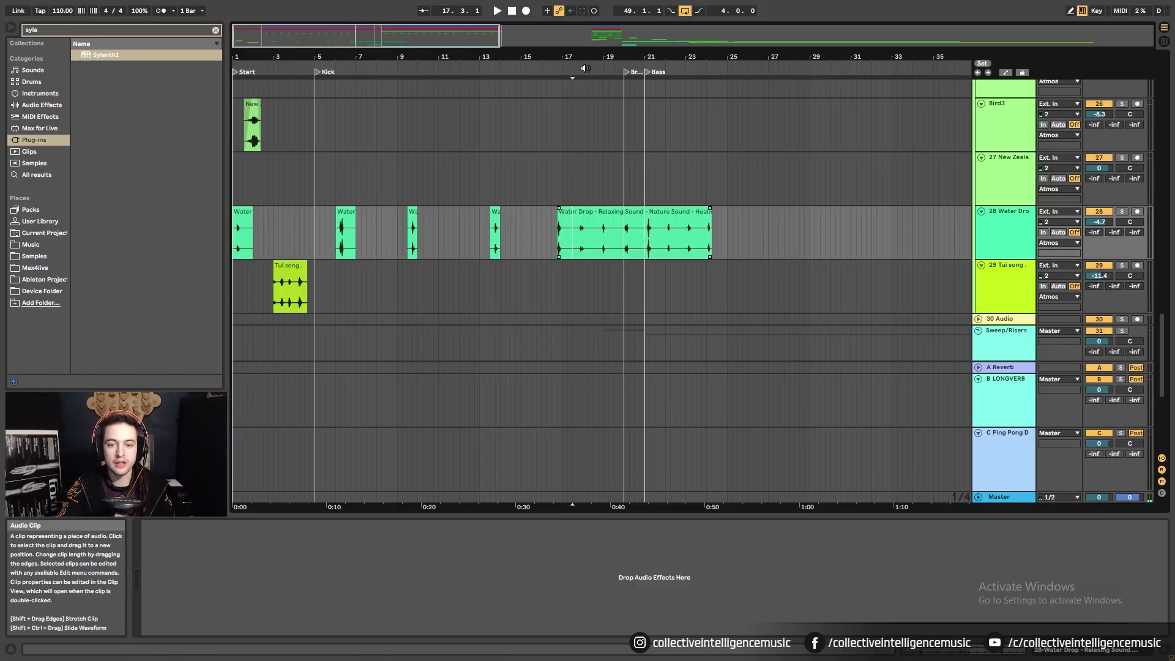
{"action": "left_click_drag", "start_coordinate": [572, 58], "coordinate": [572, 85]}
{"action": "left_click", "coordinate": [457, 239]}
{"action": "key", "text": "space"}
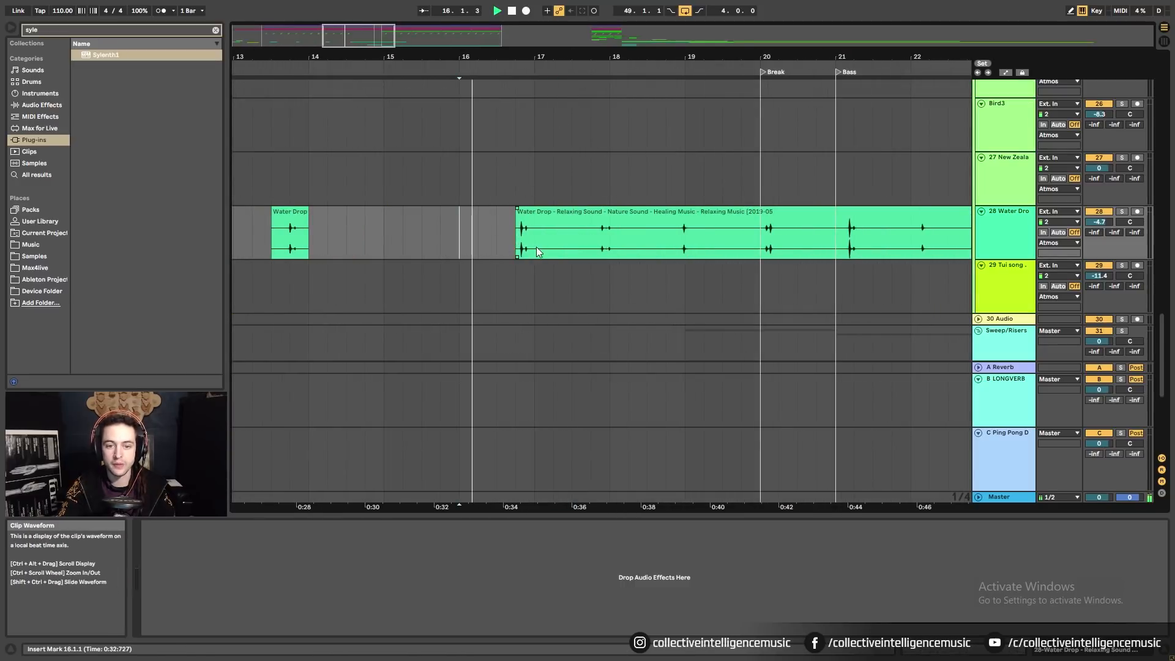
{"action": "left_click", "coordinate": [536, 250]}
{"action": "key", "text": "ctrl+e"}
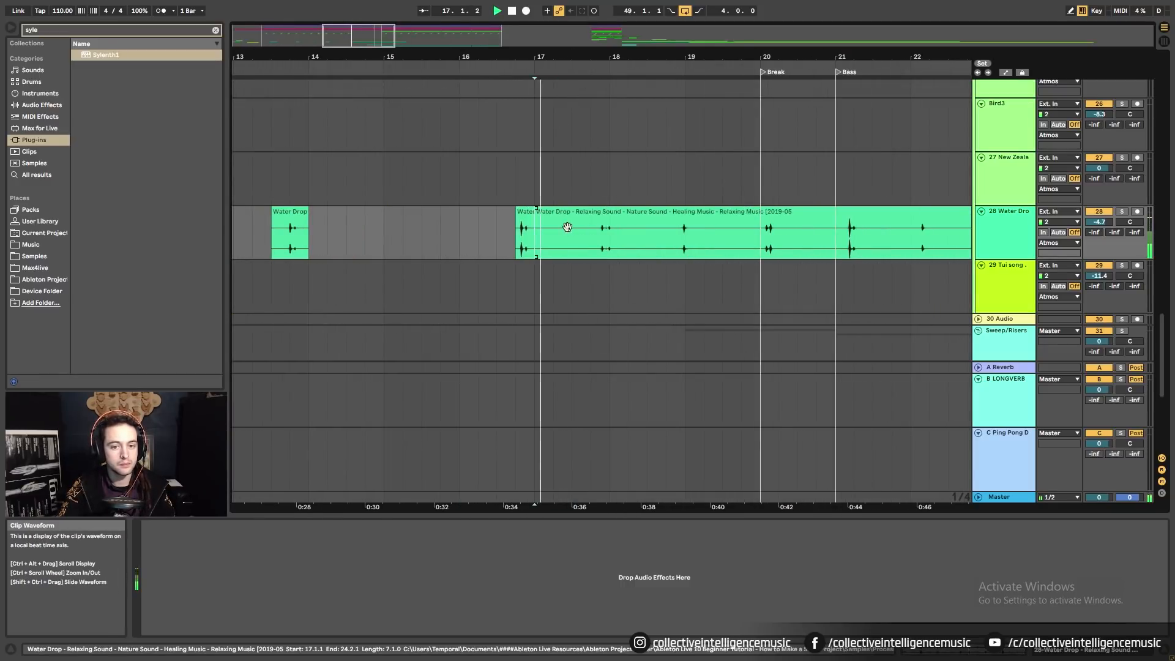
{"action": "left_click", "coordinate": [571, 225]}
{"action": "left_click_drag", "start_coordinate": [570, 222], "coordinate": [570, 218]}
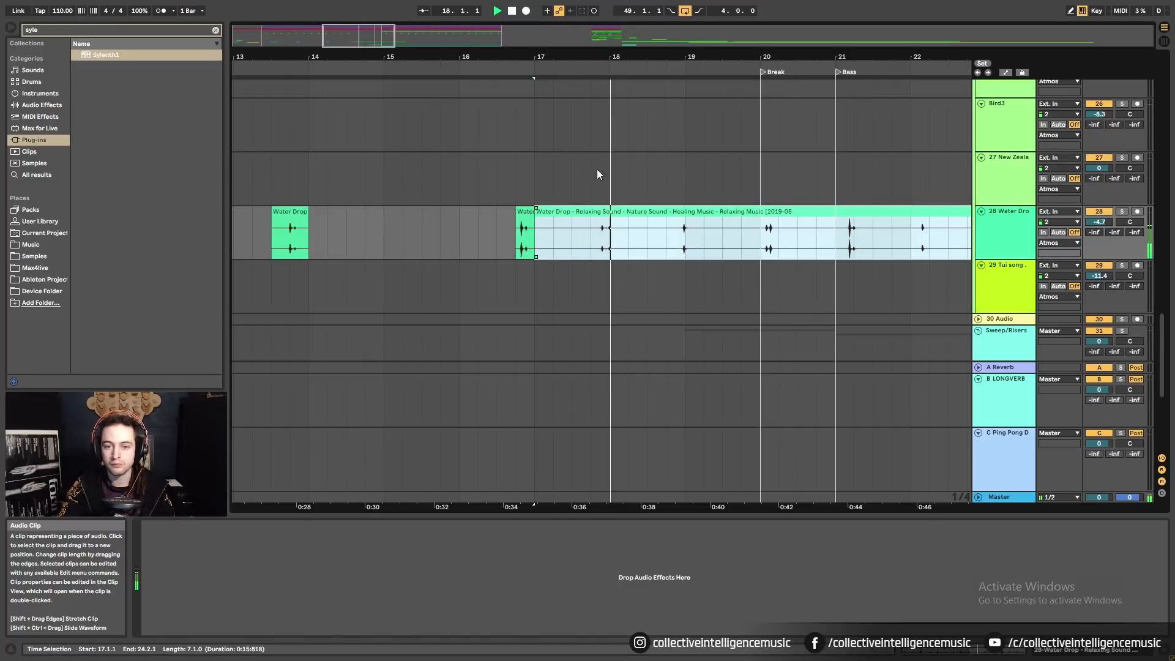
{"action": "left_click_drag", "start_coordinate": [640, 58], "coordinate": [640, 52]}
Slice the Water Drop clip around 18.4–19.2 and delete the small slices.
{"action": "left_click", "coordinate": [563, 245]}
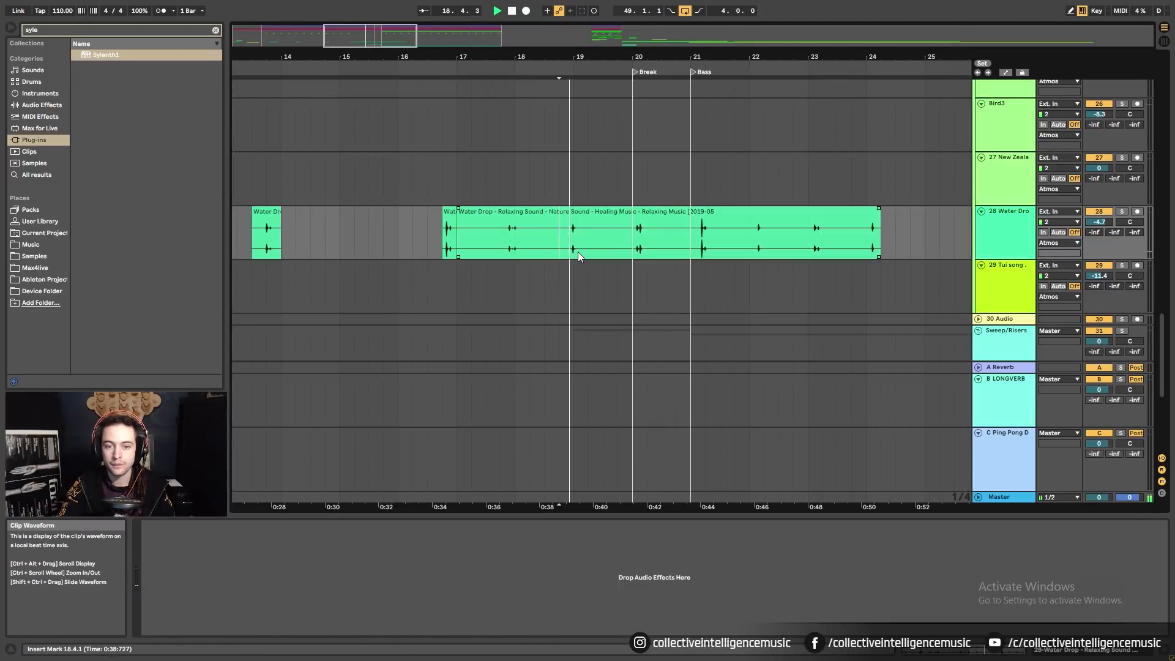
{"action": "key", "text": "ctrl+e"}
{"action": "left_click", "coordinate": [579, 236]}
{"action": "key", "text": "ctrl+e"}
{"action": "left_click", "coordinate": [587, 234]}
{"action": "key", "text": "ctrl+e"}
{"action": "left_click", "coordinate": [578, 219]}
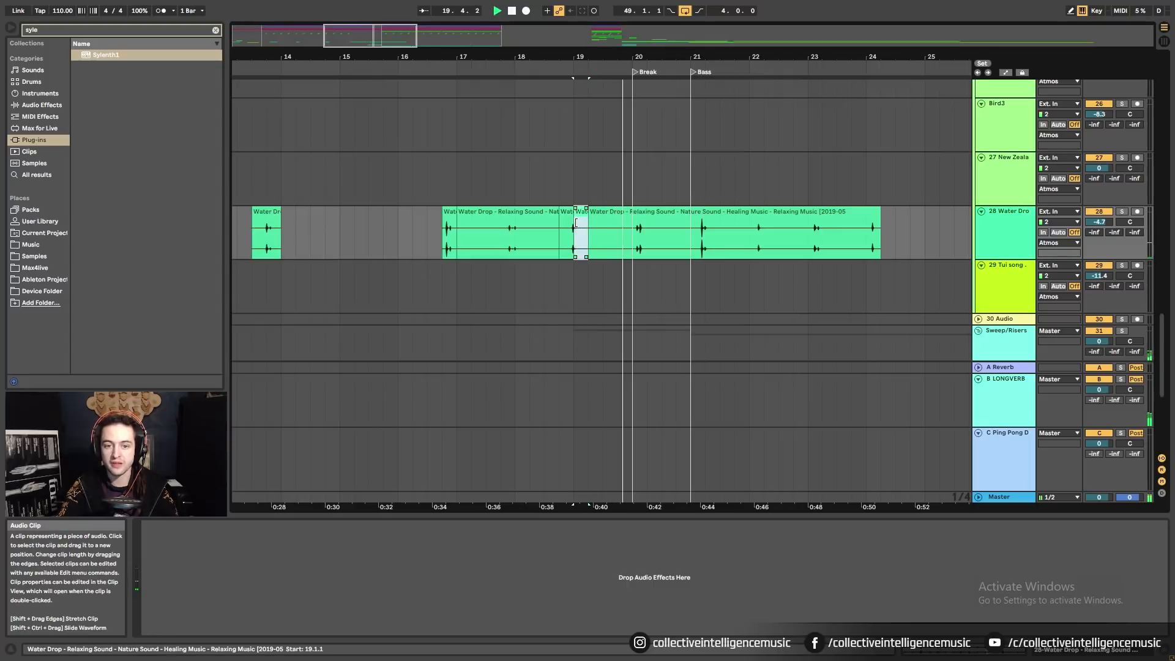
{"action": "key", "text": "Delete"}
{"action": "left_click", "coordinate": [566, 215]}
{"action": "key", "text": "Delete"}
Delete the remaining long Water Drop clip.
{"action": "left_click", "coordinate": [636, 213]}
{"action": "left_click_drag", "start_coordinate": [648, 247], "coordinate": [633, 222]}
{"action": "left_click", "coordinate": [609, 228]}
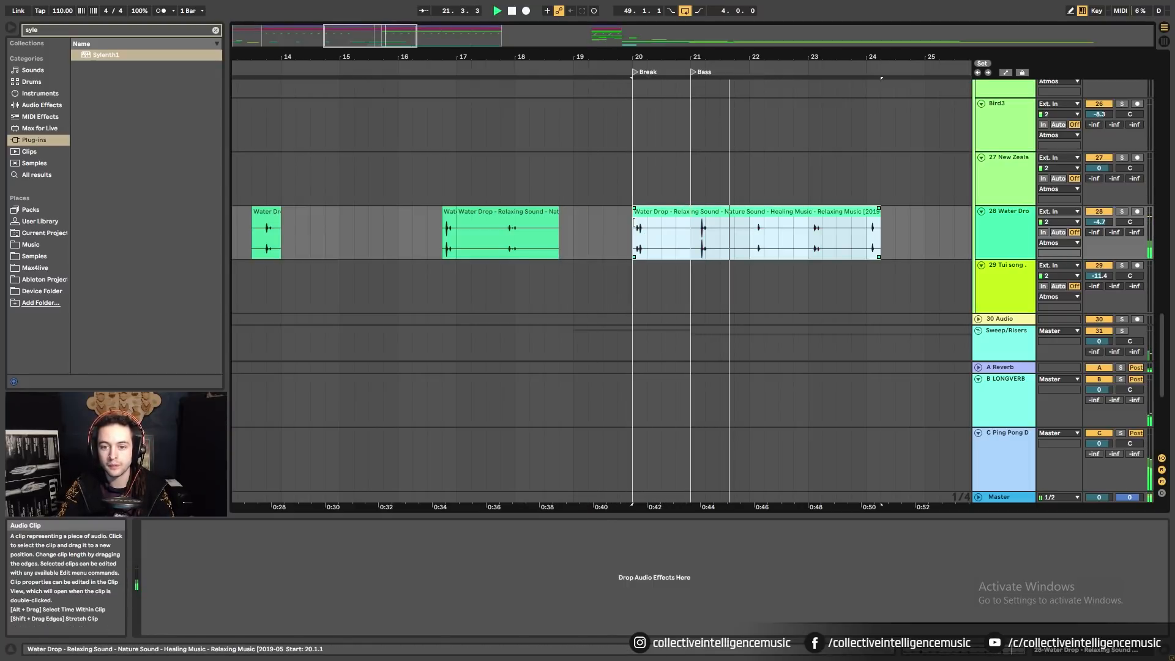
{"action": "key", "text": "ctrl+z"}
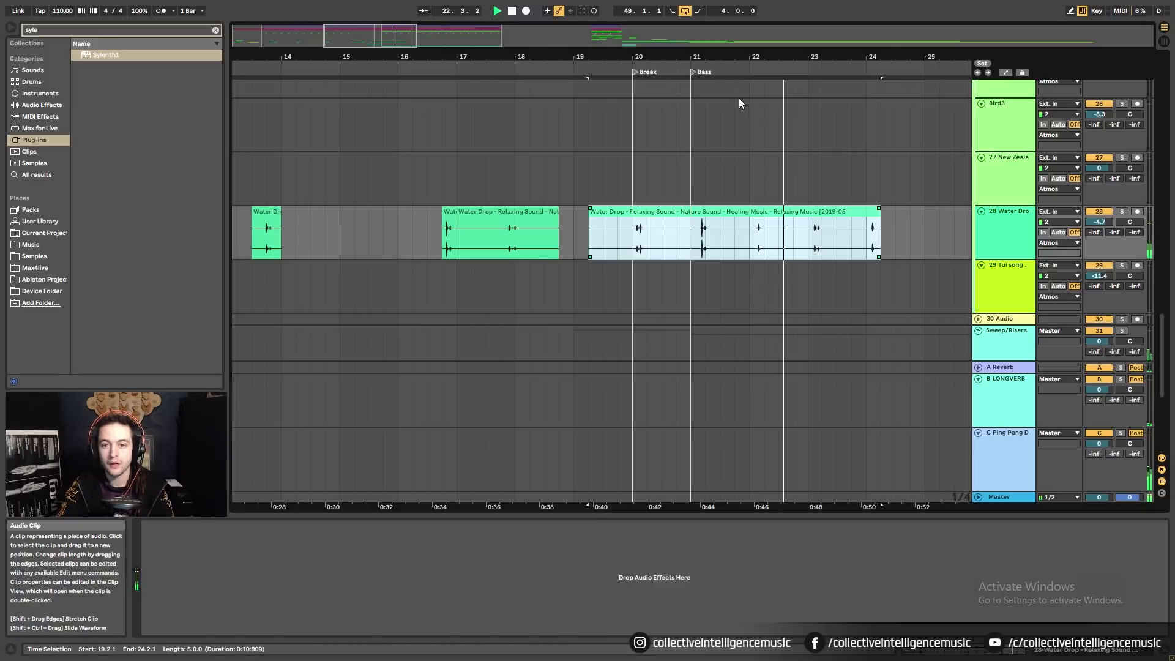
{"action": "left_click_drag", "start_coordinate": [614, 57], "coordinate": [610, 17]}
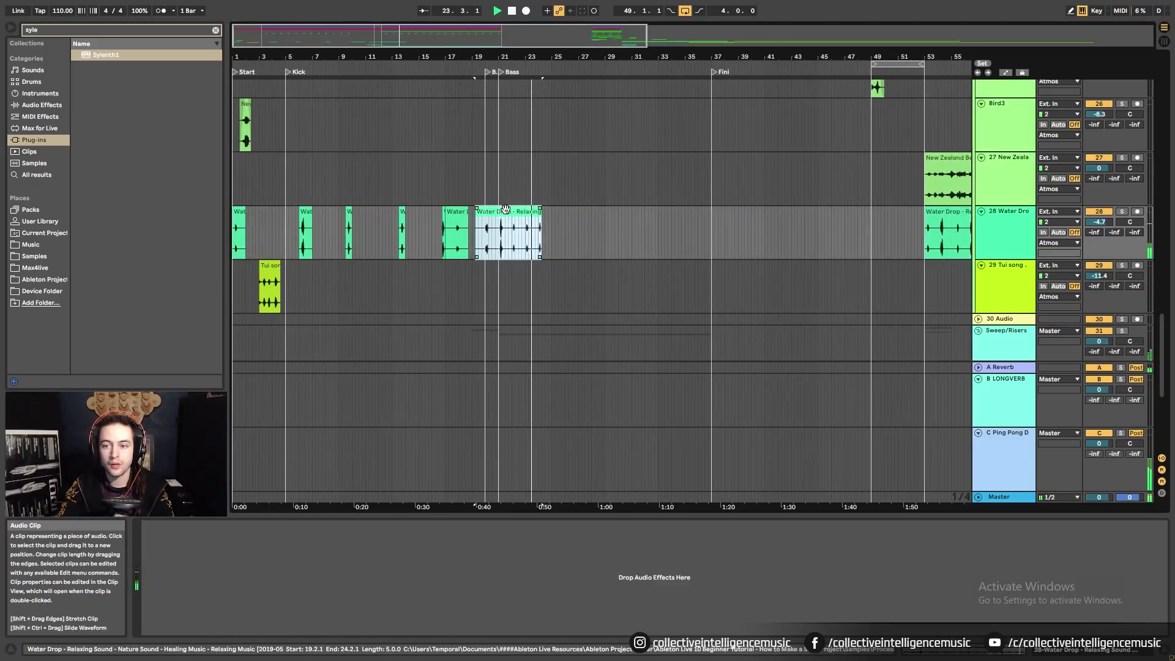
{"action": "key", "text": "Delete"}
Paste the one-bar Water Drop clip from bar 6 at bar 21.
{"action": "left_click", "coordinate": [305, 231]}
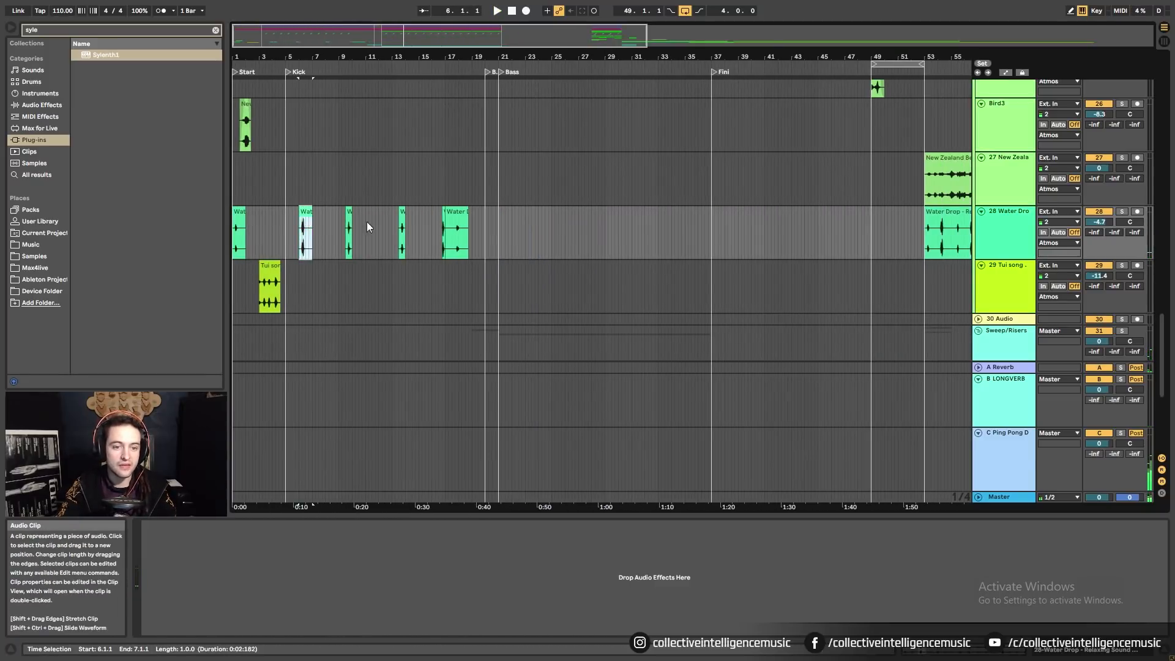
{"action": "left_click", "coordinate": [498, 238]}
{"action": "left_click_drag", "start_coordinate": [507, 58], "coordinate": [505, 107]}
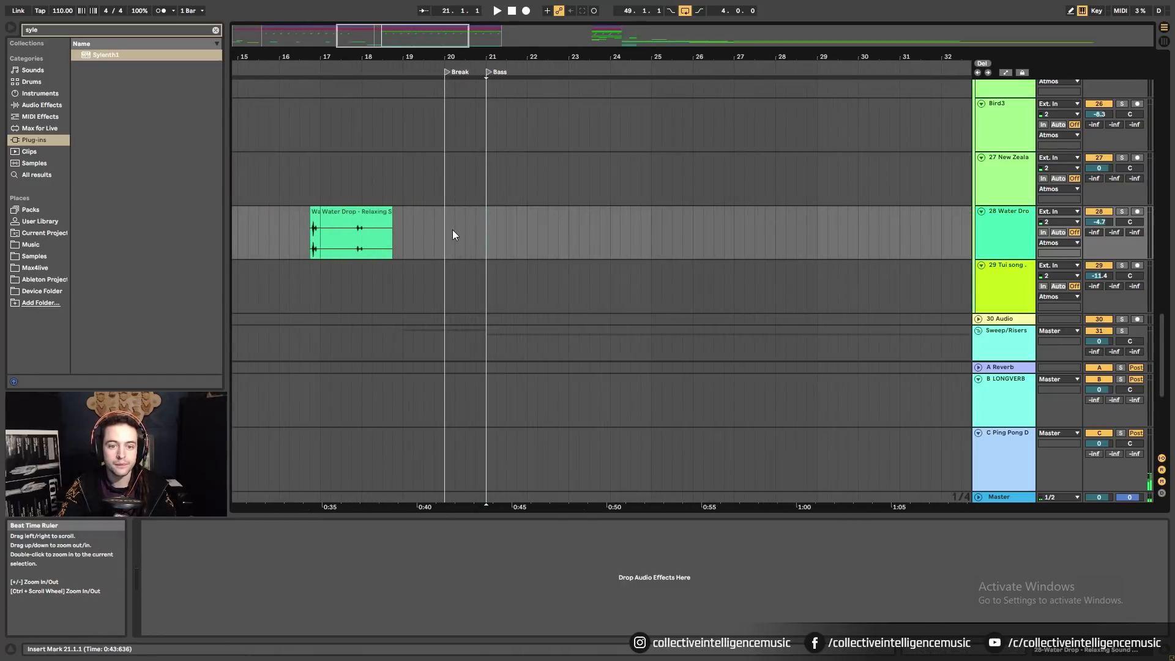
{"action": "left_click", "coordinate": [452, 233]}
{"action": "key", "text": "space"}
{"action": "left_click", "coordinate": [488, 233]}
{"action": "key", "text": "ctrl+v"}
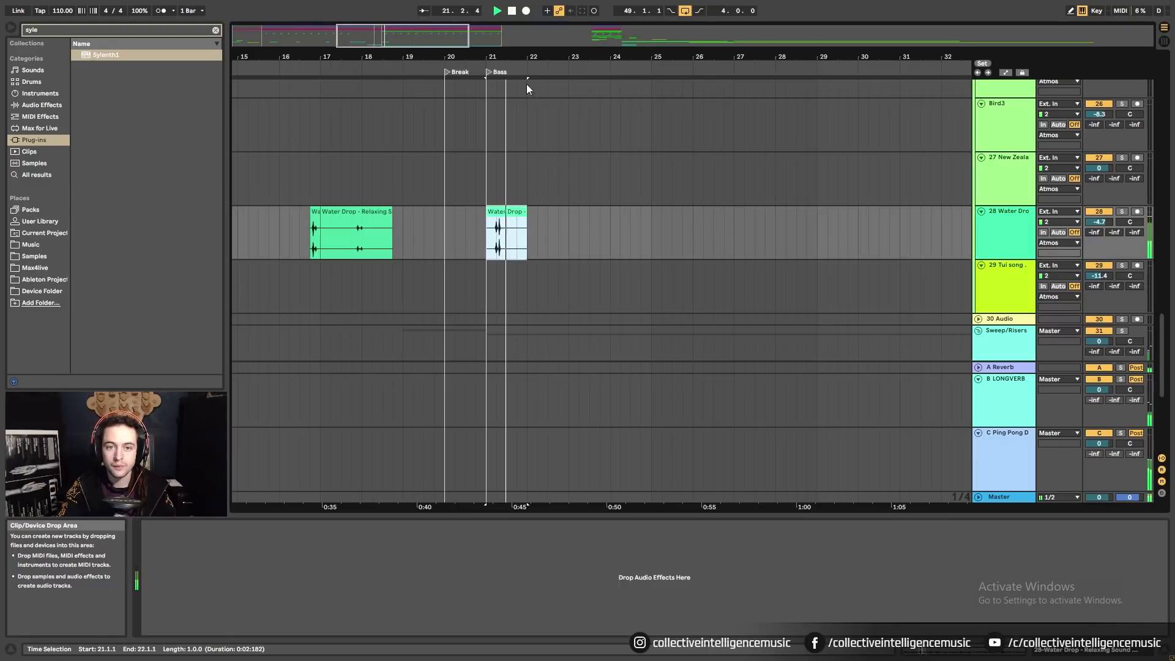
{"action": "left_click_drag", "start_coordinate": [526, 56], "coordinate": [518, 92]}
{"action": "key", "text": "space"}
Move the pasted clip half a bar later and trim it to a single two-beat drop.
{"action": "left_click_drag", "start_coordinate": [484, 212], "coordinate": [549, 228]}
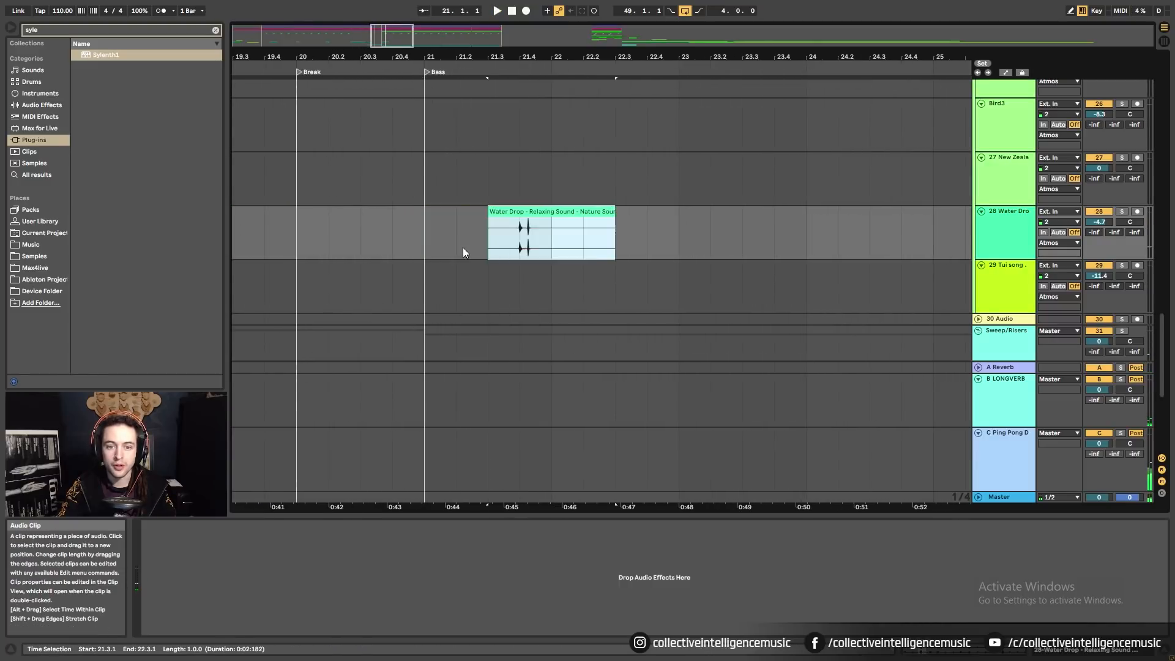
{"action": "left_click", "coordinate": [432, 240]}
{"action": "key", "text": "space"}
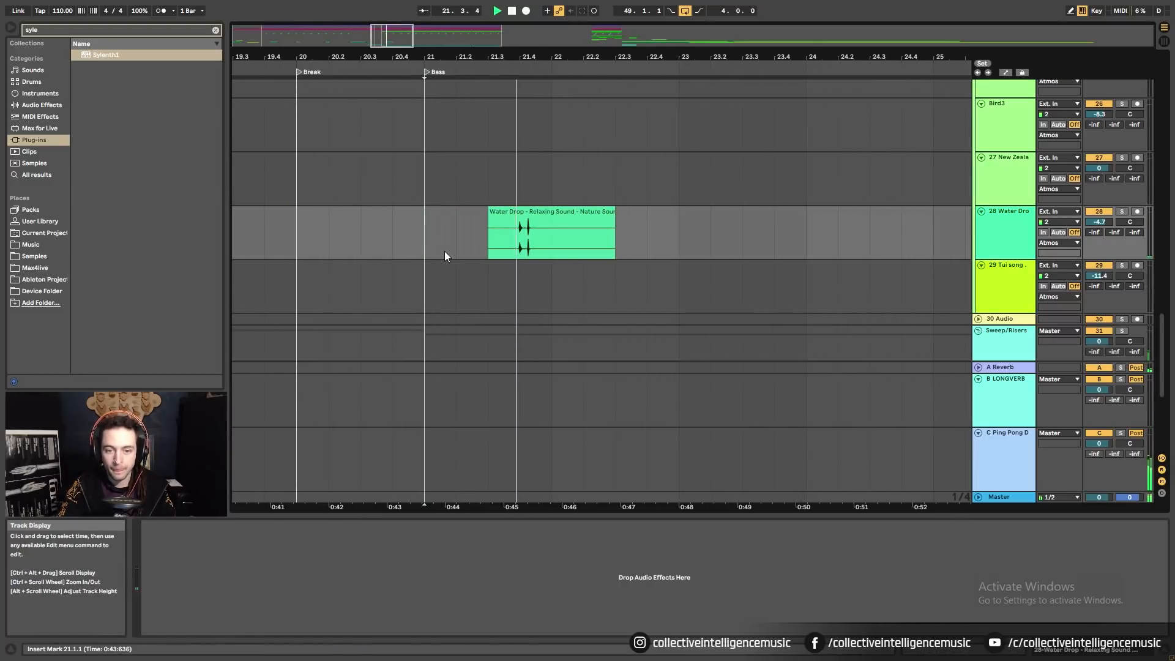
{"action": "left_click_drag", "start_coordinate": [613, 226], "coordinate": [556, 228]}
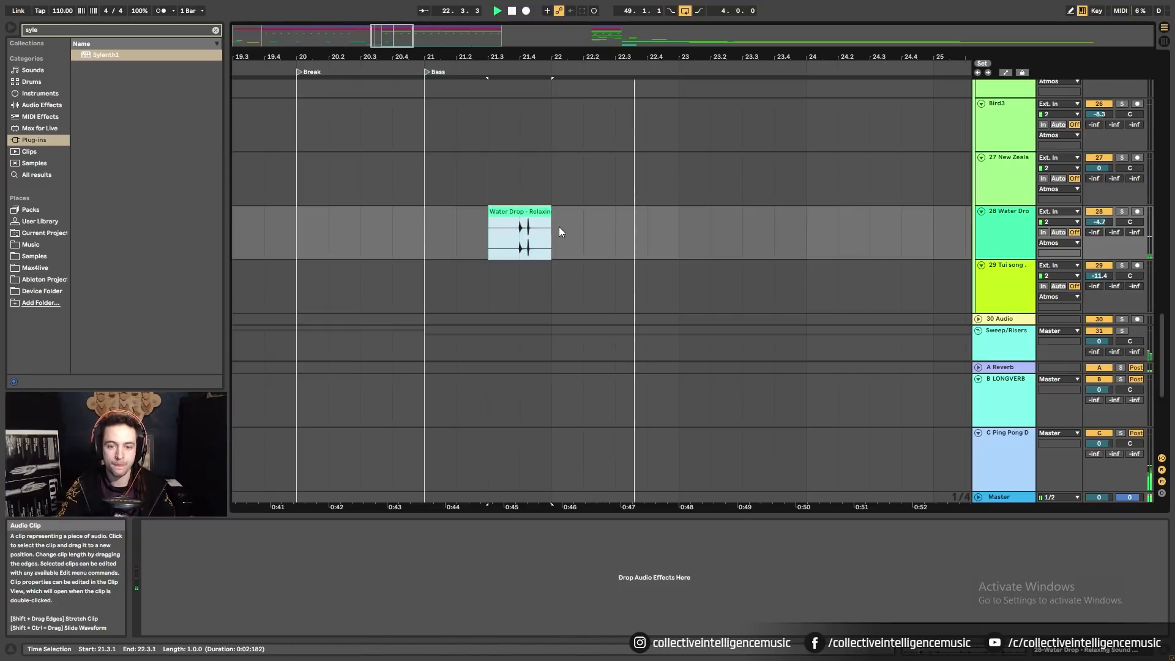
{"action": "key", "text": "space"}
{"action": "left_click", "coordinate": [432, 236]}
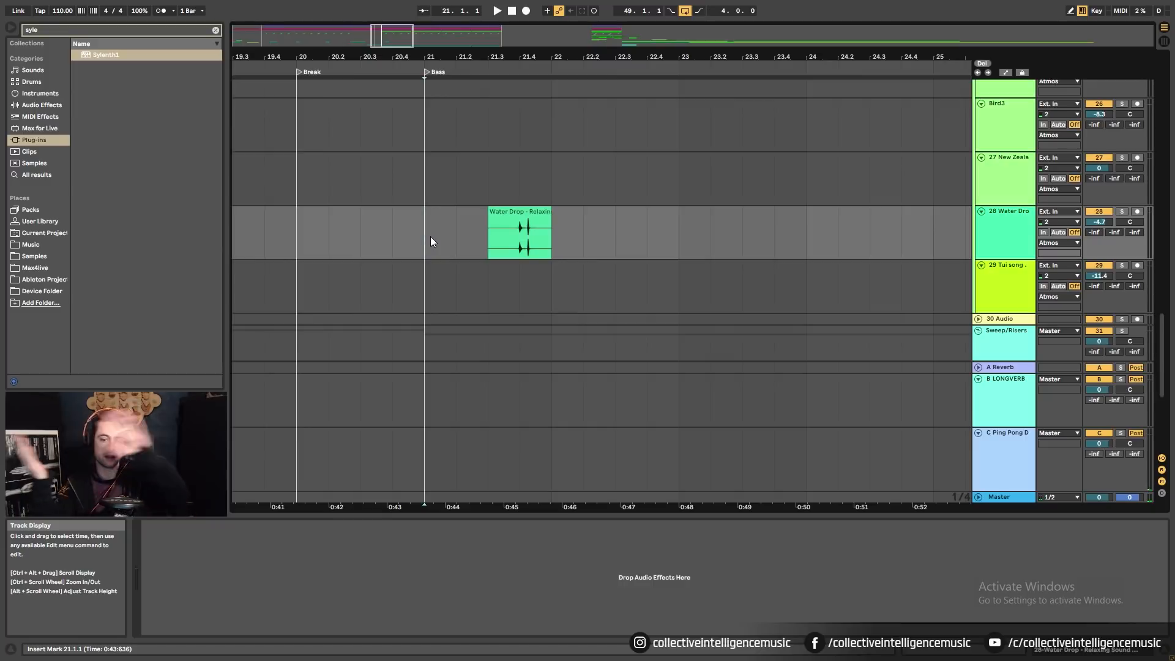
{"action": "key", "text": "space"}
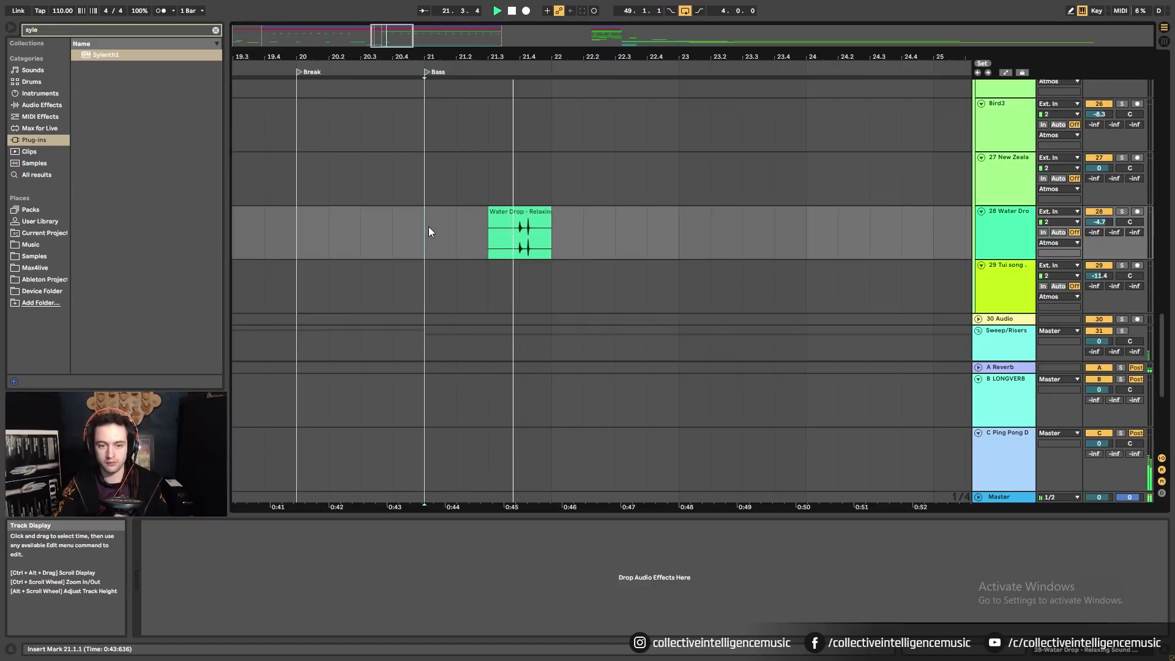
{"action": "left_click", "coordinate": [1122, 212]}
{"action": "left_click_drag", "start_coordinate": [1163, 331], "coordinate": [1161, 73]}
{"action": "left_click", "coordinate": [1122, 85]}
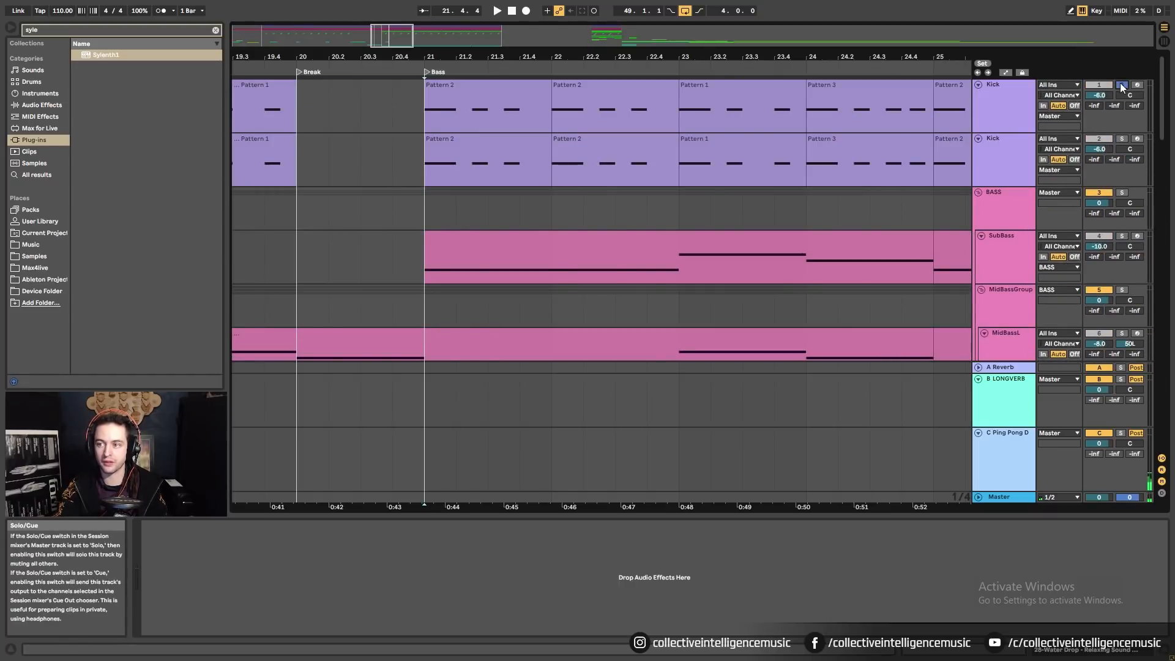
{"action": "left_click", "coordinate": [1123, 138]}
{"action": "left_click_drag", "start_coordinate": [1163, 115], "coordinate": [1164, 194]}
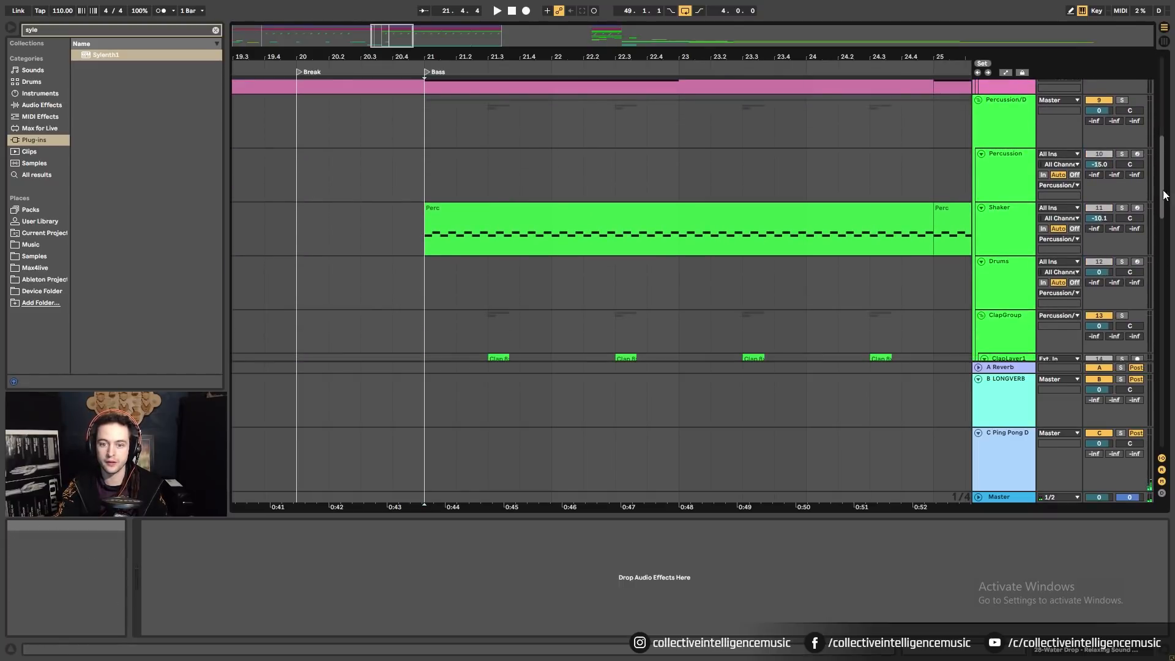
{"action": "key", "text": "space"}
{"action": "scroll", "coordinate": [749, 211], "scroll_direction": "down", "scroll_amount": 5}
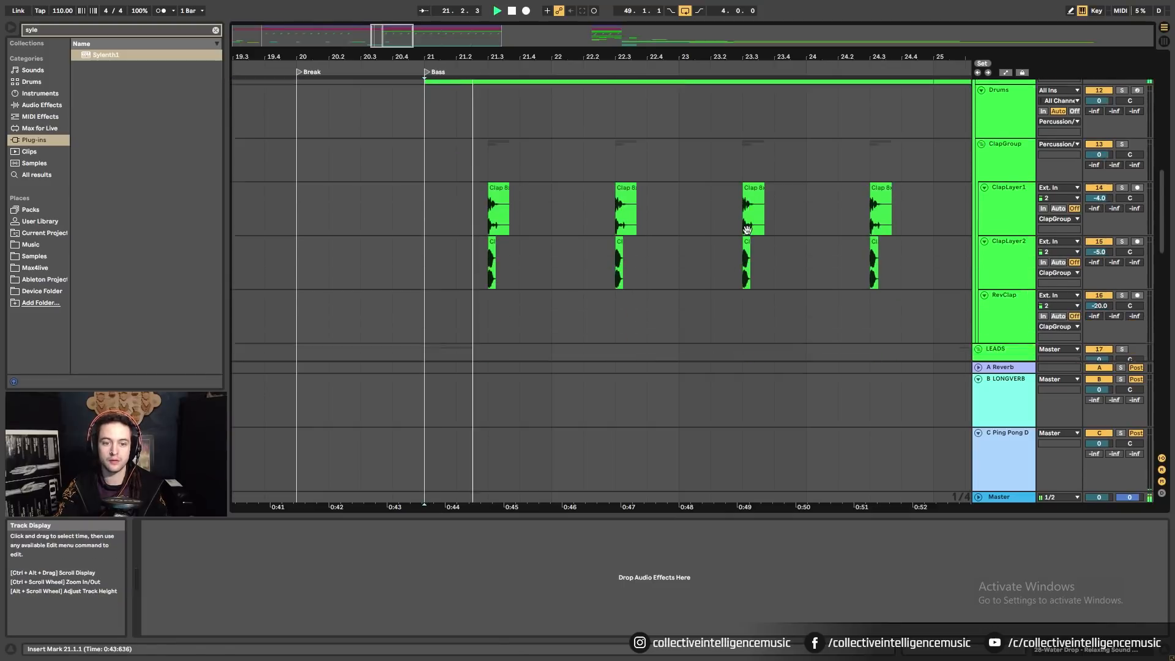
{"action": "scroll", "coordinate": [740, 238], "scroll_direction": "down", "scroll_amount": 5}
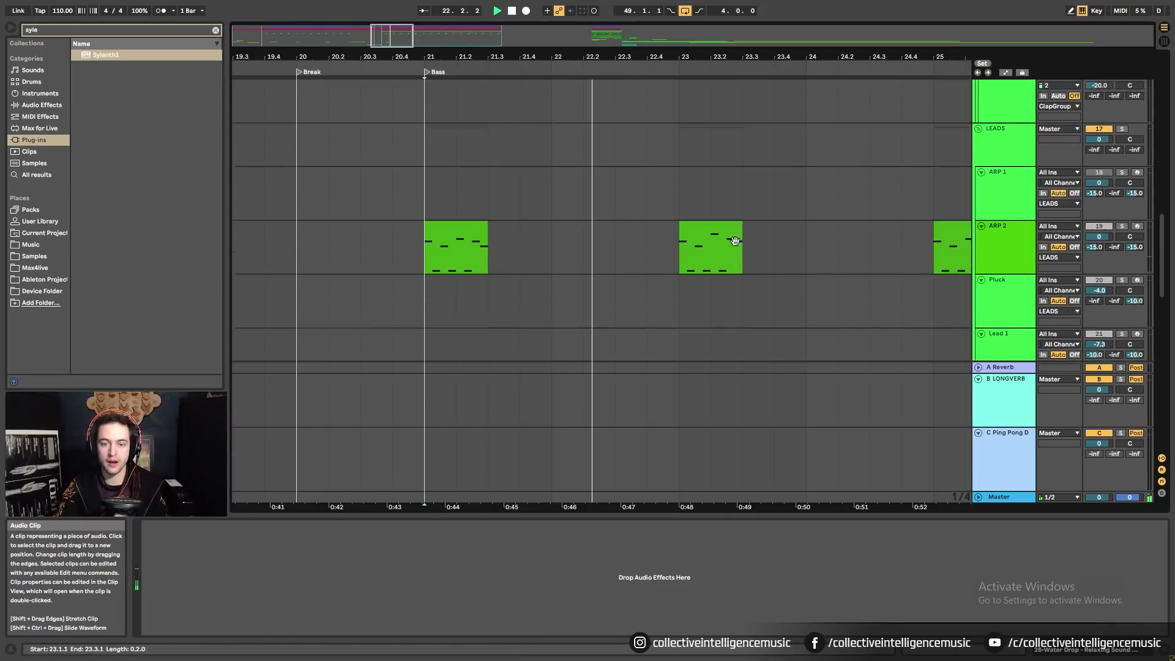
{"action": "scroll", "coordinate": [737, 247], "scroll_direction": "down", "scroll_amount": 5}
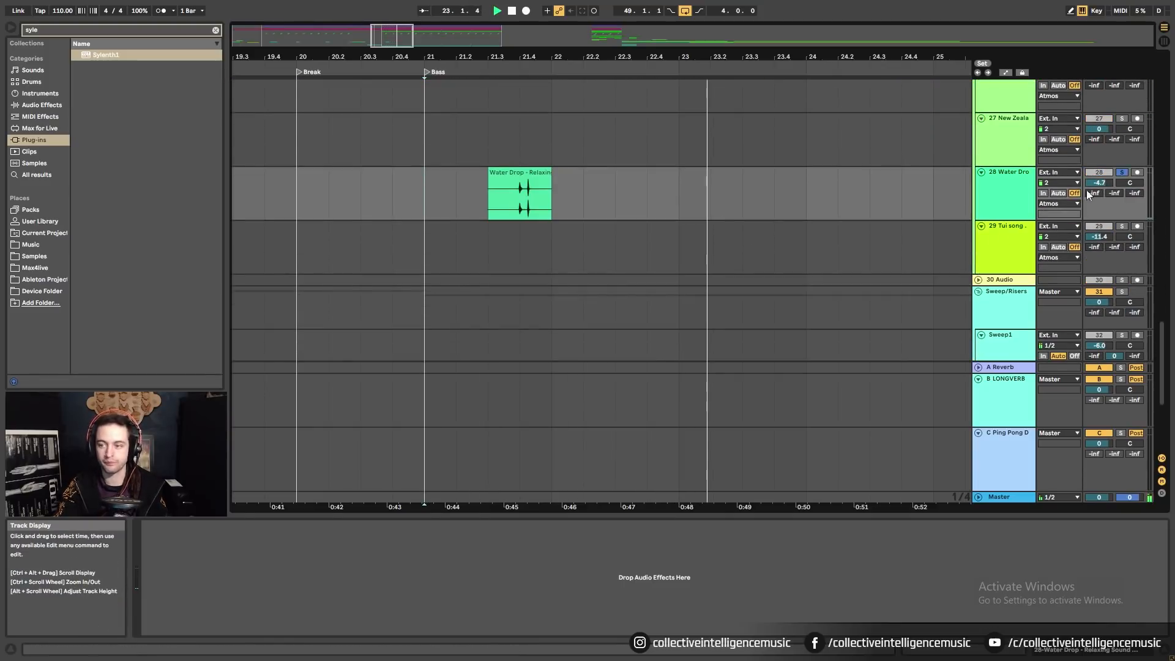
{"action": "left_click", "coordinate": [1121, 173]}
{"action": "left_click", "coordinate": [1121, 174]}
{"action": "left_click_drag", "start_coordinate": [755, 55], "coordinate": [612, 26]}
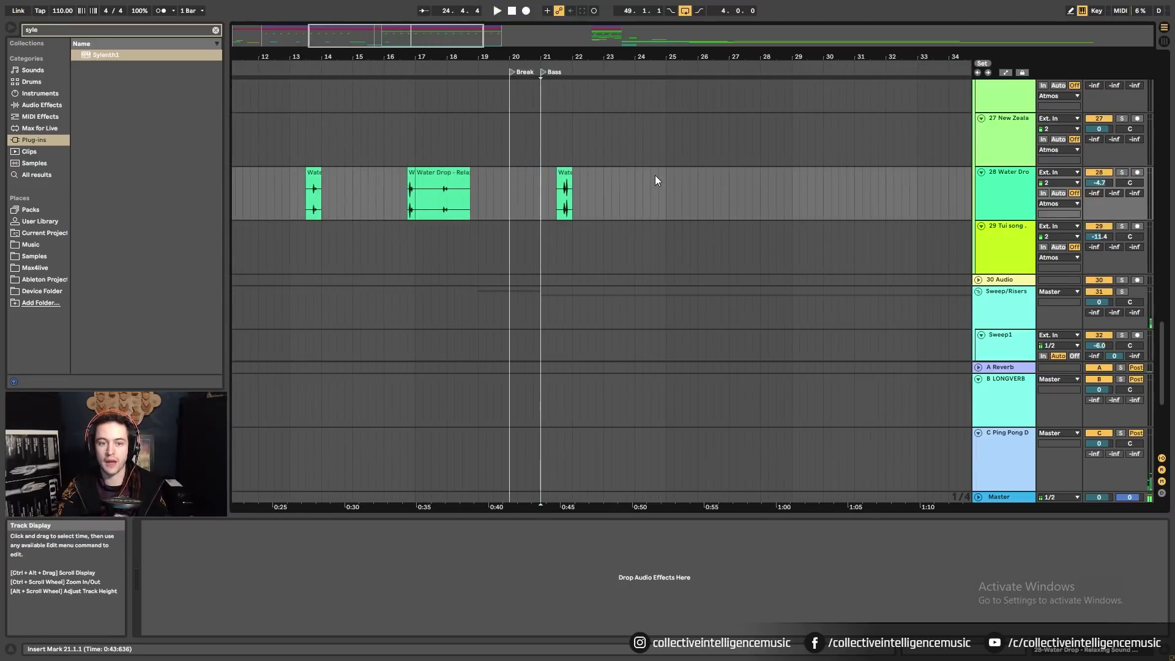
Copy the short Water Drop clip from bar 21 to around bar 24.
{"action": "left_click", "coordinate": [439, 189]}
{"action": "left_click_drag", "start_coordinate": [439, 189], "coordinate": [661, 191]}
{"action": "left_click", "coordinate": [543, 193]}
{"action": "key", "text": "space"}
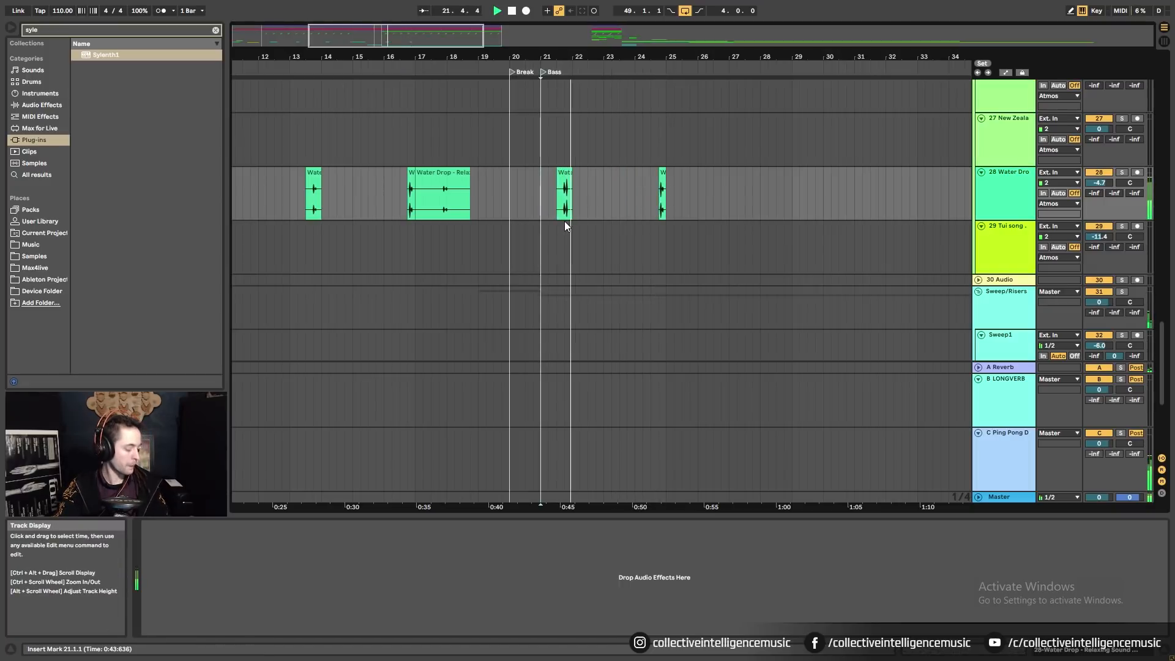
{"action": "scroll", "coordinate": [670, 220], "scroll_direction": "up", "scroll_amount": 5}
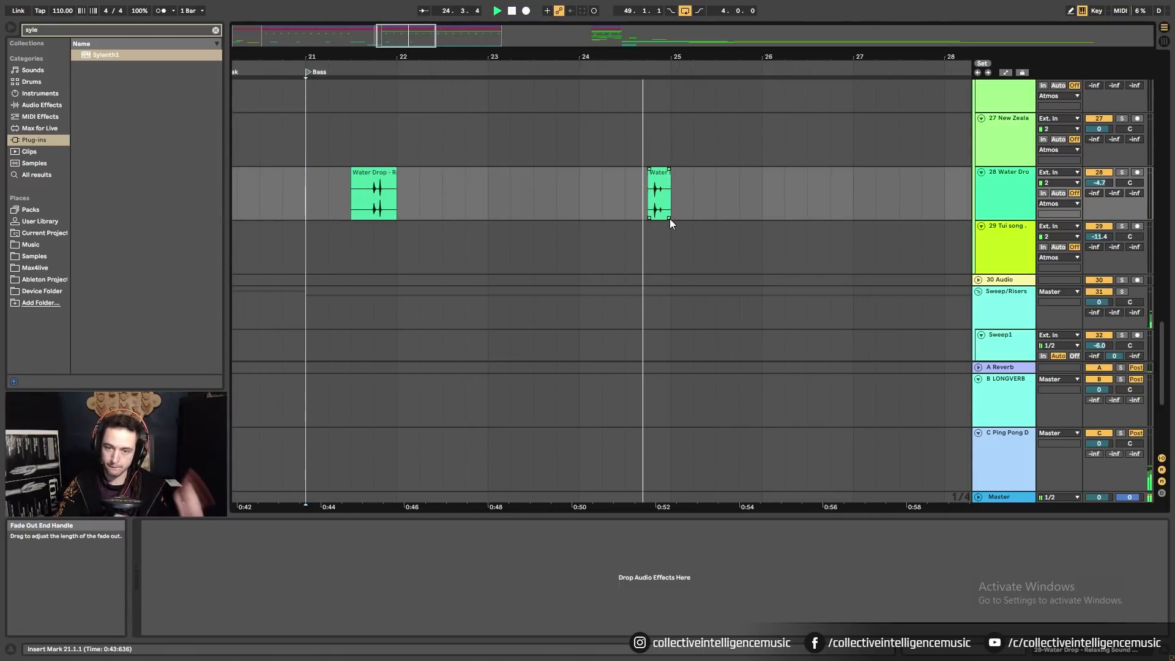
Set the grid to 1/8 and nudge the copied Water Drop hits an eighth earlier.
{"action": "right_click", "coordinate": [632, 196]}
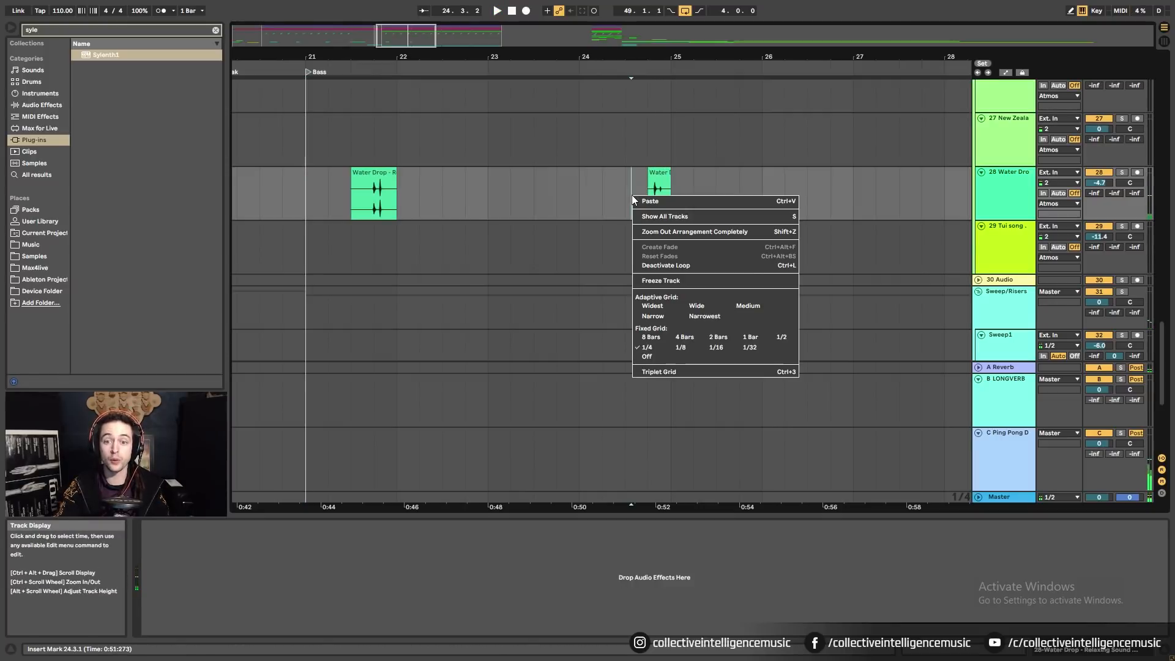
{"action": "left_click", "coordinate": [680, 347]}
{"action": "left_click_drag", "start_coordinate": [660, 196], "coordinate": [649, 196]}
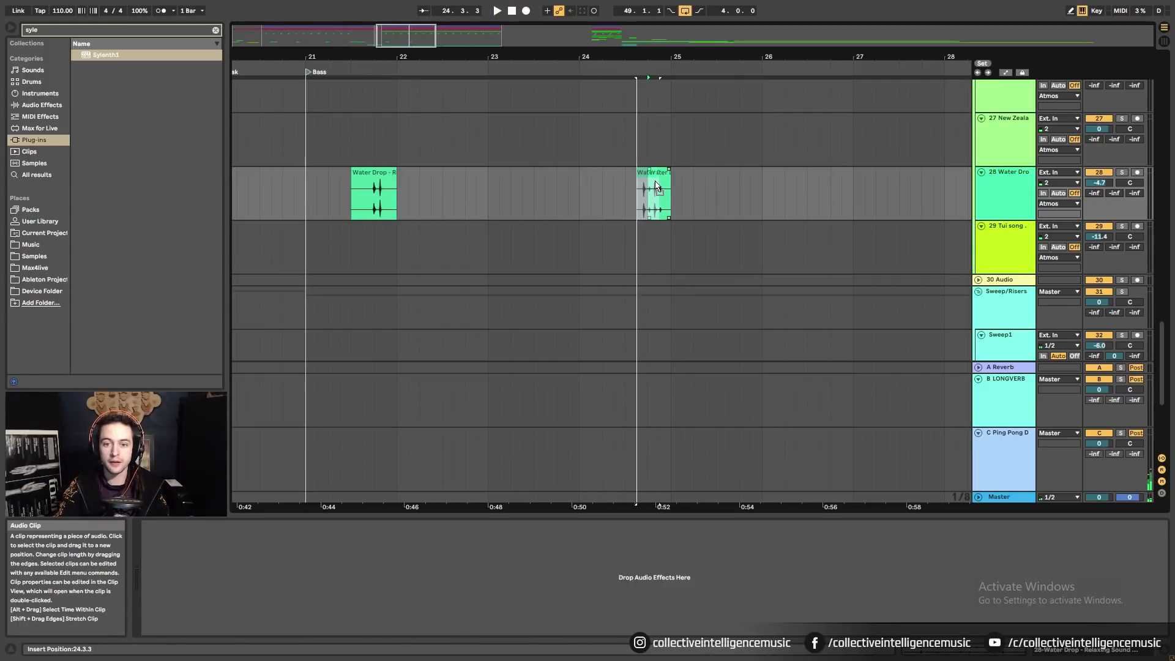
{"action": "left_click", "coordinate": [578, 197]}
{"action": "key", "text": "space"}
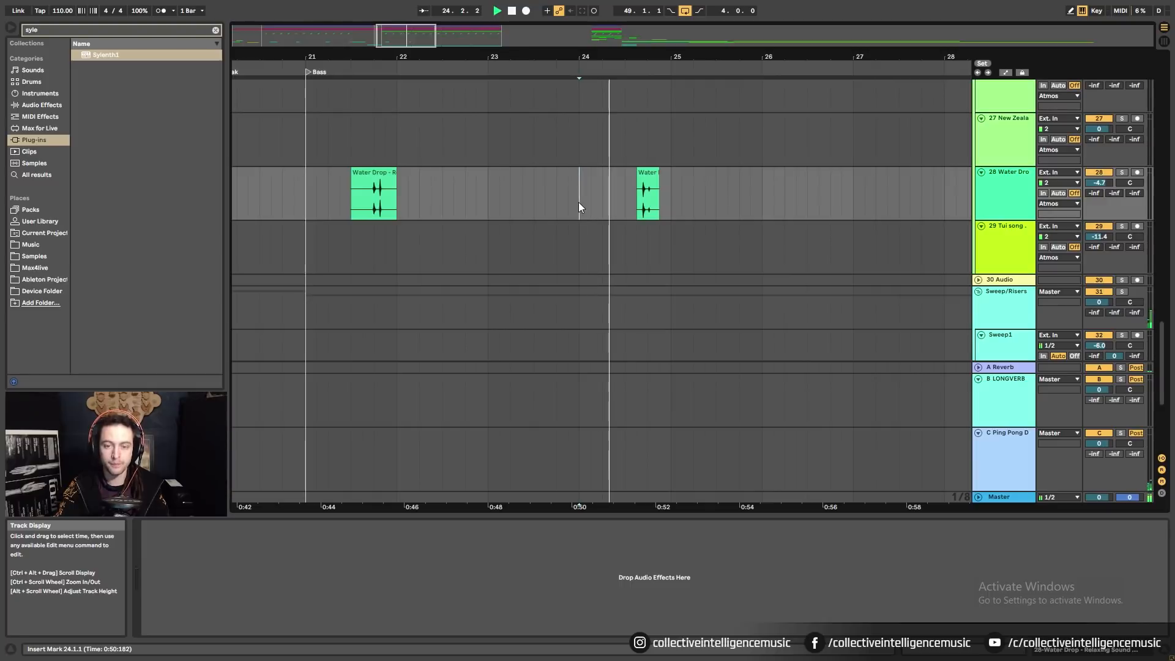
{"action": "key", "text": "space"}
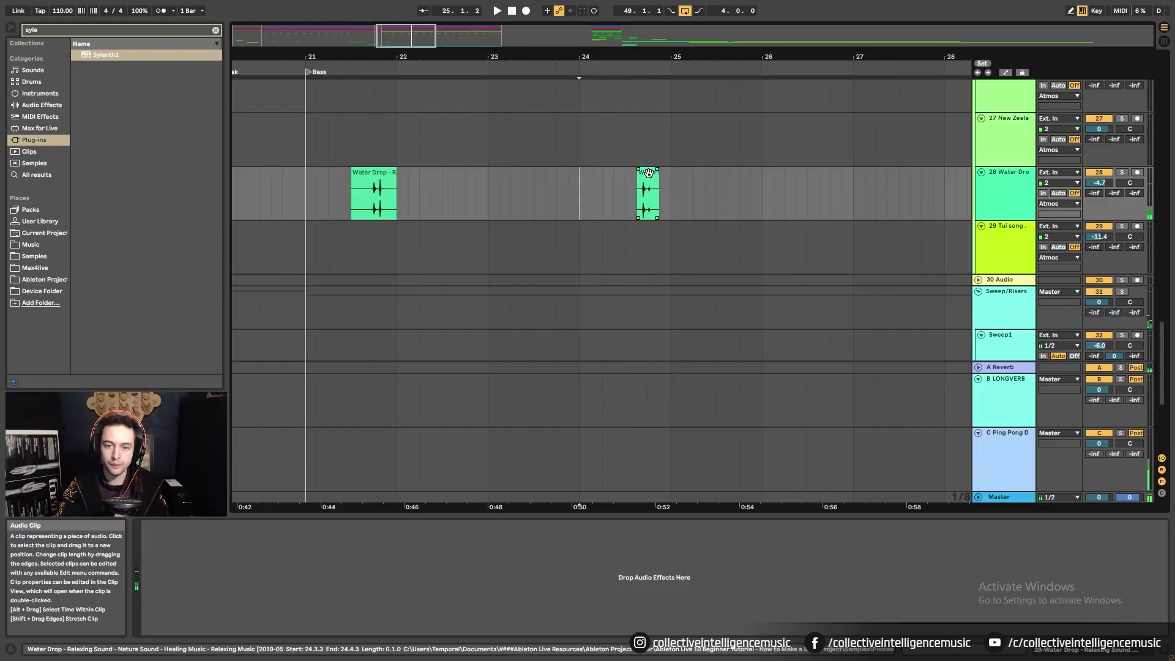
{"action": "left_click_drag", "start_coordinate": [647, 173], "coordinate": [635, 174]}
{"action": "left_click", "coordinate": [579, 189]}
{"action": "key", "text": "space"}
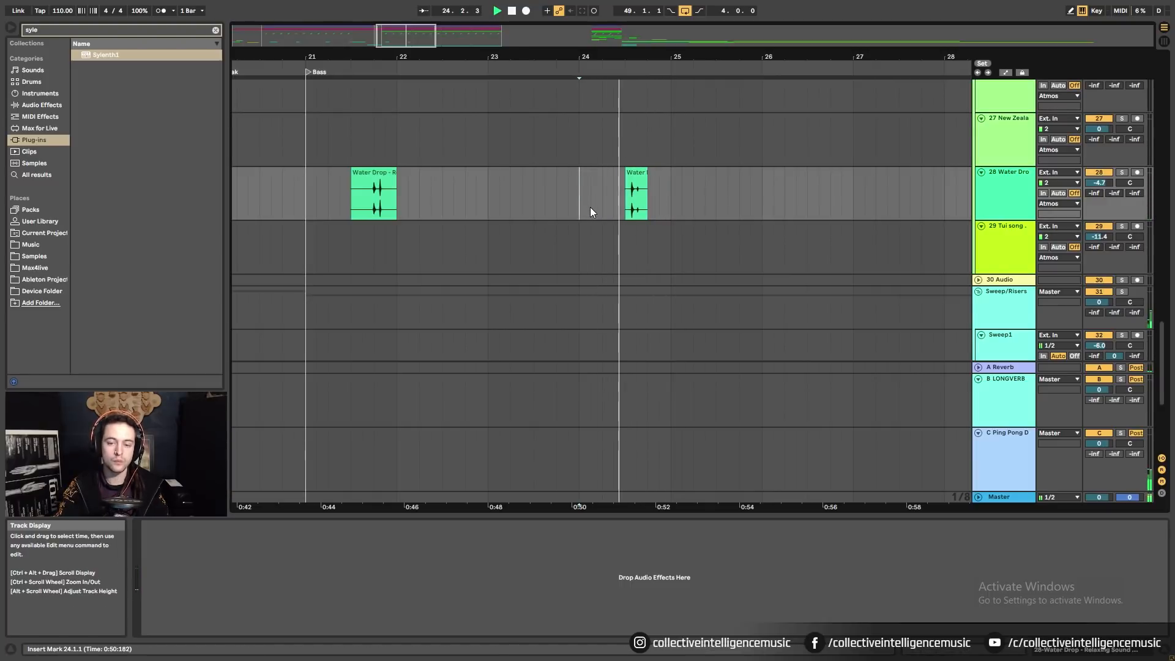
Place the Water Drop hit at 24.3.3, then nudge it a sixteenth later on a 1/16 grid.
{"action": "left_click_drag", "start_coordinate": [645, 56], "coordinate": [651, 92]}
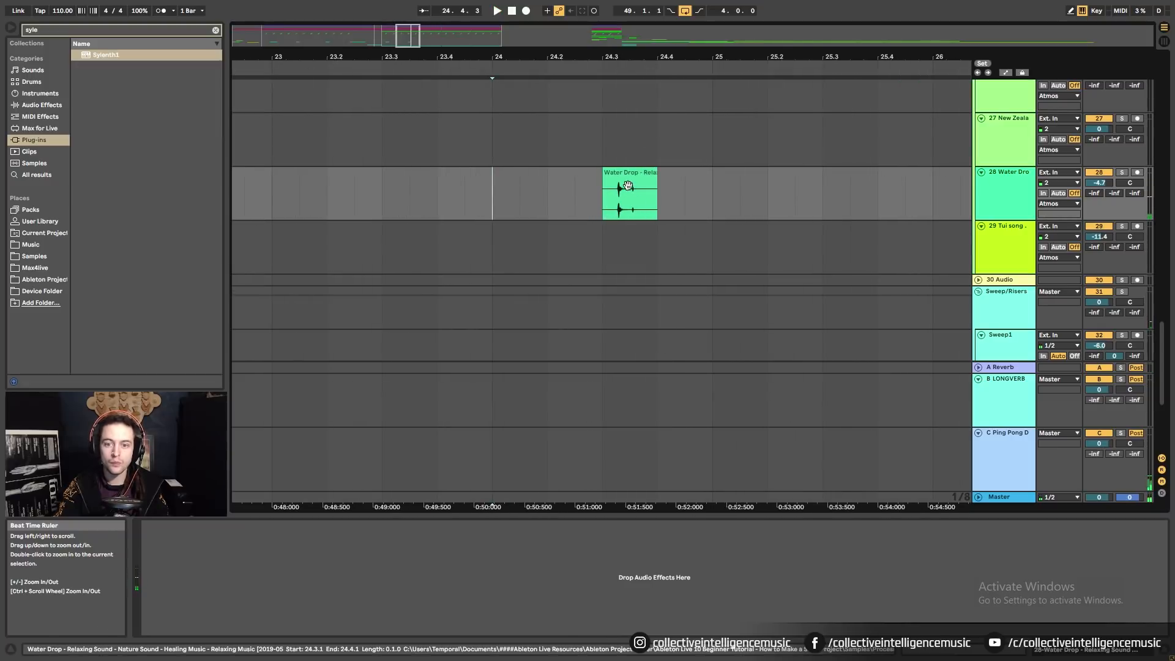
{"action": "left_click_drag", "start_coordinate": [628, 175], "coordinate": [654, 185]}
{"action": "right_click", "coordinate": [590, 203]}
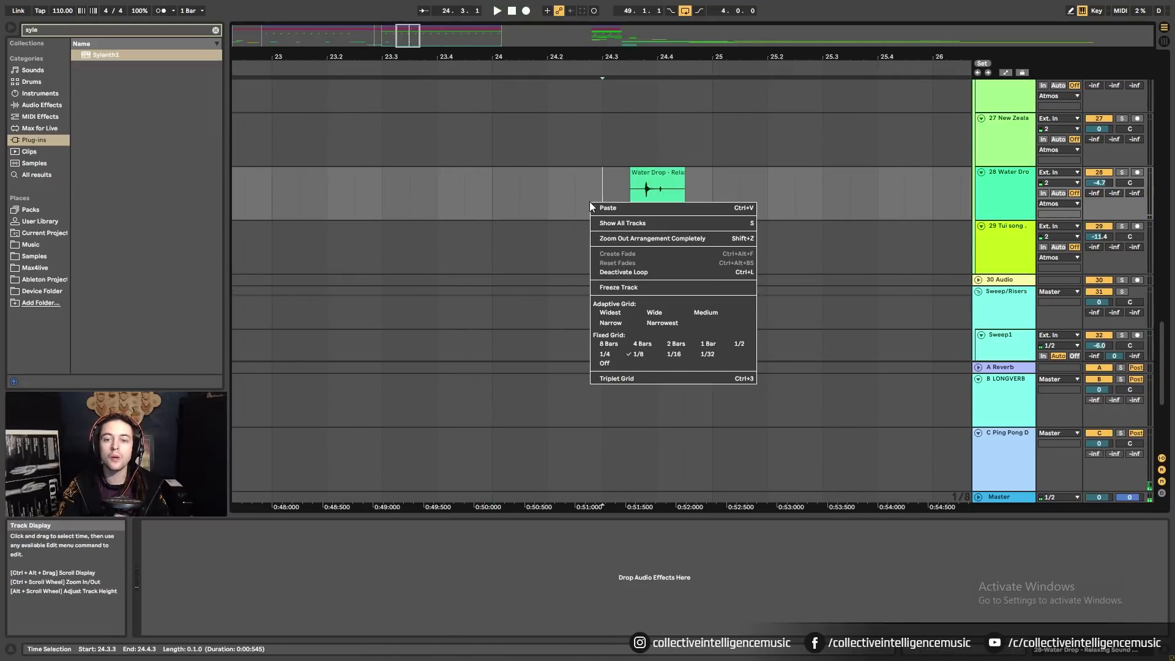
{"action": "left_click", "coordinate": [674, 354]}
{"action": "key", "text": "Right"}
{"action": "left_click", "coordinate": [533, 212]}
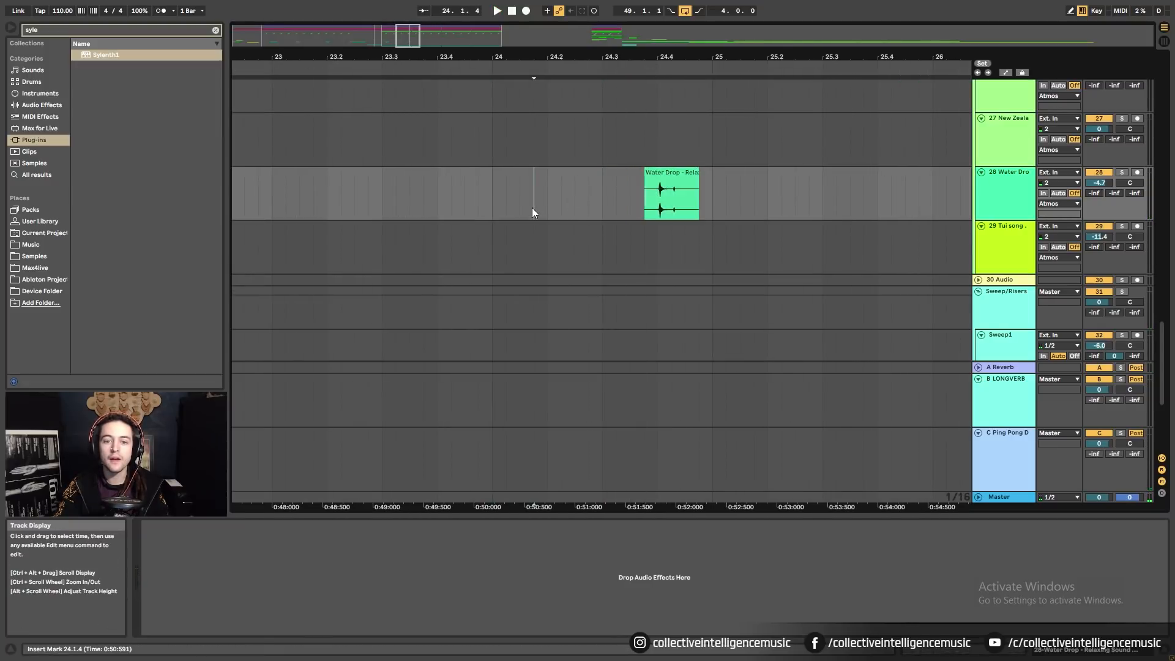
{"action": "left_click", "coordinate": [493, 206]}
{"action": "key", "text": "space"}
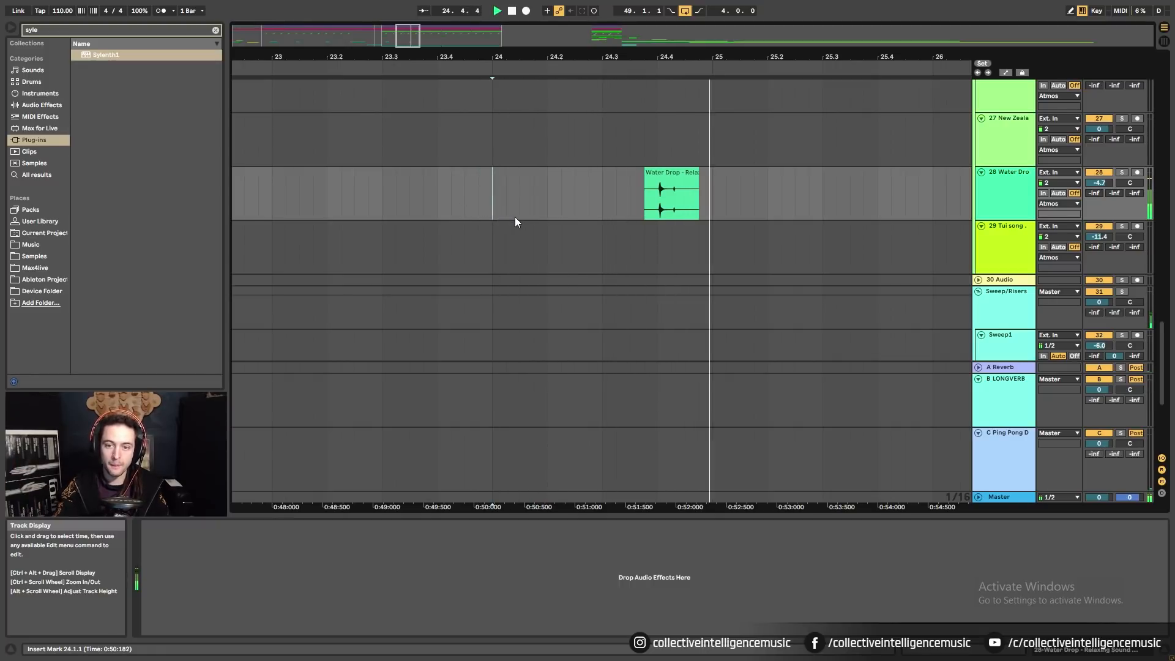
{"action": "key", "text": "space"}
{"action": "key", "text": "space"}
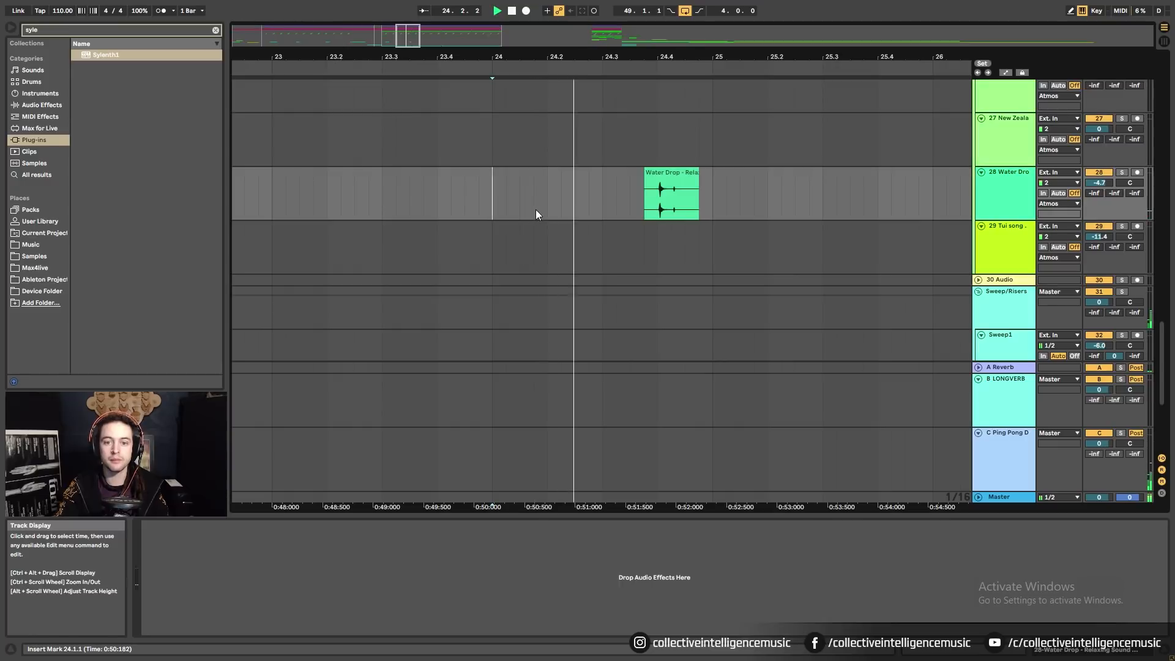
Set the arrangement's fixed grid to 2 bars.
{"action": "left_click_drag", "start_coordinate": [641, 57], "coordinate": [613, 37]}
{"action": "right_click", "coordinate": [661, 205]}
{"action": "left_click", "coordinate": [755, 344]}
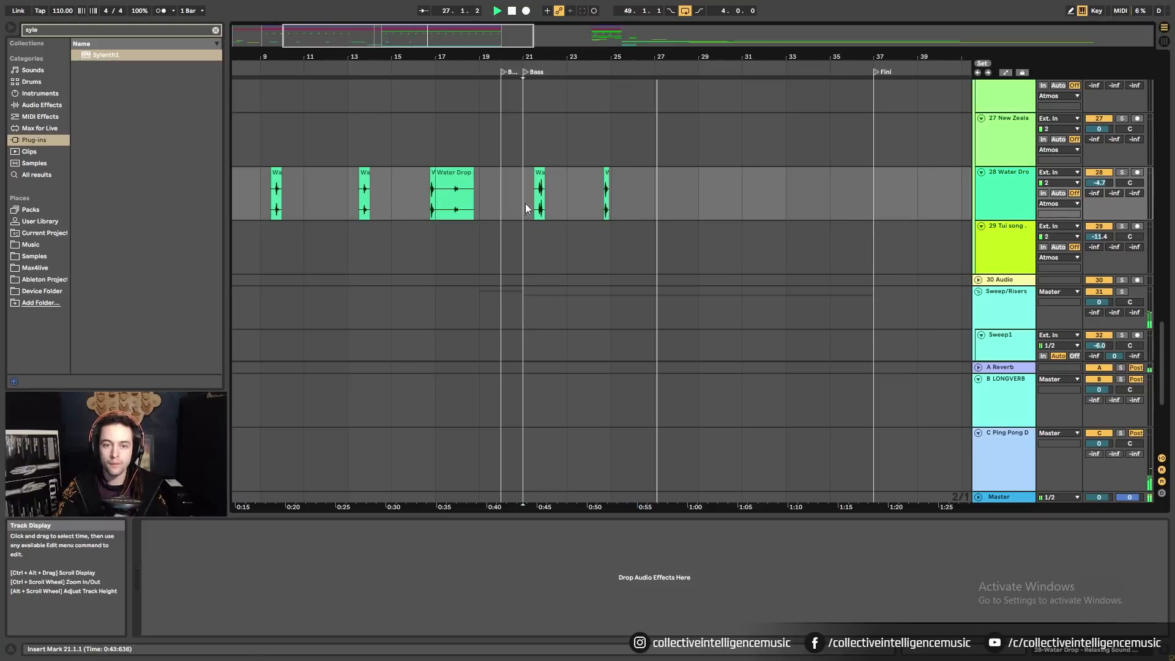
Duplicate the Water Drop selection from bars 21–29 into bars 29–37.
{"action": "left_click_drag", "start_coordinate": [525, 203], "coordinate": [704, 203]}
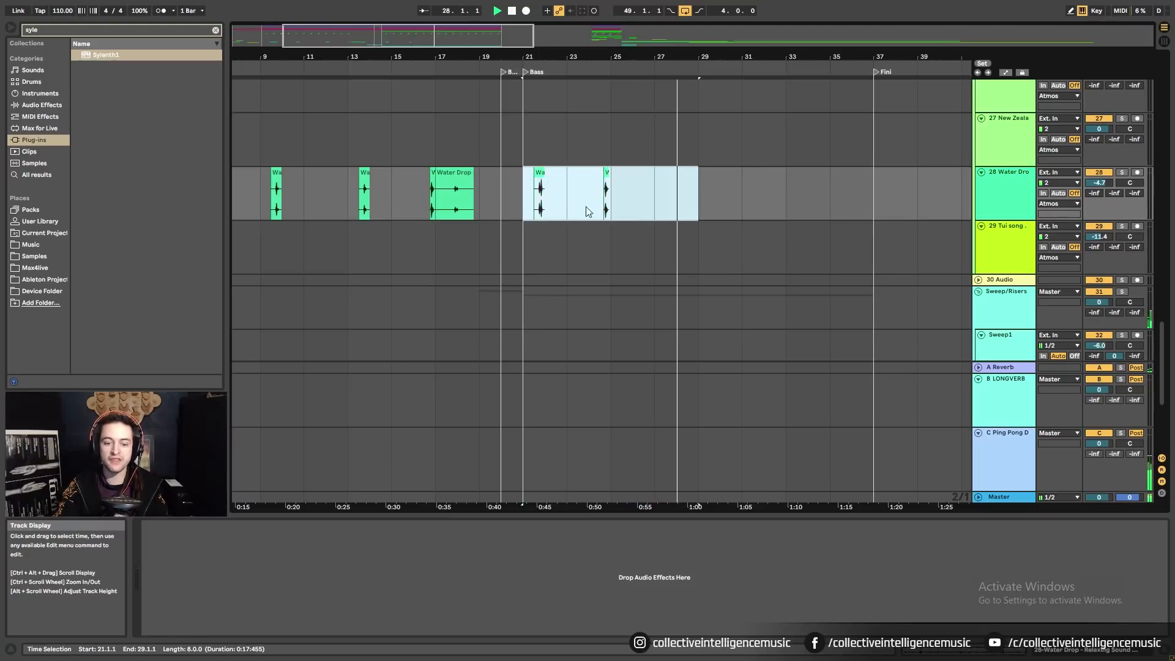
{"action": "key", "text": "ctrl+d"}
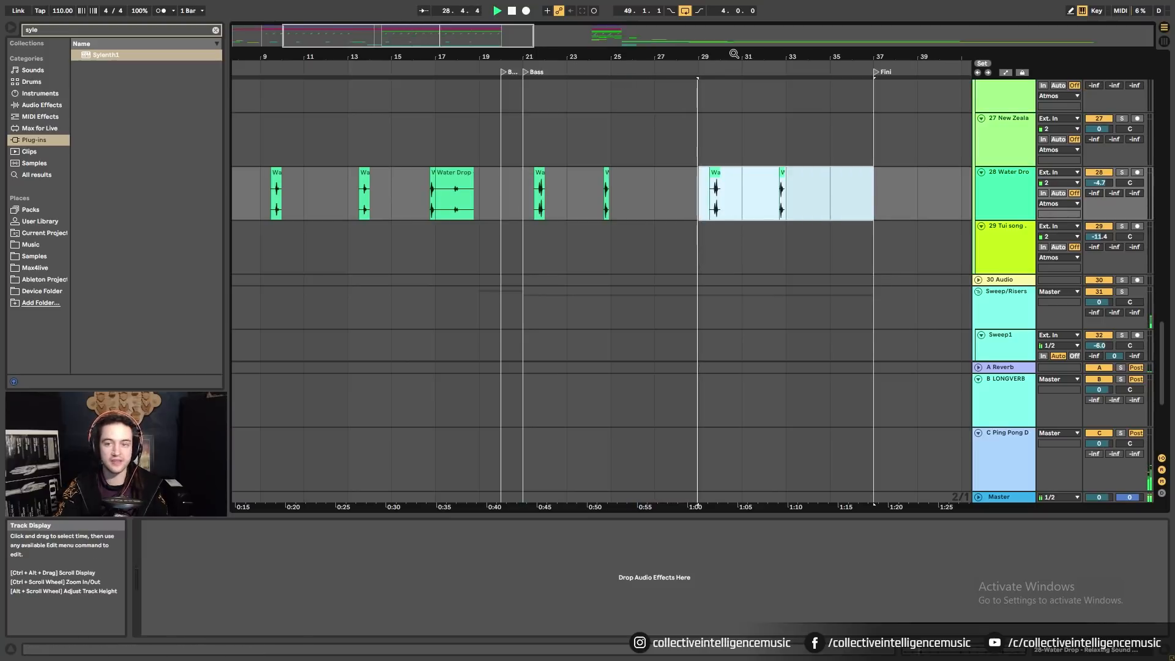
{"action": "left_click_drag", "start_coordinate": [732, 57], "coordinate": [623, 53]}
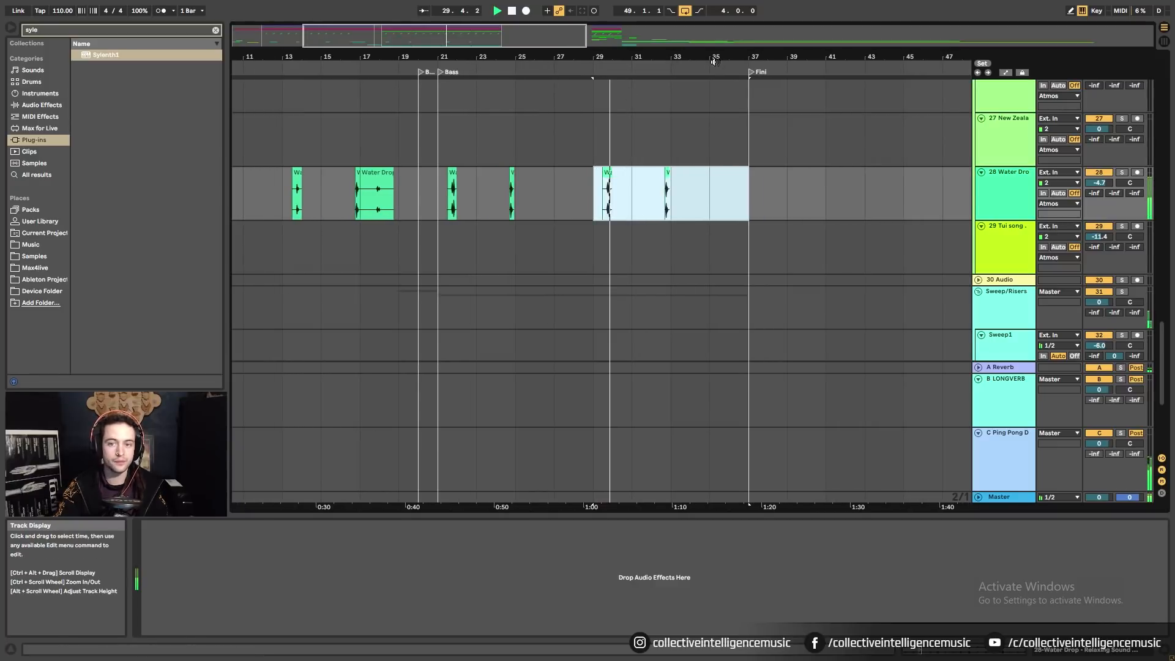
{"action": "left_click_drag", "start_coordinate": [716, 56], "coordinate": [618, 37]}
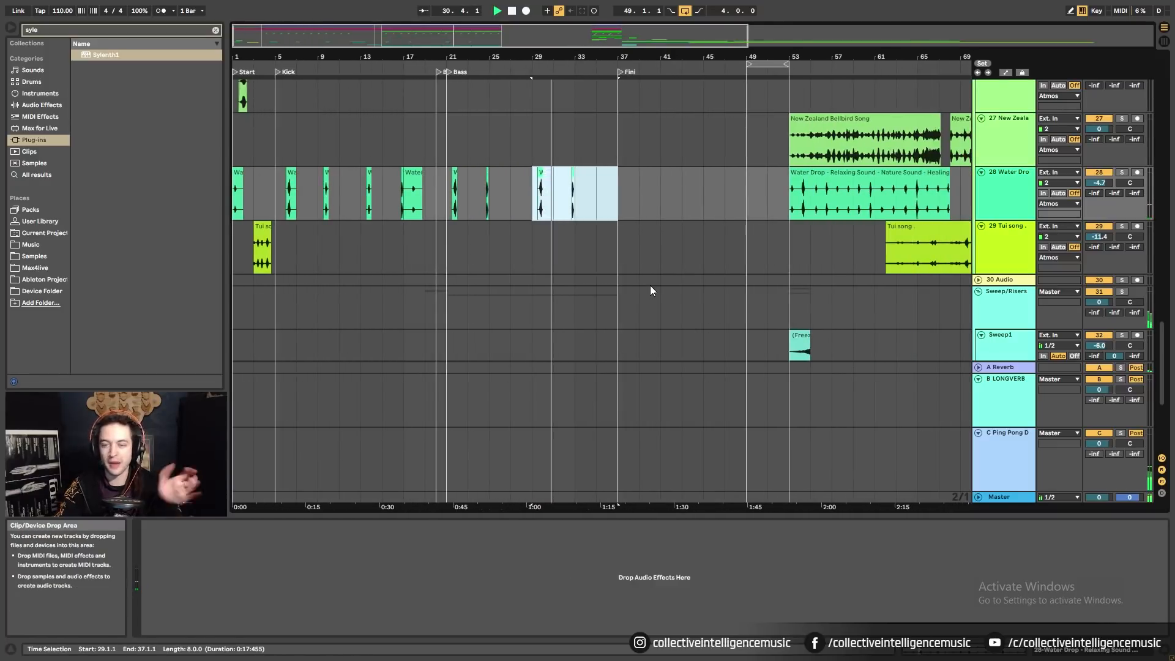
Select the Tui song clip at bar 3 and play it back.
{"action": "left_click_drag", "start_coordinate": [236, 256], "coordinate": [392, 259]}
{"action": "left_click", "coordinate": [339, 259]}
{"action": "left_click_drag", "start_coordinate": [246, 260], "coordinate": [288, 262]}
{"action": "left_click", "coordinate": [357, 256]}
{"action": "left_click", "coordinate": [260, 260]}
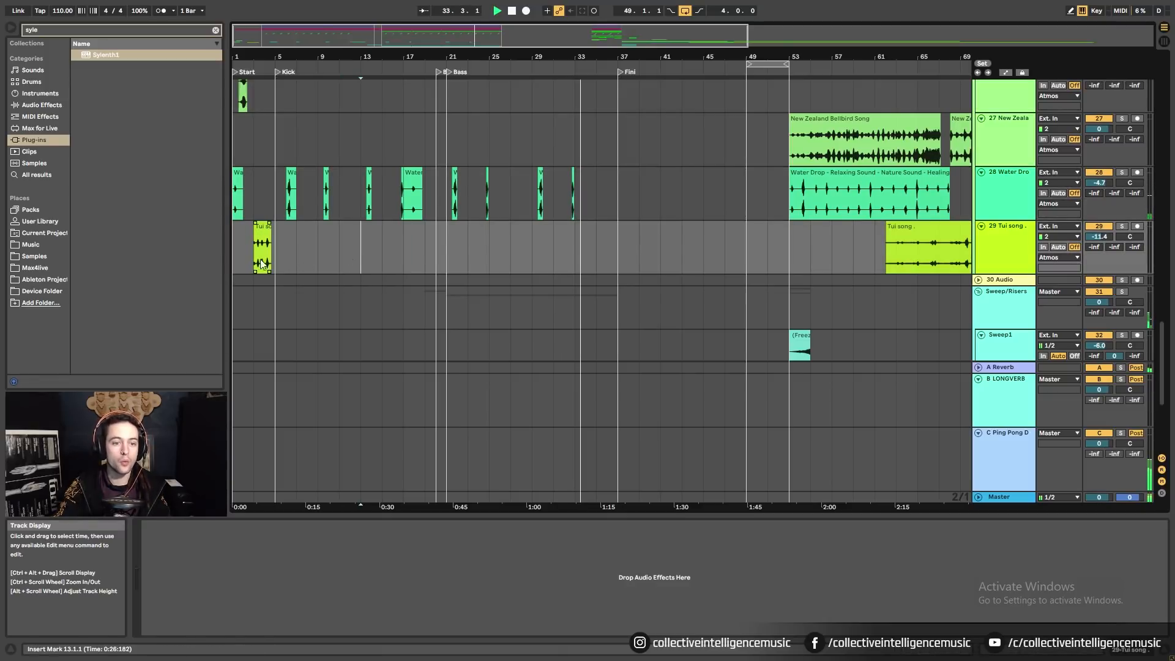
{"action": "left_click", "coordinate": [262, 248]}
{"action": "key", "text": "space"}
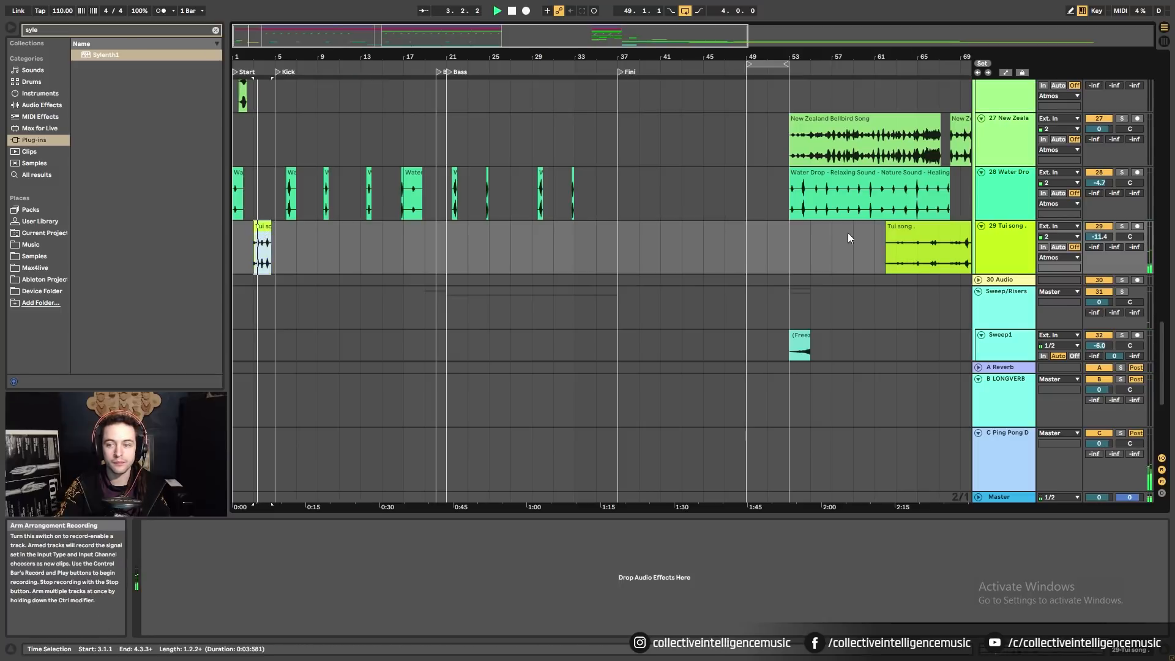
Paste a copy of the Tui song clip at bar 19 and audition from bar 17.
{"action": "key", "text": "space"}
{"action": "left_click", "coordinate": [422, 247]}
{"action": "key", "text": "ctrl+v"}
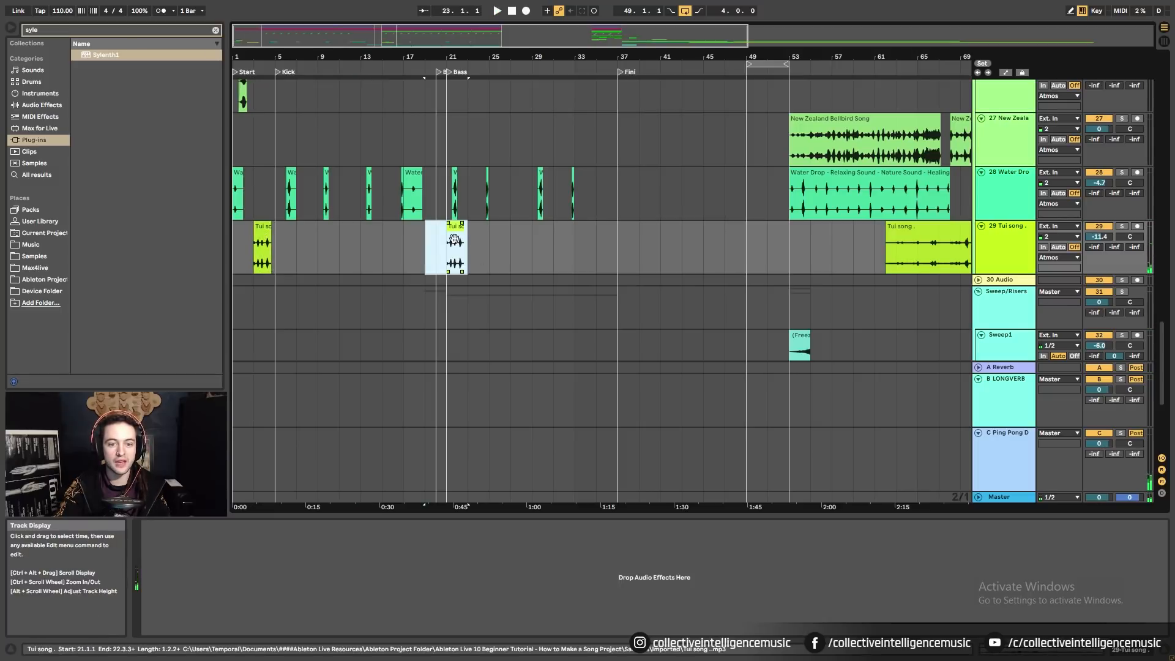
{"action": "left_click_drag", "start_coordinate": [455, 229], "coordinate": [437, 235]}
{"action": "left_click", "coordinate": [426, 264]}
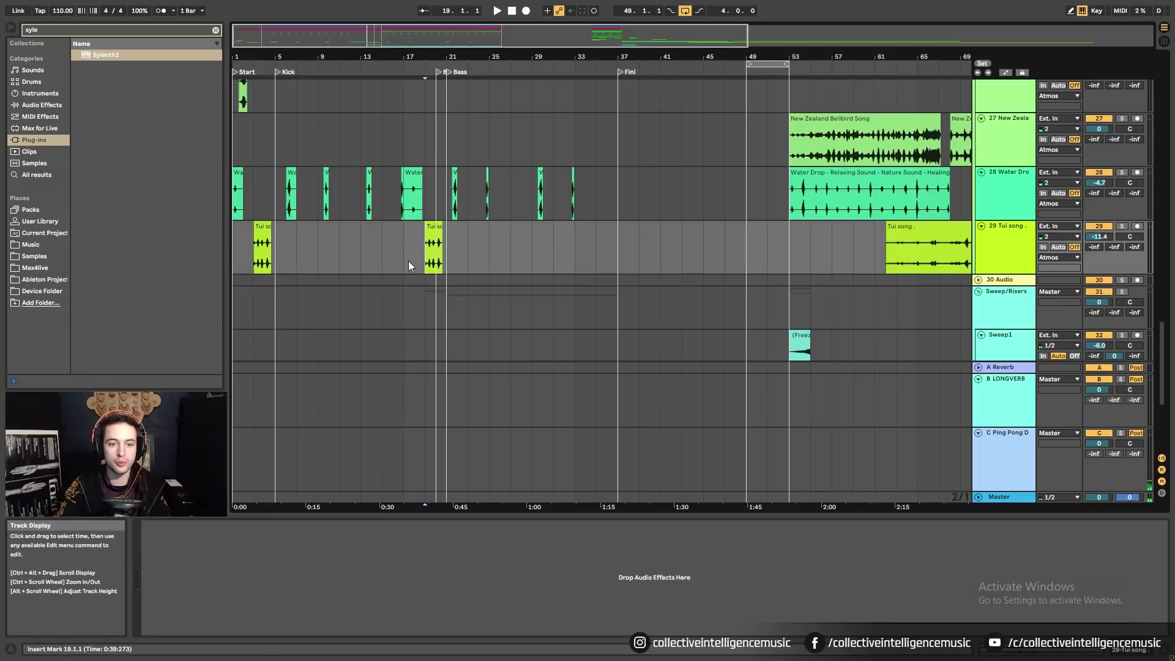
{"action": "left_click", "coordinate": [409, 262]}
{"action": "key", "text": "space"}
{"action": "left_click_drag", "start_coordinate": [437, 57], "coordinate": [501, 426]}
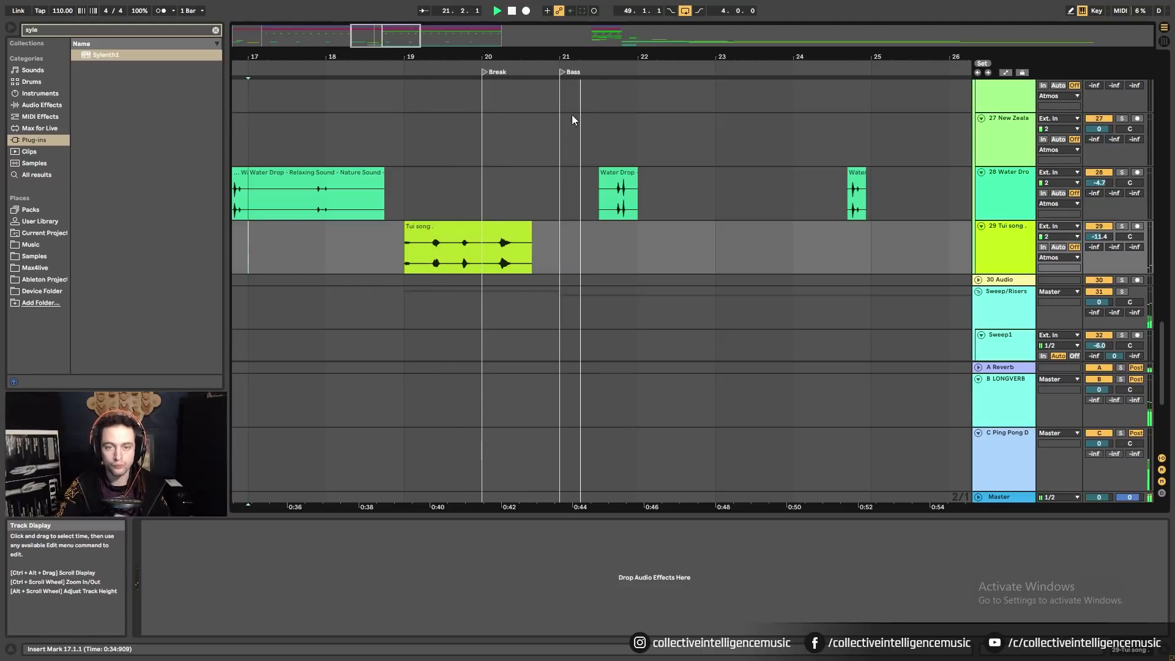
Stop playback and fold the Sweep/Risers group.
{"action": "scroll", "coordinate": [564, 270], "scroll_direction": "down", "scroll_amount": 5}
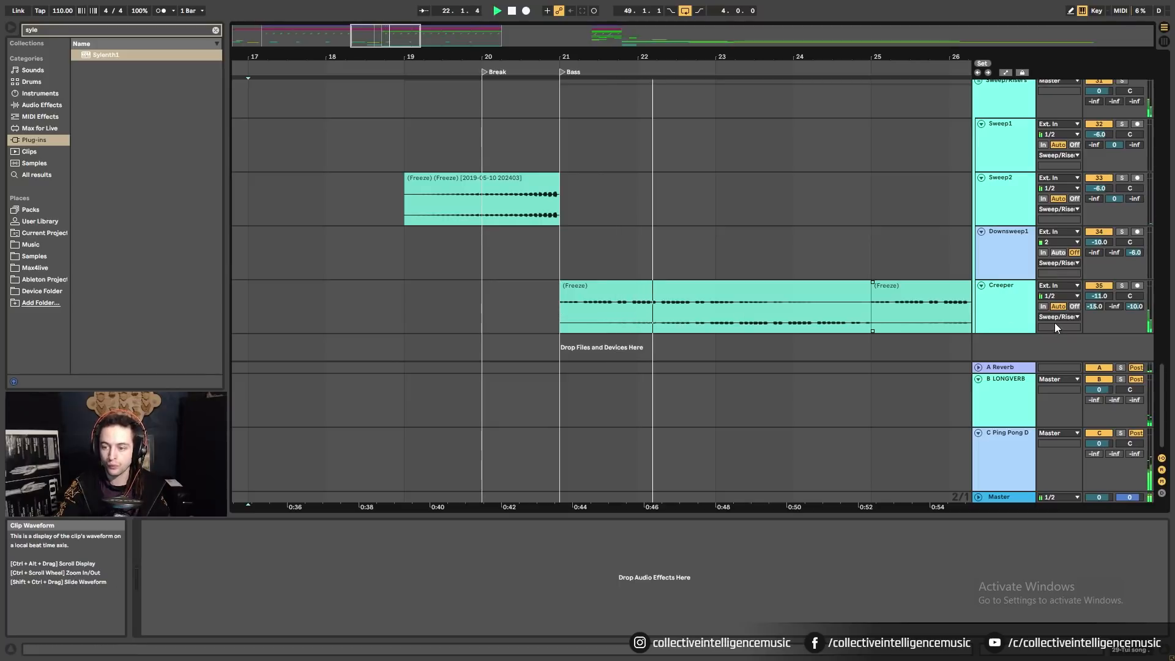
{"action": "key", "text": "space"}
{"action": "scroll", "coordinate": [675, 202], "scroll_direction": "up", "scroll_amount": 3}
{"action": "left_click", "coordinate": [977, 216]}
{"action": "left_click", "coordinate": [978, 203]}
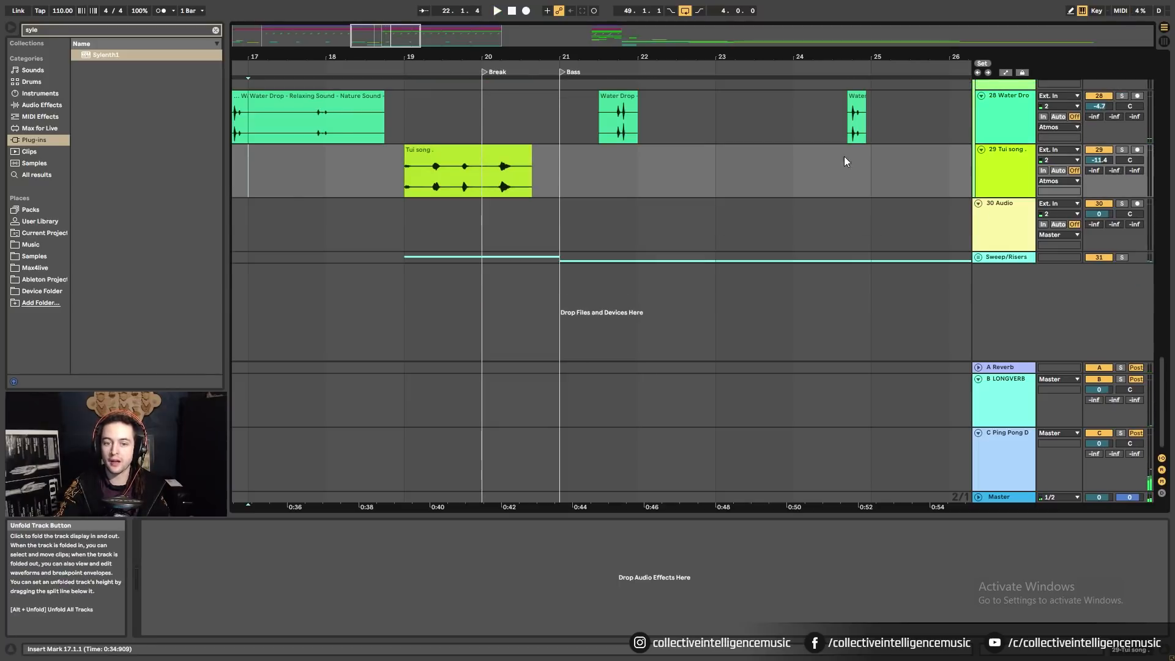
{"action": "scroll", "coordinate": [795, 183], "scroll_direction": "down", "scroll_amount": 5}
{"action": "scroll", "coordinate": [716, 257], "scroll_direction": "up", "scroll_amount": 3}
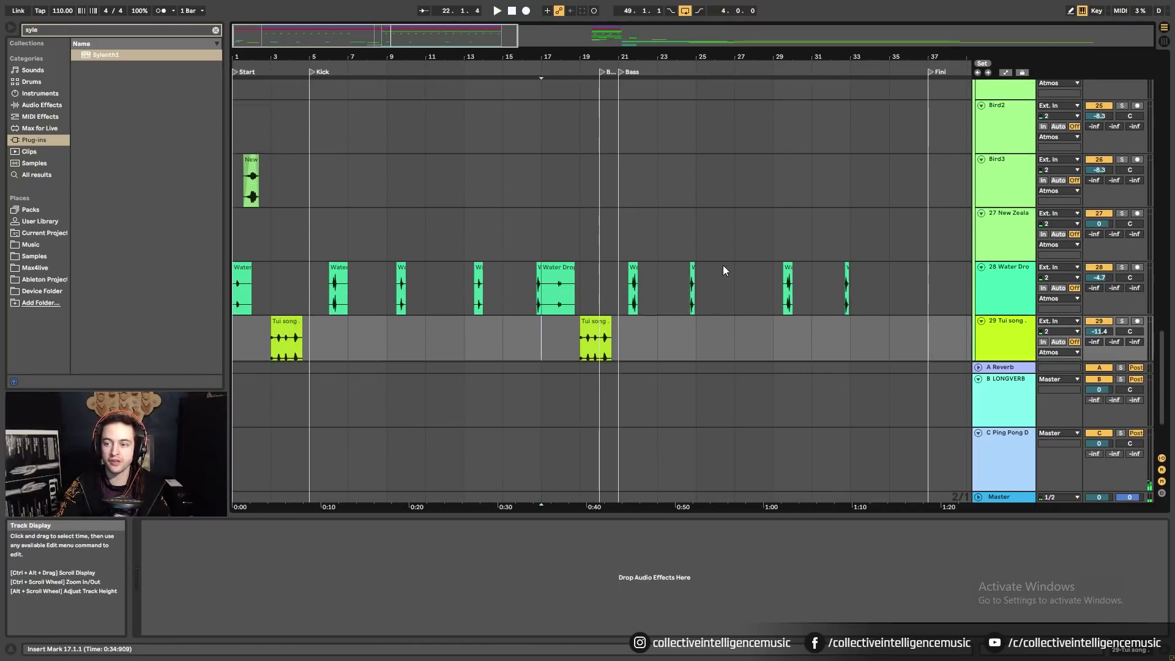
{"action": "scroll", "coordinate": [731, 263], "scroll_direction": "up", "scroll_amount": 8}
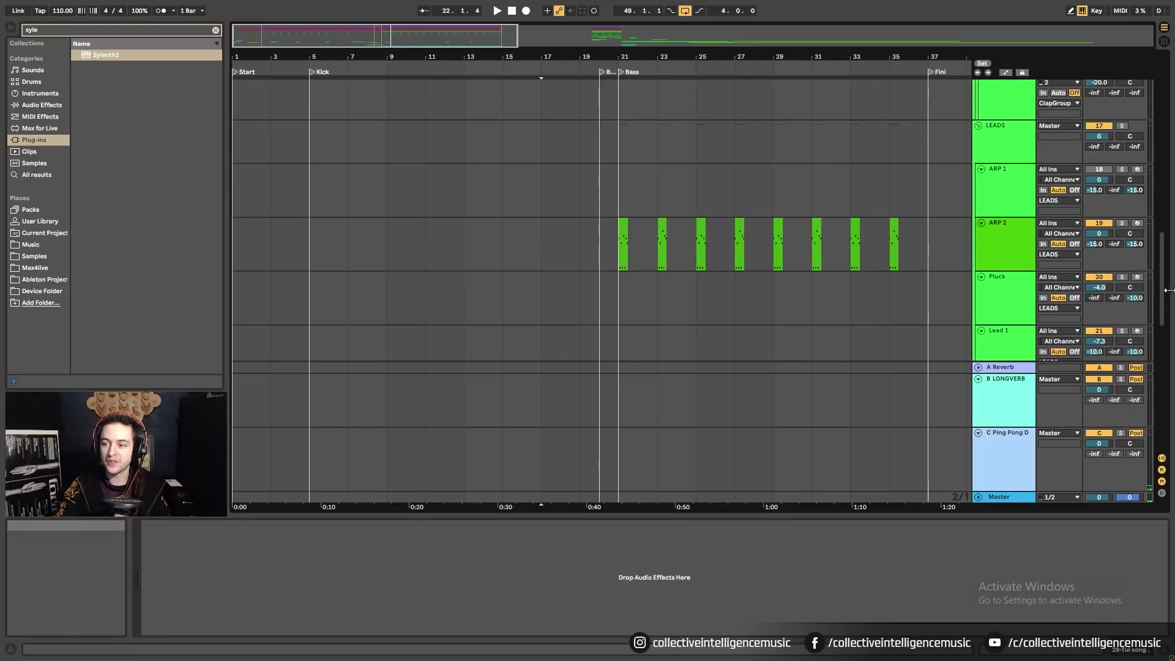
{"action": "left_click_drag", "start_coordinate": [1163, 290], "coordinate": [1156, 113]}
{"action": "scroll", "coordinate": [954, 175], "scroll_direction": "up", "scroll_amount": 1}
Fold the BASS, both Kick, Percussion/D, LEADS and Atmos tracks.
{"action": "left_click", "coordinate": [979, 183]}
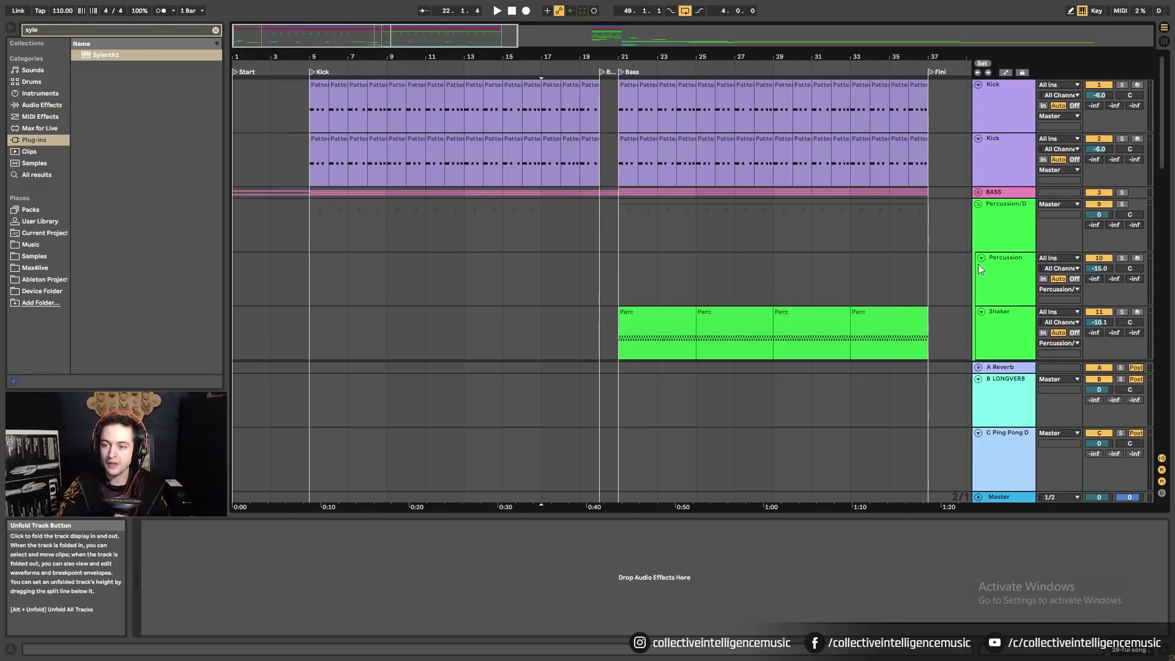
{"action": "left_click", "coordinate": [977, 85]}
{"action": "left_click", "coordinate": [977, 96]}
{"action": "left_click", "coordinate": [978, 120]}
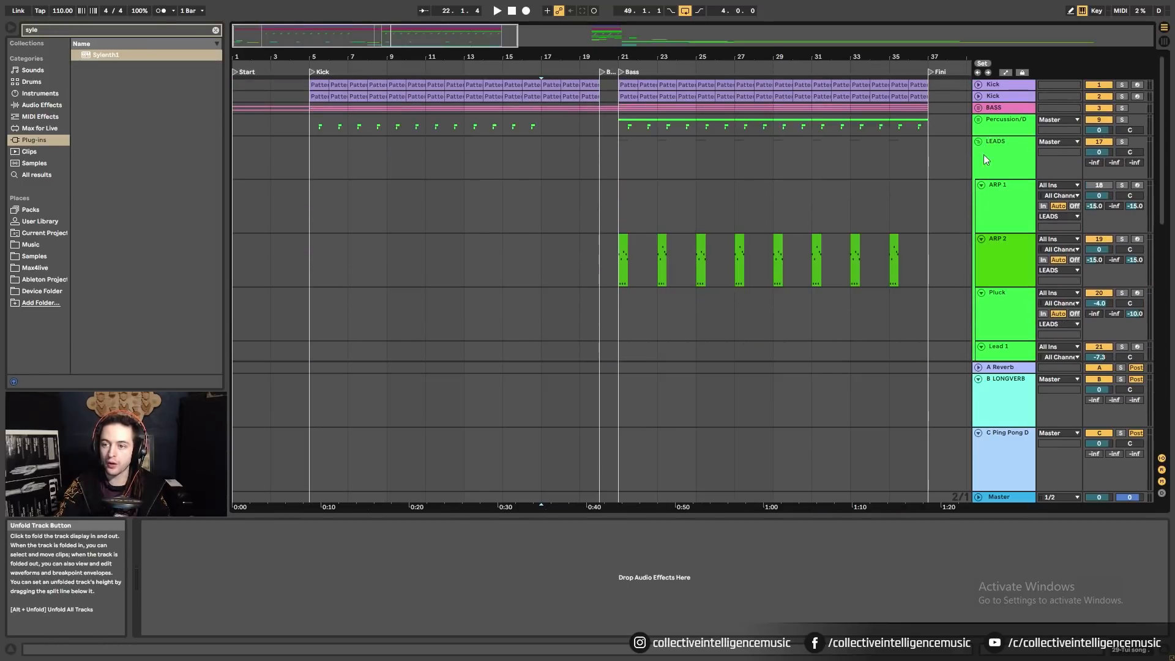
{"action": "left_click", "coordinate": [981, 150]}
{"action": "left_click", "coordinate": [978, 141]}
{"action": "left_click", "coordinate": [978, 154]}
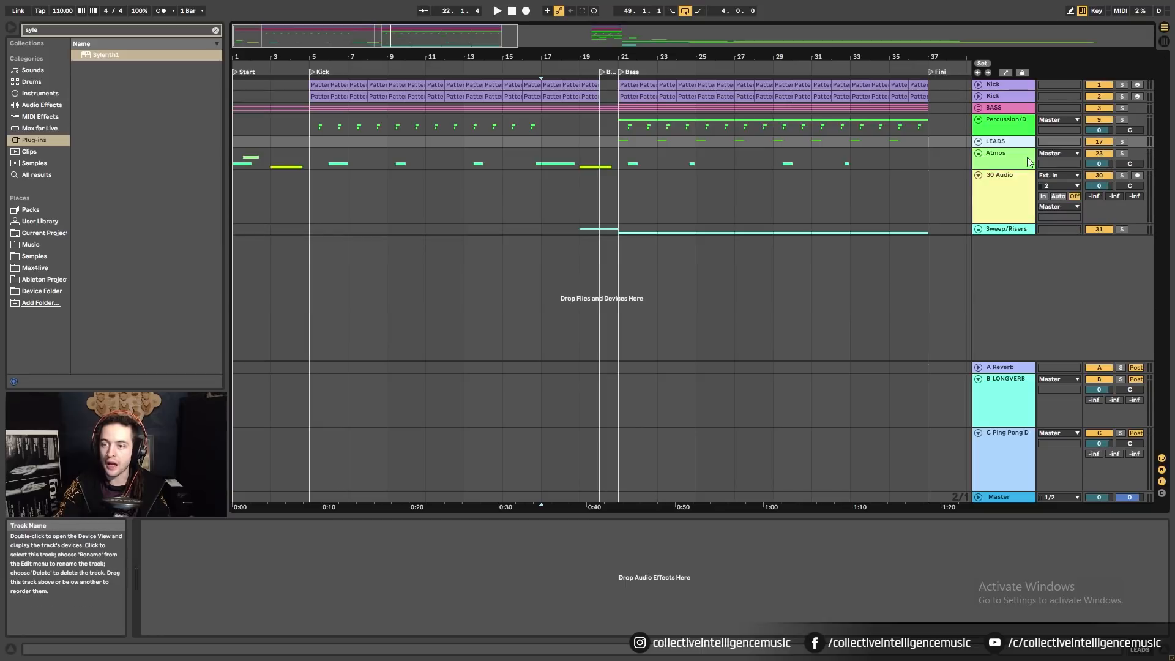
Insert a new MIDI track below Sweep/Risers with Ctrl+Shift+T.
{"action": "right_click", "coordinate": [991, 273]}
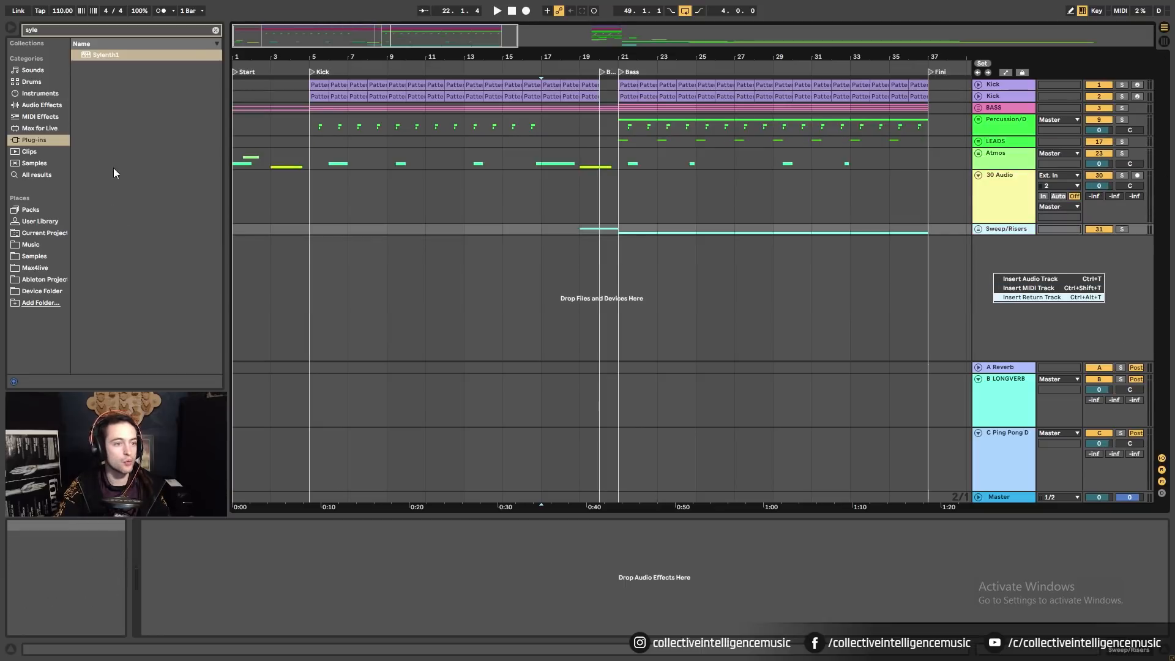
{"action": "left_click", "coordinate": [215, 30]}
{"action": "left_click", "coordinate": [215, 30]}
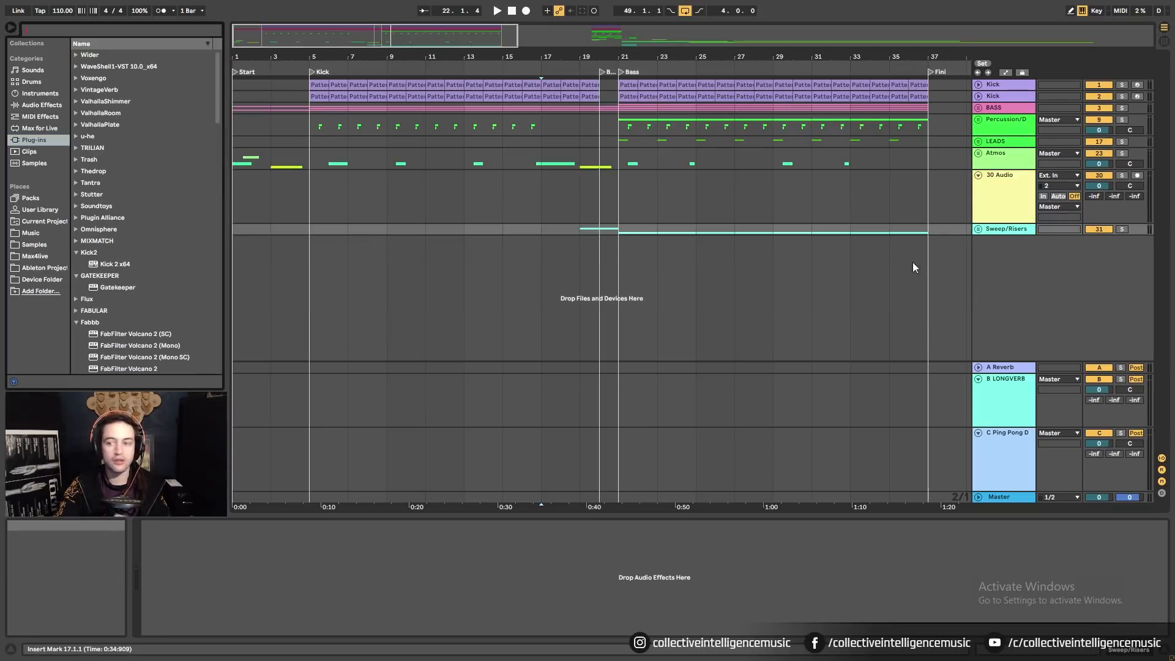
{"action": "right_click", "coordinate": [1011, 274]}
{"action": "left_click", "coordinate": [1025, 288]}
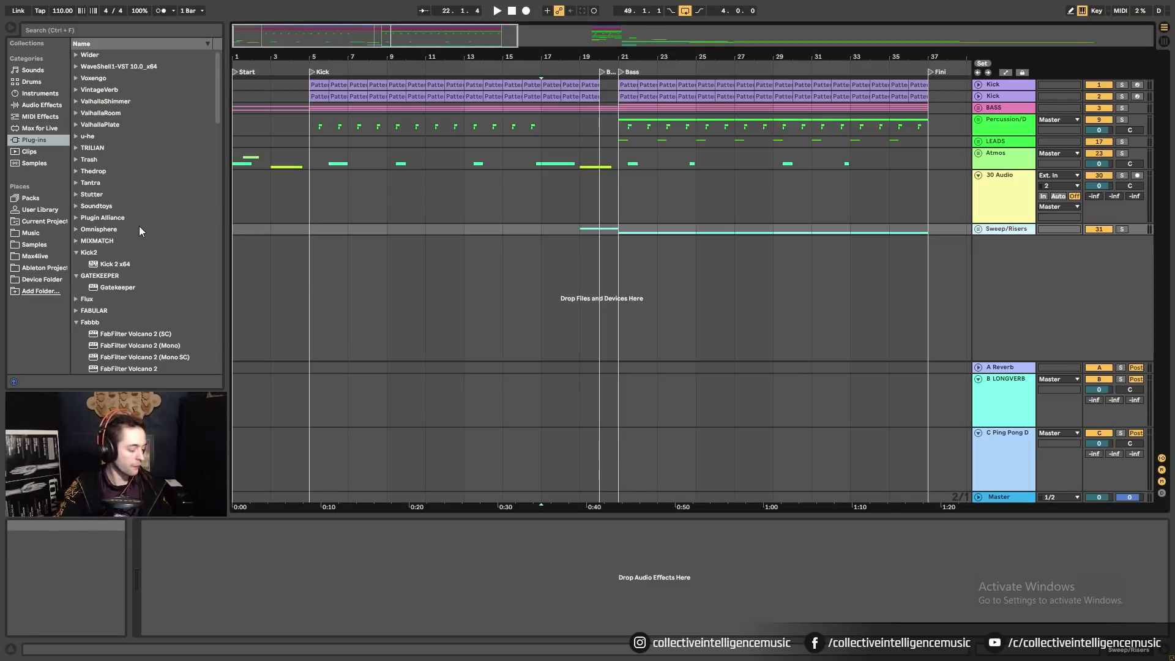
{"action": "key", "text": "ctrl+shift+t"}
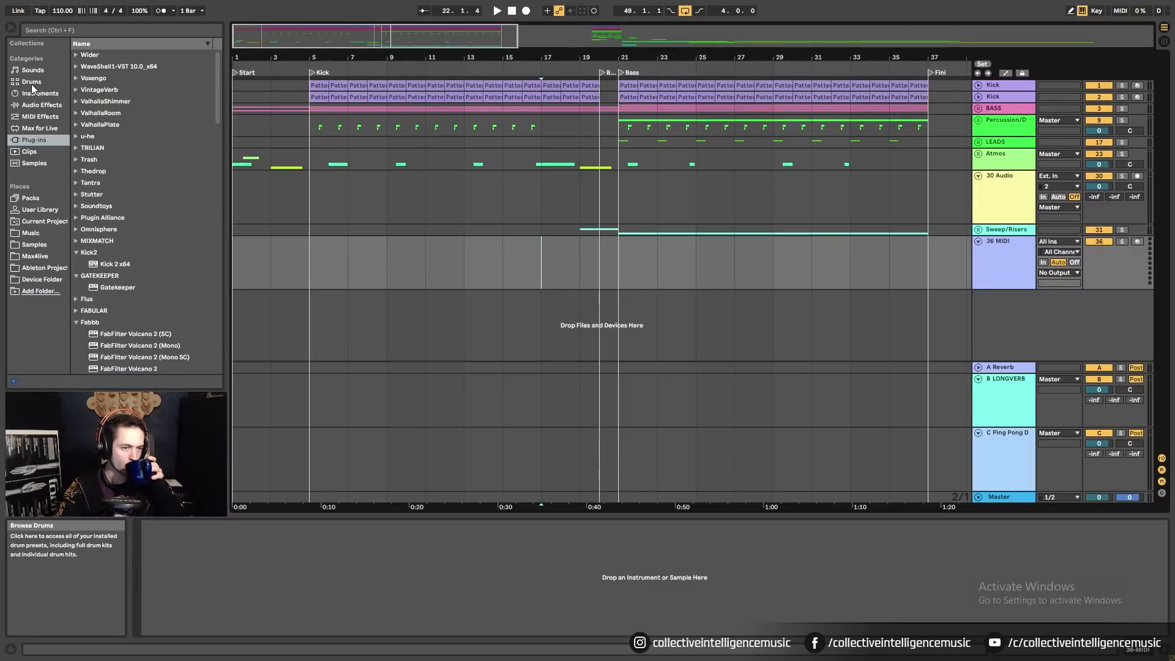
Preview the 909 and 808 Core Kits, then drag 909 Core Kit onto 36 MIDI.
{"action": "left_click", "coordinate": [32, 82]}
{"action": "scroll", "coordinate": [149, 212], "scroll_direction": "down", "scroll_amount": 1}
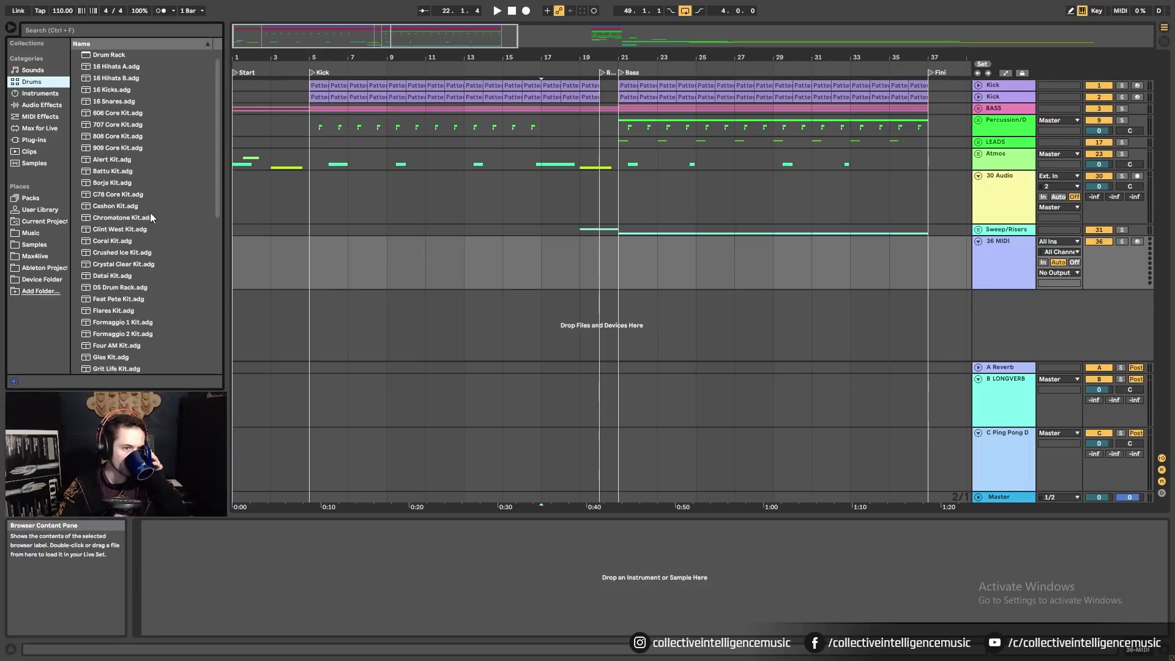
{"action": "left_click", "coordinate": [99, 148]}
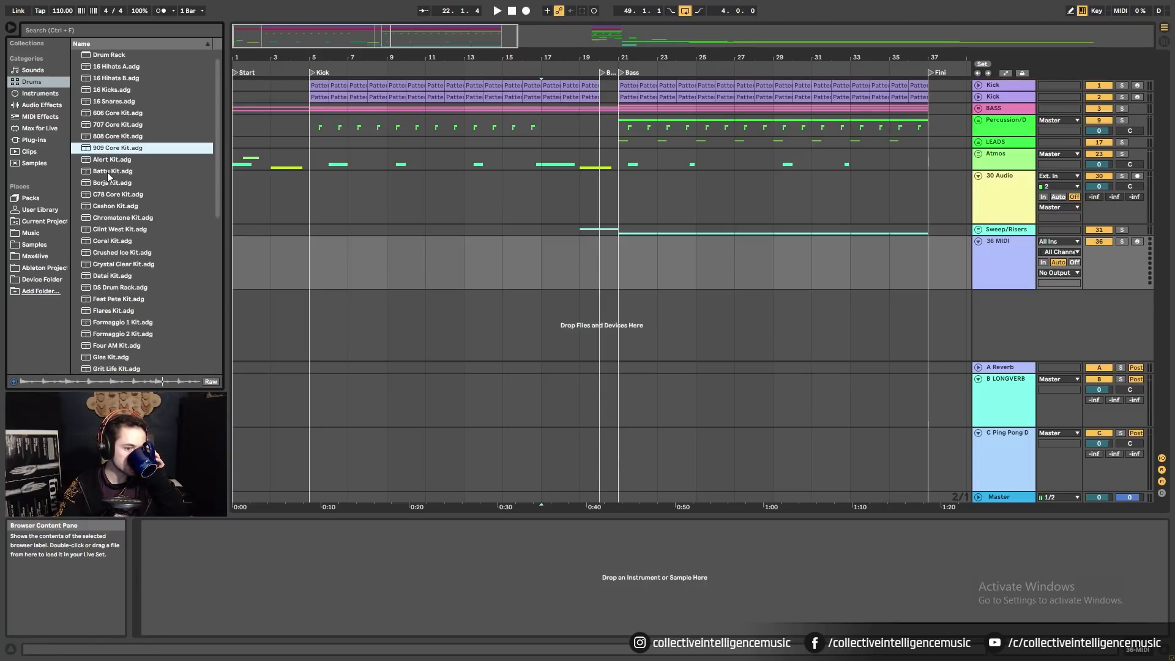
{"action": "left_click", "coordinate": [117, 136]}
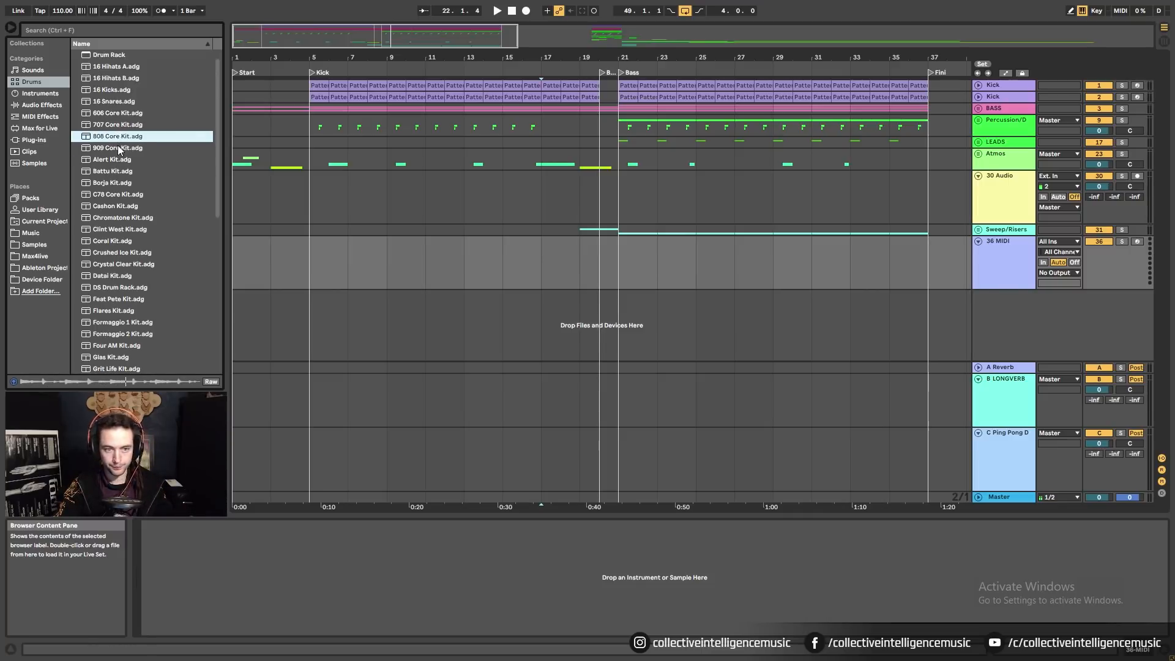
{"action": "left_click_drag", "start_coordinate": [120, 149], "coordinate": [690, 310]}
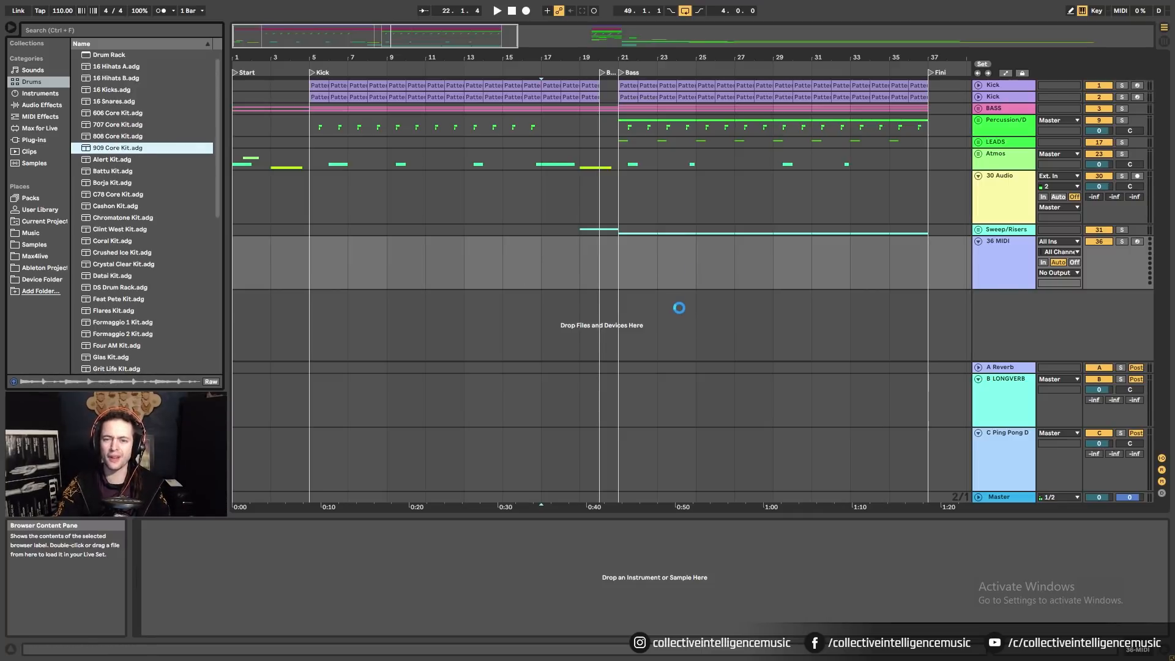
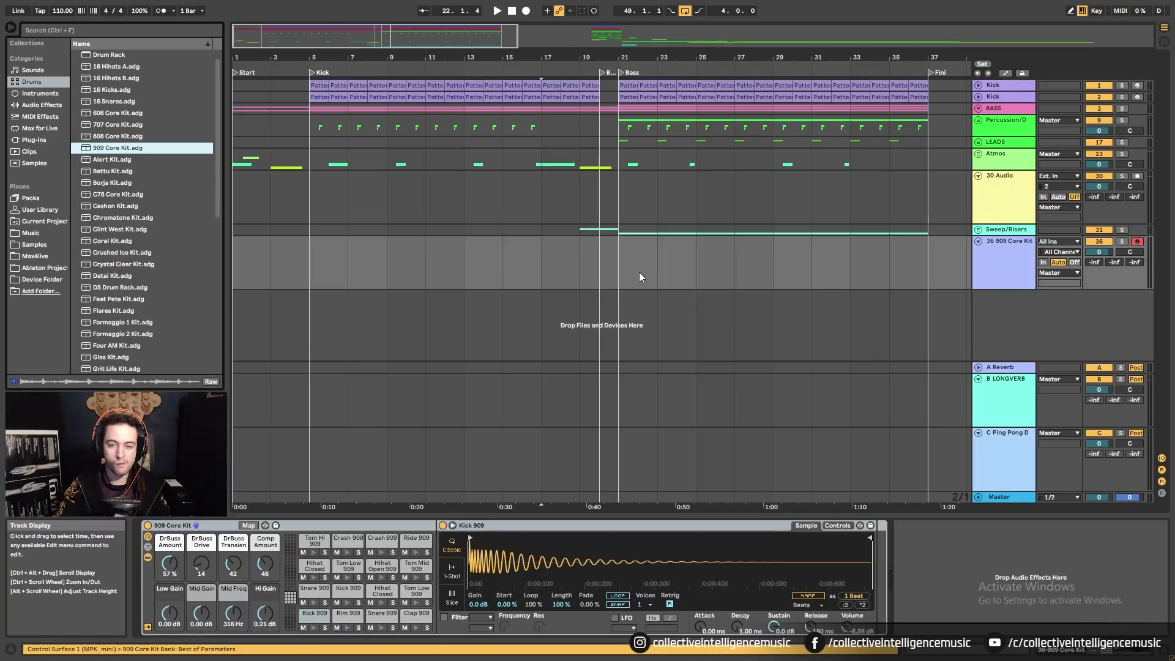
Insert a MIDI clip over bars 21–23 with a Crash 909 note on beat 1, then play from bar 19.
{"action": "left_click_drag", "start_coordinate": [638, 271], "coordinate": [656, 271]}
{"action": "key", "text": "ctrl+shift+m"}
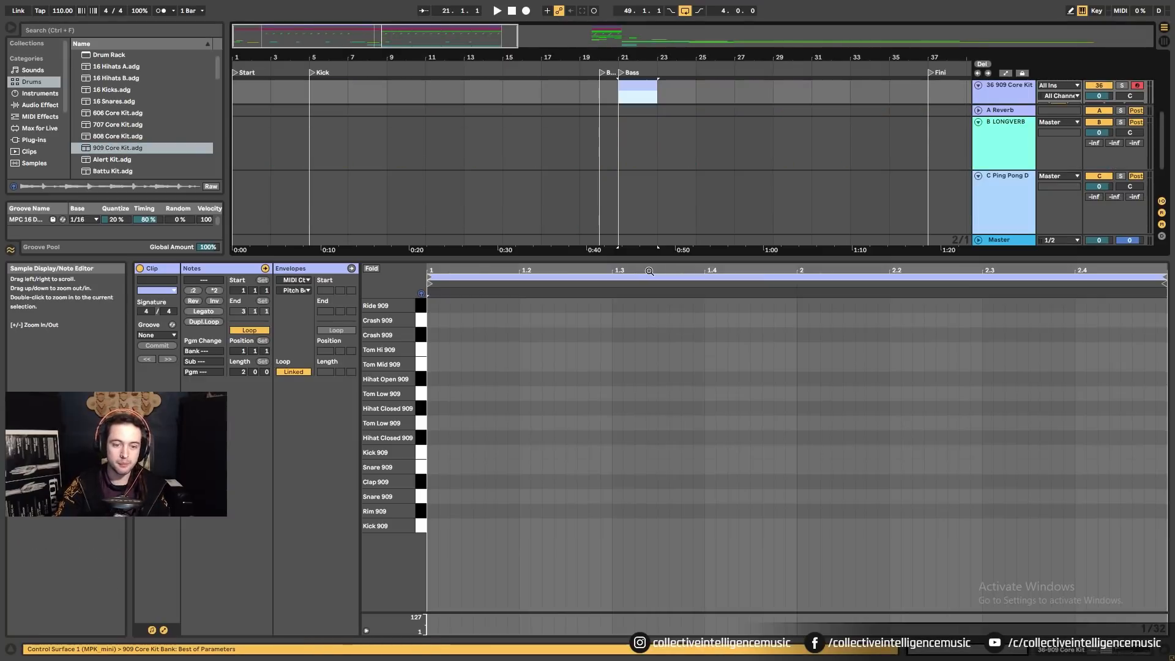
{"action": "double_click", "coordinate": [432, 319]}
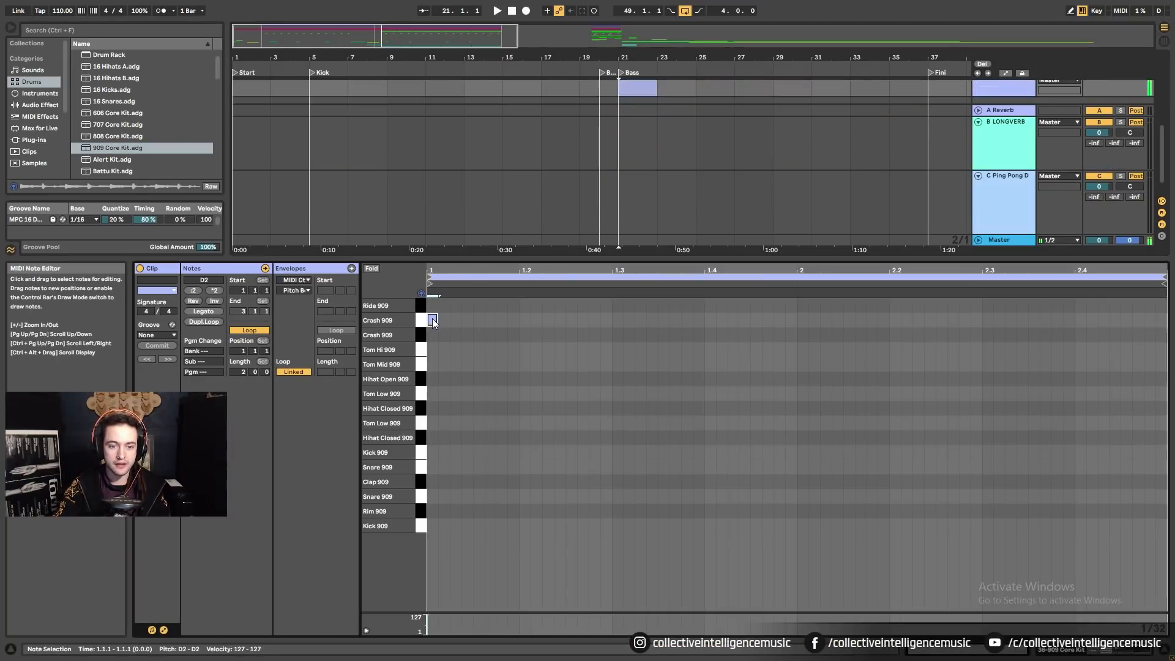
{"action": "double_click", "coordinate": [433, 335]}
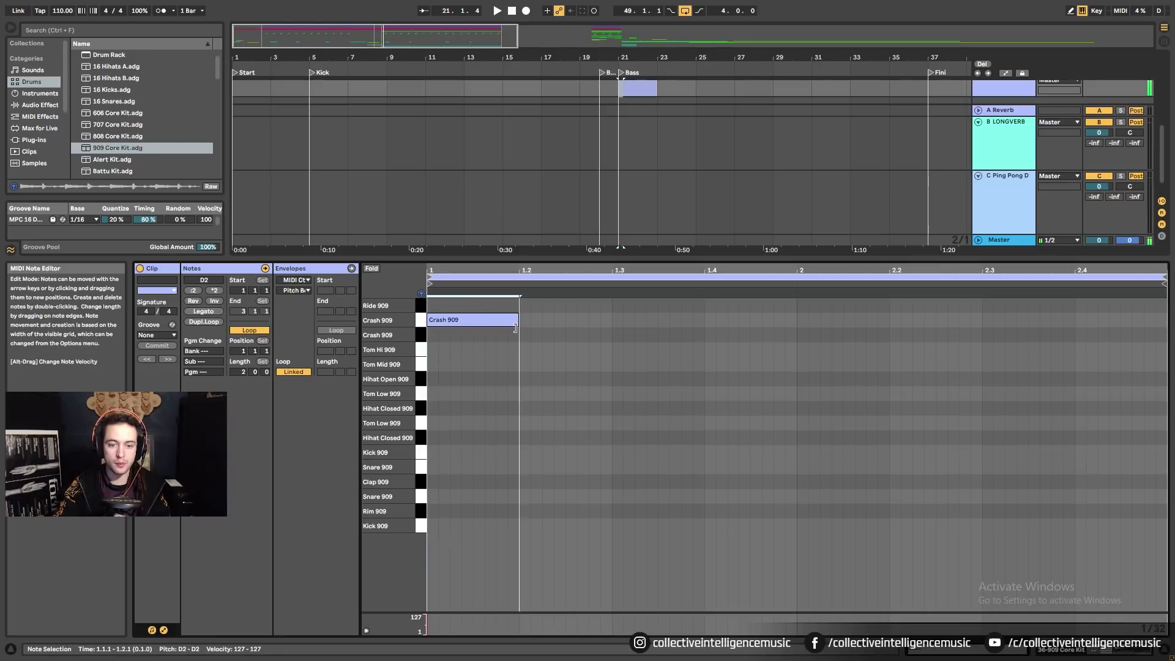
{"action": "left_click", "coordinate": [584, 88]}
{"action": "key", "text": "space"}
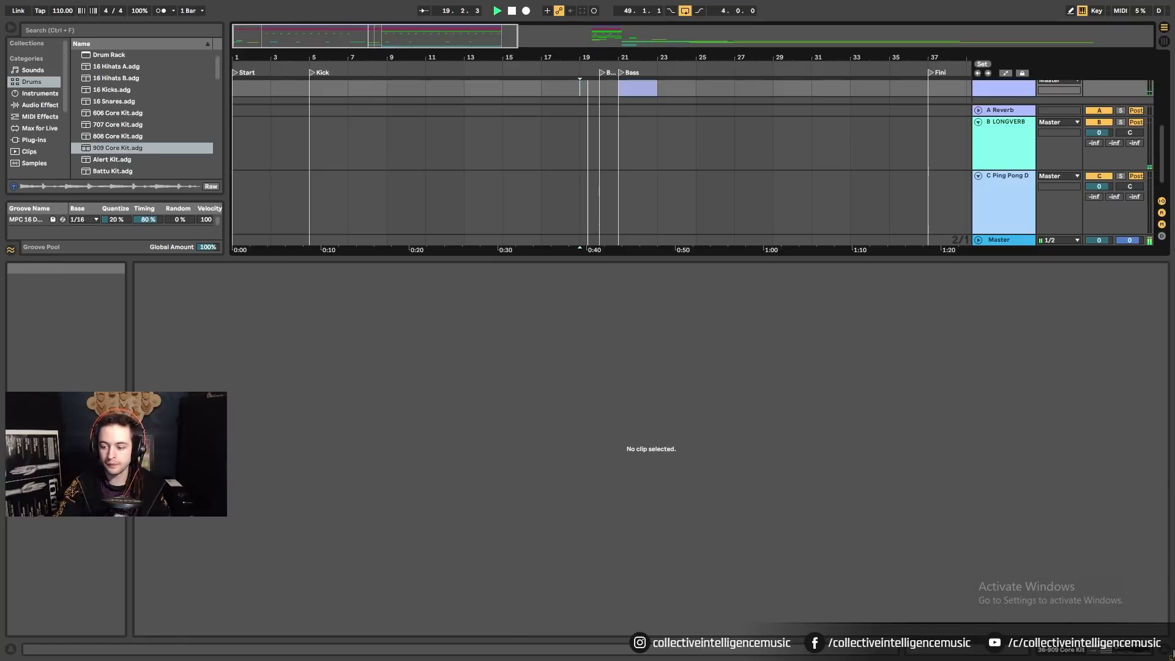
Lower the 909 Core Kit track volume to -11.0 dB and stop playback.
{"action": "key", "text": "ctrl+alt+l"}
{"action": "left_click_drag", "start_coordinate": [1098, 252], "coordinate": [1099, 269]}
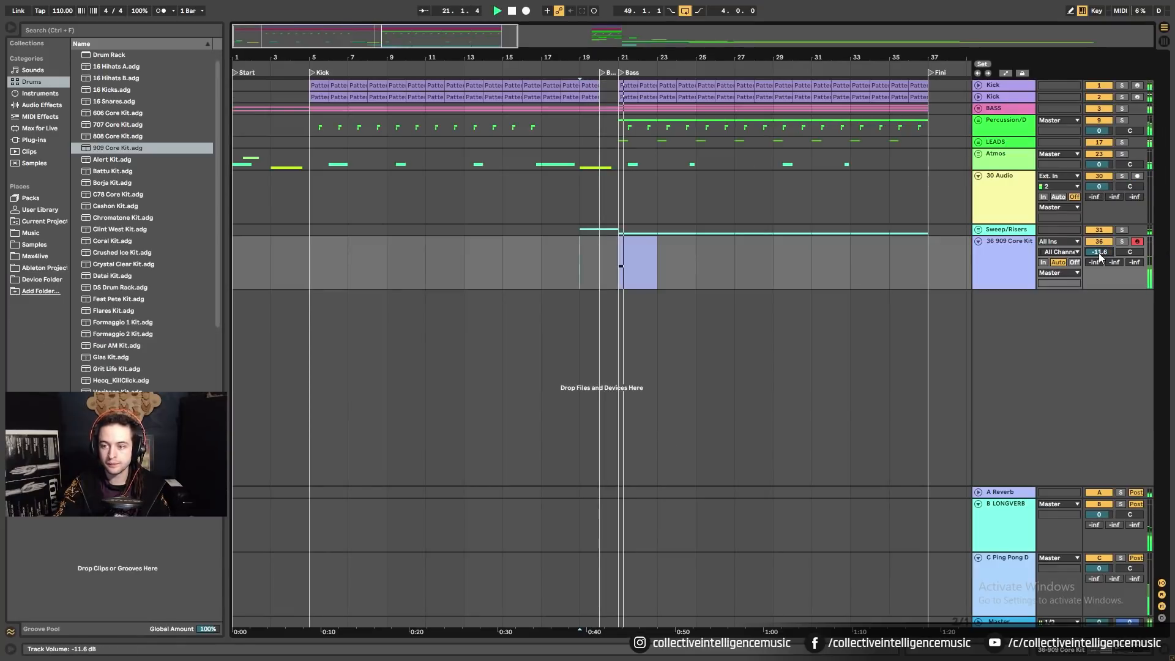
{"action": "left_click_drag", "start_coordinate": [1099, 252], "coordinate": [1099, 249]}
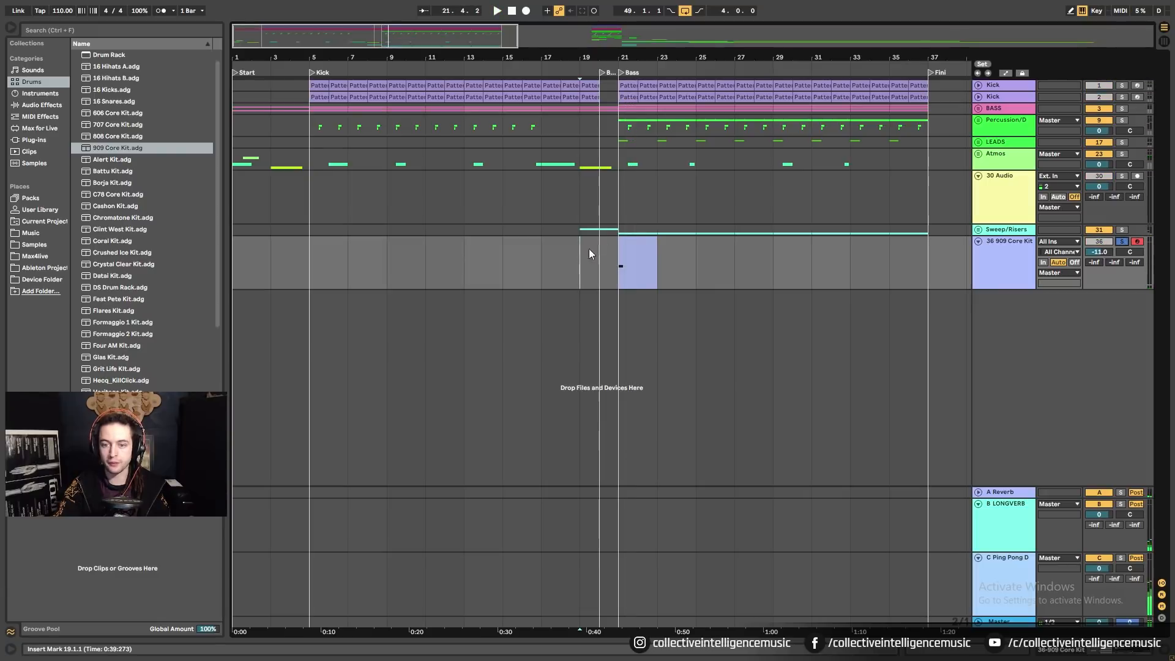
{"action": "left_click", "coordinate": [625, 242]}
{"action": "key", "text": "space"}
{"action": "key", "text": "space"}
Freeze the 909 Core Kit track and duplicate it with Ctrl+D.
{"action": "left_click", "coordinate": [1006, 252]}
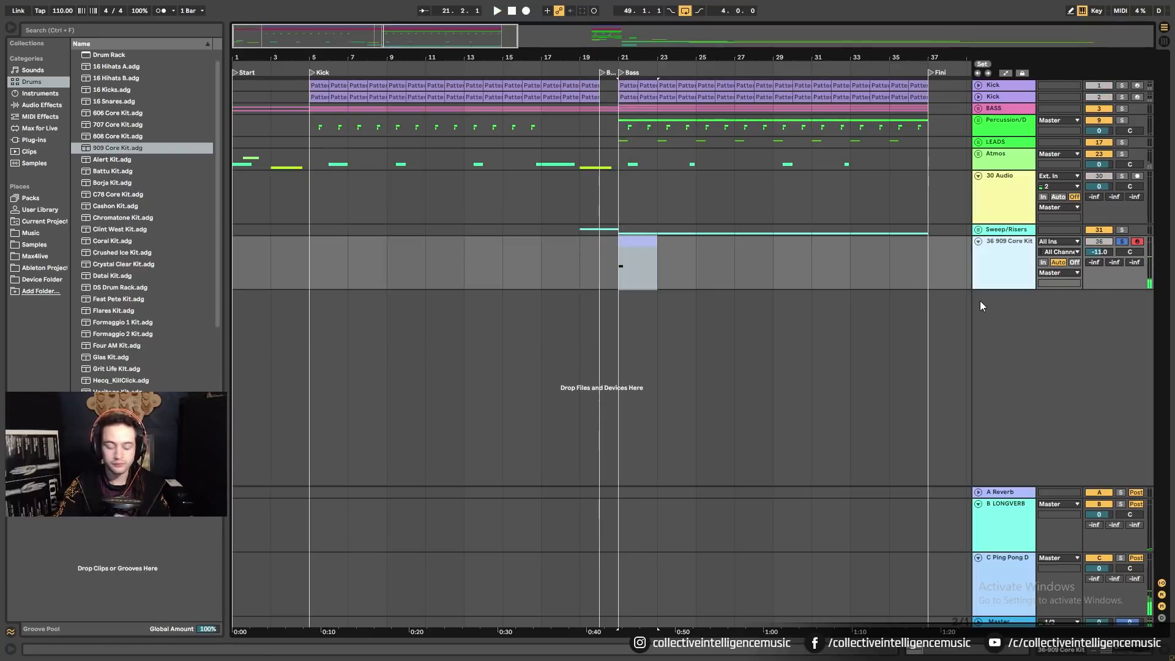
{"action": "right_click", "coordinate": [995, 269]}
{"action": "left_click", "coordinate": [1040, 339]}
{"action": "right_click", "coordinate": [1020, 278]}
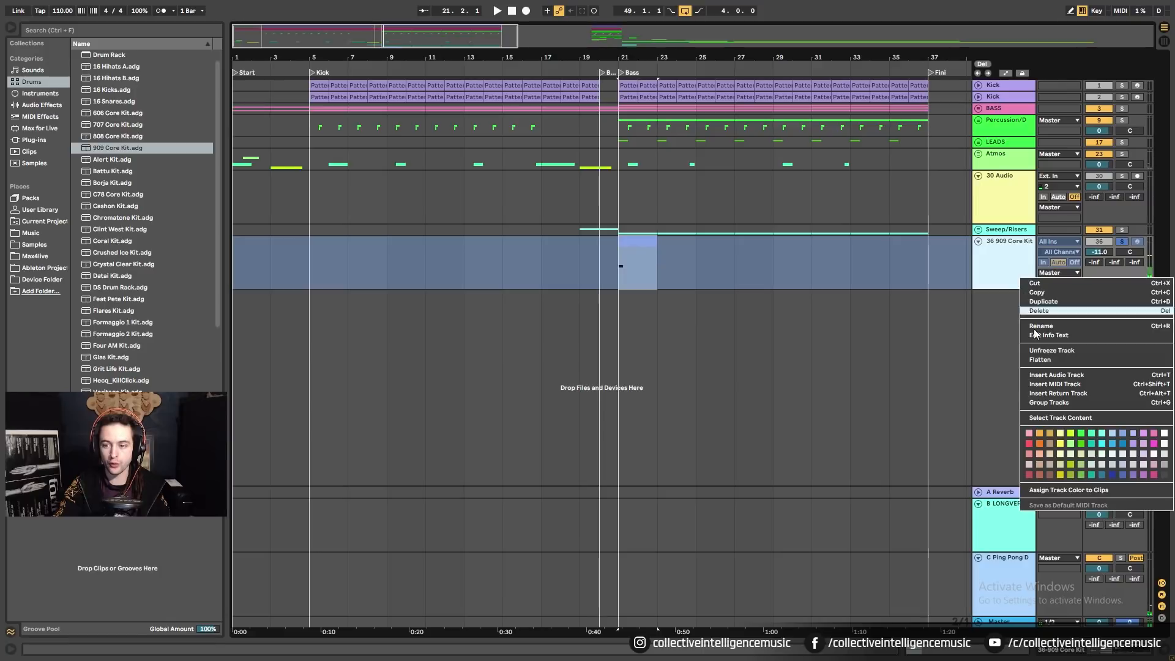
{"action": "left_click", "coordinate": [1048, 359]}
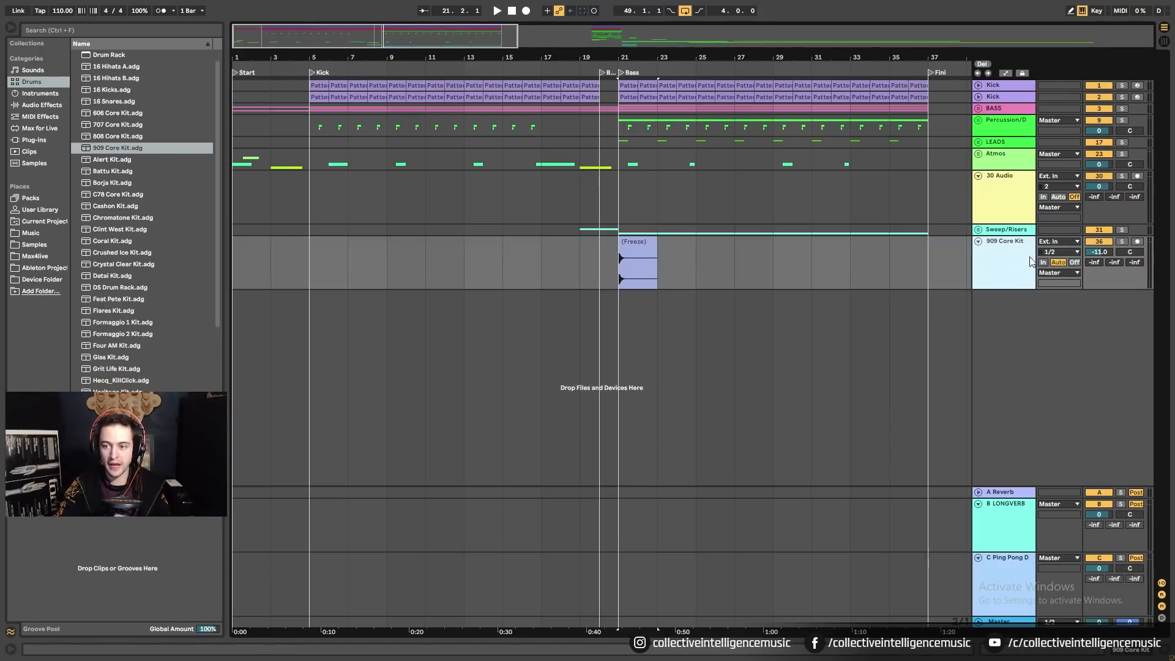
{"action": "key", "text": "ctrl+d"}
Move the duplicate's frozen crash clip back to bar 19 and set its gain to -6.33 dB.
{"action": "left_click", "coordinate": [1002, 303]}
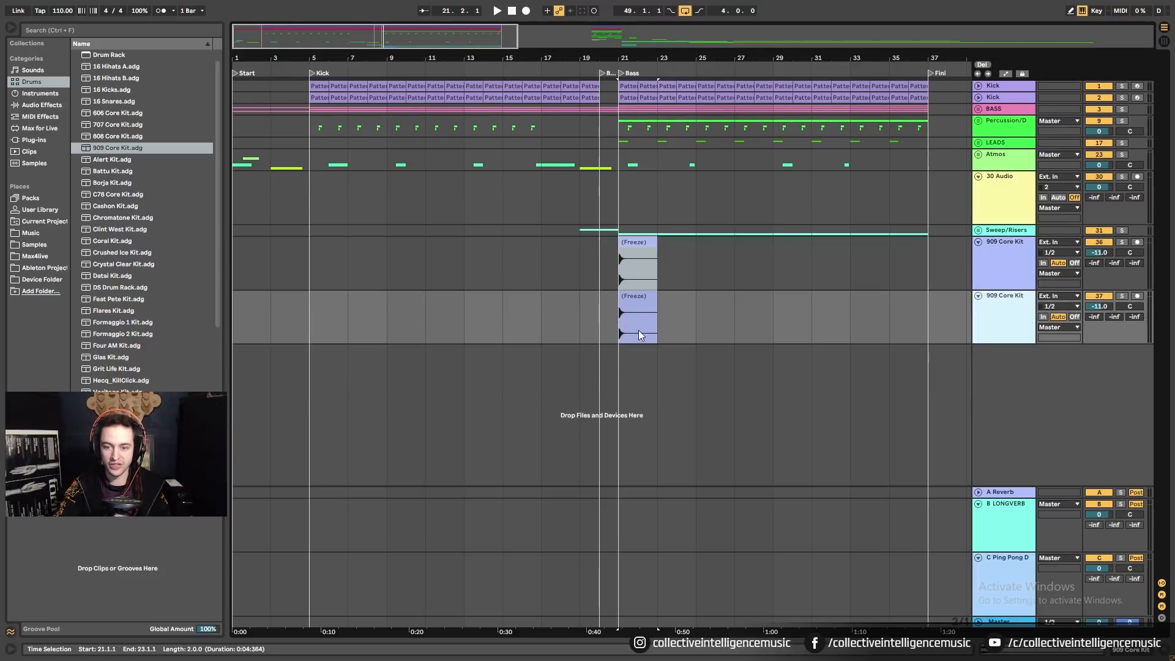
{"action": "left_click", "coordinate": [636, 296]}
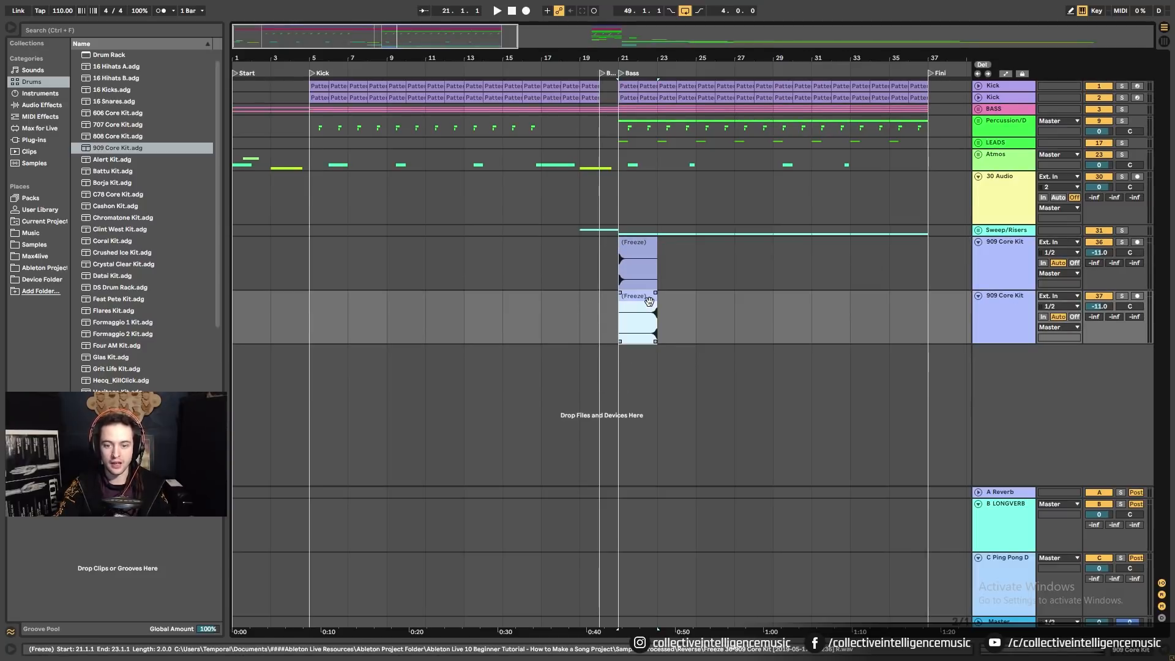
{"action": "left_click_drag", "start_coordinate": [641, 323], "coordinate": [622, 348]}
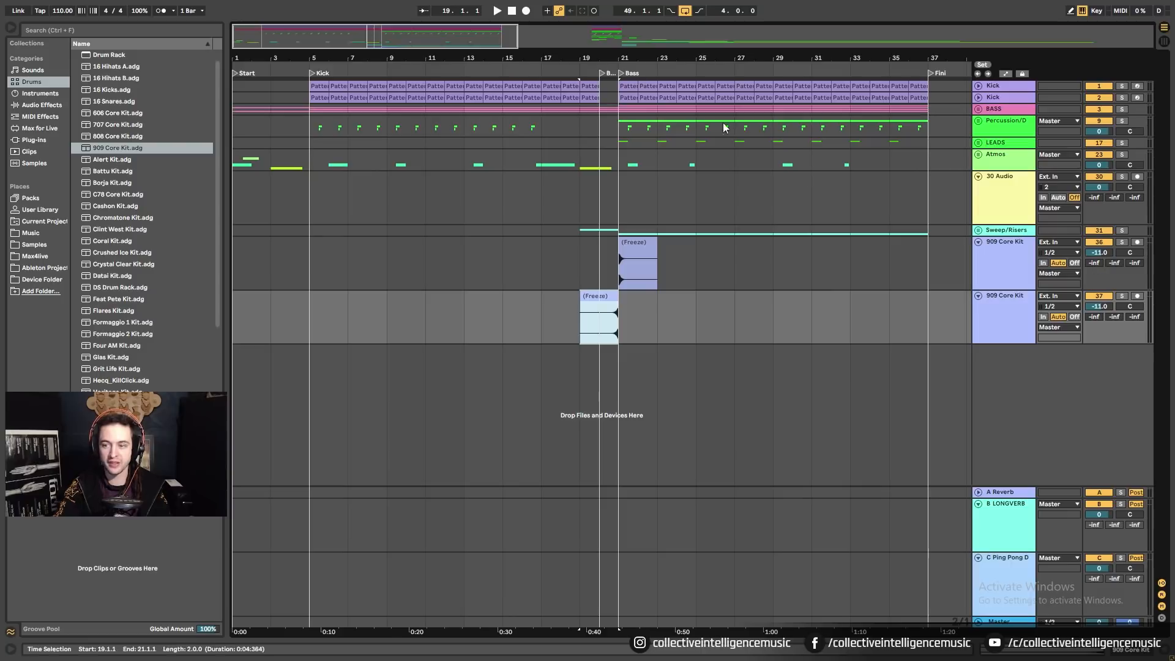
{"action": "left_click", "coordinate": [1001, 649]}
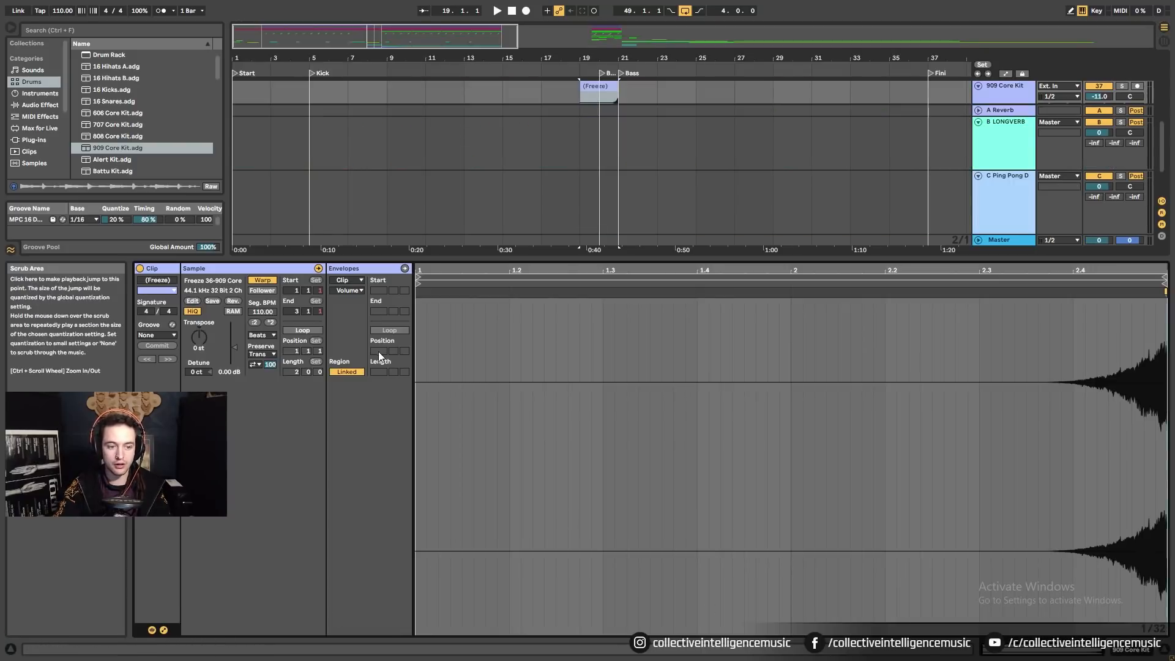
{"action": "left_click_drag", "start_coordinate": [458, 261], "coordinate": [450, 519]}
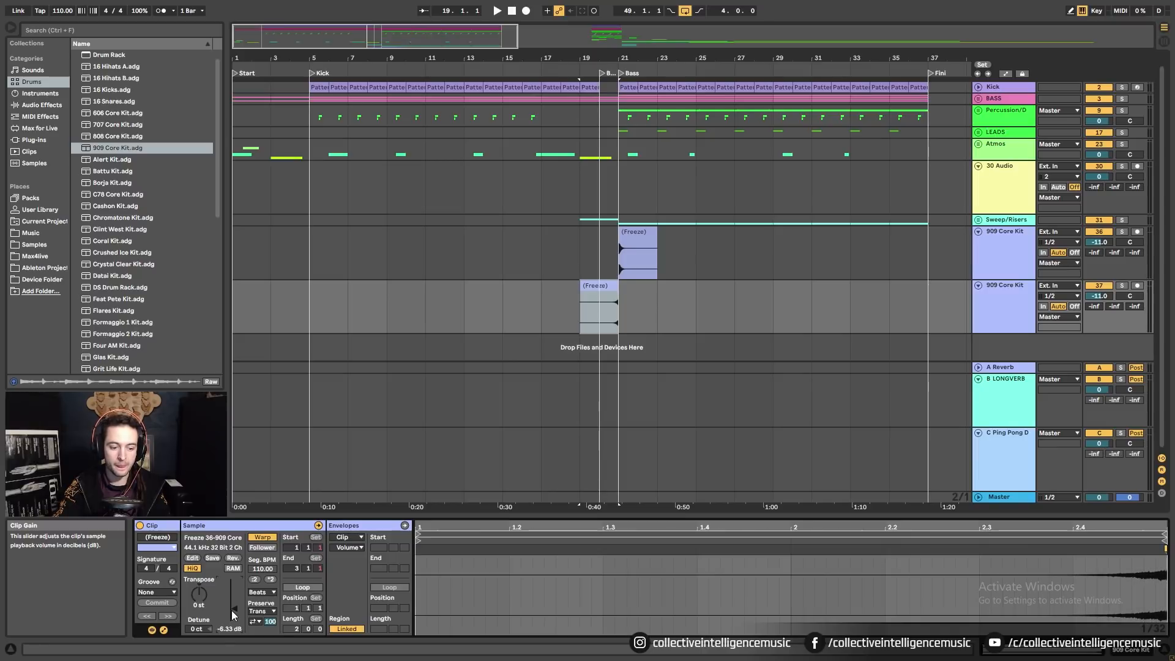
Audition the reversed crash swelling into bar 21, then solo the original 909 Core Kit track.
{"action": "key", "text": "space"}
{"action": "left_click_drag", "start_coordinate": [623, 58], "coordinate": [585, 244]}
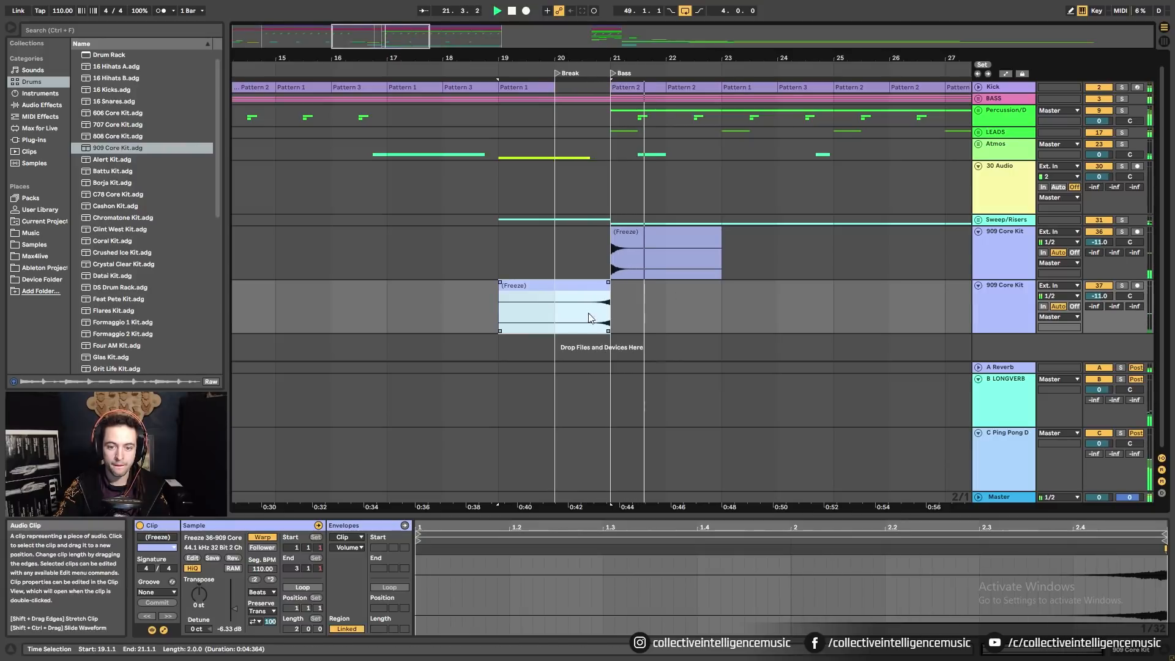
{"action": "left_click", "coordinate": [559, 320]}
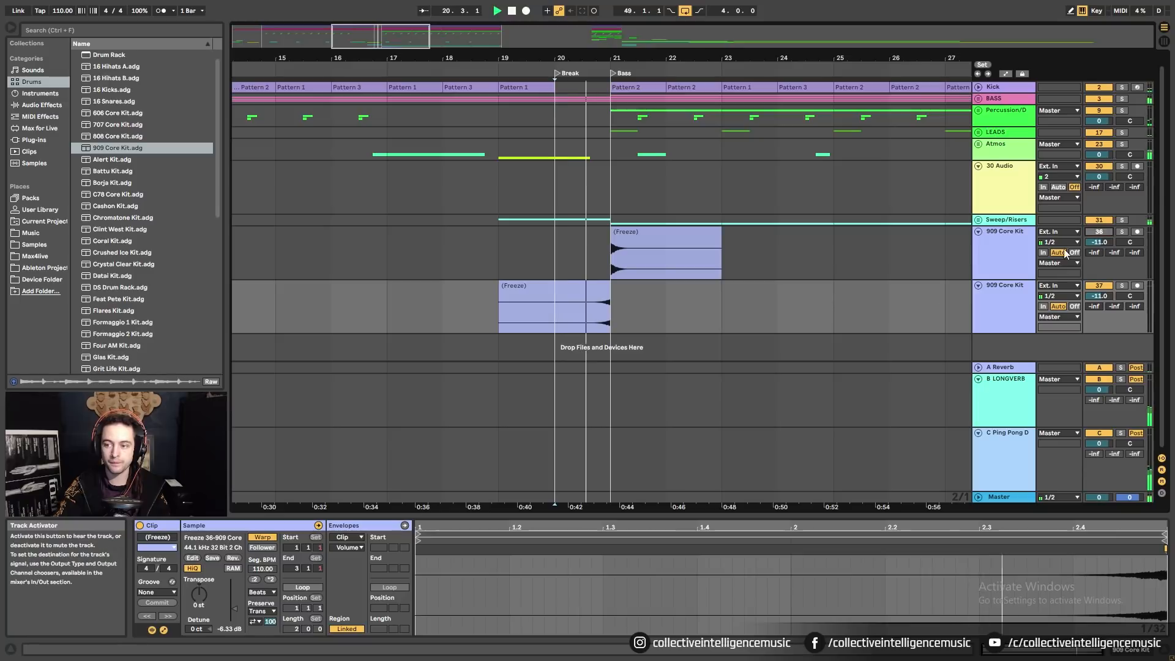
{"action": "left_click", "coordinate": [598, 286]}
{"action": "key", "text": "space"}
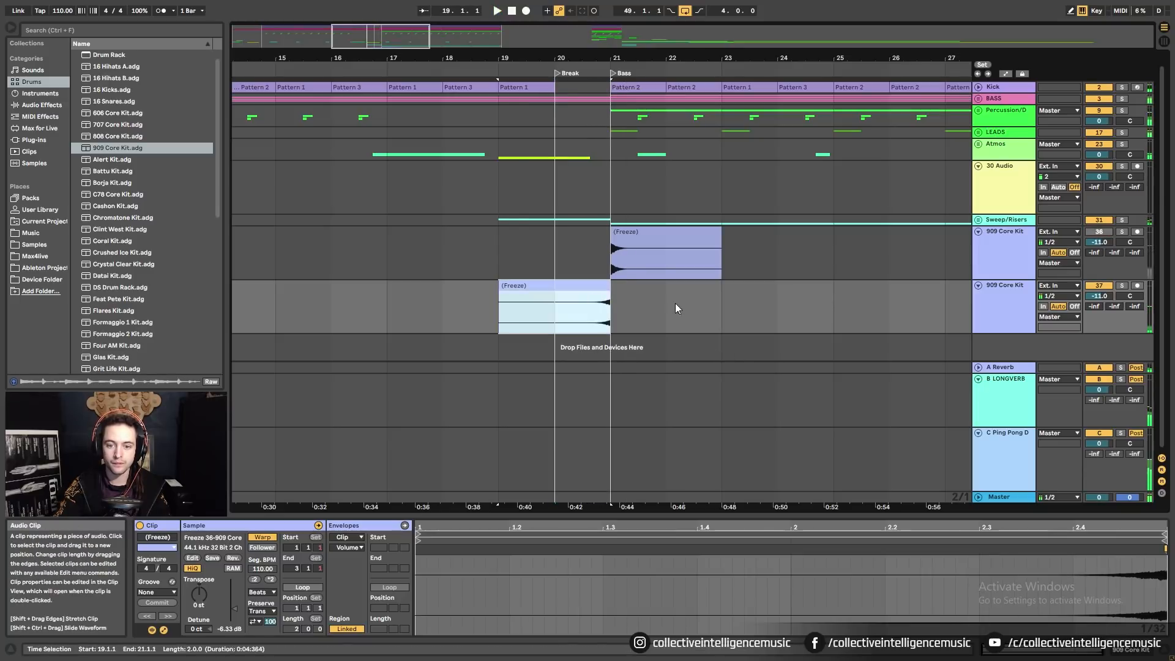
{"action": "key", "text": "space"}
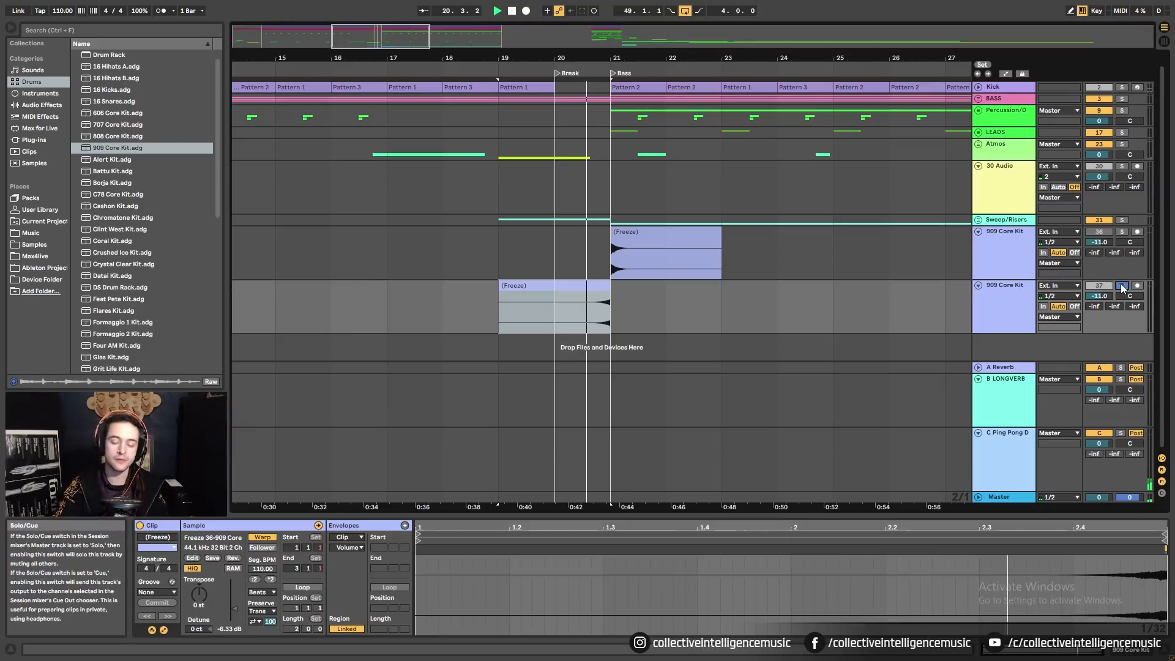
{"action": "key", "text": "space"}
{"action": "left_click", "coordinate": [663, 234]}
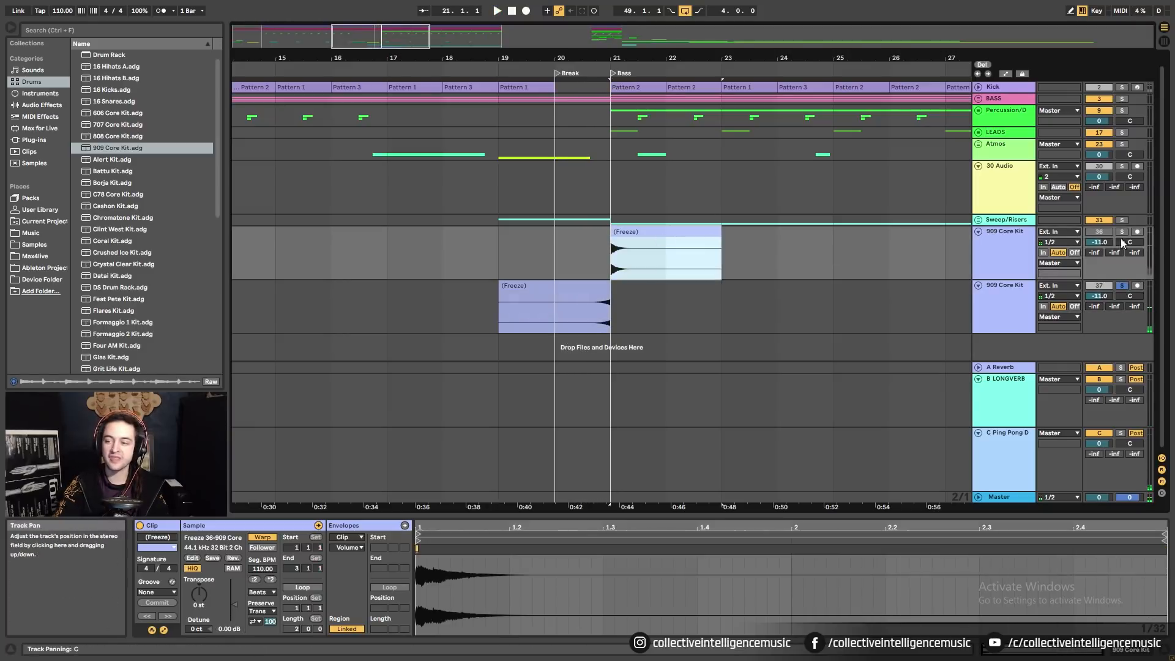
{"action": "left_click", "coordinate": [1121, 233]}
{"action": "key", "text": "space"}
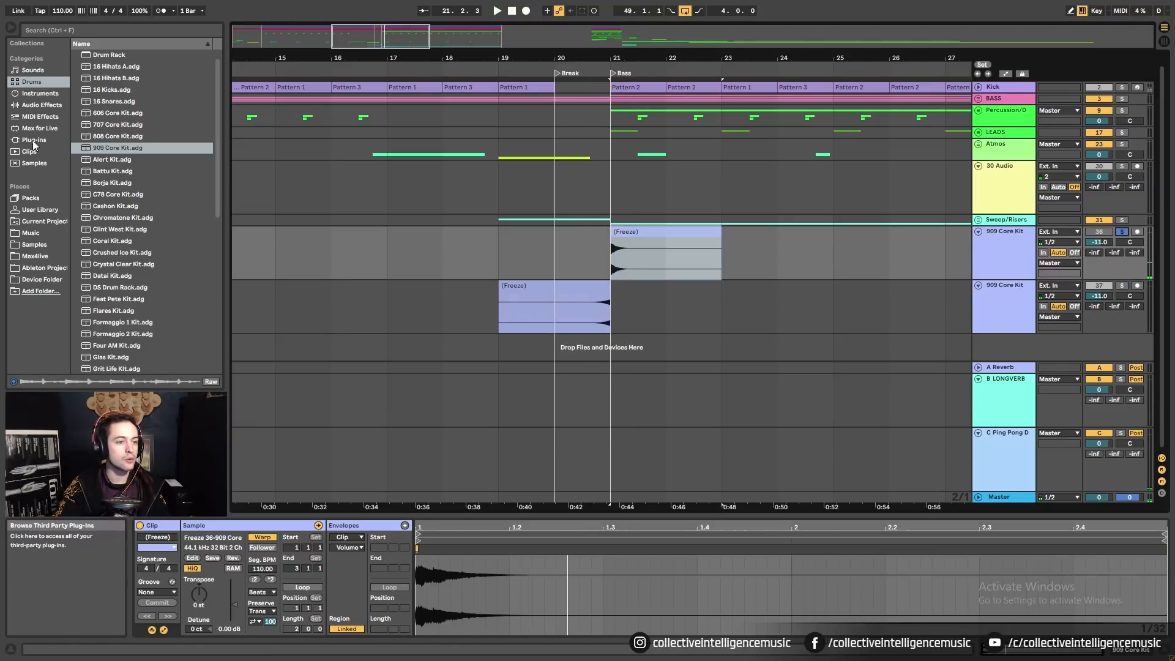
Load a Reverb from the Audio Effects list onto the 909 Core Kit track.
{"action": "left_click", "coordinate": [41, 104]}
{"action": "scroll", "coordinate": [126, 179], "scroll_direction": "down", "scroll_amount": 3}
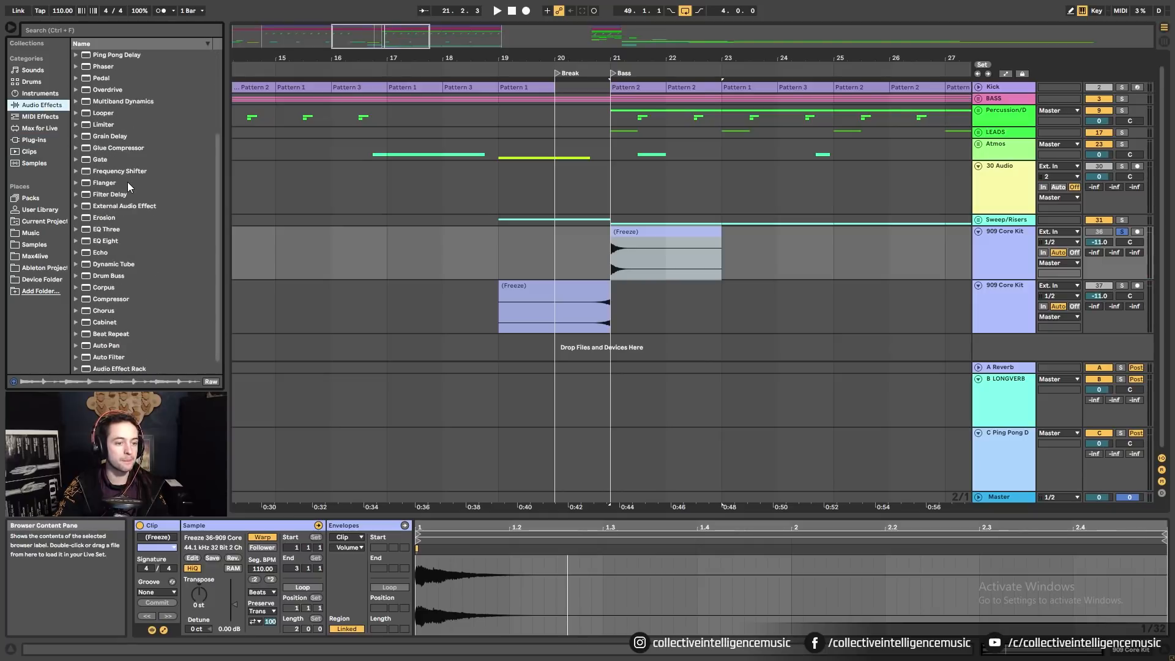
{"action": "scroll", "coordinate": [126, 186], "scroll_direction": "down", "scroll_amount": 1}
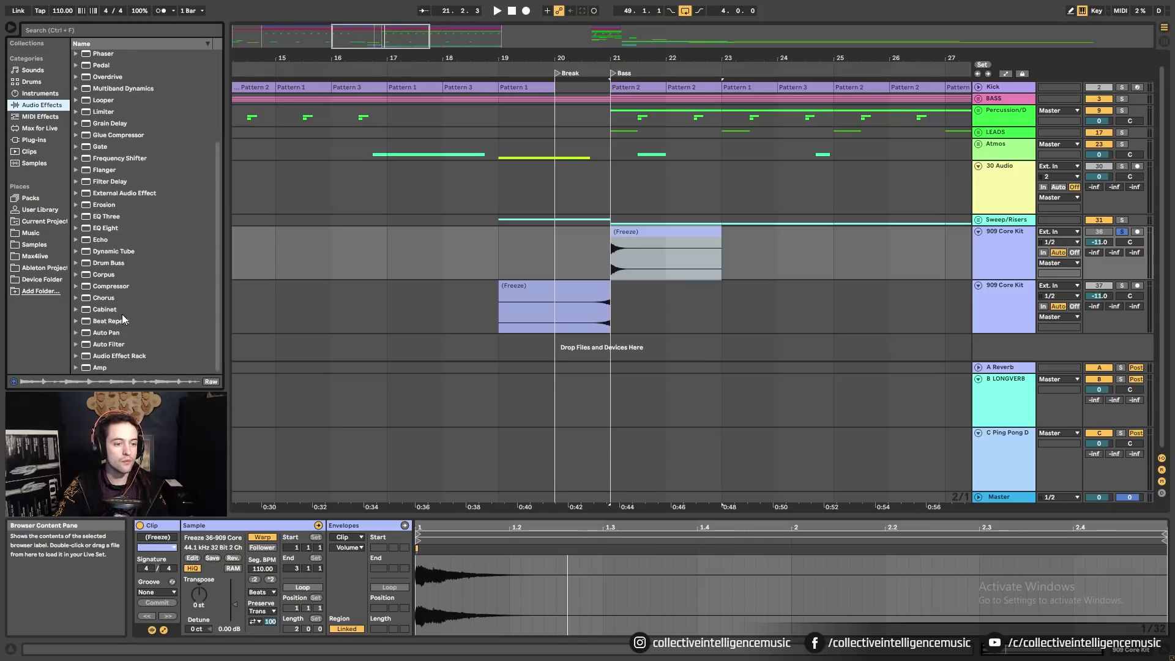
{"action": "scroll", "coordinate": [123, 314], "scroll_direction": "up", "scroll_amount": 10}
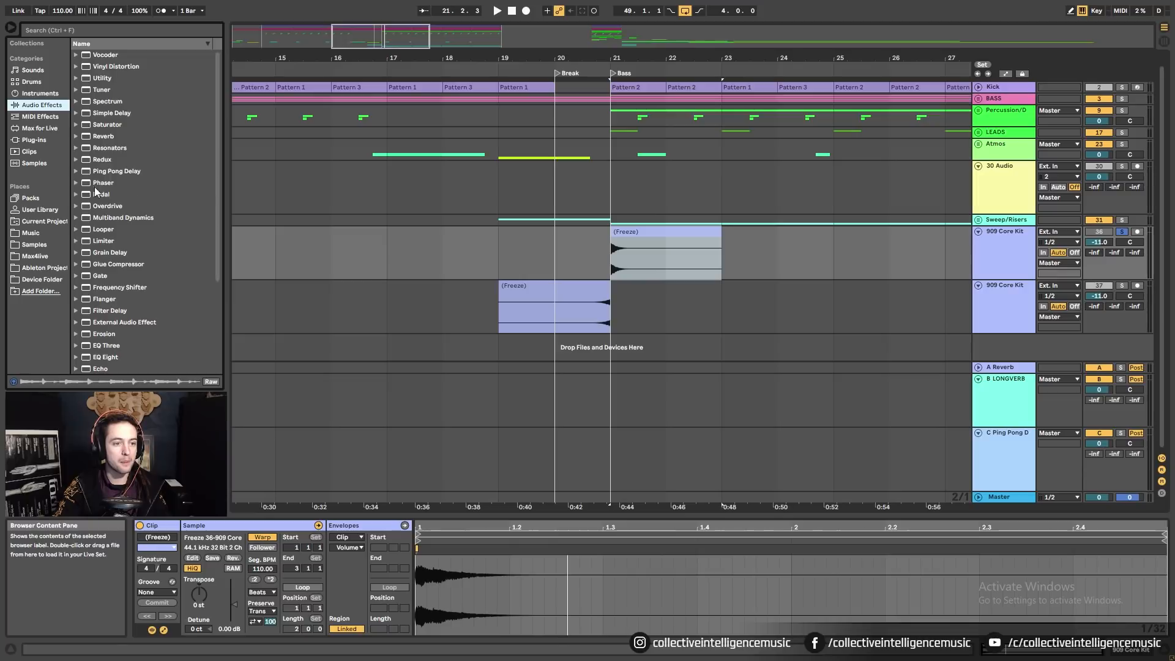
{"action": "left_click", "coordinate": [105, 137]}
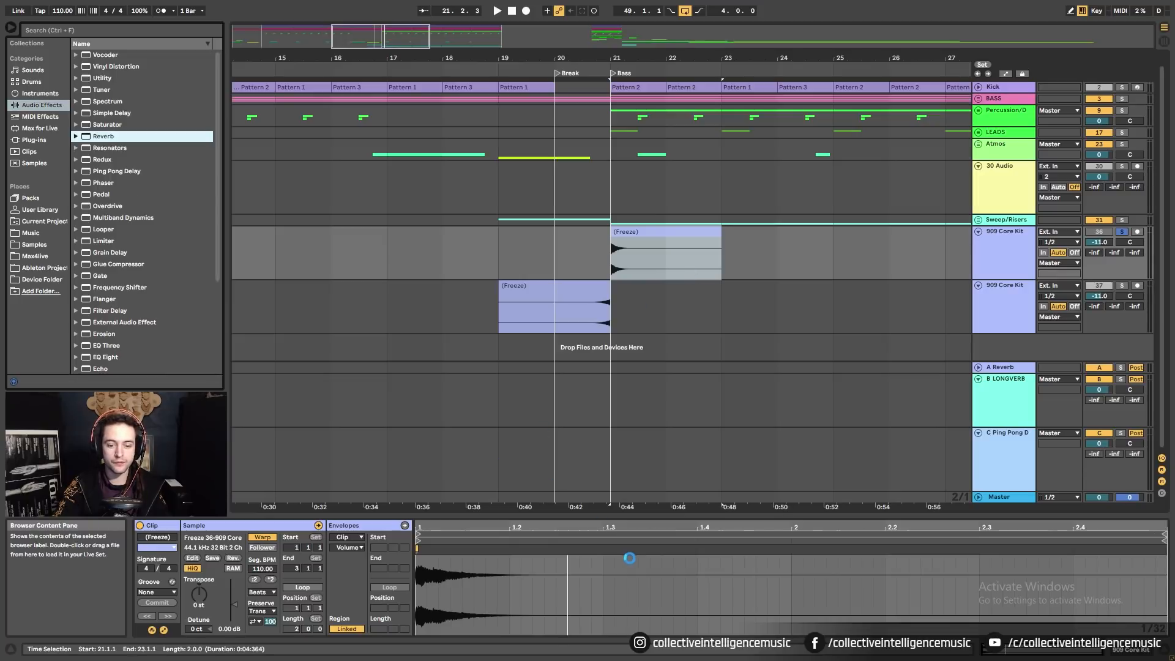
{"action": "double_click", "coordinate": [105, 137]}
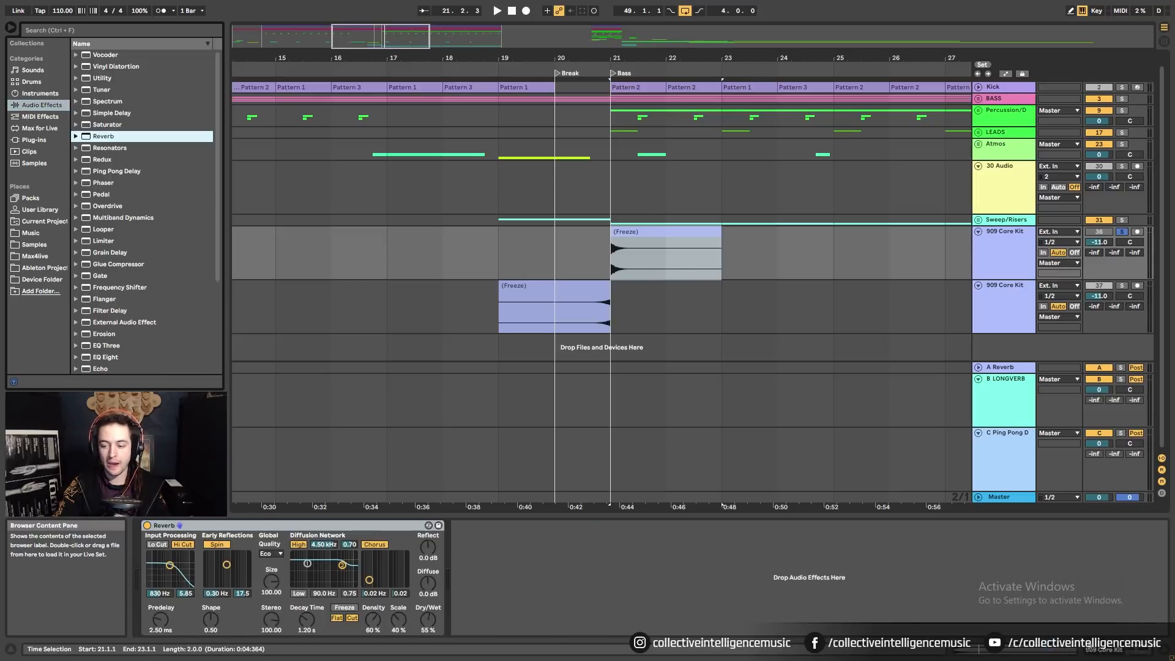
Set the Reverb to about 31% dry/wet, High quality, high cut off, input filter near 2.12 kHz.
{"action": "left_click_drag", "start_coordinate": [428, 619], "coordinate": [428, 632]}
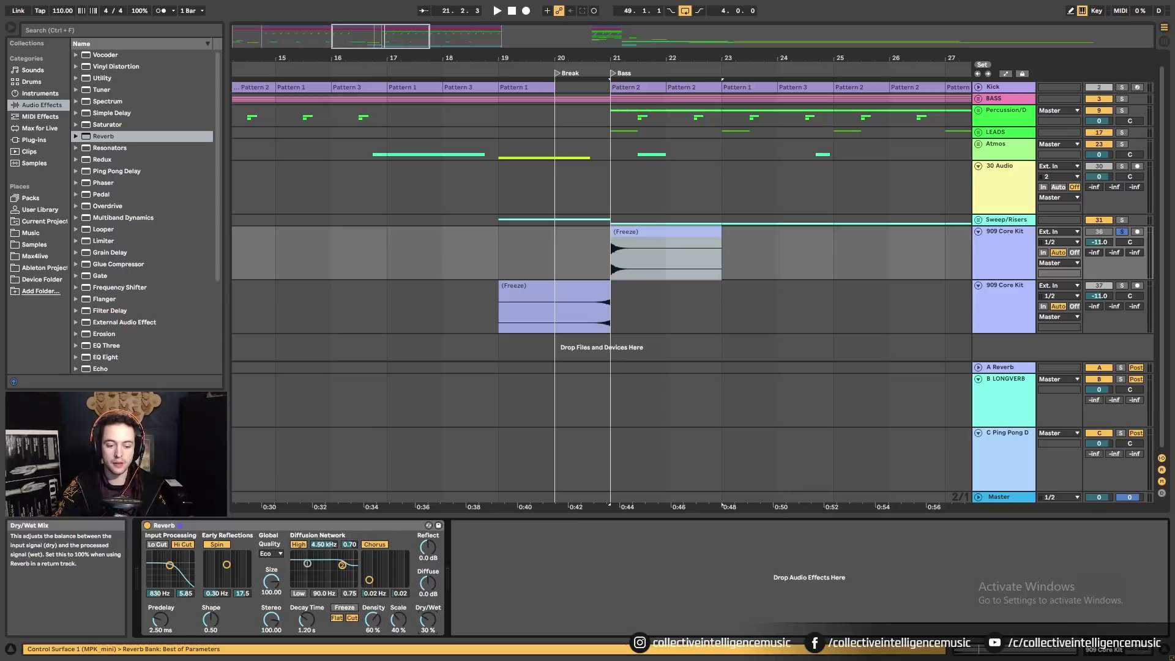
{"action": "left_click", "coordinate": [271, 553]}
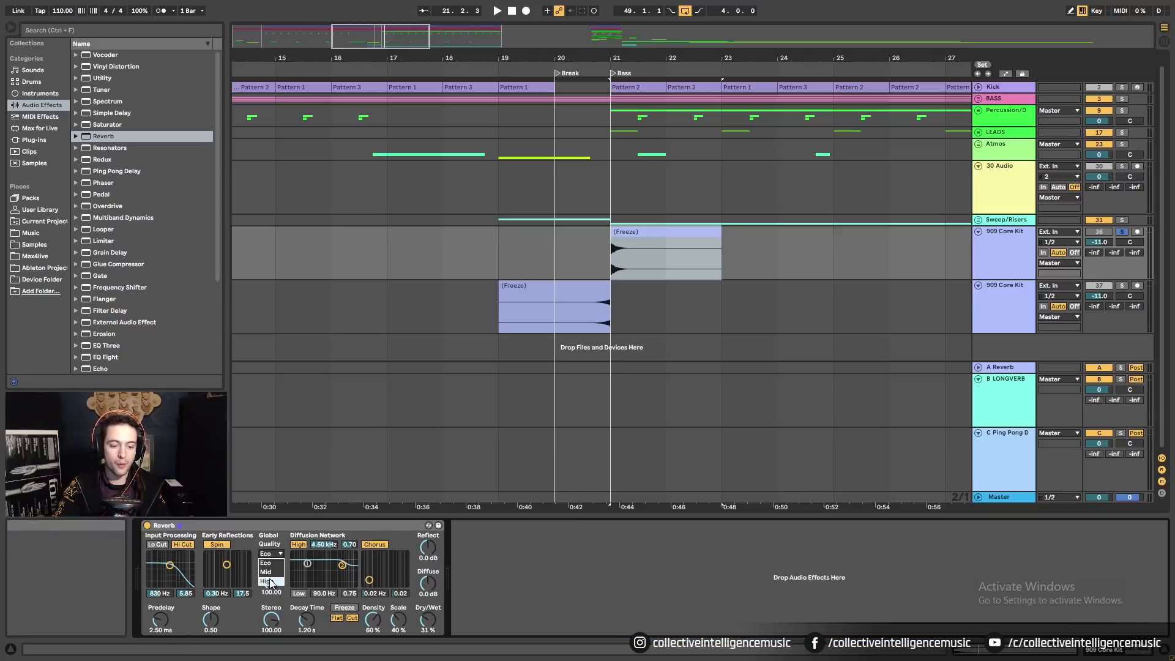
{"action": "left_click", "coordinate": [271, 578]}
{"action": "left_click", "coordinate": [184, 544]}
{"action": "left_click_drag", "start_coordinate": [170, 565], "coordinate": [175, 568]}
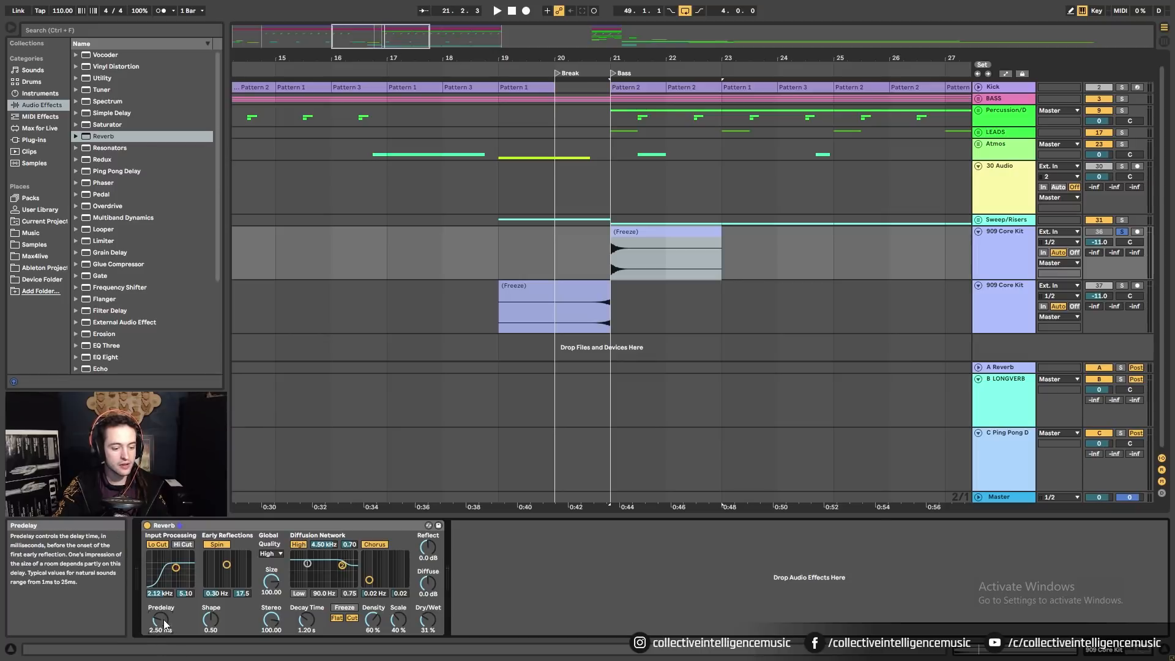
Stretch the Reverb decay to about 15.4 s while auditioning, then zoom out and stop.
{"action": "left_click_drag", "start_coordinate": [306, 620], "coordinate": [305, 590]}
{"action": "key", "text": "space"}
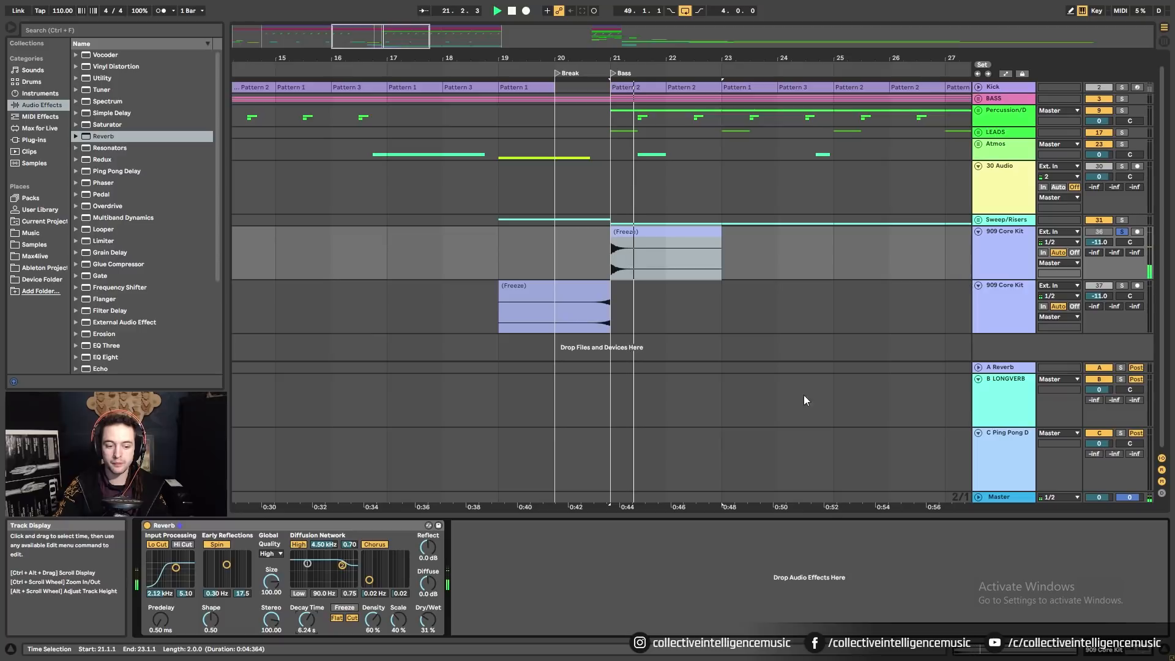
{"action": "left_click_drag", "start_coordinate": [306, 620], "coordinate": [306, 600]}
{"action": "key", "text": "space"}
{"action": "key", "text": "space"}
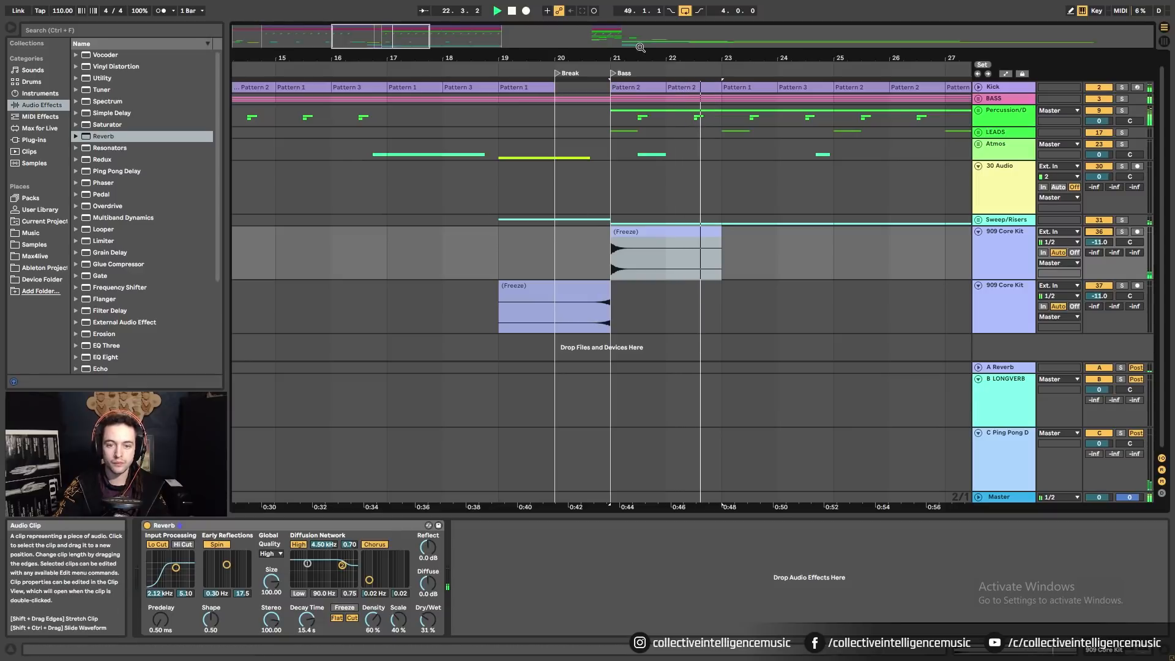
{"action": "left_click_drag", "start_coordinate": [640, 54], "coordinate": [640, 12]}
{"action": "left_click", "coordinate": [487, 266]}
{"action": "key", "text": "space"}
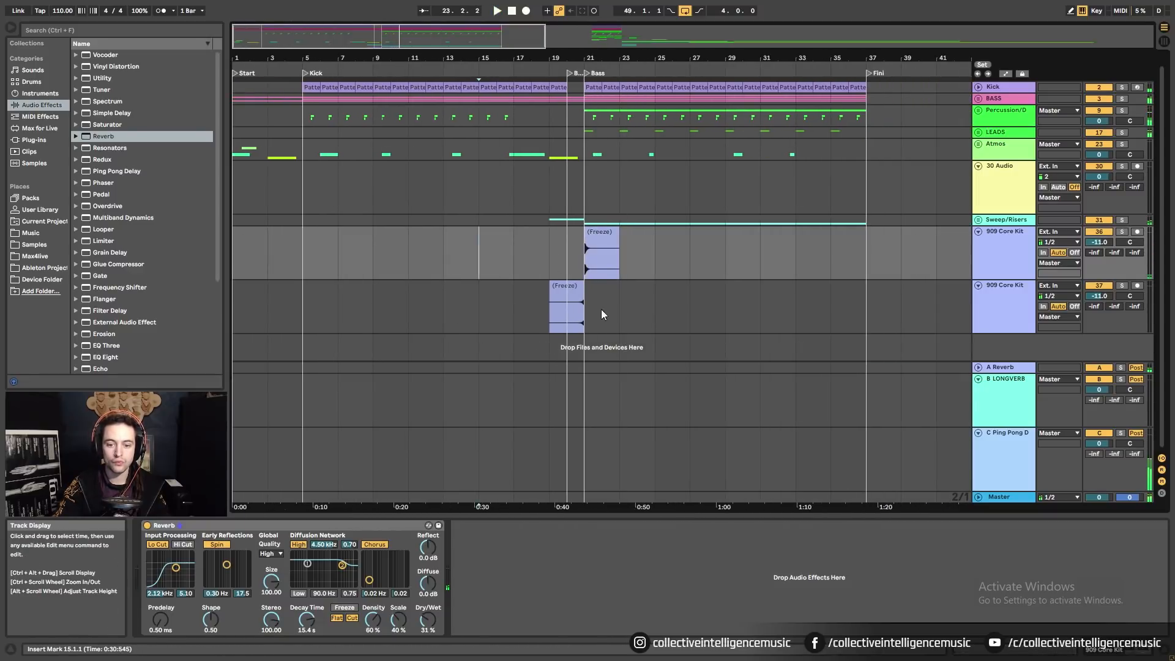
Copy track 37's reversed crash clip from bar 19 to bar 3 and play the opening bars.
{"action": "scroll", "coordinate": [890, 306], "scroll_direction": "up", "scroll_amount": 1}
{"action": "left_click", "coordinate": [269, 270]}
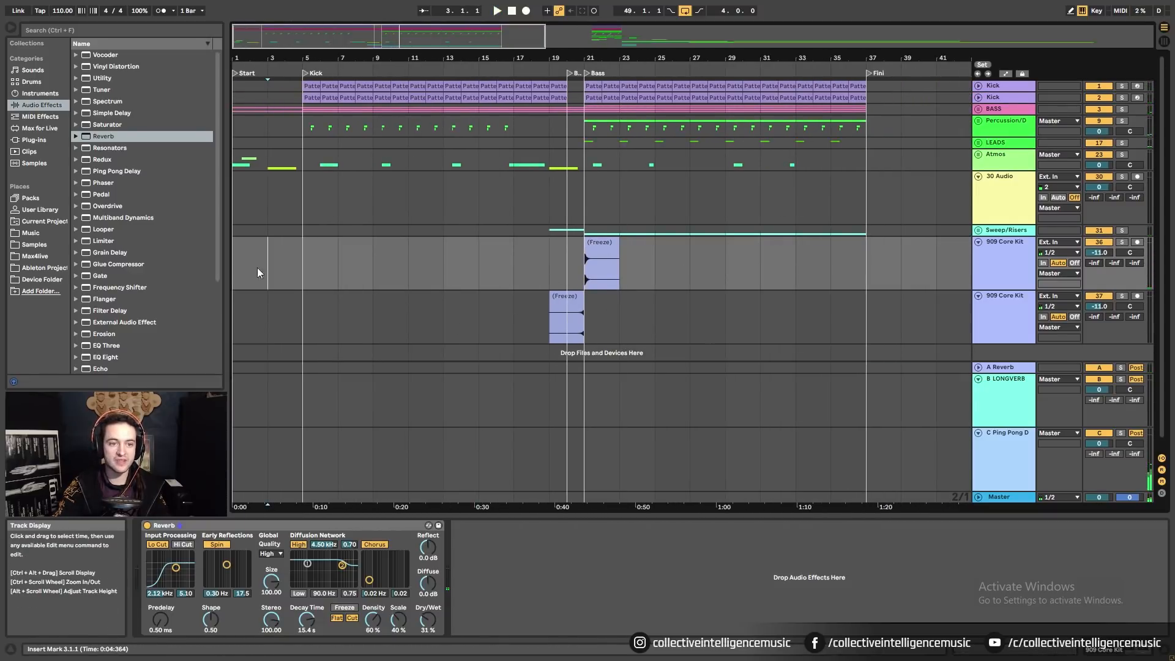
{"action": "left_click_drag", "start_coordinate": [564, 297], "coordinate": [276, 311], "text": "ctrl"}
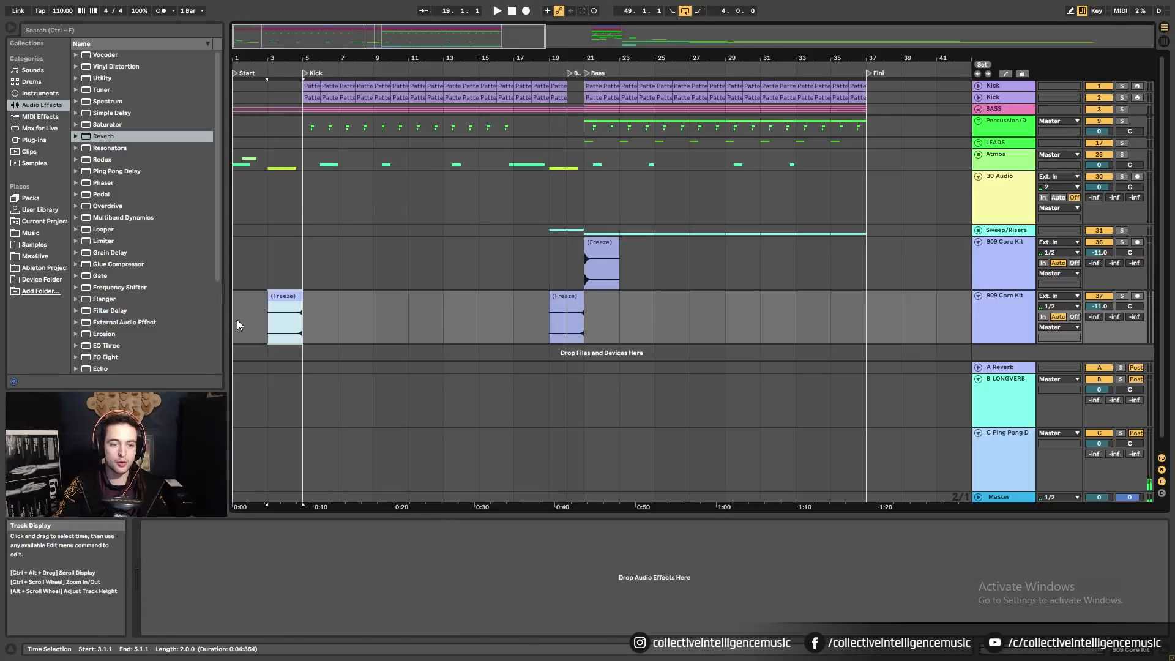
{"action": "left_click", "coordinate": [236, 319]}
{"action": "left_click_drag", "start_coordinate": [241, 56], "coordinate": [241, 75]}
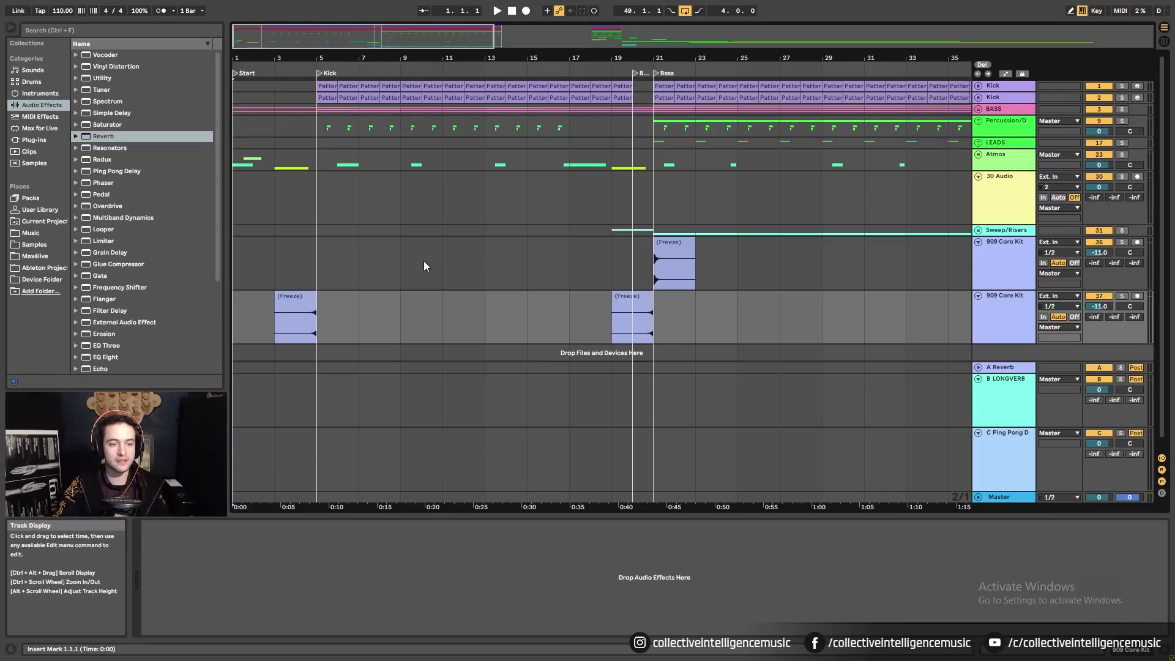
{"action": "key", "text": "space"}
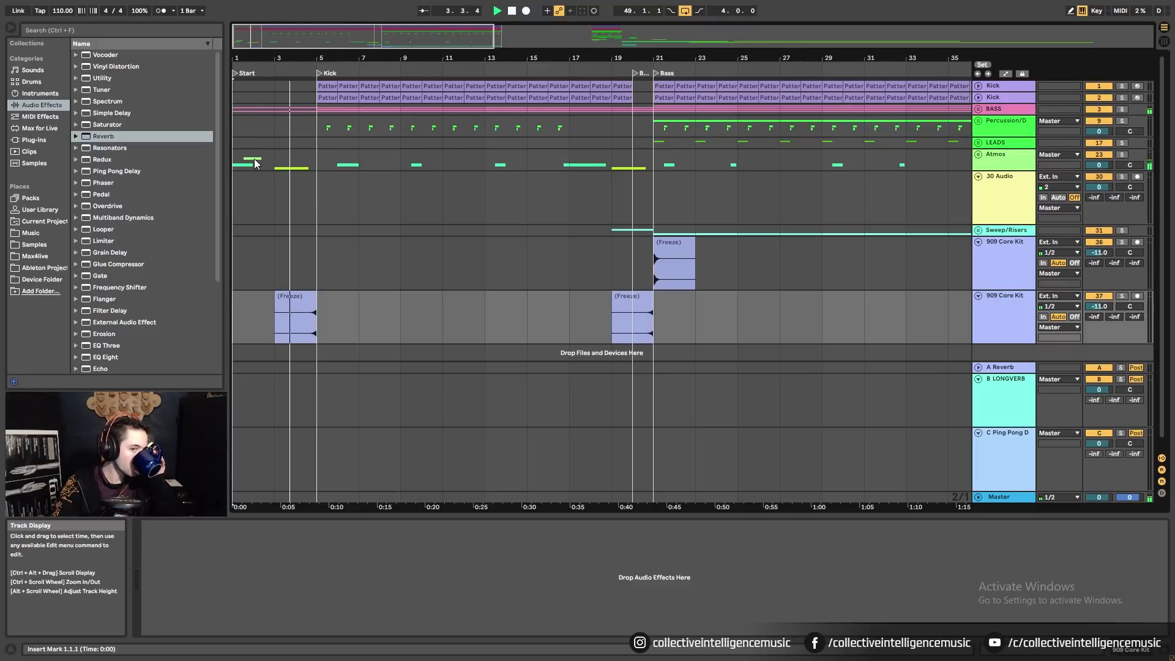
{"action": "left_click", "coordinate": [275, 163]}
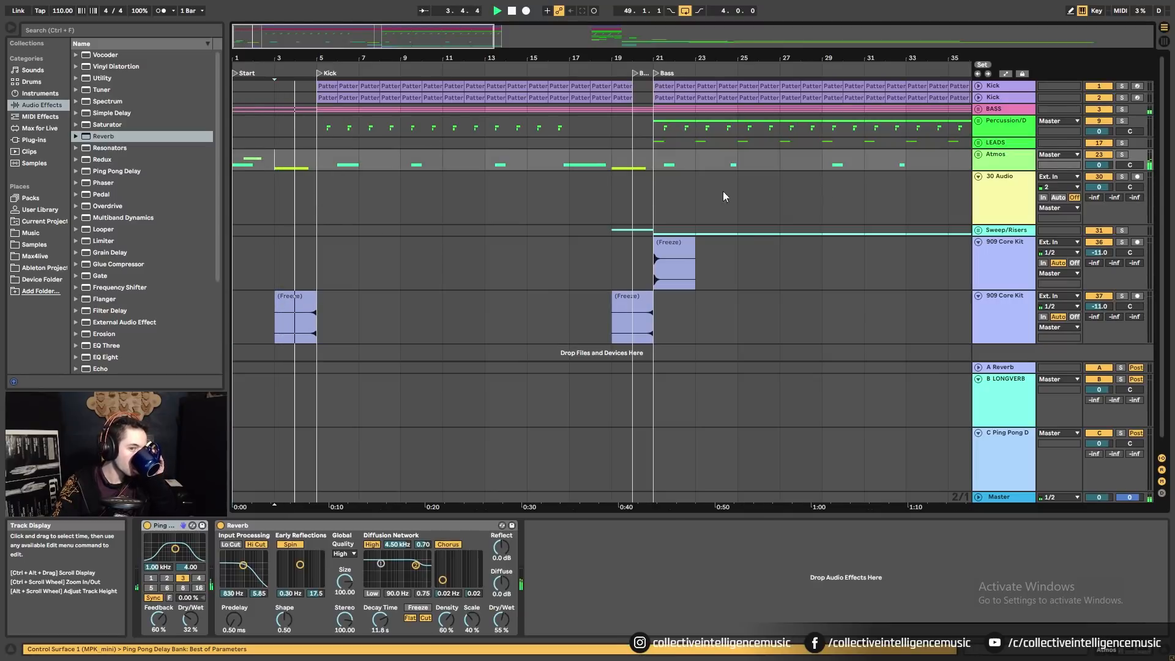
Unfold the Atmos and Sweep/Risers groups.
{"action": "left_click", "coordinate": [978, 155]}
{"action": "scroll", "coordinate": [329, 327], "scroll_direction": "down", "scroll_amount": 5}
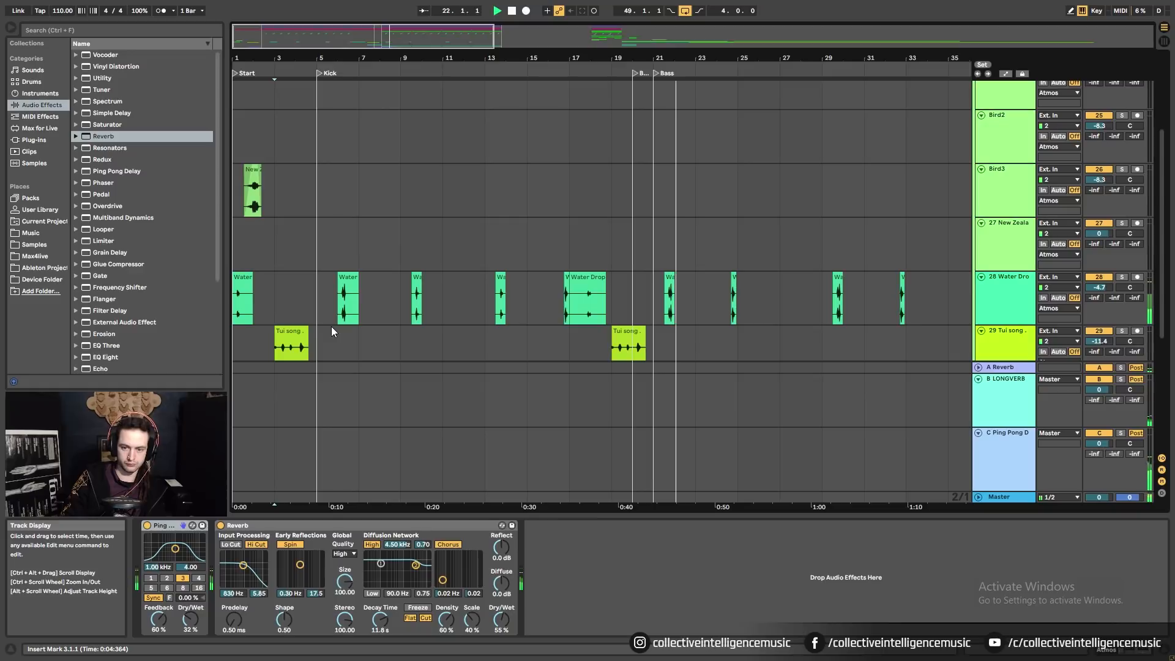
{"action": "scroll", "coordinate": [331, 326], "scroll_direction": "down", "scroll_amount": 6}
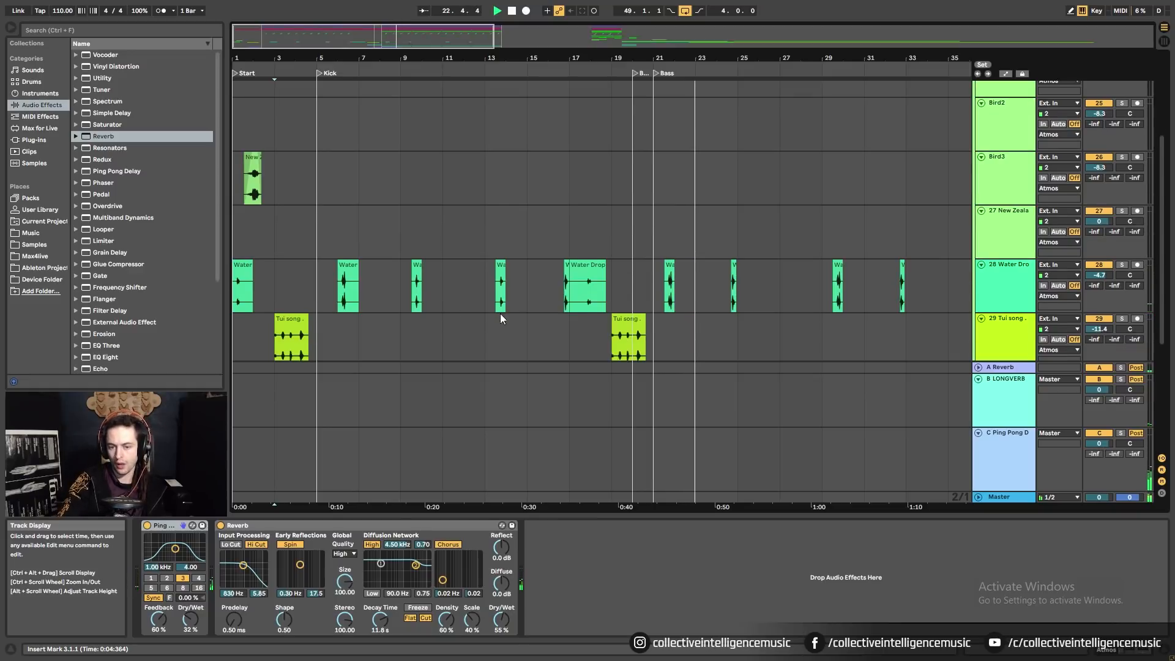
{"action": "left_click", "coordinate": [978, 223]}
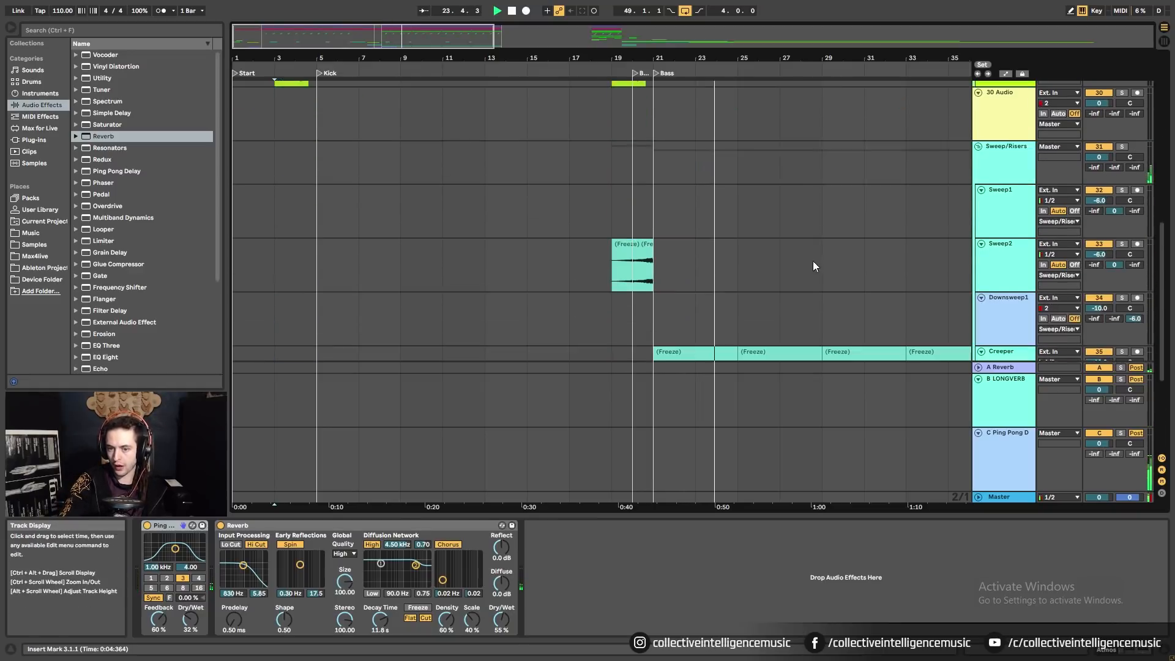
{"action": "scroll", "coordinate": [813, 261], "scroll_direction": "down", "scroll_amount": 2}
Deactivate the Creeper clips with the 0 key.
{"action": "left_click", "coordinate": [722, 291]}
{"action": "left_click", "coordinate": [772, 286]}
{"action": "key", "text": "0"}
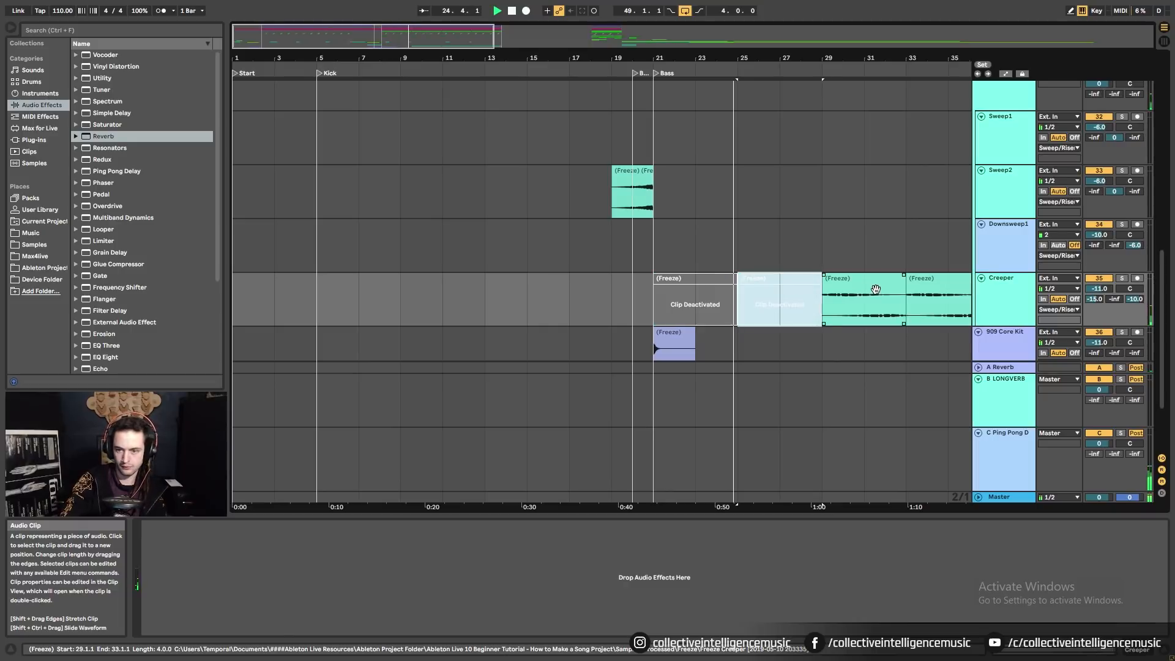
{"action": "left_click", "coordinate": [873, 287]}
{"action": "key", "text": "0"}
{"action": "left_click", "coordinate": [936, 284]}
{"action": "key", "text": "0"}
Deactivate the Bellbird clip on Bird3 and play the arrangement from the start.
{"action": "scroll", "coordinate": [798, 277], "scroll_direction": "up", "scroll_amount": 7}
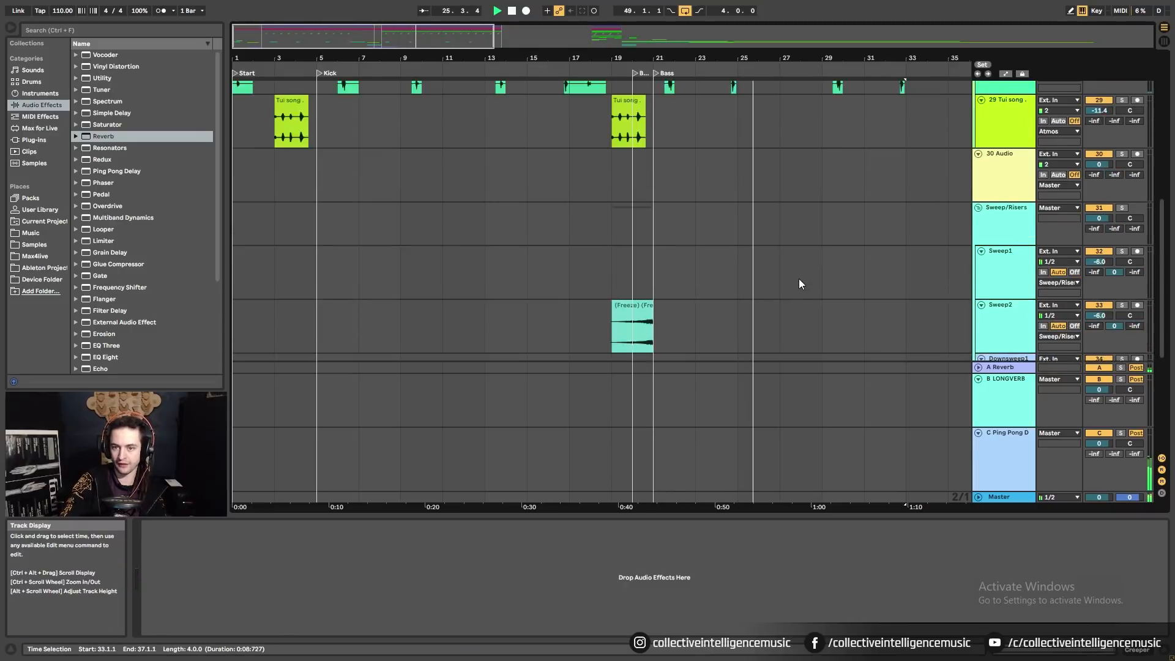
{"action": "scroll", "coordinate": [278, 109], "scroll_direction": "up", "scroll_amount": 2}
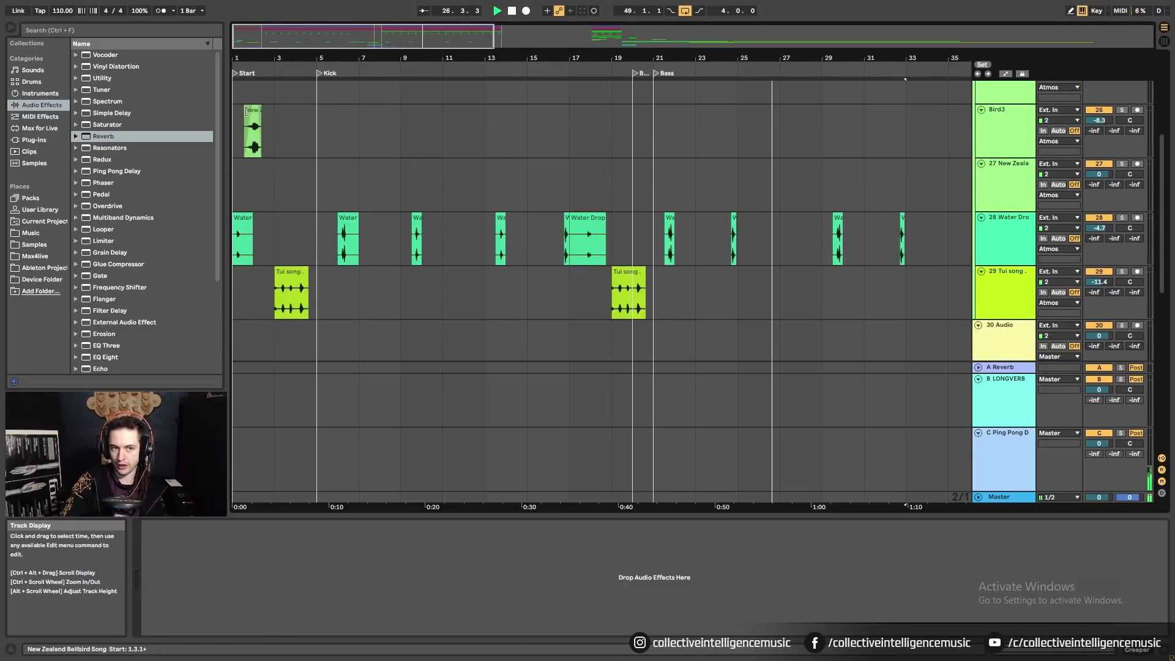
{"action": "scroll", "coordinate": [299, 168], "scroll_direction": "up", "scroll_amount": 1}
{"action": "left_click", "coordinate": [233, 162]}
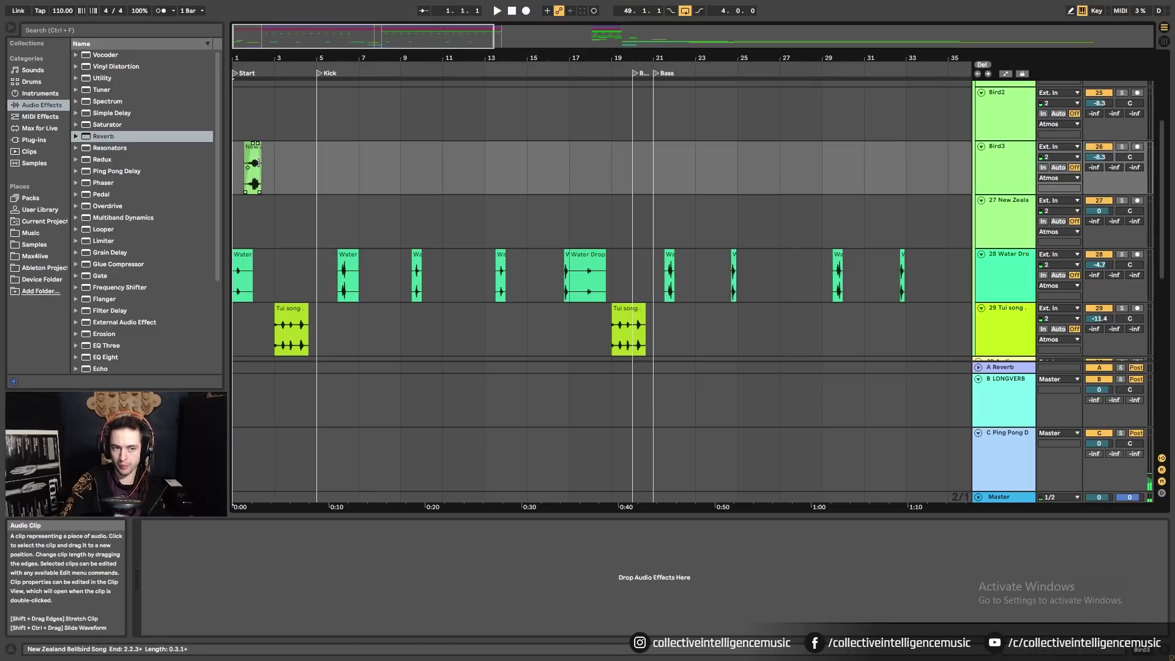
{"action": "key", "text": "space"}
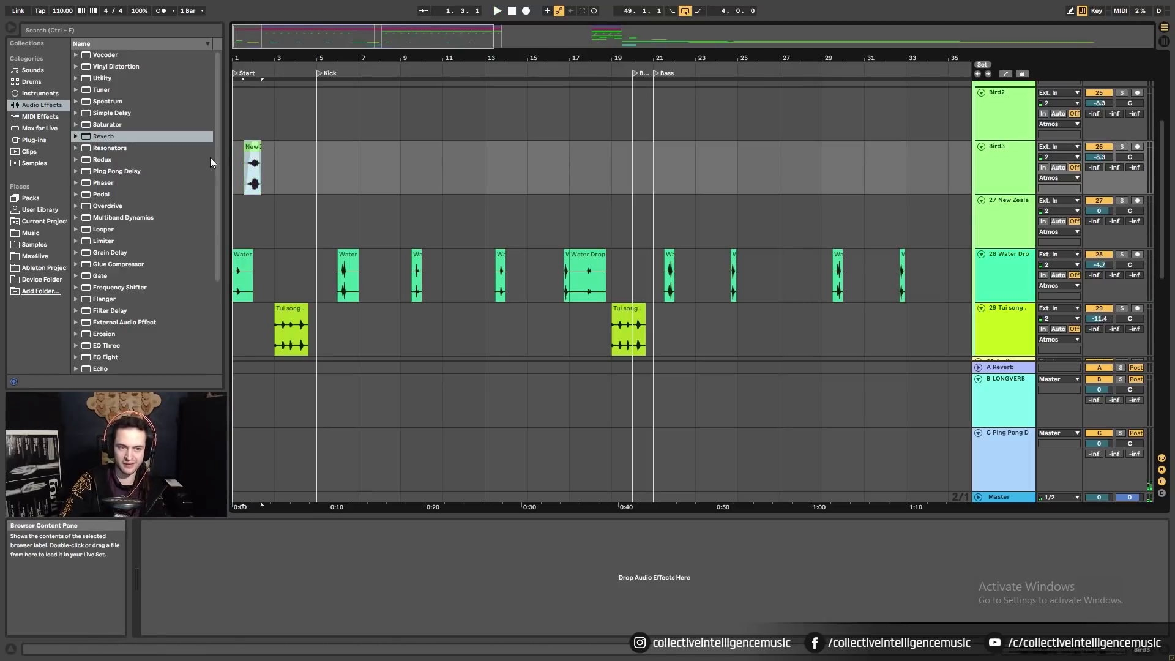
{"action": "key", "text": "0"}
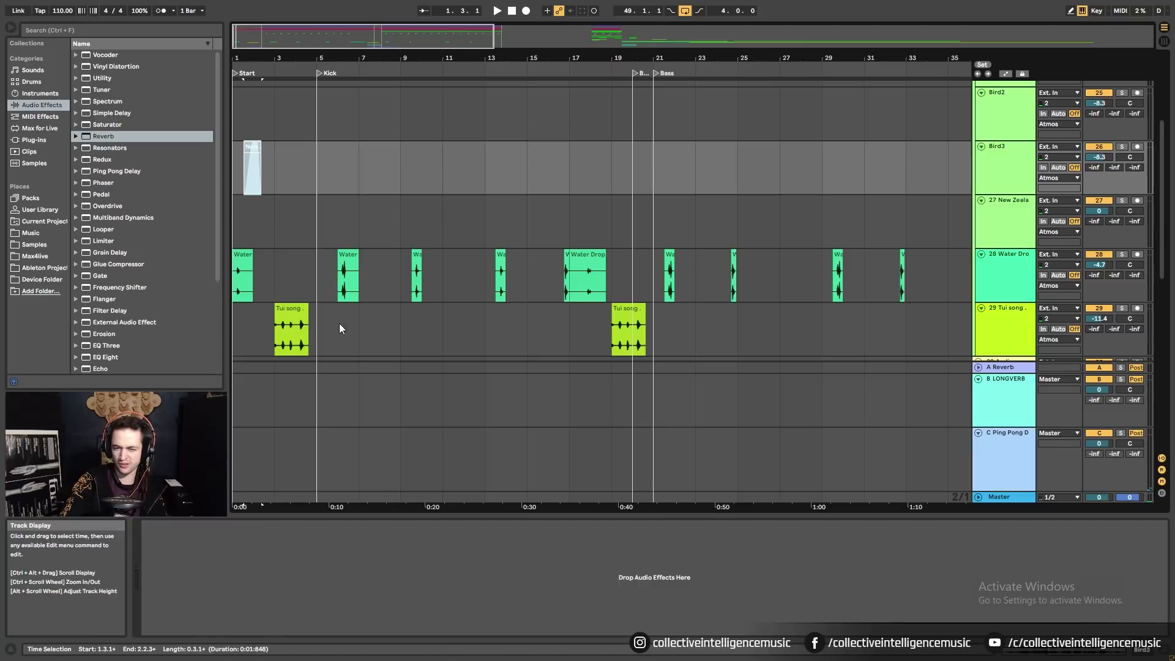
{"action": "left_click", "coordinate": [235, 171]}
{"action": "key", "text": "space"}
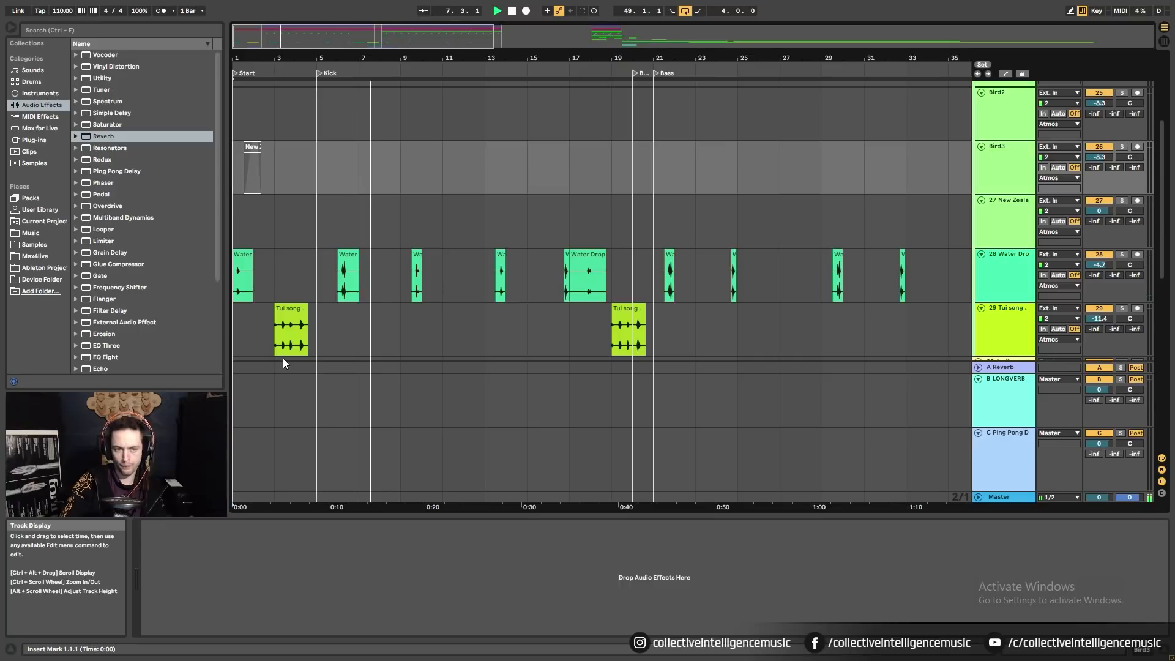
Select bars 1 to 21 on the New Zealand track and browse the surrounding tracks.
{"action": "scroll", "coordinate": [433, 342], "scroll_direction": "down", "scroll_amount": 4}
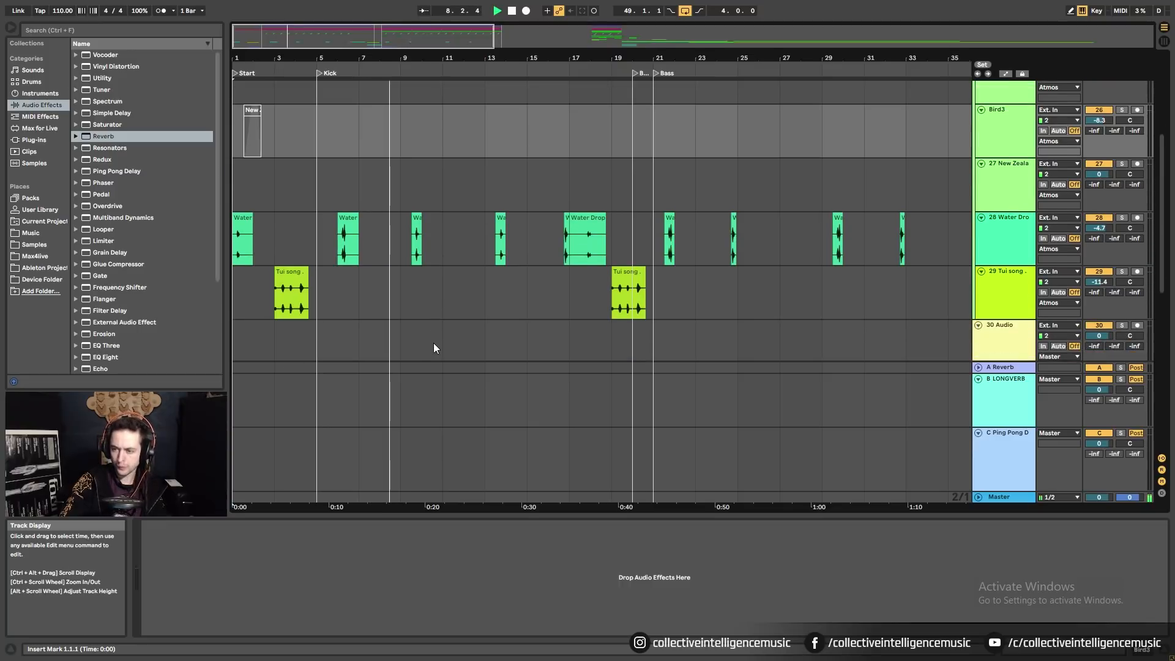
{"action": "scroll", "coordinate": [437, 341], "scroll_direction": "up", "scroll_amount": 5}
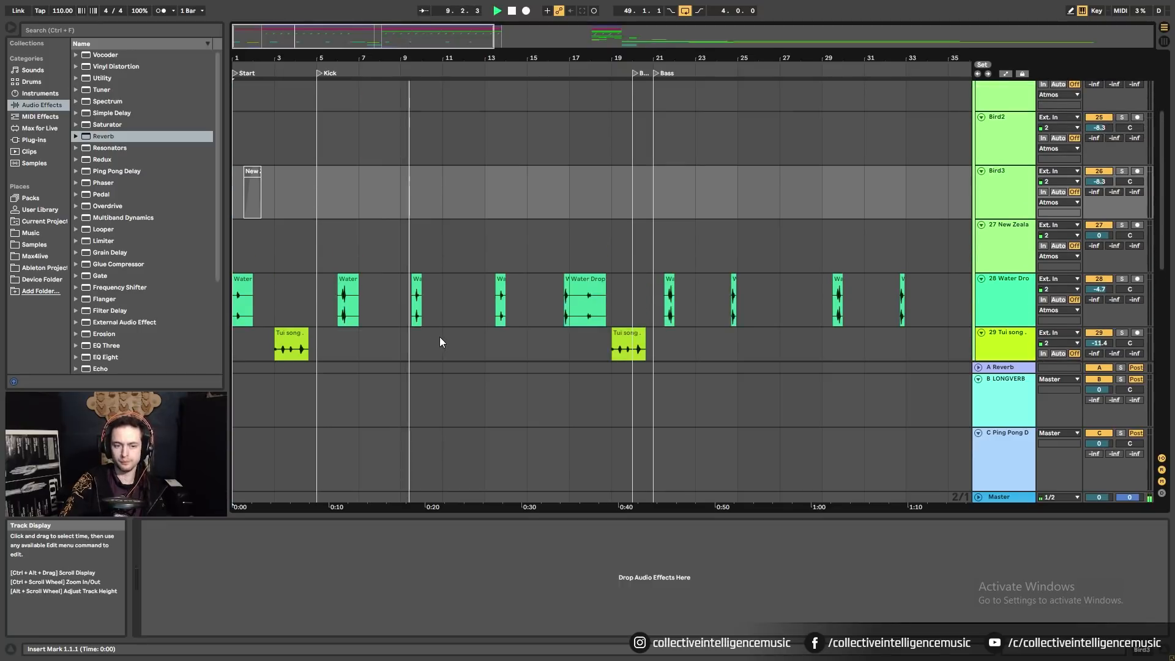
{"action": "left_click_drag", "start_coordinate": [246, 229], "coordinate": [625, 236]}
{"action": "left_click_drag", "start_coordinate": [258, 244], "coordinate": [649, 254]}
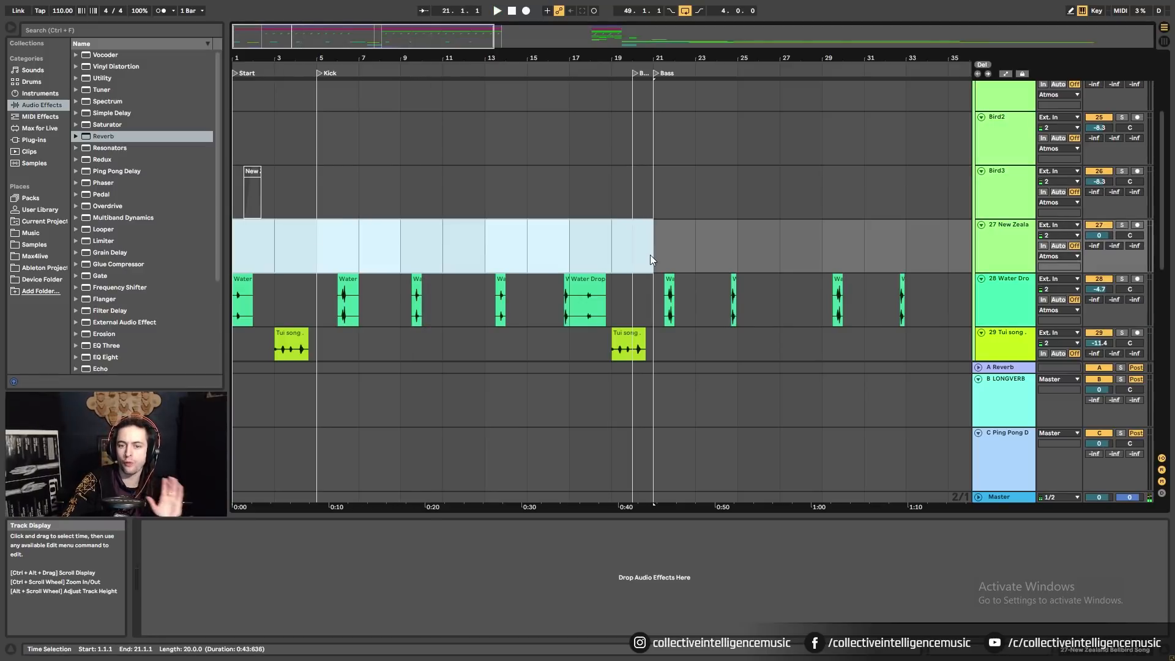
{"action": "scroll", "coordinate": [630, 298], "scroll_direction": "down", "scroll_amount": 6}
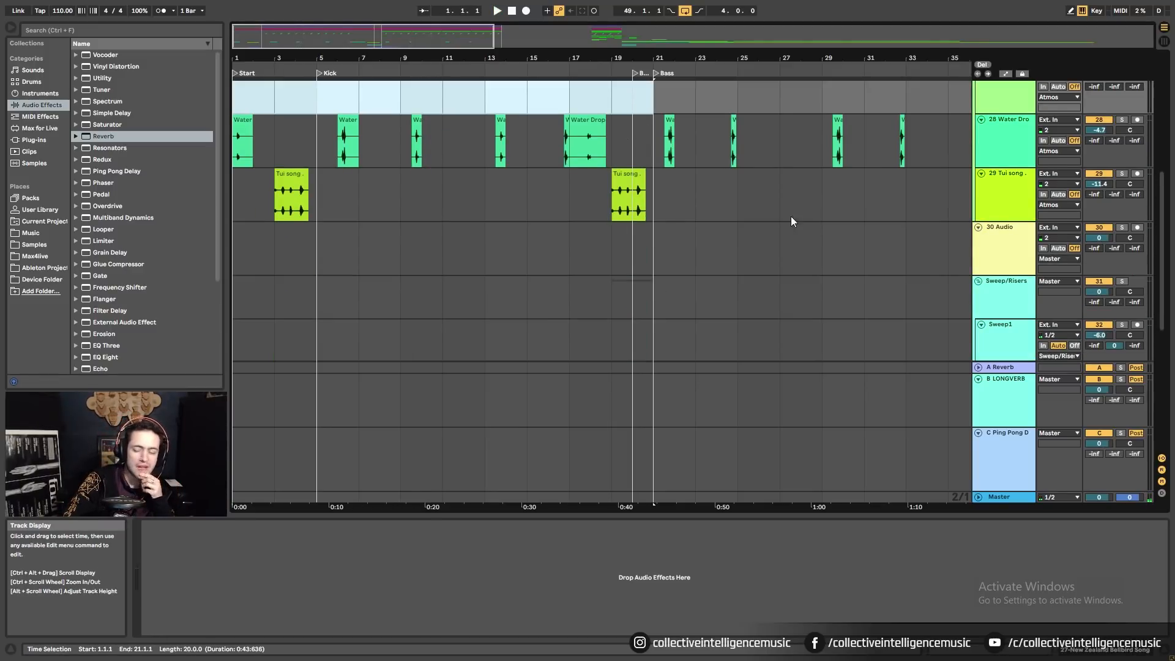
{"action": "left_click_drag", "start_coordinate": [889, 59], "coordinate": [496, 40]}
{"action": "scroll", "coordinate": [704, 171], "scroll_direction": "up", "scroll_amount": 5}
{"action": "scroll", "coordinate": [730, 160], "scroll_direction": "up", "scroll_amount": 5}
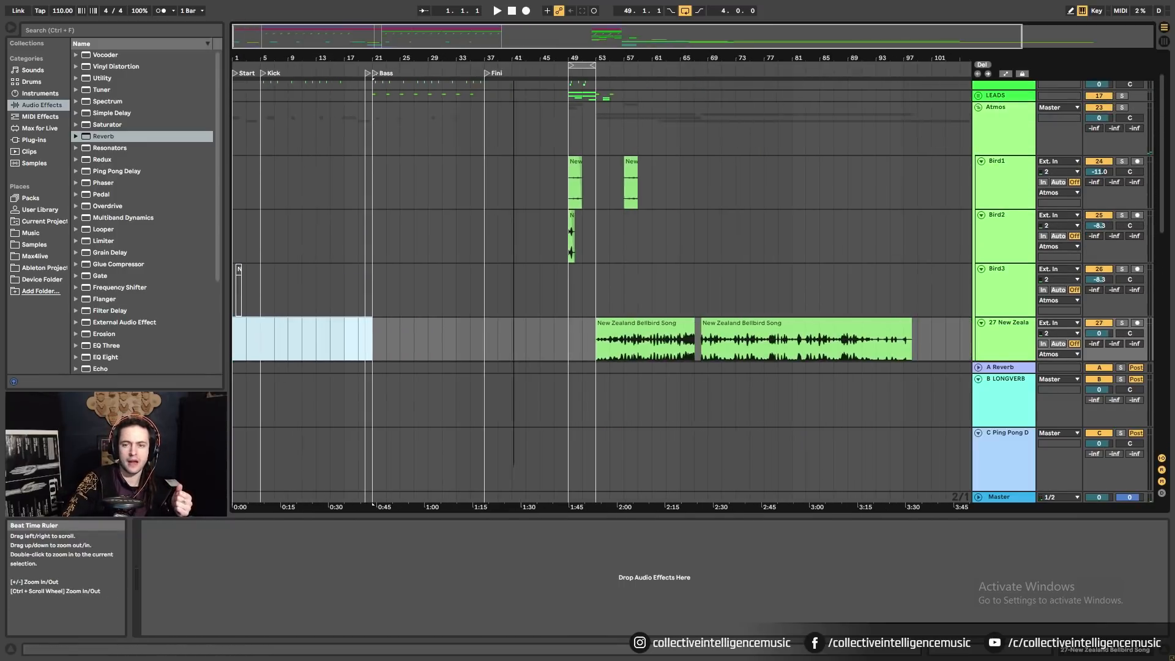
{"action": "scroll", "coordinate": [502, 179], "scroll_direction": "up", "scroll_amount": 2}
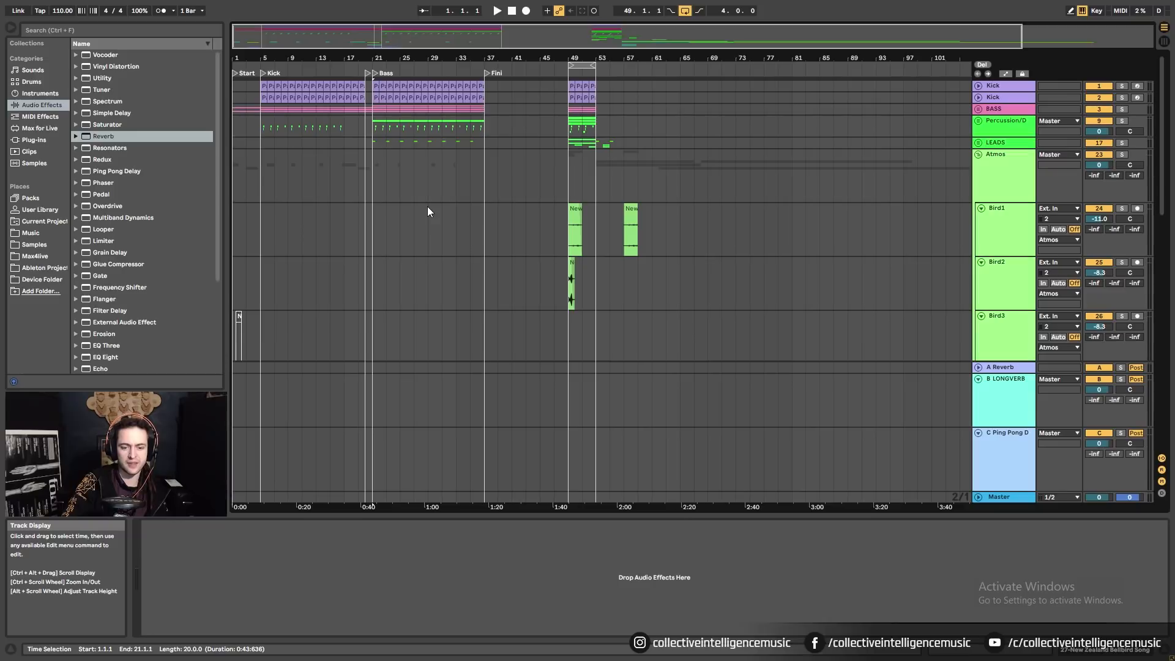
{"action": "scroll", "coordinate": [427, 212], "scroll_direction": "down", "scroll_amount": 12}
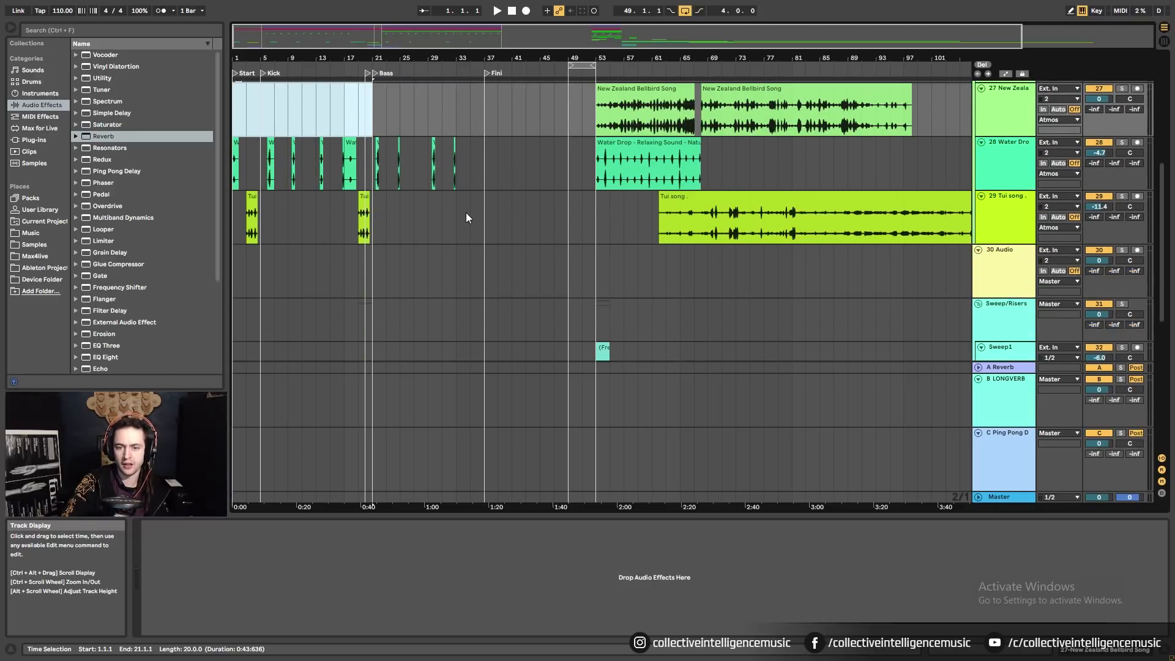
{"action": "scroll", "coordinate": [468, 219], "scroll_direction": "down", "scroll_amount": 3}
Solo and audition Sweep1, then Downsweep1.
{"action": "left_click", "coordinate": [586, 144]}
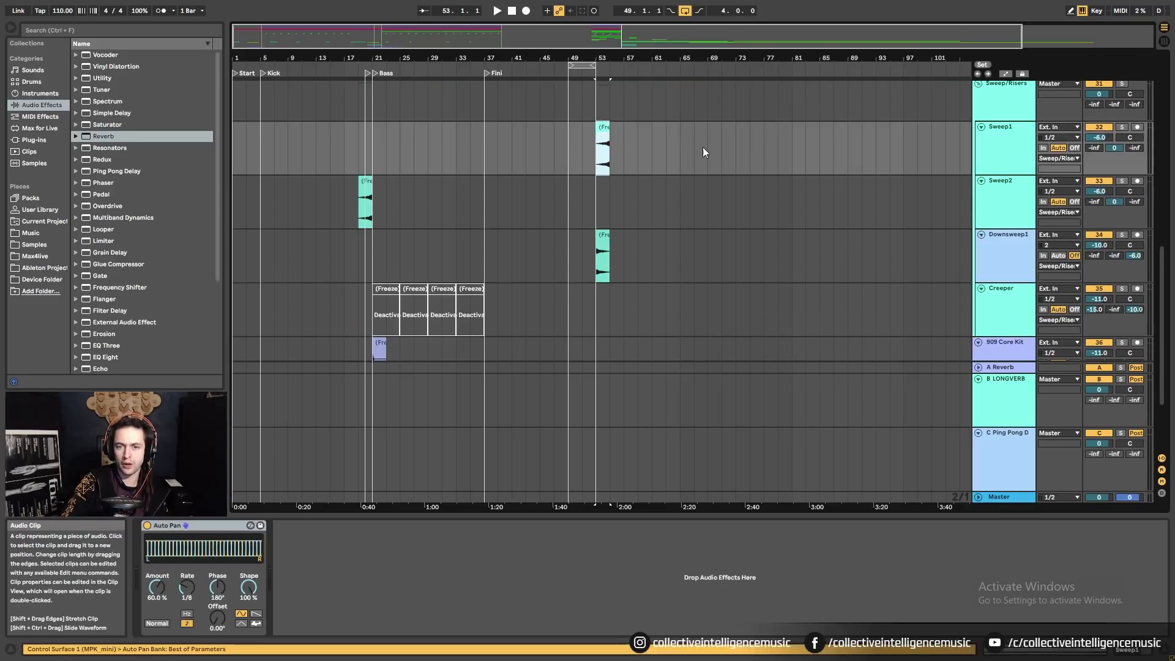
{"action": "left_click", "coordinate": [1122, 127]}
{"action": "key", "text": "space"}
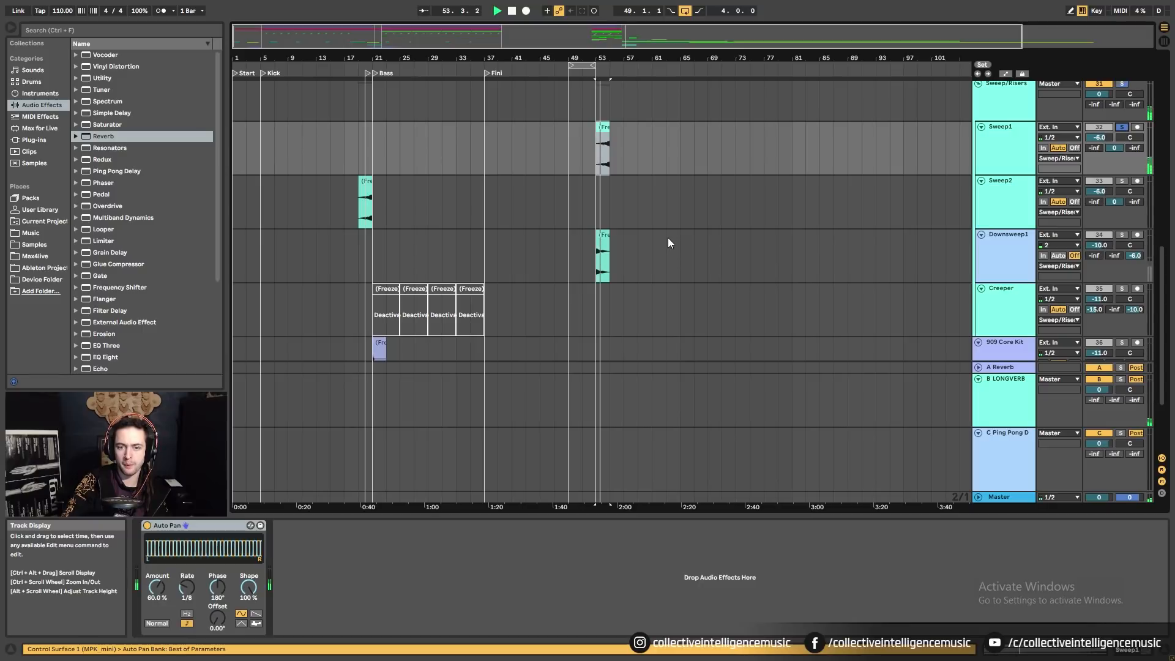
{"action": "left_click", "coordinate": [582, 246]}
{"action": "left_click", "coordinate": [1121, 234]}
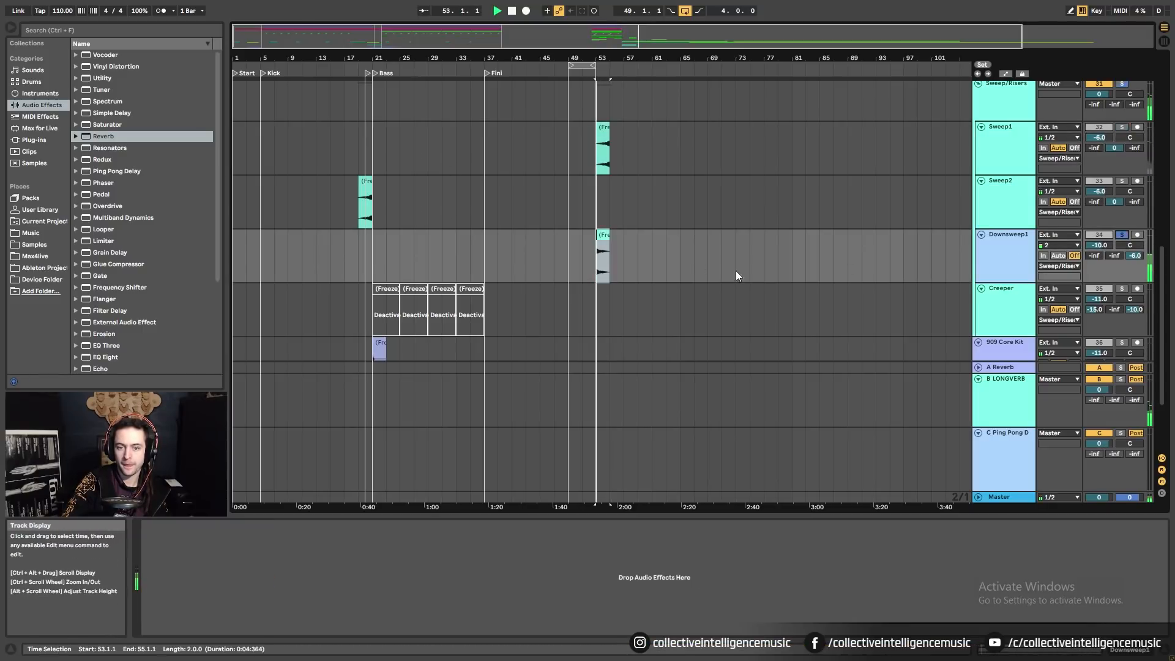
{"action": "key", "text": "space"}
Move the Downsweep1 clip from bar 53 to bar 21 and hear it from bar 19.
{"action": "left_click_drag", "start_coordinate": [603, 235], "coordinate": [380, 256]}
{"action": "left_click", "coordinate": [1121, 232]}
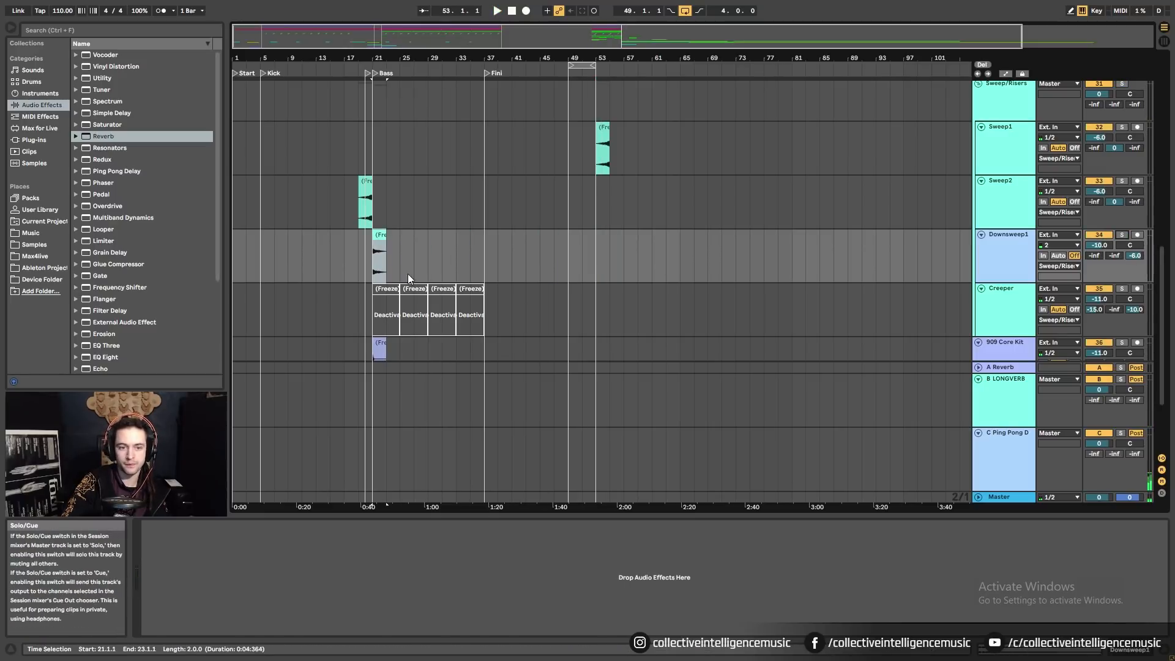
{"action": "left_click", "coordinate": [359, 254]}
{"action": "key", "text": "space"}
{"action": "left_click_drag", "start_coordinate": [367, 58], "coordinate": [367, 149]}
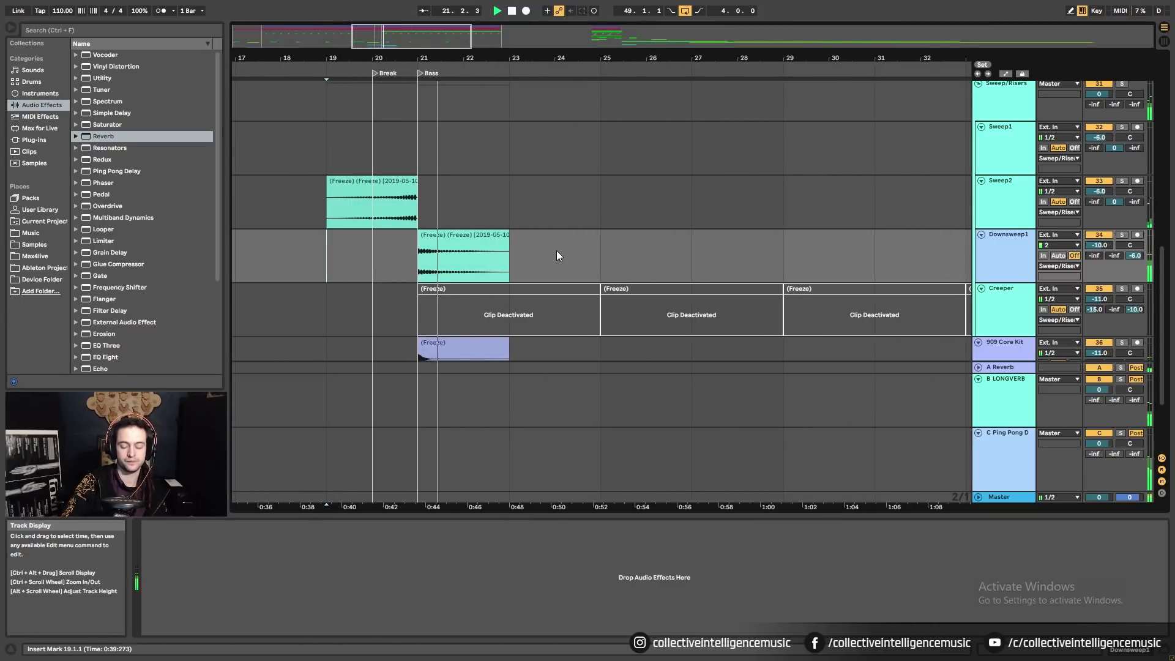
{"action": "left_click", "coordinate": [440, 251]}
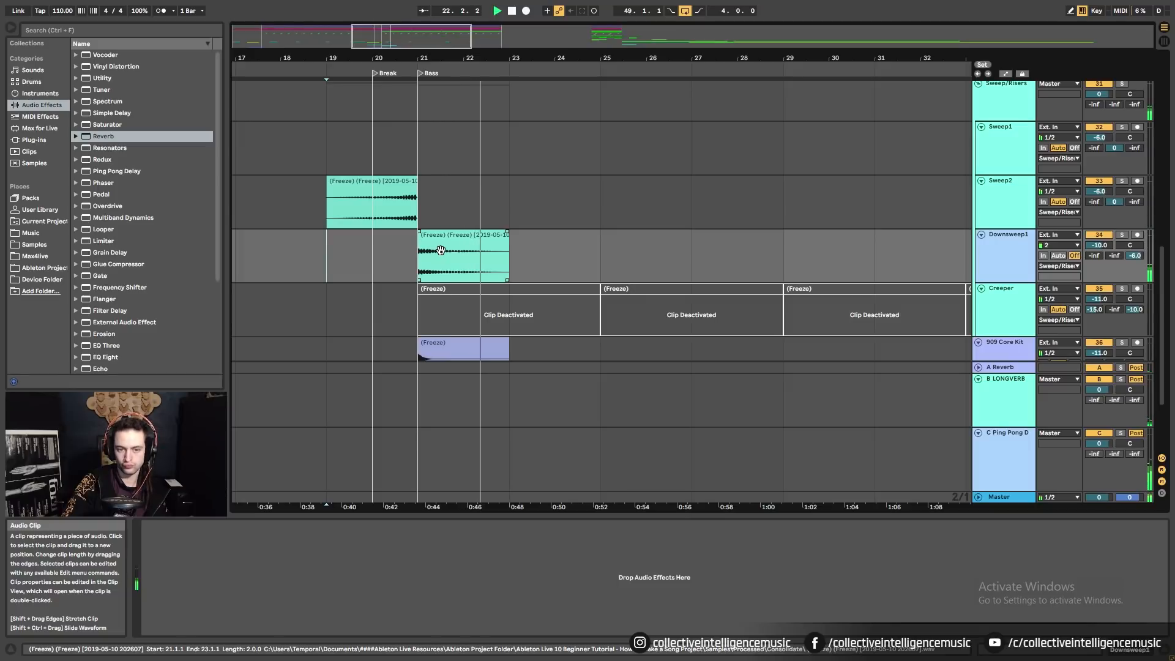
{"action": "left_click", "coordinate": [441, 251]}
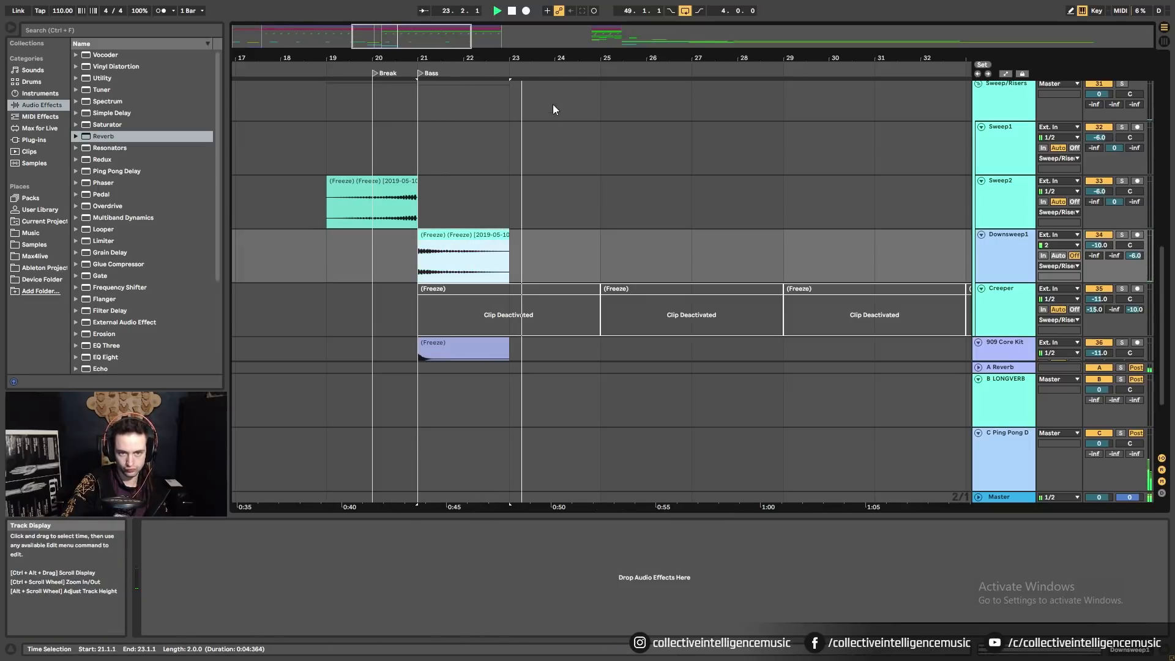
Copy the Downsweep1 clip from bar 21 to bar 29.
{"action": "left_click_drag", "start_coordinate": [571, 59], "coordinate": [488, 34]}
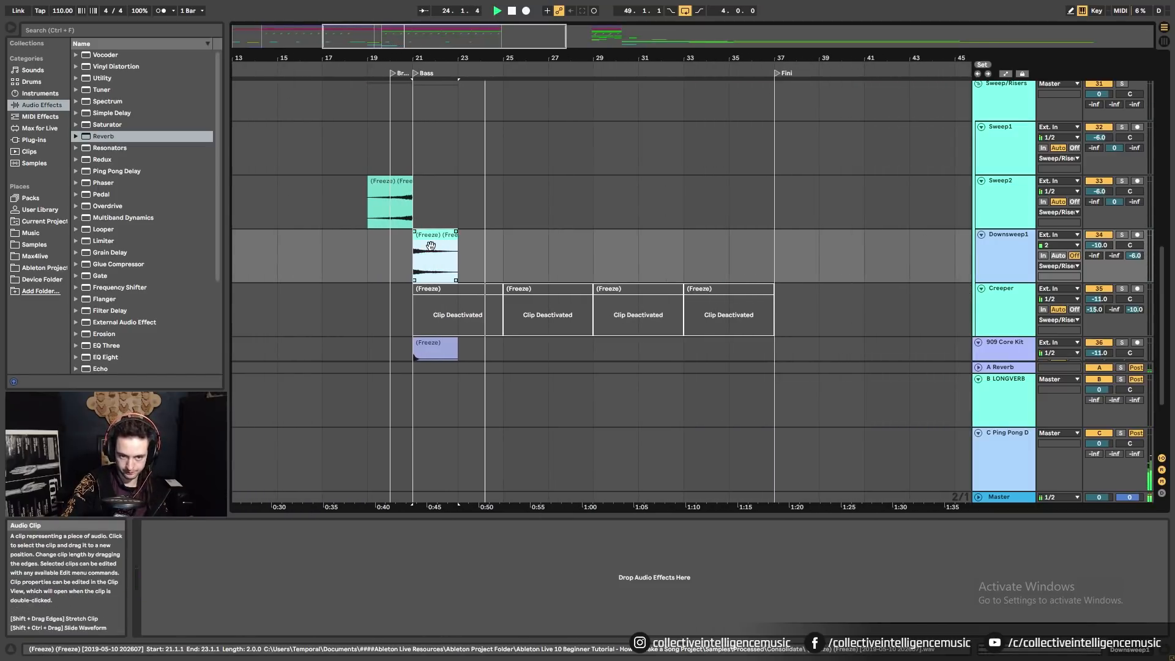
{"action": "left_click_drag", "start_coordinate": [432, 244], "coordinate": [630, 262]}
{"action": "scroll", "coordinate": [495, 288], "scroll_direction": "up", "scroll_amount": 5}
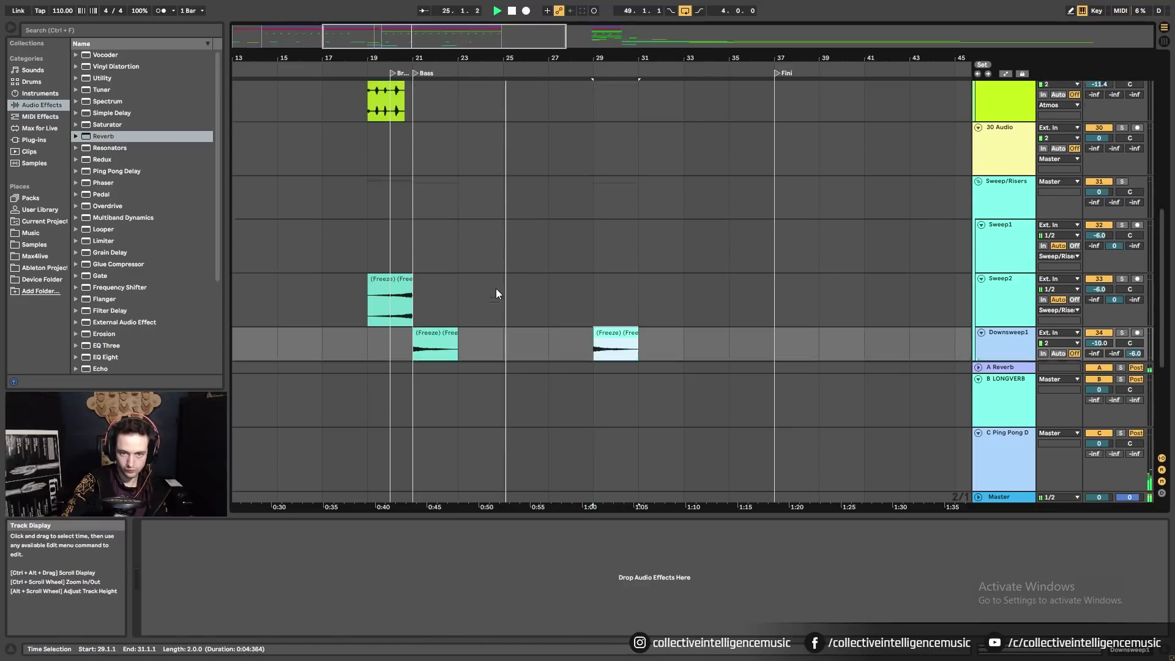
{"action": "scroll", "coordinate": [497, 289], "scroll_direction": "up", "scroll_amount": 10}
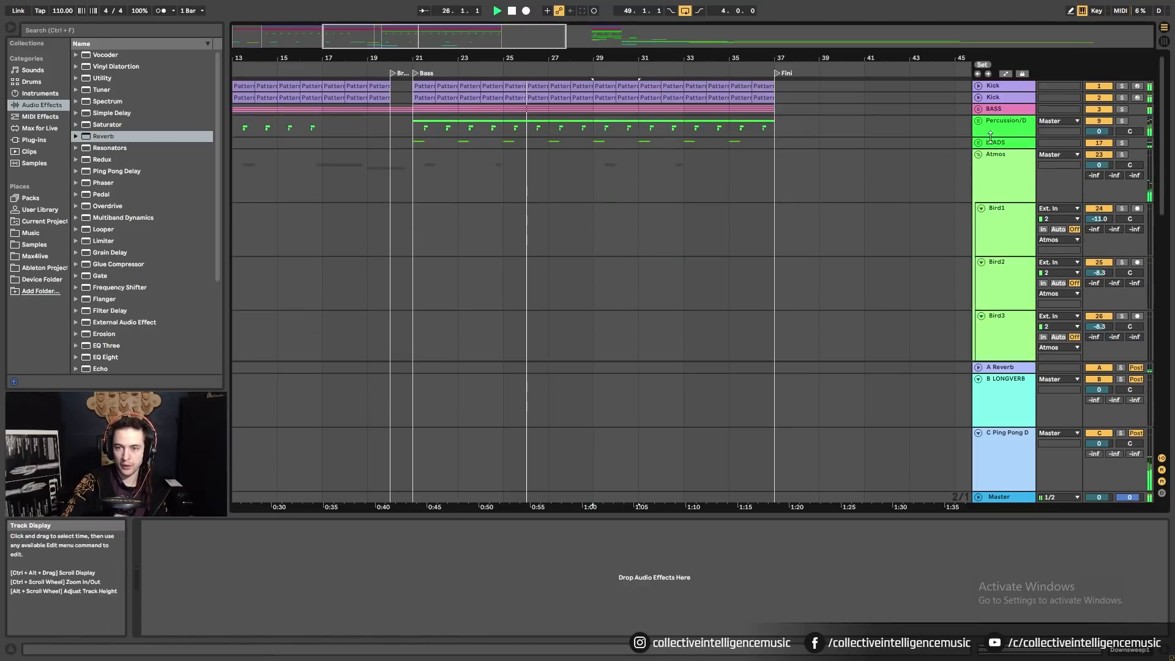
Show Operator Filter Freq automation on the ARP 2 track in LEADS and solo ARP 2.
{"action": "left_click", "coordinate": [977, 142]}
{"action": "left_click", "coordinate": [1004, 252]}
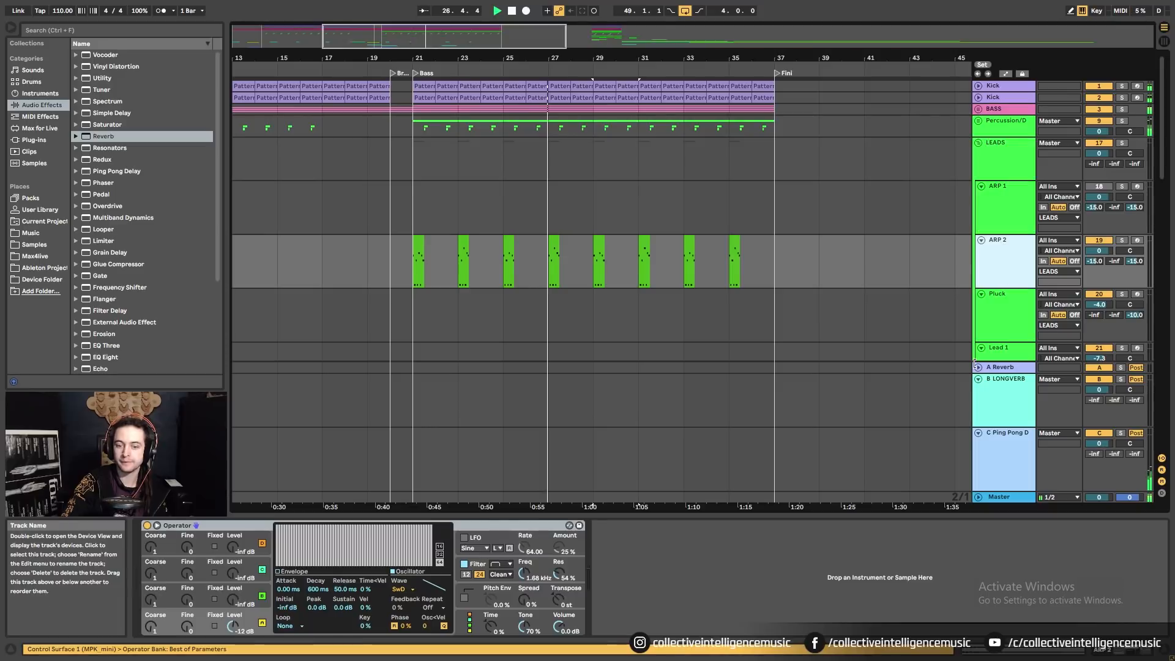
{"action": "right_click", "coordinate": [524, 573]}
{"action": "left_click", "coordinate": [551, 525]}
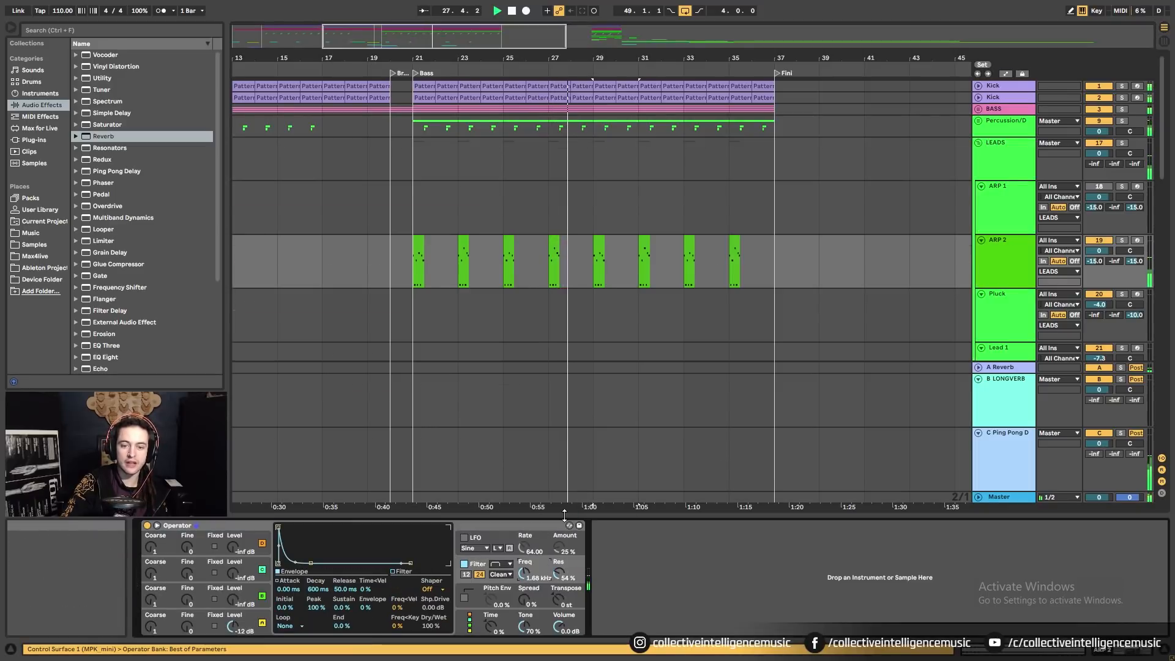
{"action": "key", "text": "space"}
{"action": "left_click", "coordinate": [416, 241]}
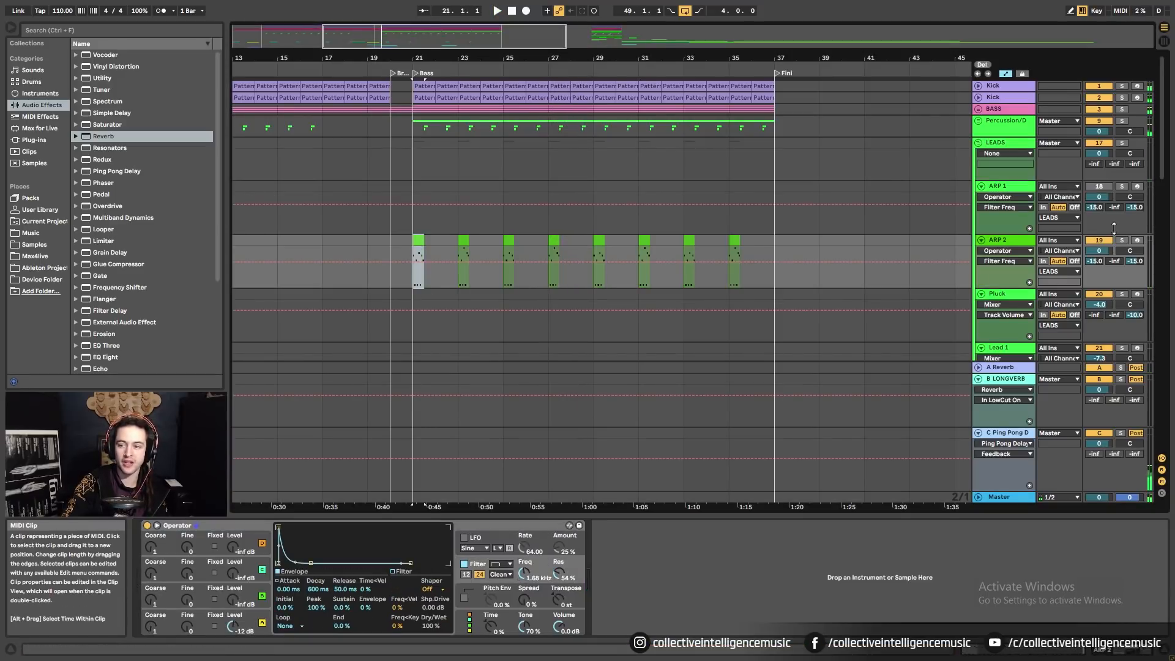
{"action": "left_click", "coordinate": [1121, 240]}
Draw Filter Freq breakpoints dipping at bar 21, rising to 3.90 kHz at 23, dropping to 415 Hz at 25.
{"action": "left_click", "coordinate": [415, 252]}
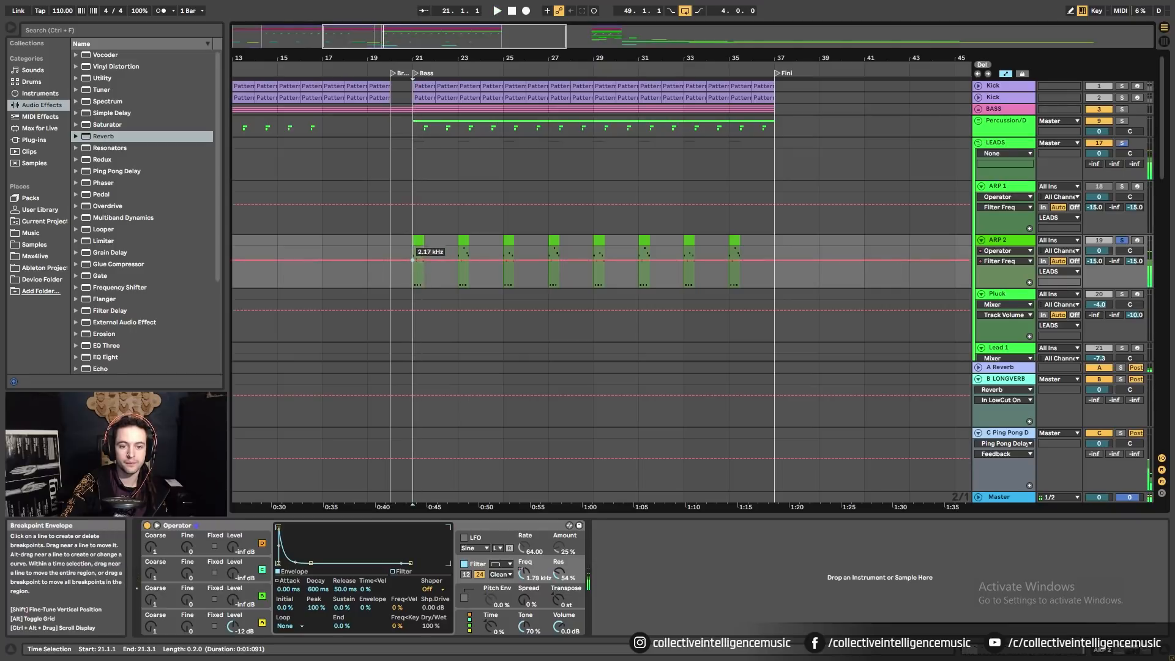
{"action": "left_click_drag", "start_coordinate": [423, 252], "coordinate": [423, 264]}
{"action": "key", "text": "space"}
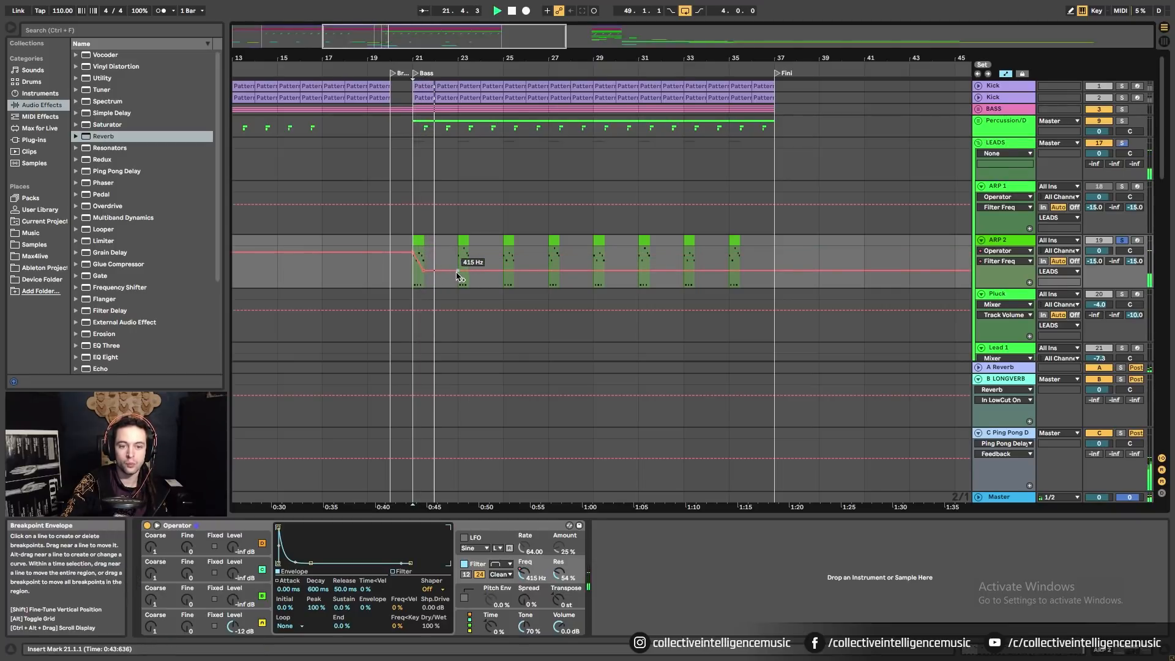
{"action": "left_click", "coordinate": [458, 271]}
{"action": "left_click_drag", "start_coordinate": [475, 271], "coordinate": [474, 256]}
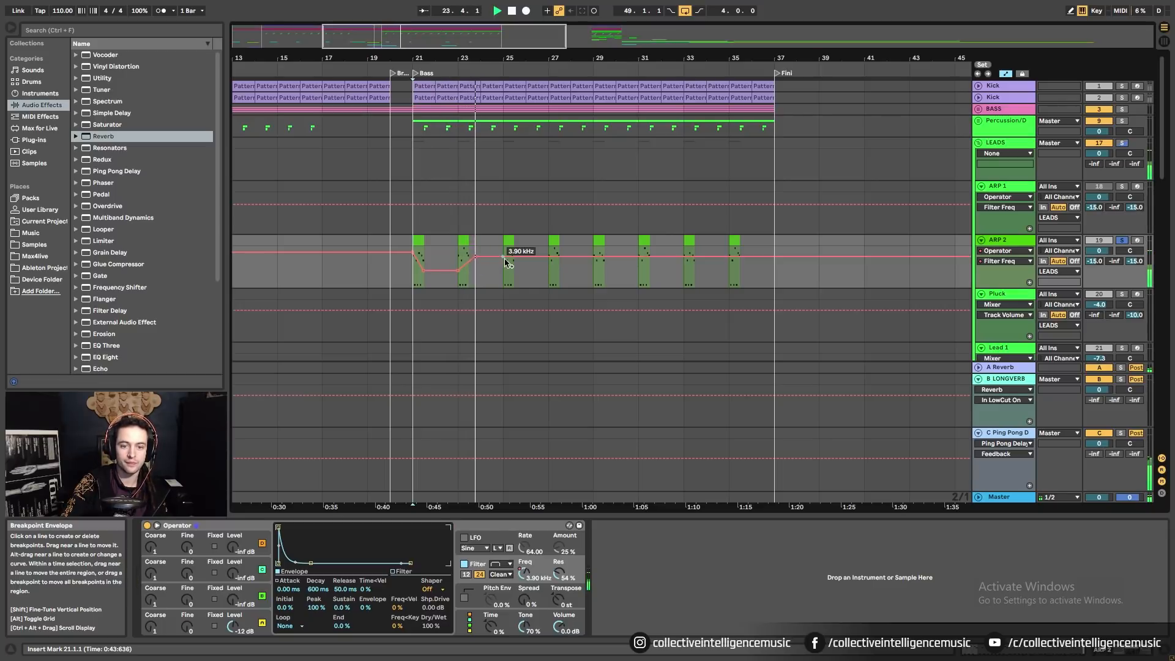
{"action": "left_click", "coordinate": [504, 258]}
{"action": "left_click_drag", "start_coordinate": [519, 257], "coordinate": [558, 261]}
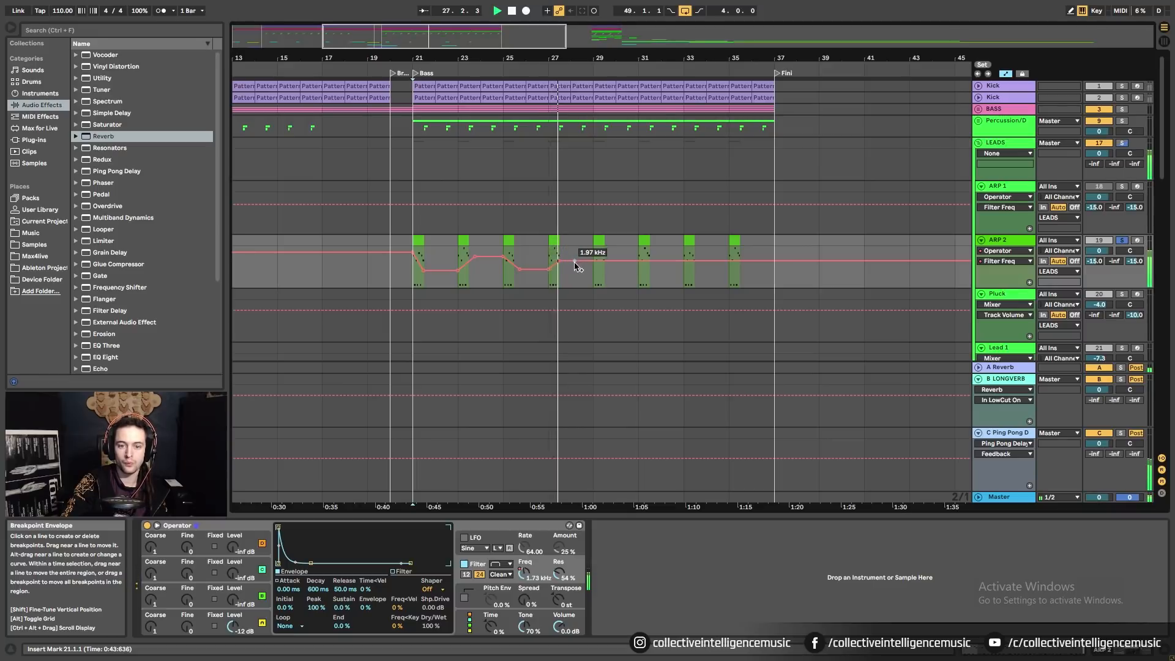
{"action": "left_click", "coordinate": [1029, 282]}
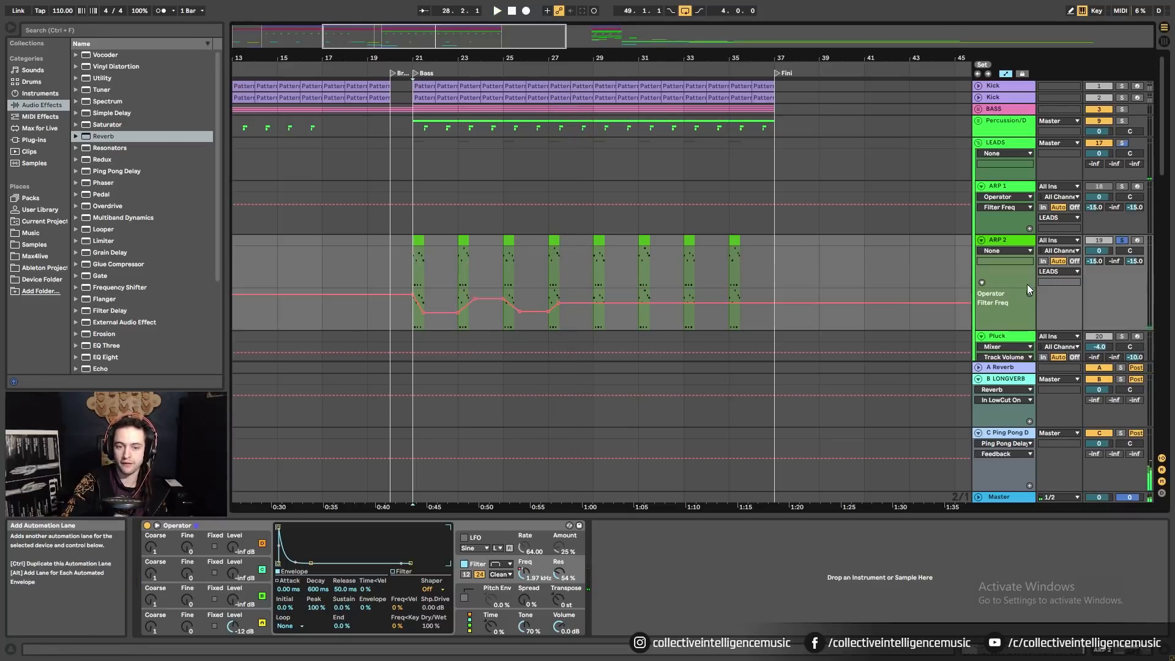
{"action": "left_click_drag", "start_coordinate": [588, 322], "coordinate": [471, 327]}
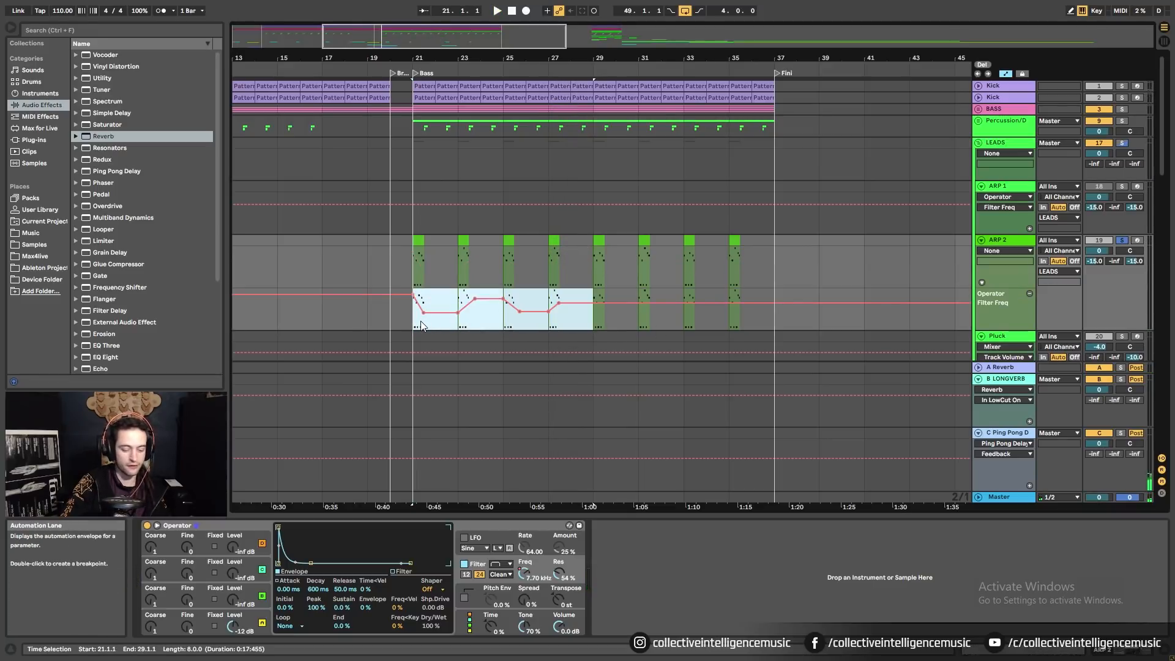
Repeat the Filter Freq automation into bars 29–37, duplicate ARP 2, solo the copy, zero its delay send.
{"action": "key", "text": "ctrl+d"}
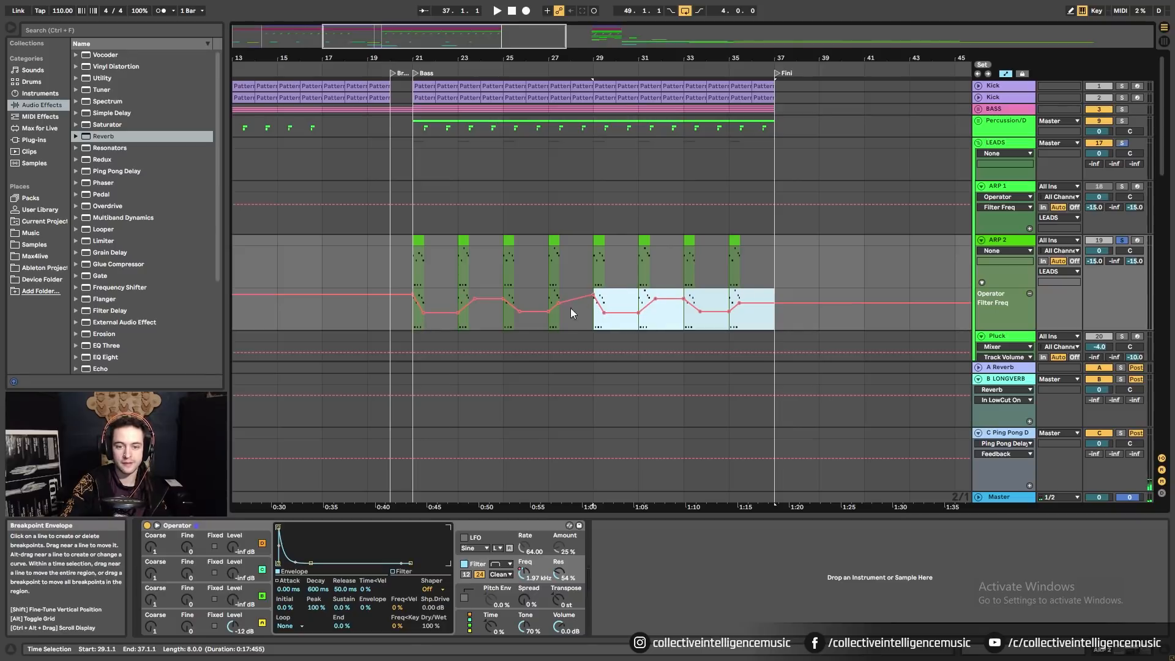
{"action": "left_click", "coordinate": [457, 325]}
{"action": "right_click", "coordinate": [1009, 239]}
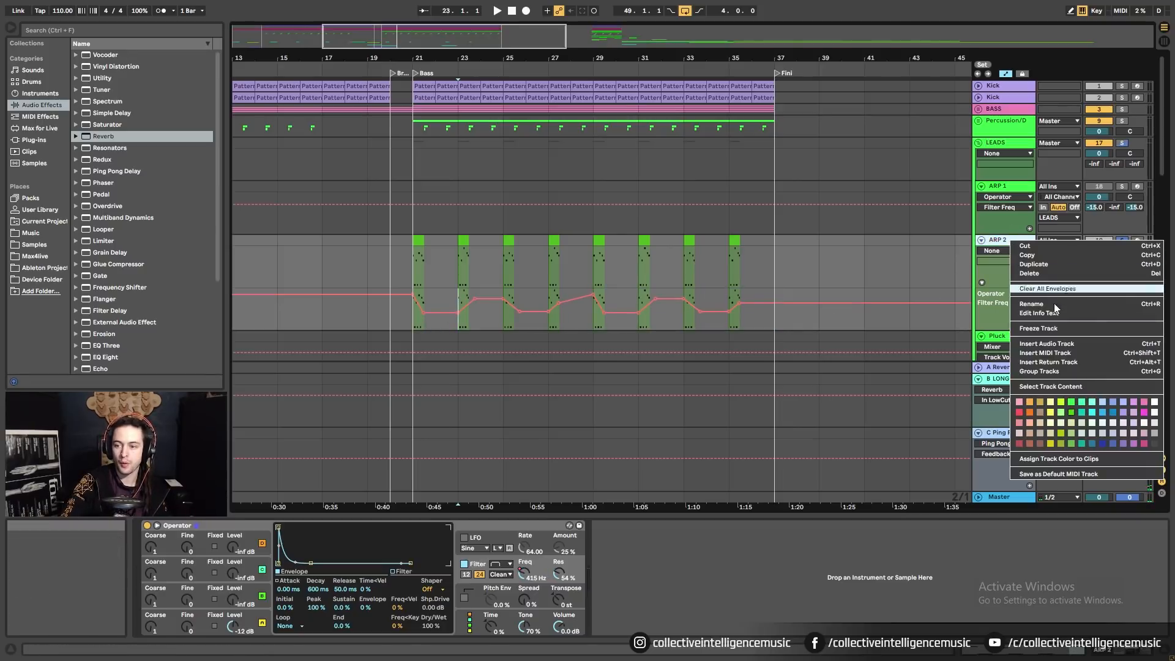
{"action": "left_click", "coordinate": [1045, 266]}
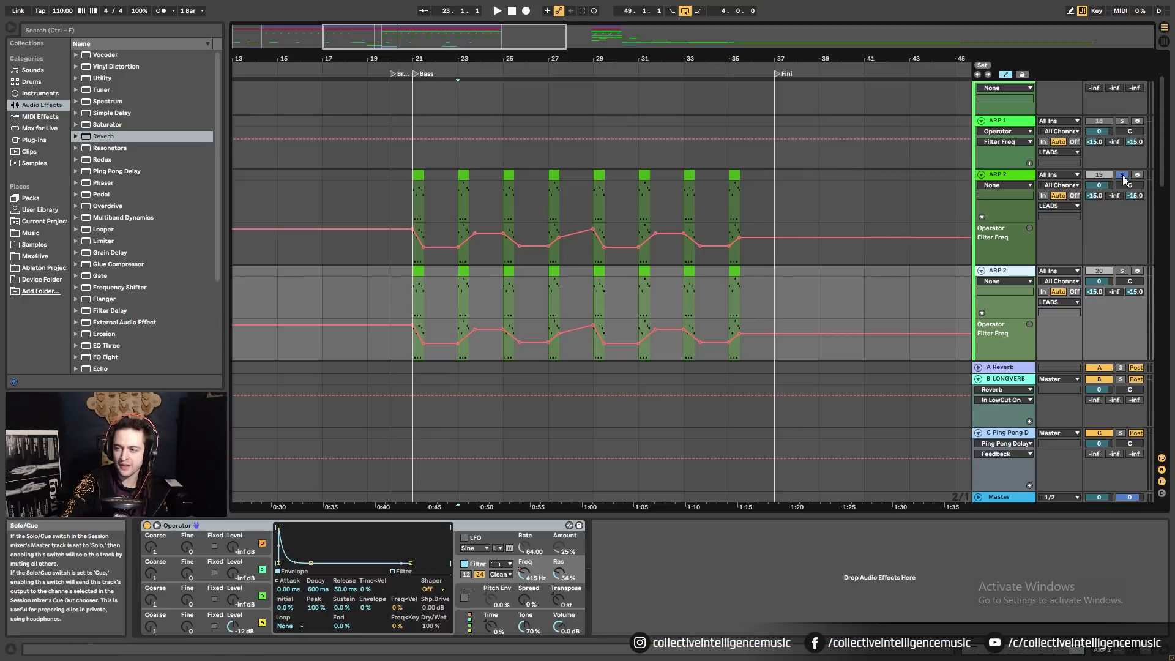
{"action": "left_click", "coordinate": [1121, 271]}
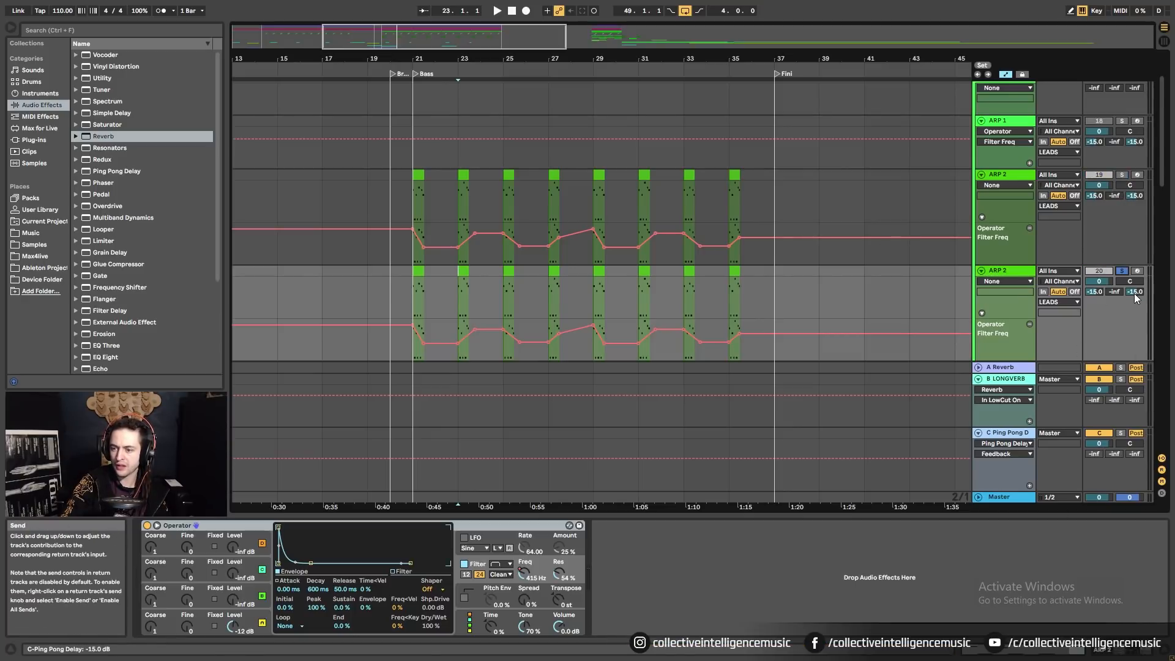
{"action": "left_click_drag", "start_coordinate": [1133, 293], "coordinate": [1133, 324]}
{"action": "left_click", "coordinate": [1004, 273]}
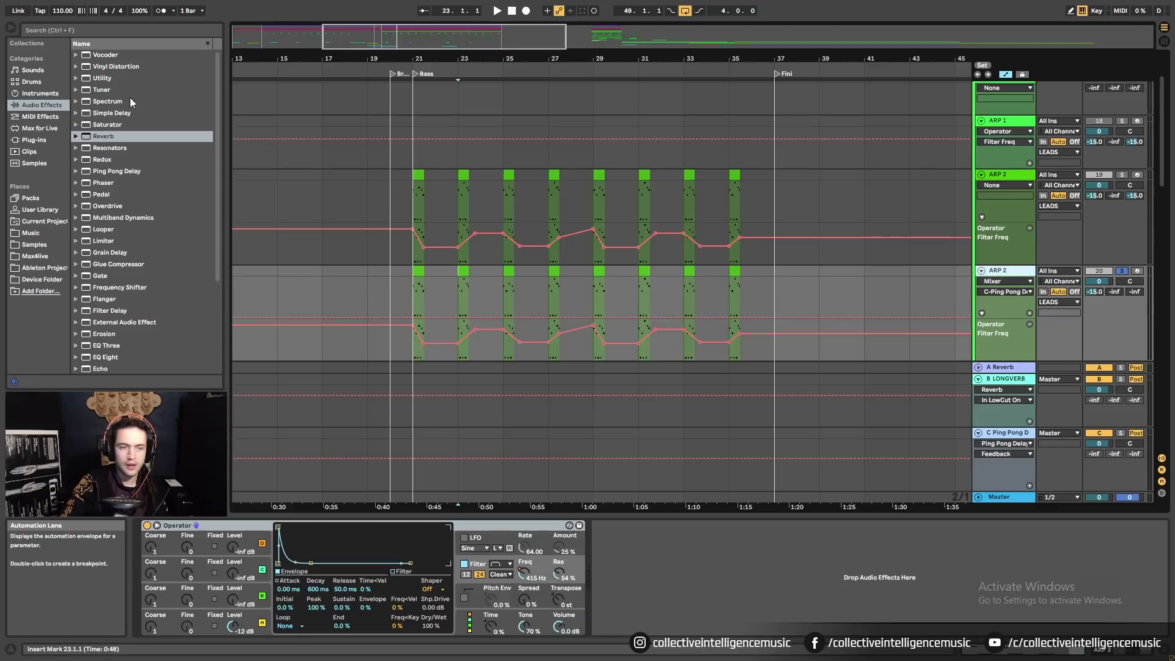
Add a Ping Pong Delay after the Operator on the duplicate ARP 2 track.
{"action": "left_click", "coordinate": [62, 31]}
{"action": "type", "text": "ping"}
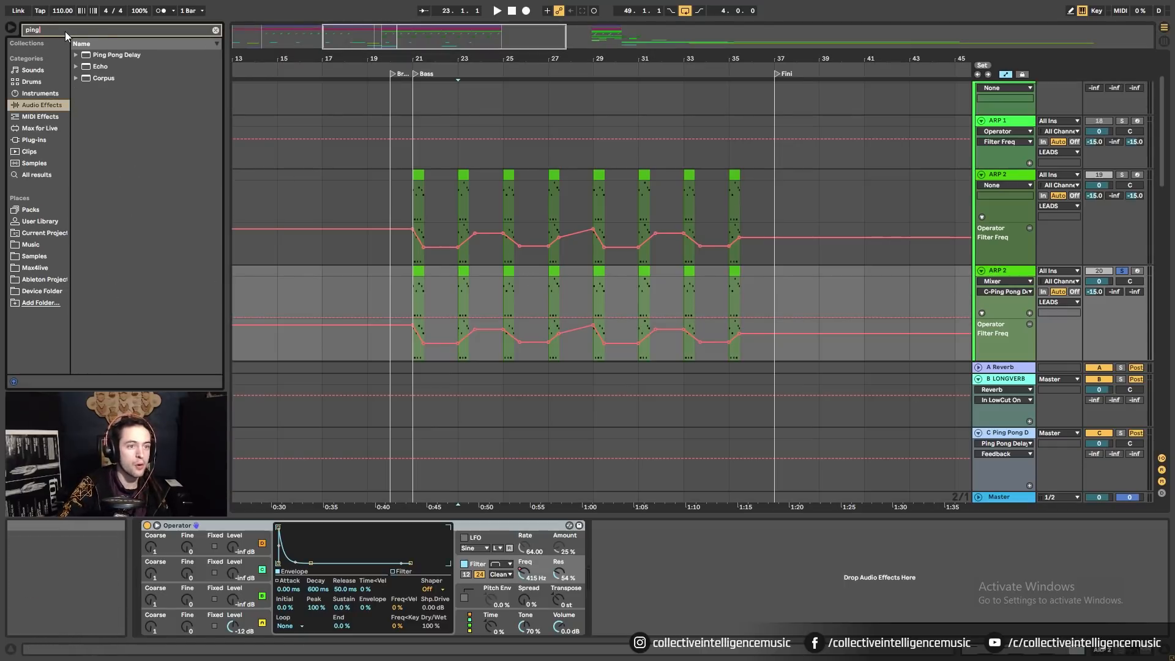
{"action": "left_click", "coordinate": [109, 54]}
{"action": "left_click_drag", "start_coordinate": [108, 51], "coordinate": [504, 457]}
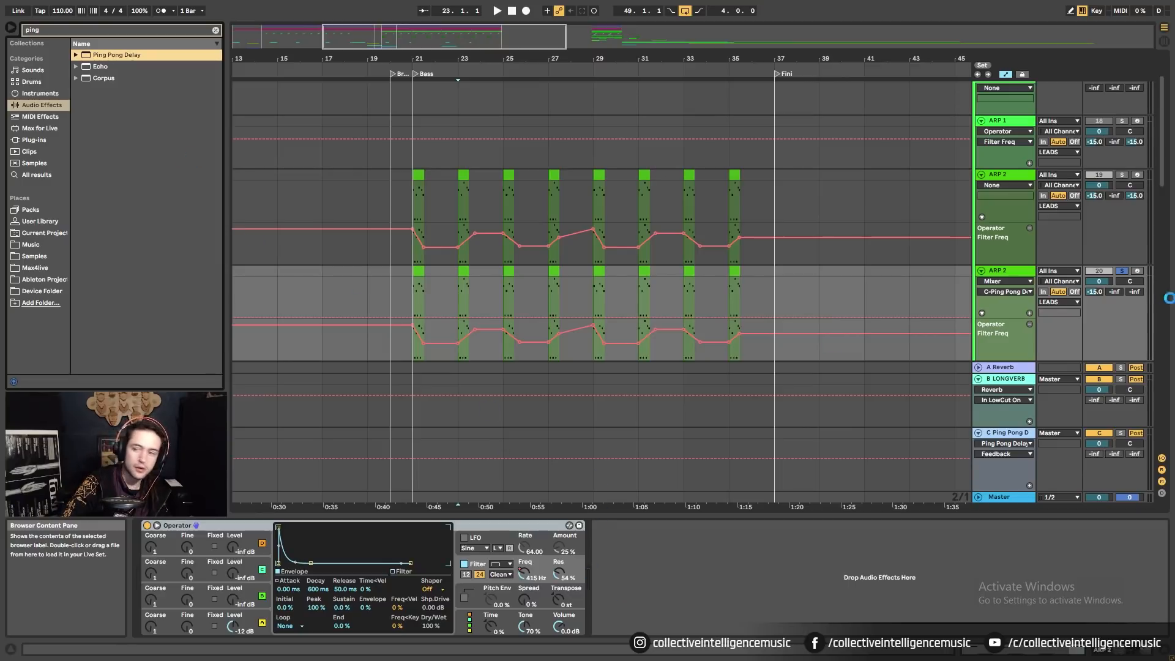
{"action": "left_click_drag", "start_coordinate": [510, 572], "coordinate": [520, 575]}
Play from bar 21 and lower the delay feedback to 37%.
{"action": "left_click", "coordinate": [418, 284]}
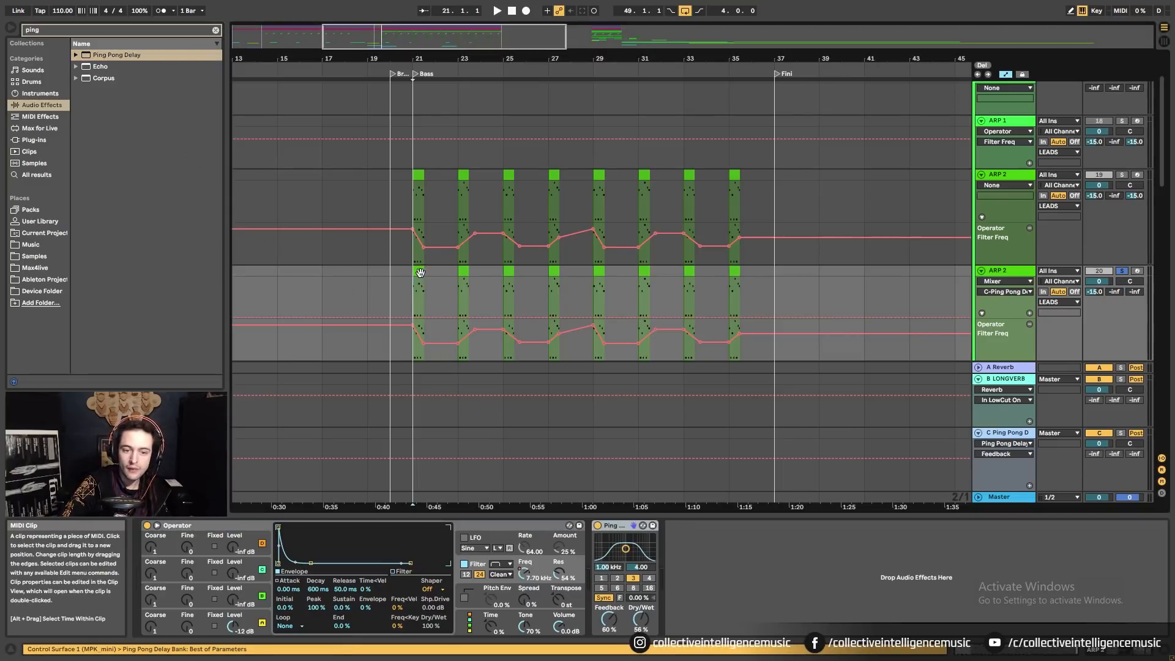
{"action": "key", "text": "space"}
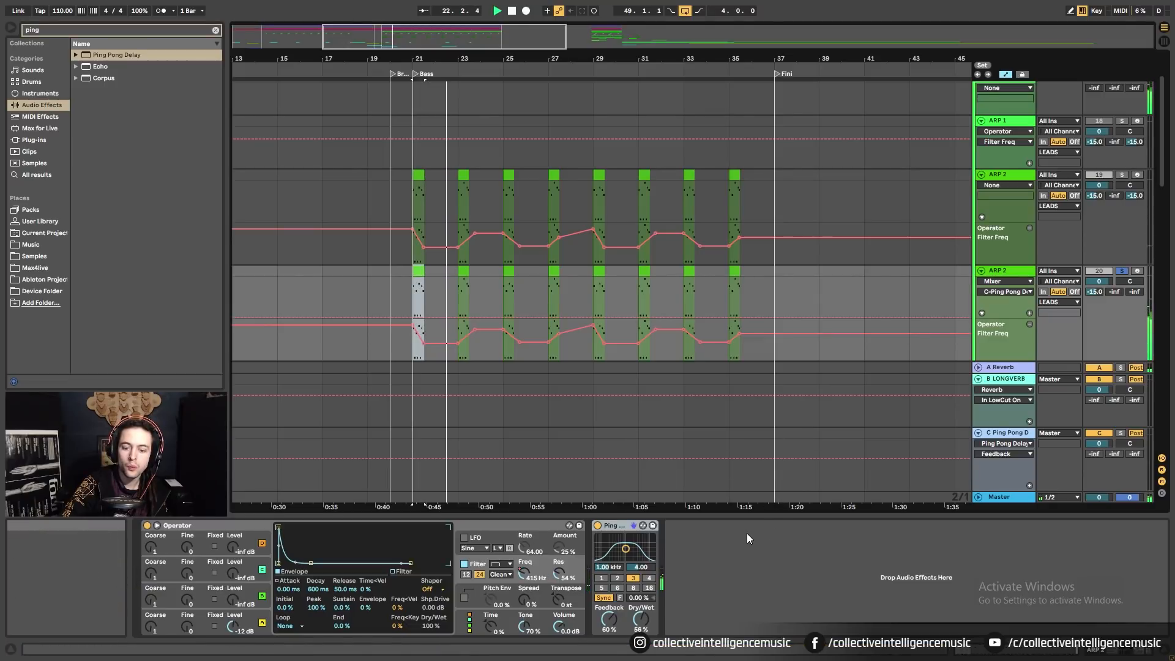
{"action": "left_click_drag", "start_coordinate": [609, 621], "coordinate": [609, 631]}
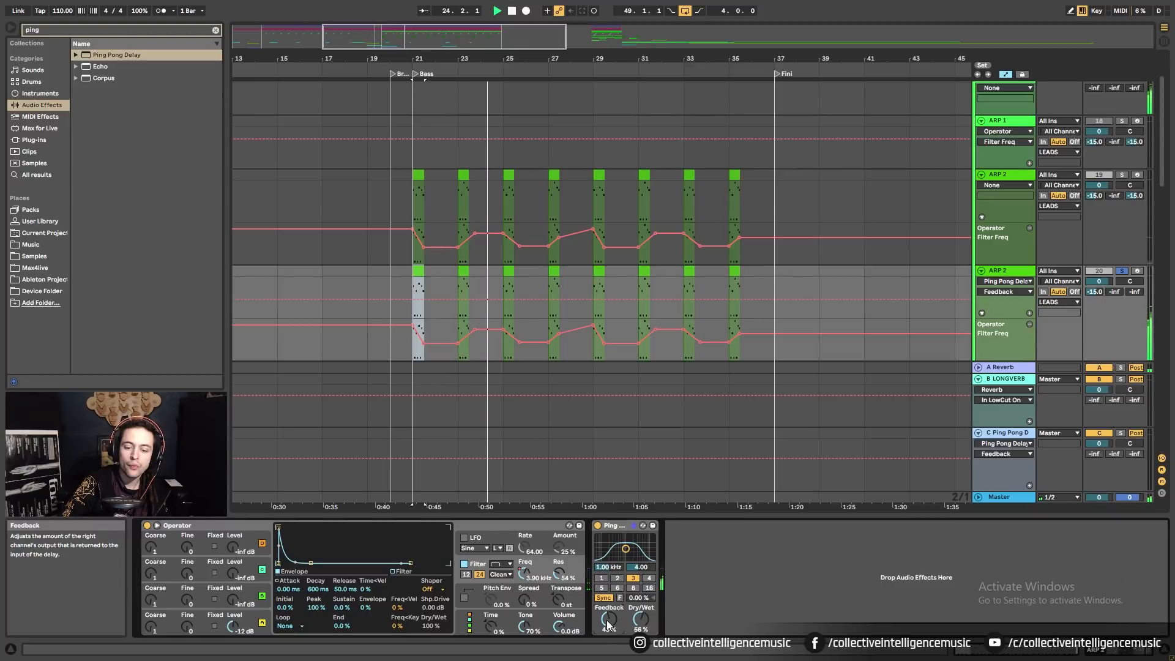
{"action": "left_click_drag", "start_coordinate": [606, 615], "coordinate": [606, 618]}
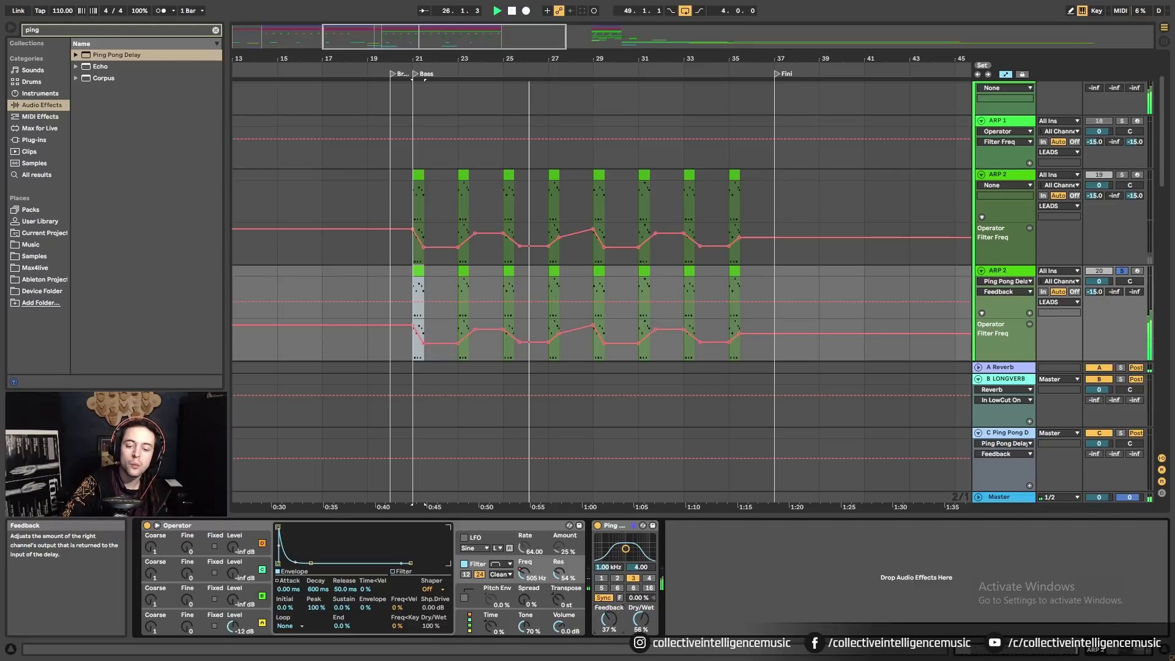
{"action": "left_click_drag", "start_coordinate": [608, 618], "coordinate": [607, 623]}
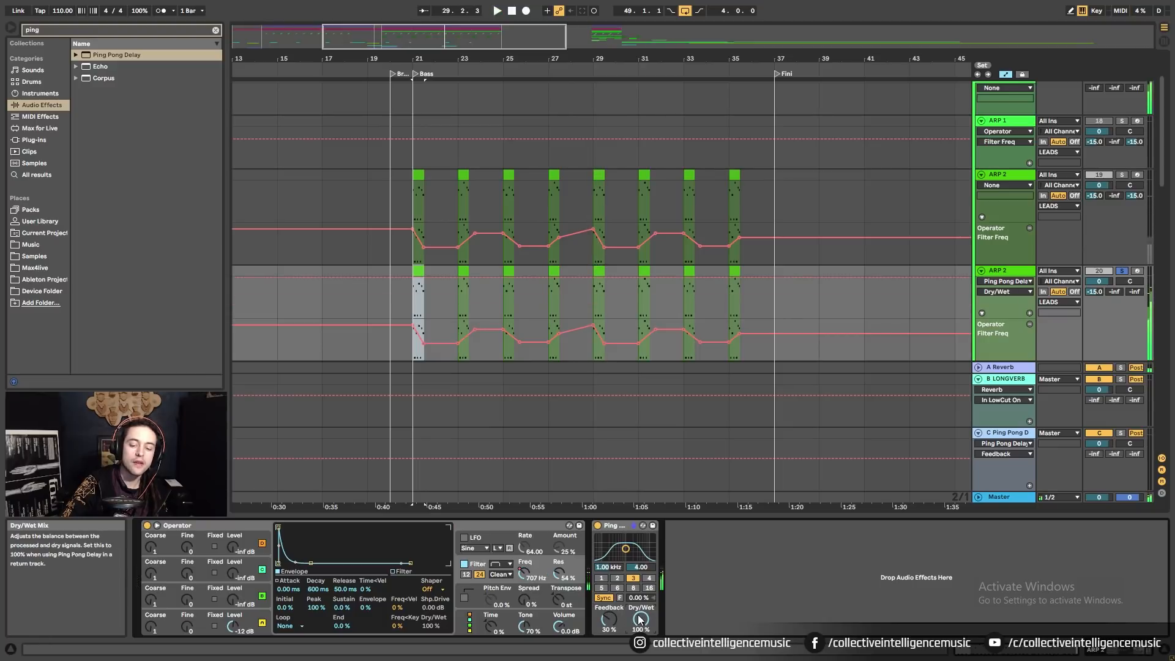
Freeze the ping-pong-delayed ARP 2 copy, then flatten it into audio clips.
{"action": "right_click", "coordinate": [1008, 270]}
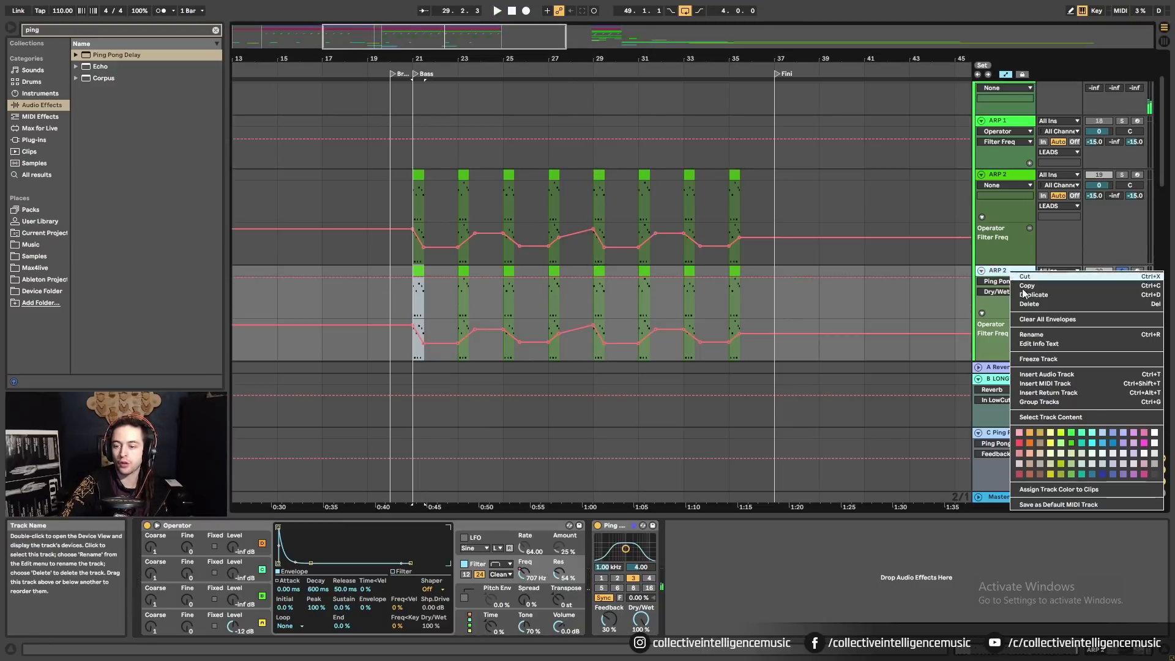
{"action": "left_click", "coordinate": [1052, 359]}
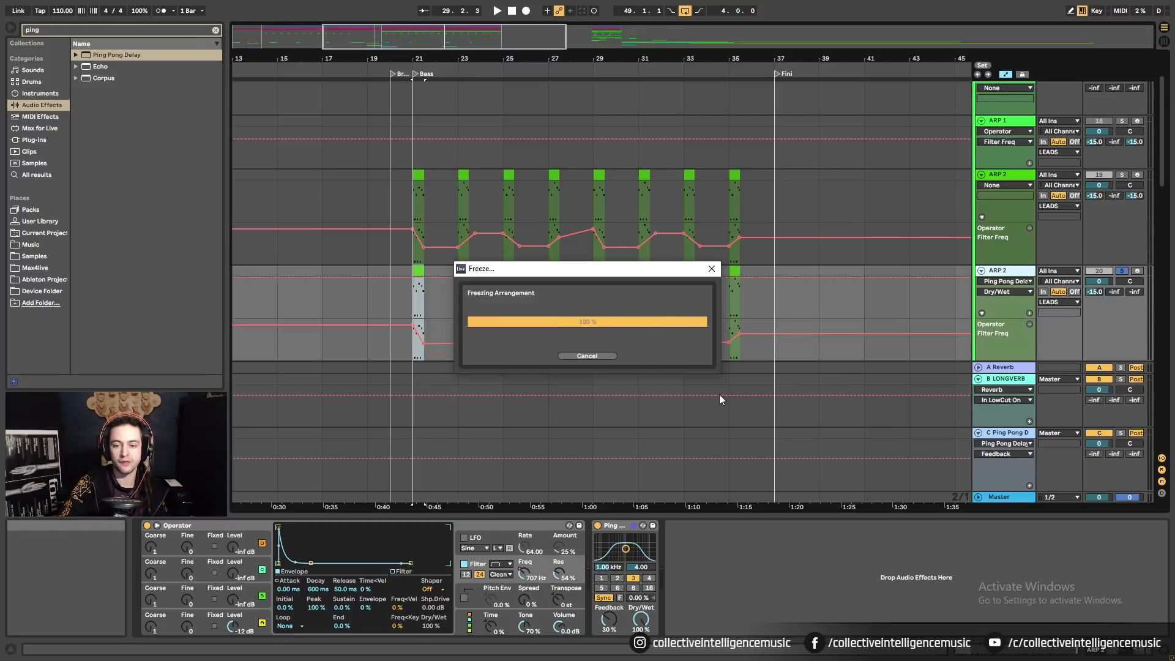
{"action": "right_click", "coordinate": [1007, 269]}
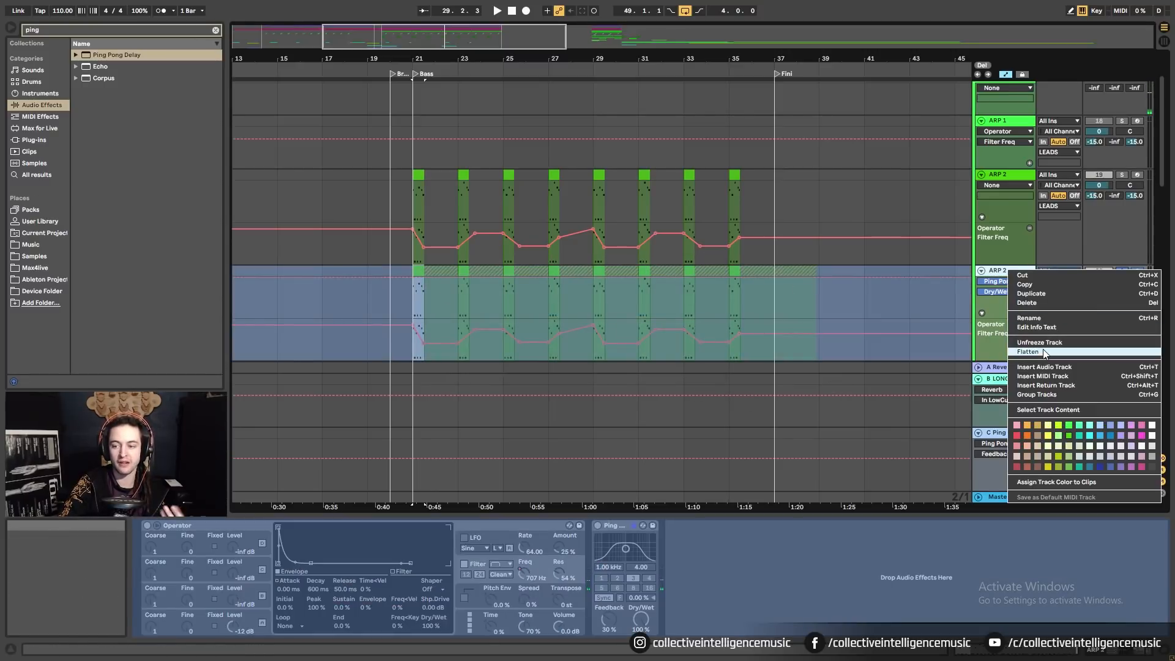
{"action": "left_click", "coordinate": [772, 391]}
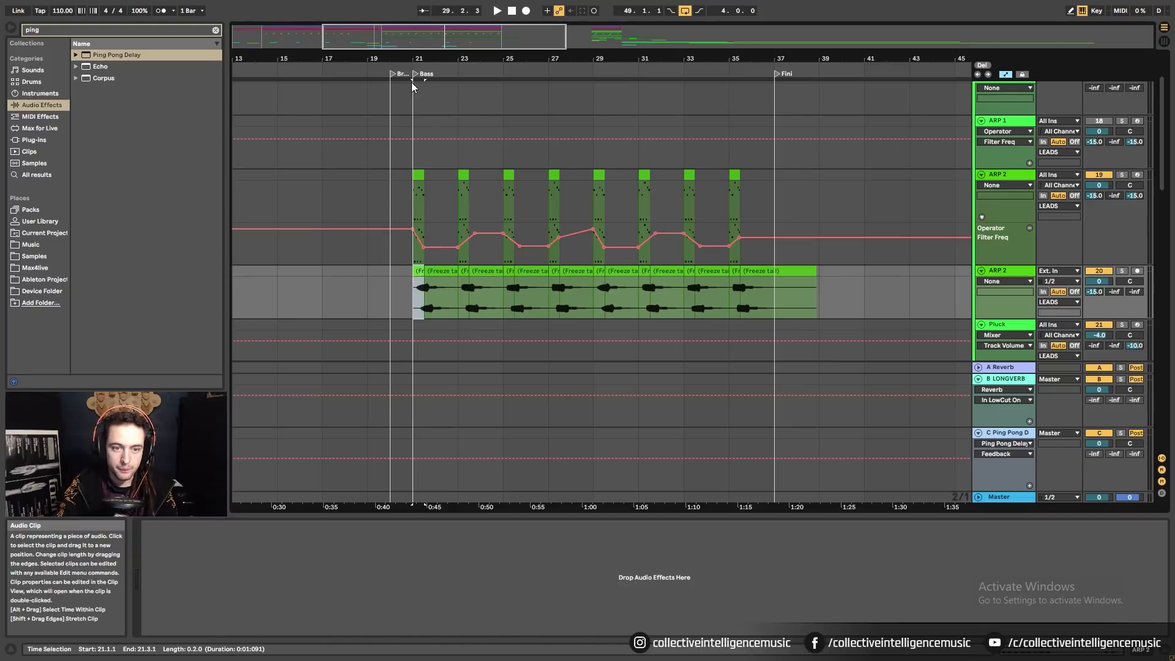
Zoom in at bar 21 and extend the bar-23 Freeze tail clip over the bar-25 clip.
{"action": "left_click_drag", "start_coordinate": [413, 59], "coordinate": [380, 208]}
{"action": "left_click_drag", "start_coordinate": [433, 269], "coordinate": [571, 273]}
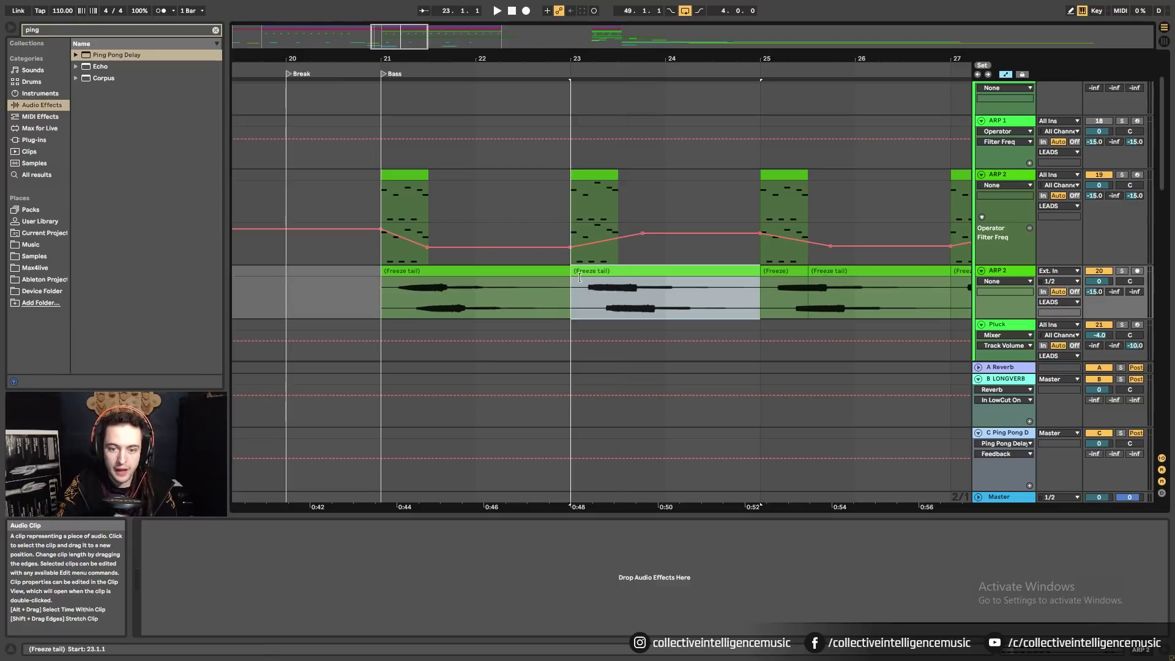
{"action": "left_click", "coordinate": [809, 273]}
{"action": "left_click_drag", "start_coordinate": [809, 273], "coordinate": [750, 274]}
{"action": "key", "text": "minus"}
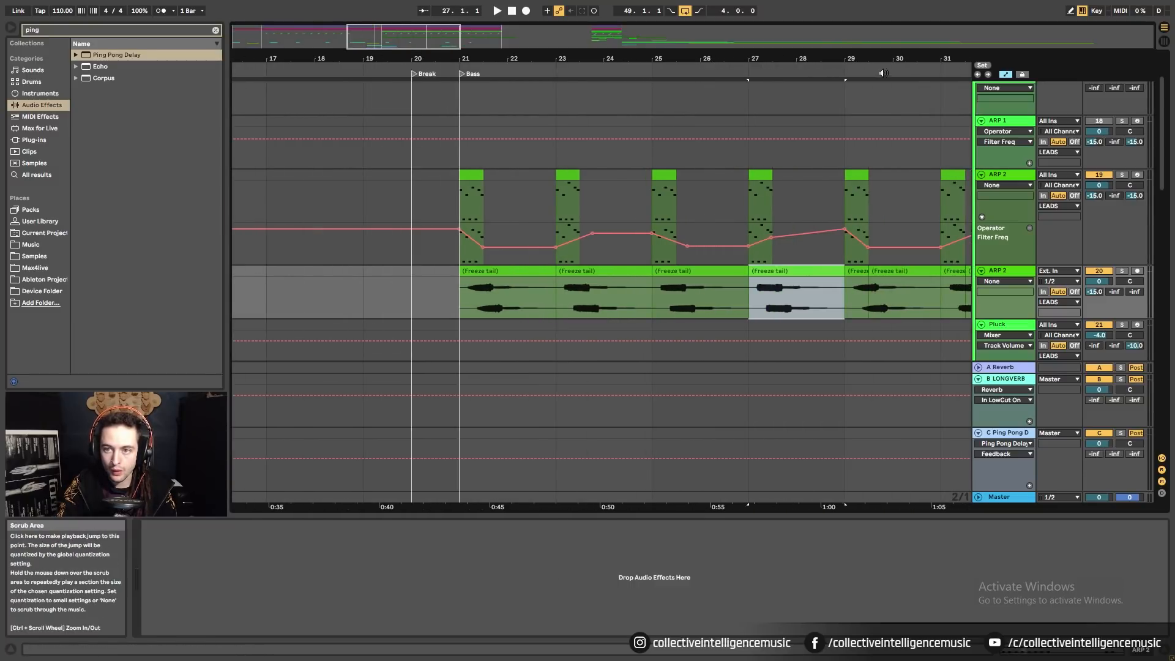
Delete the Freeze tail clips after bar 29.
{"action": "key", "text": "minus"}
{"action": "left_click", "coordinate": [741, 271]}
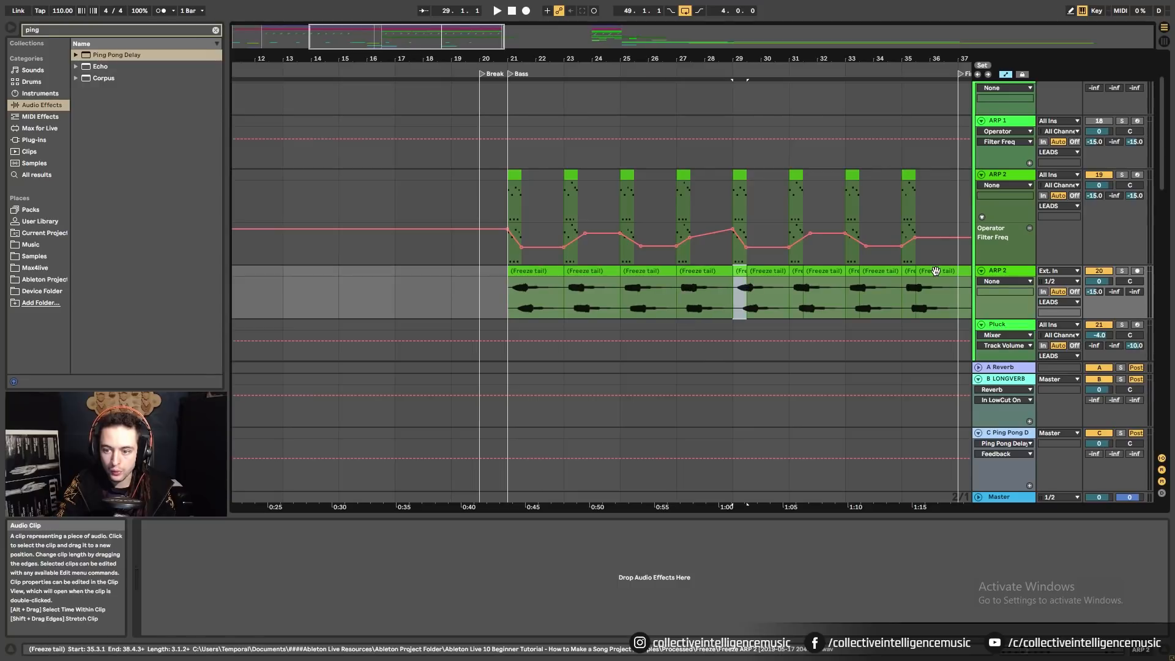
{"action": "left_click", "coordinate": [936, 271], "text": "shift"}
{"action": "key", "text": "Delete"}
{"action": "left_click", "coordinate": [788, 301]}
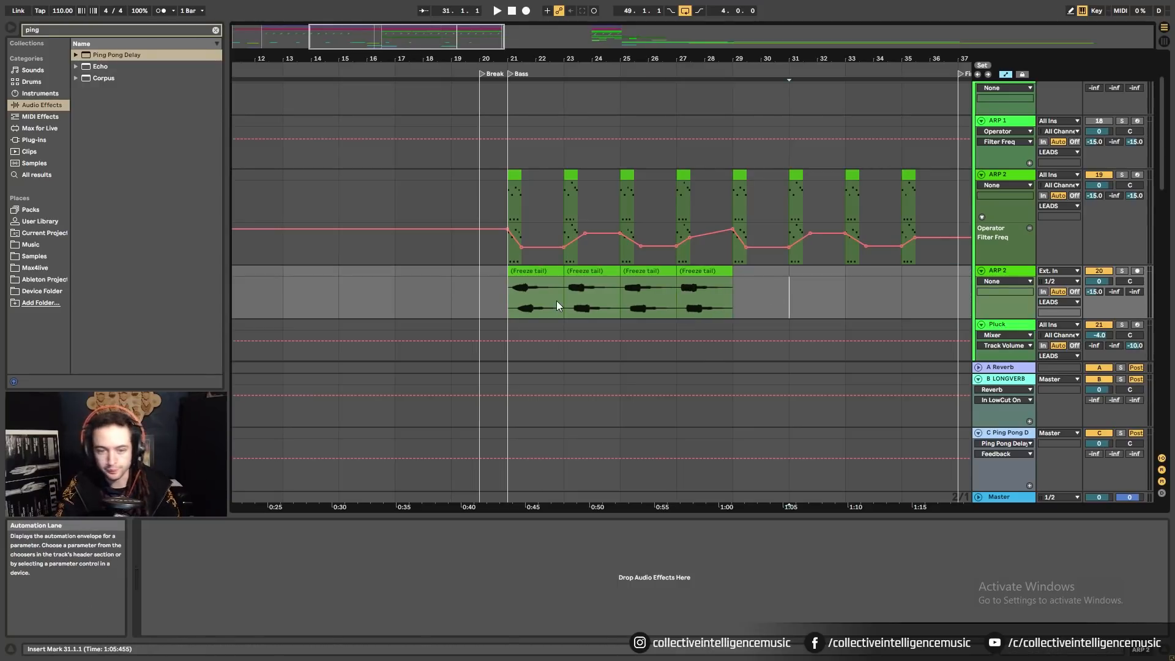
Move the four Freeze tail clips two bars earlier so they start at bars 19, 21, 23 and 25.
{"action": "left_click", "coordinate": [540, 271]}
{"action": "left_click_drag", "start_coordinate": [531, 271], "coordinate": [475, 271]}
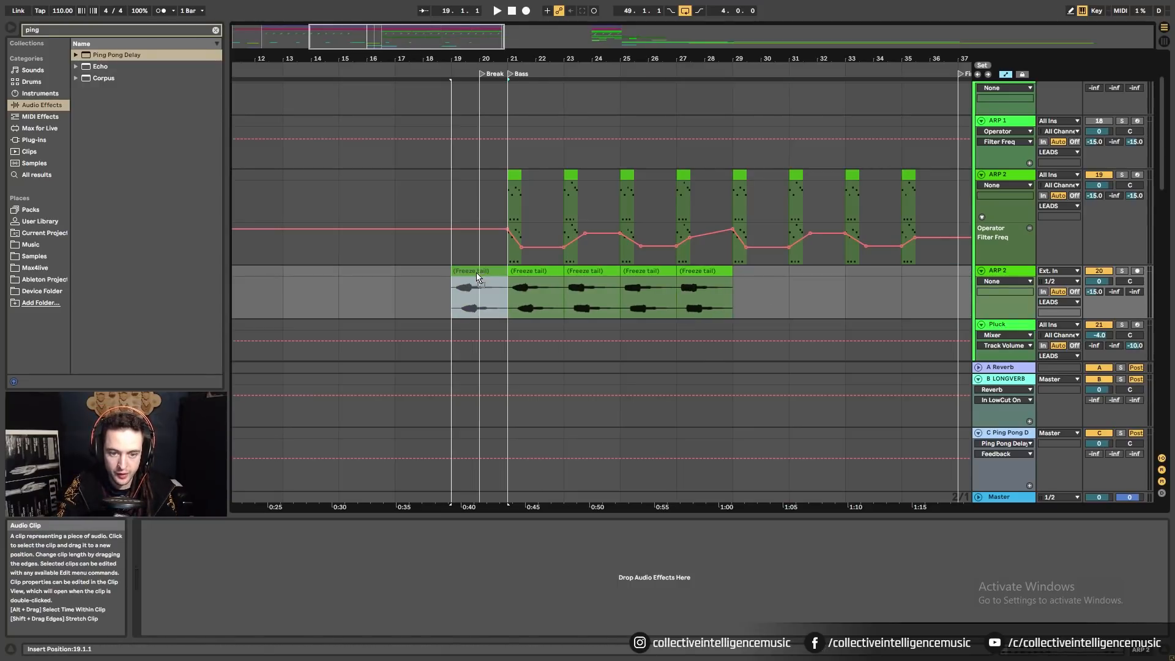
{"action": "left_click_drag", "start_coordinate": [611, 279], "coordinate": [556, 280]}
{"action": "left_click", "coordinate": [649, 281]}
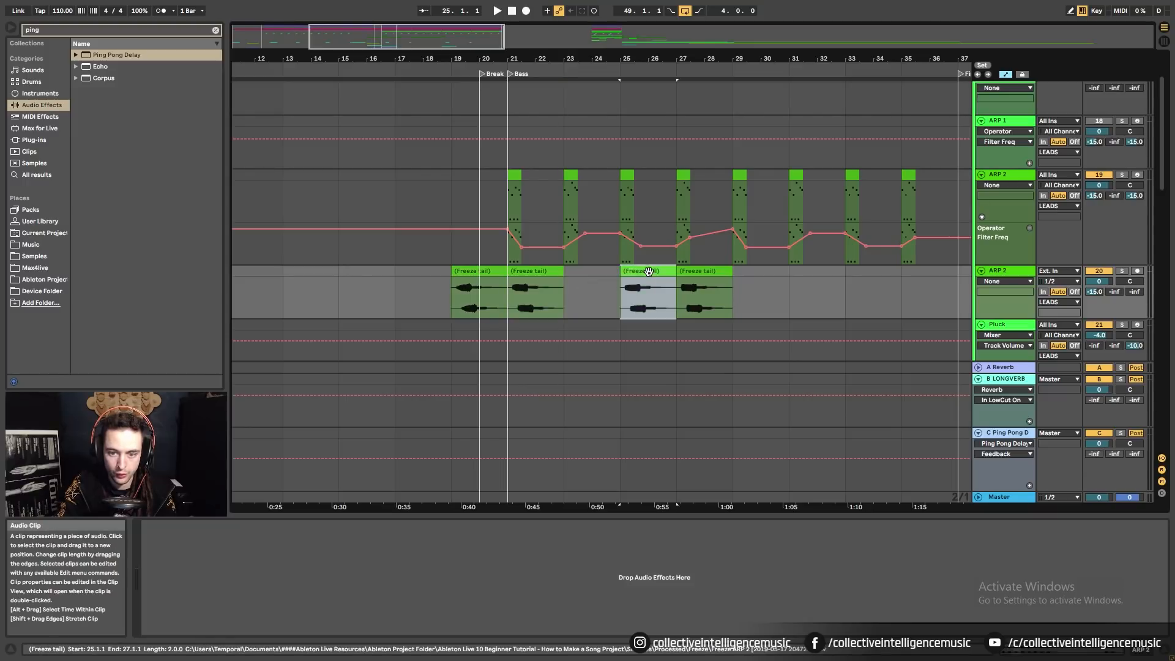
{"action": "left_click_drag", "start_coordinate": [649, 281], "coordinate": [592, 281]}
{"action": "left_click", "coordinate": [703, 280]}
{"action": "left_click_drag", "start_coordinate": [704, 280], "coordinate": [648, 280]}
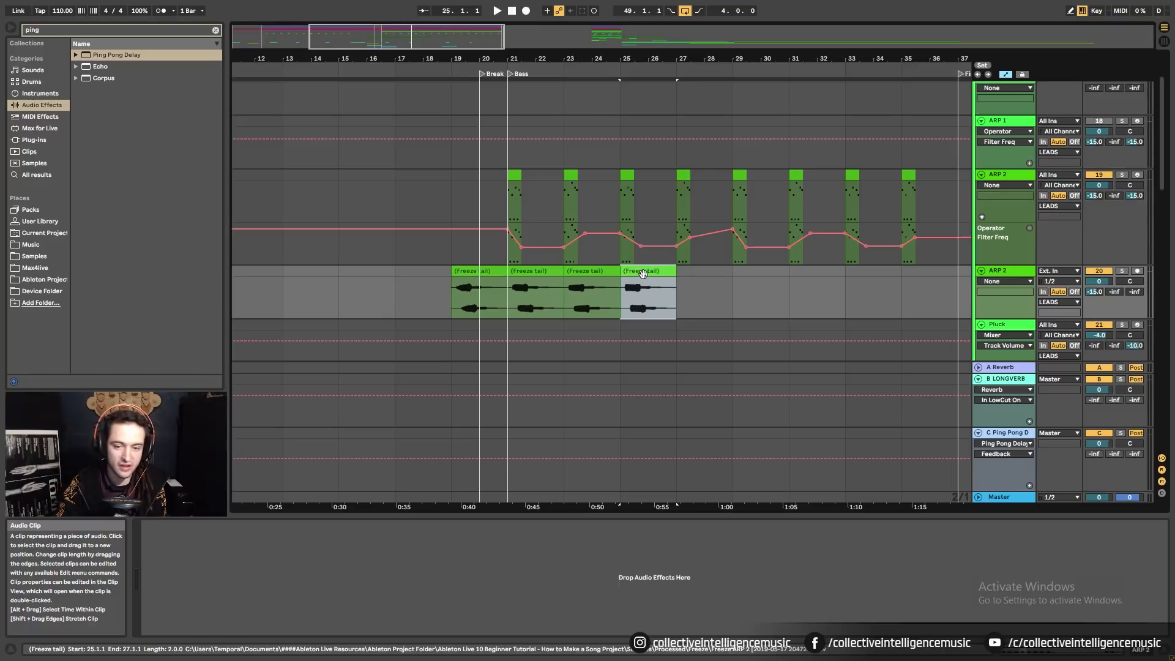
Consolidate each of the four Freeze tail clips into new audio with Ctrl+J.
{"action": "key", "text": "ctrl+j"}
{"action": "left_click", "coordinate": [596, 271]}
{"action": "key", "text": "ctrl+j"}
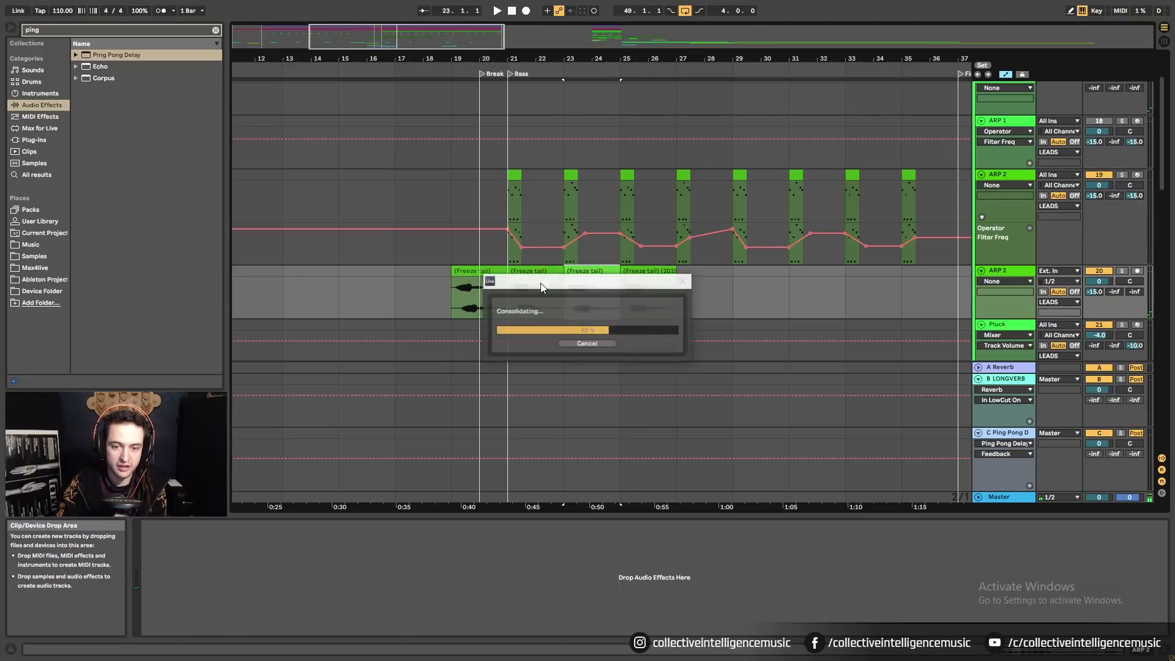
{"action": "left_click", "coordinate": [542, 271]}
{"action": "key", "text": "ctrl+j"}
{"action": "left_click", "coordinate": [481, 271]}
{"action": "key", "text": "ctrl+j"}
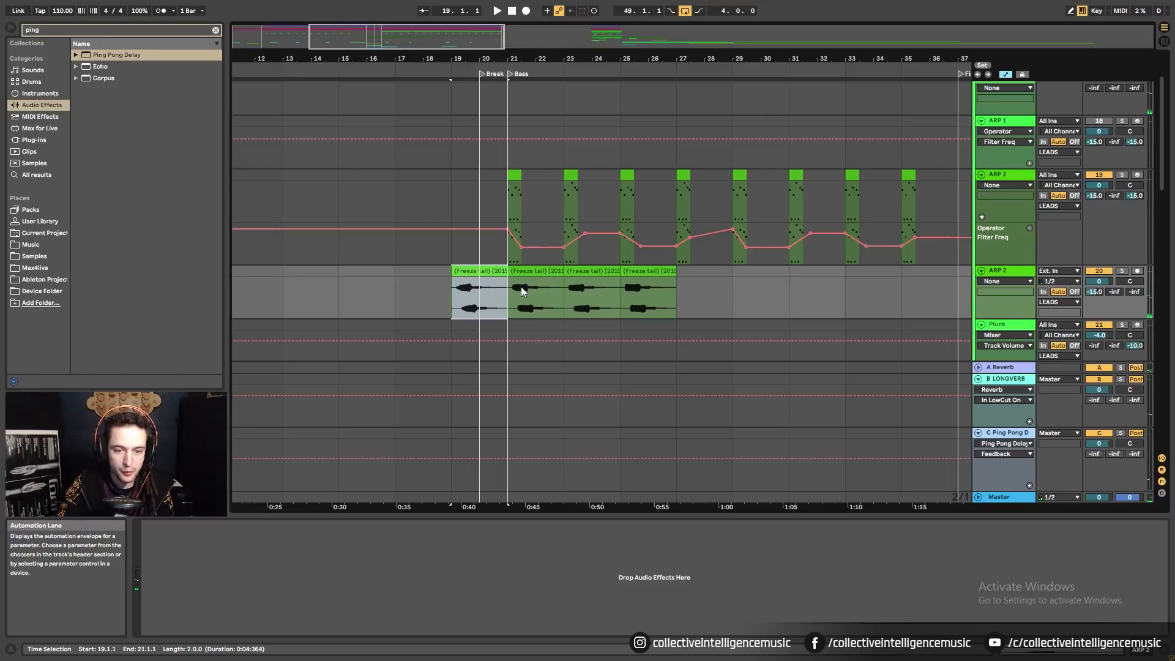
Solo the lower ARP 2 track and play back from bar 19.
{"action": "left_click", "coordinate": [527, 292]}
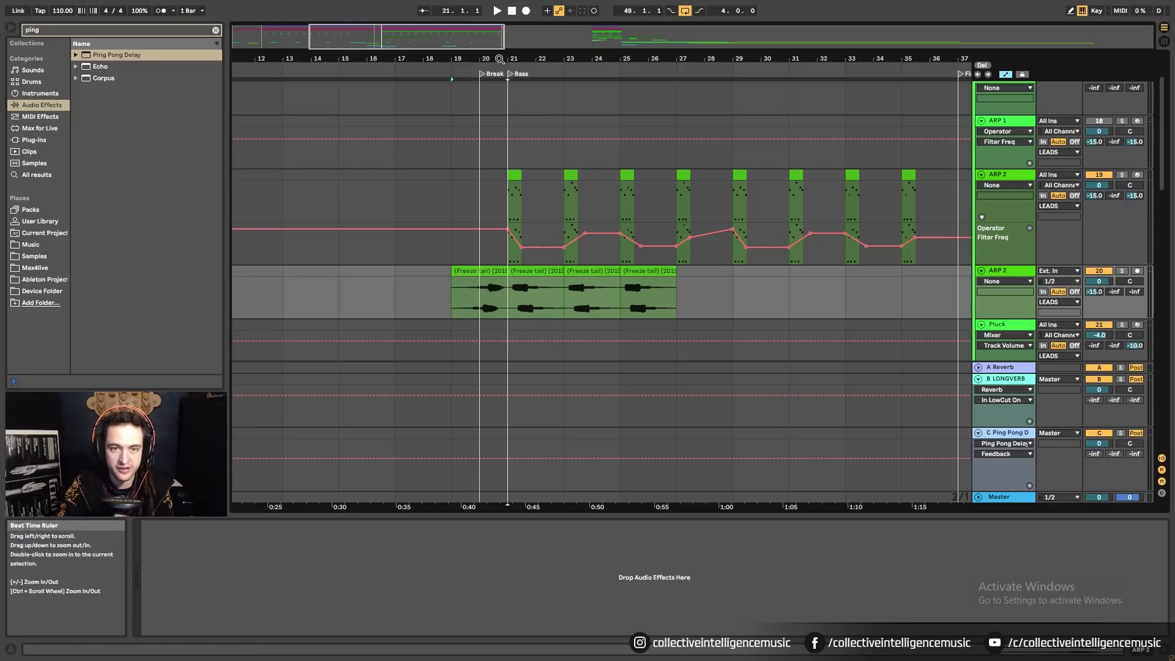
{"action": "left_click", "coordinate": [1121, 270]}
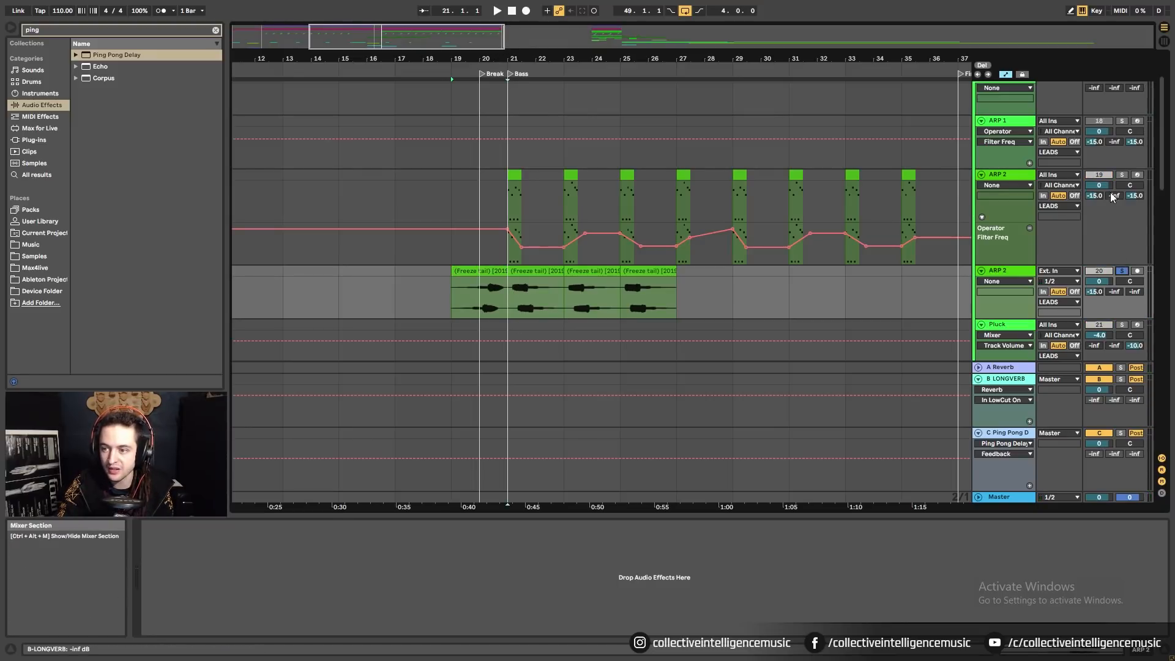
{"action": "key", "text": "space"}
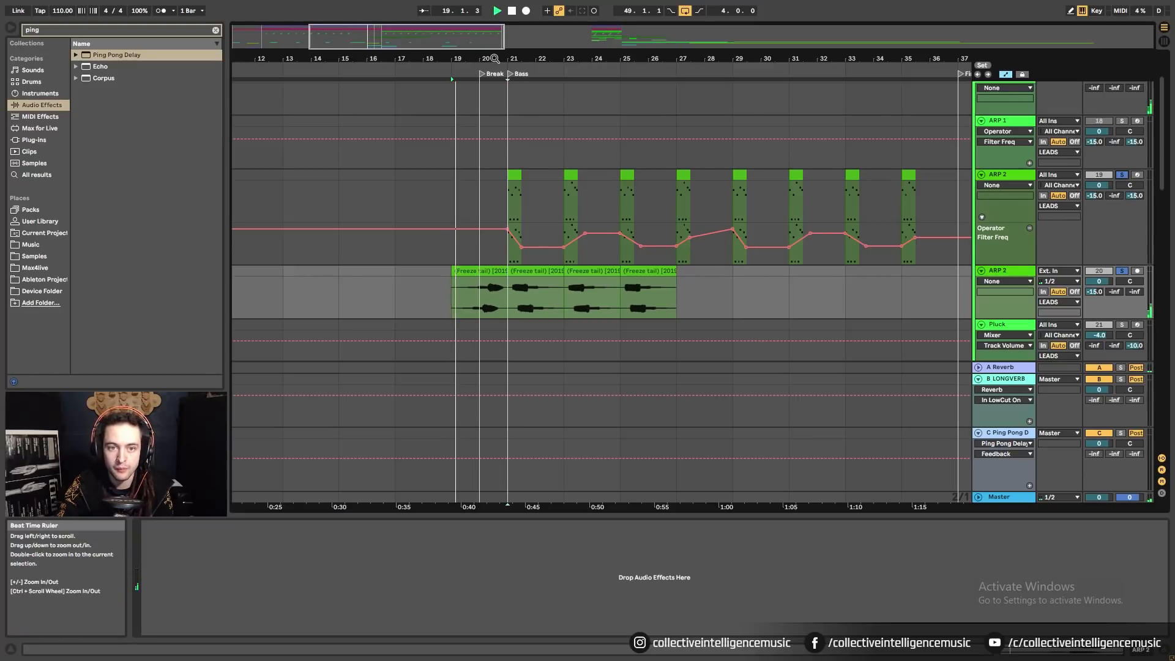
{"action": "left_click_drag", "start_coordinate": [513, 59], "coordinate": [554, 216]}
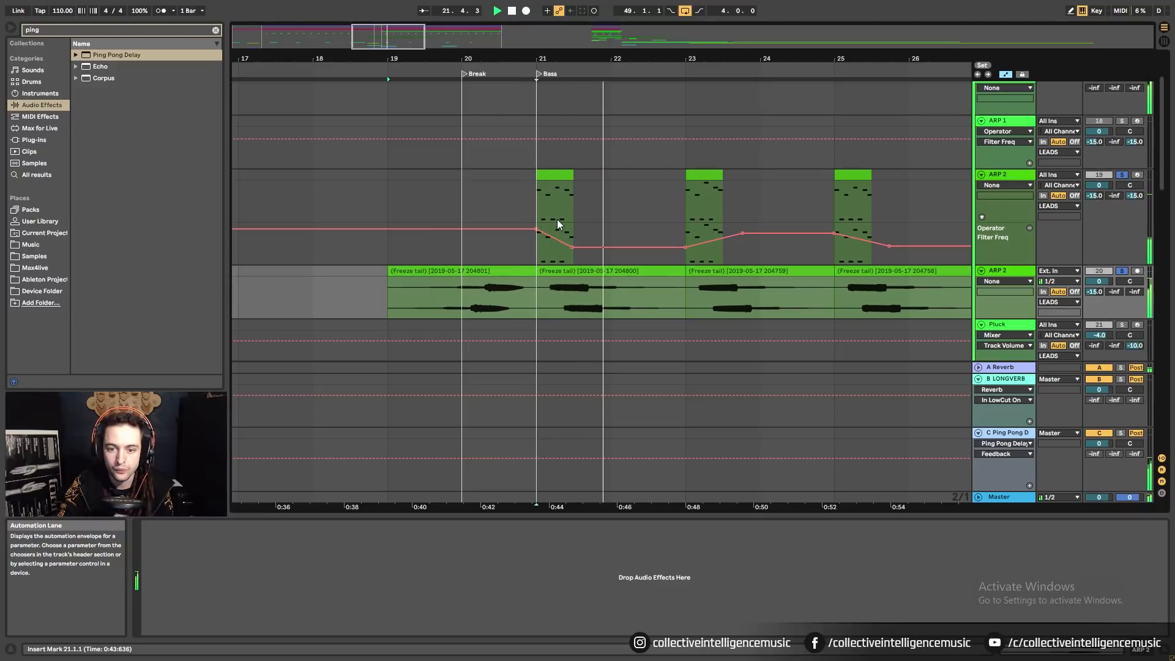
Lower the Clip Gain of all four Freeze tail clips to about -14 dB.
{"action": "left_click", "coordinate": [608, 274]}
{"action": "key", "text": "0"}
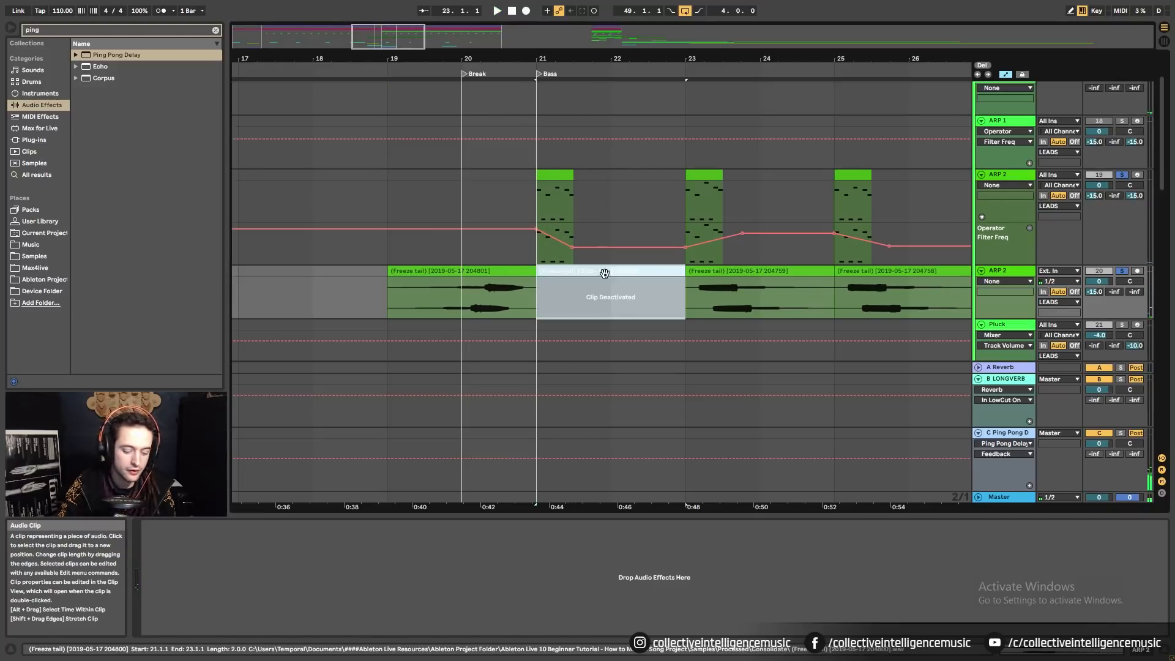
{"action": "left_click", "coordinate": [516, 272]}
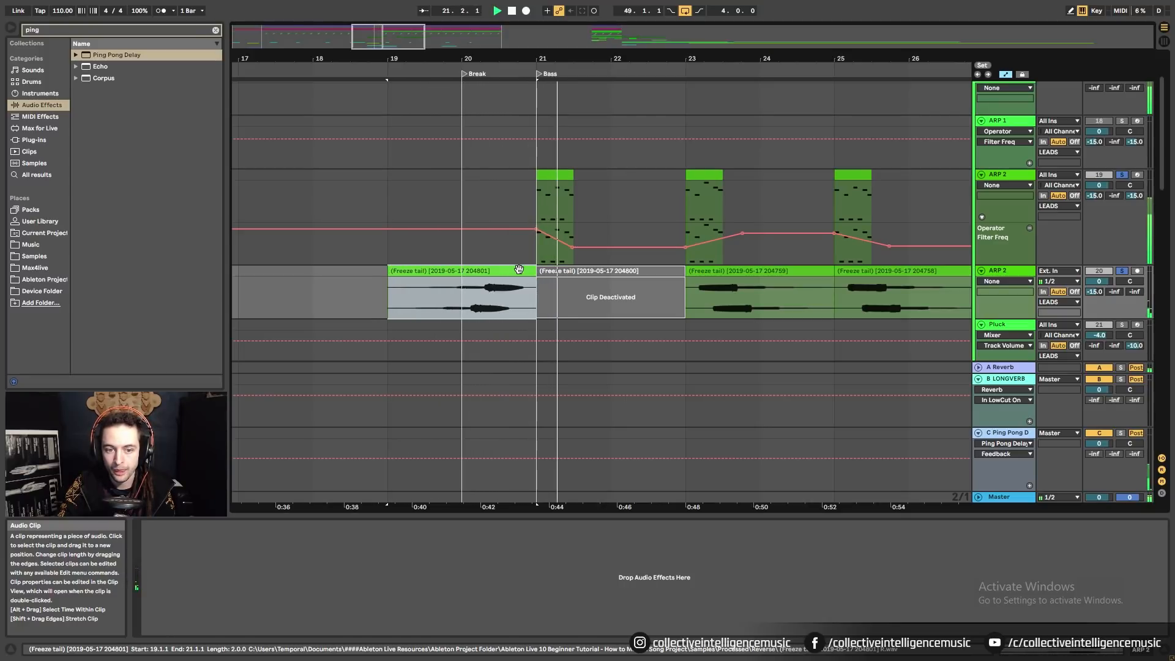
{"action": "key", "text": "space"}
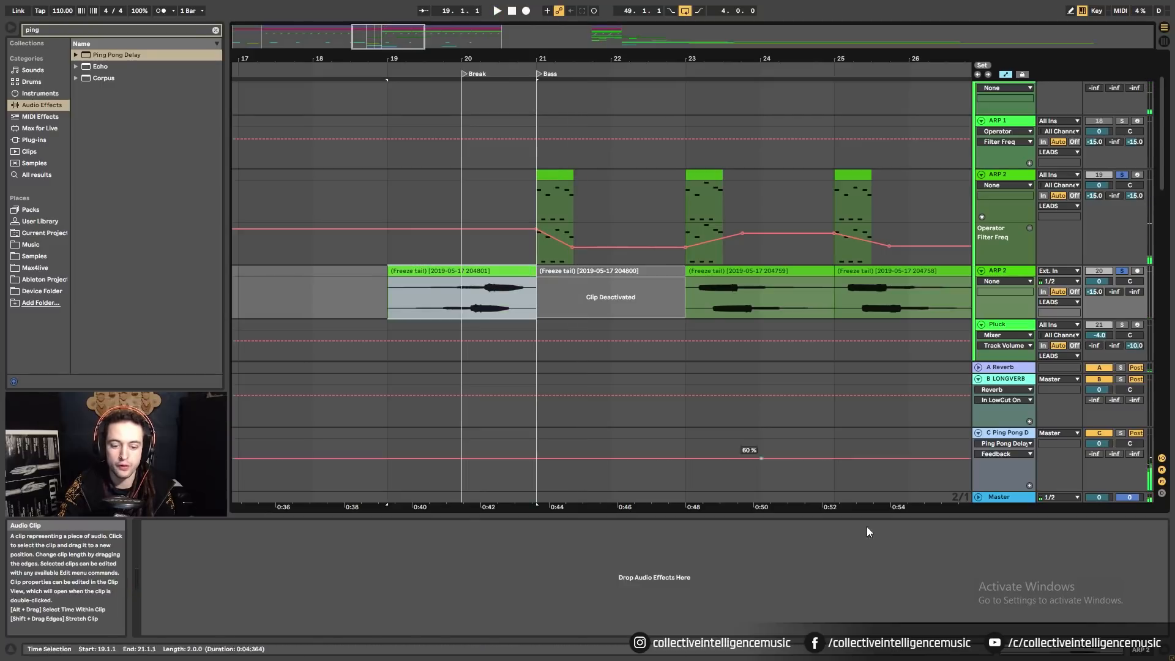
{"action": "left_click", "coordinate": [1025, 650]}
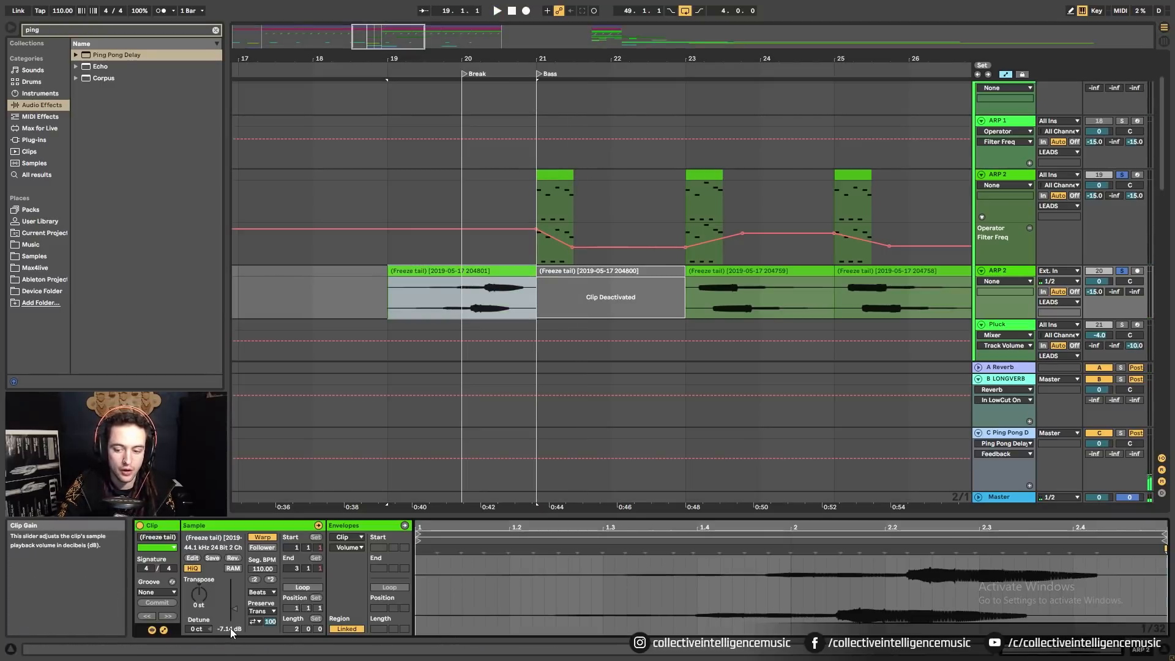
{"action": "left_click_drag", "start_coordinate": [234, 609], "coordinate": [234, 610]}
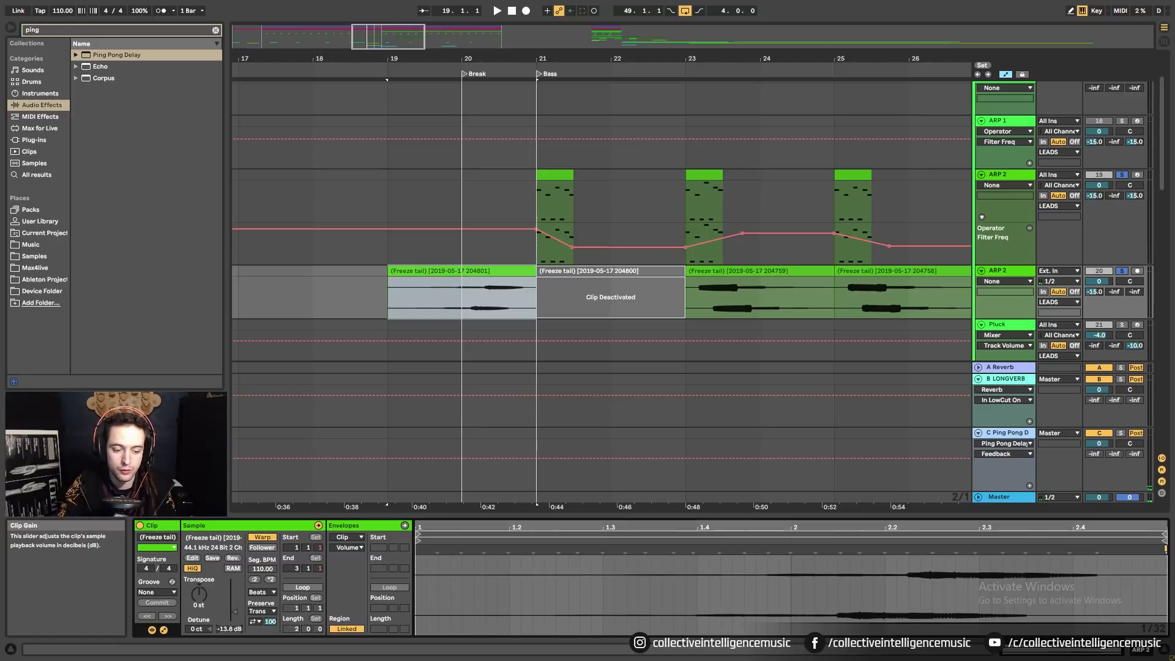
{"action": "left_click", "coordinate": [625, 270]}
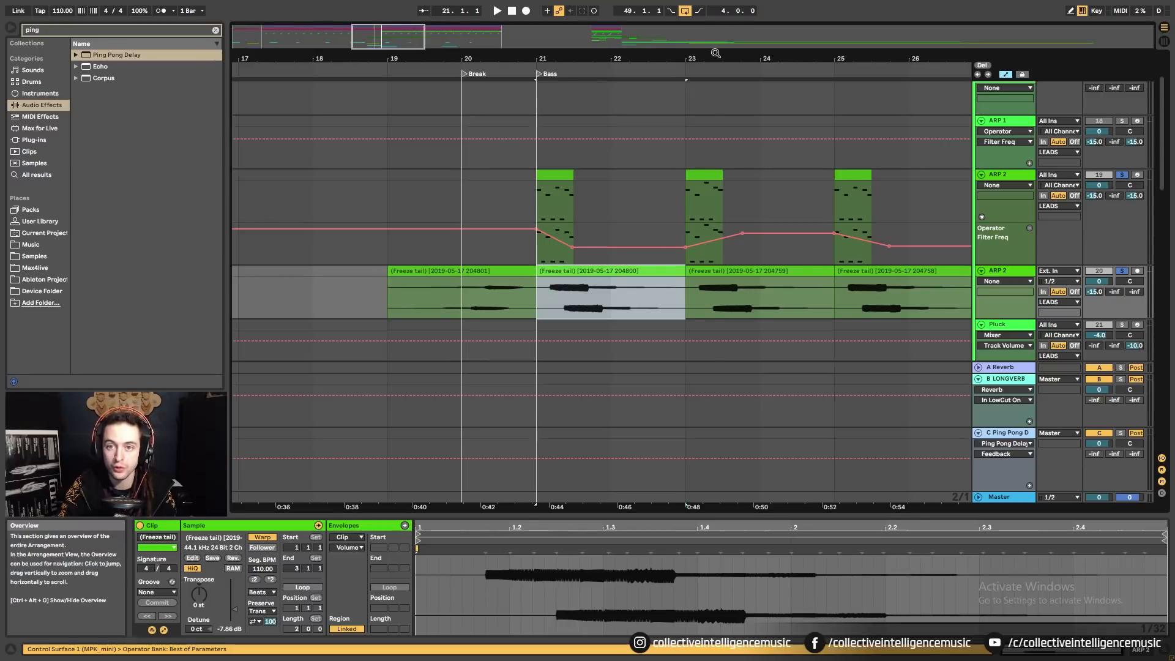
{"action": "key", "text": "minus"}
{"action": "left_click", "coordinate": [741, 273], "text": "shift"}
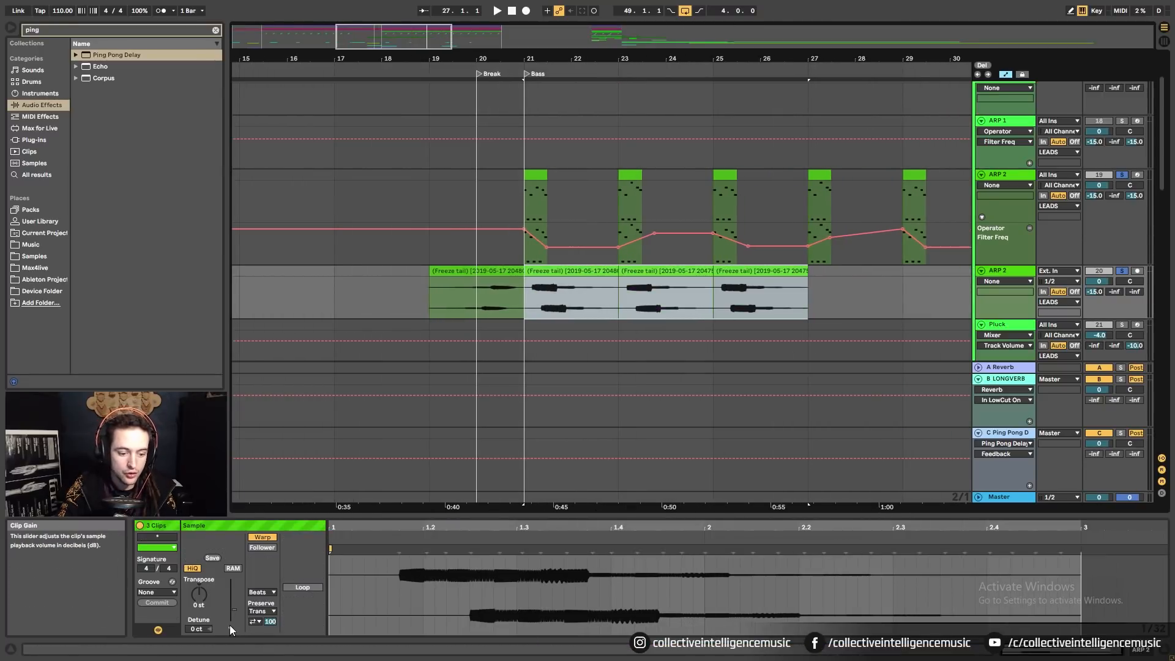
{"action": "left_click_drag", "start_coordinate": [234, 609], "coordinate": [234, 613]}
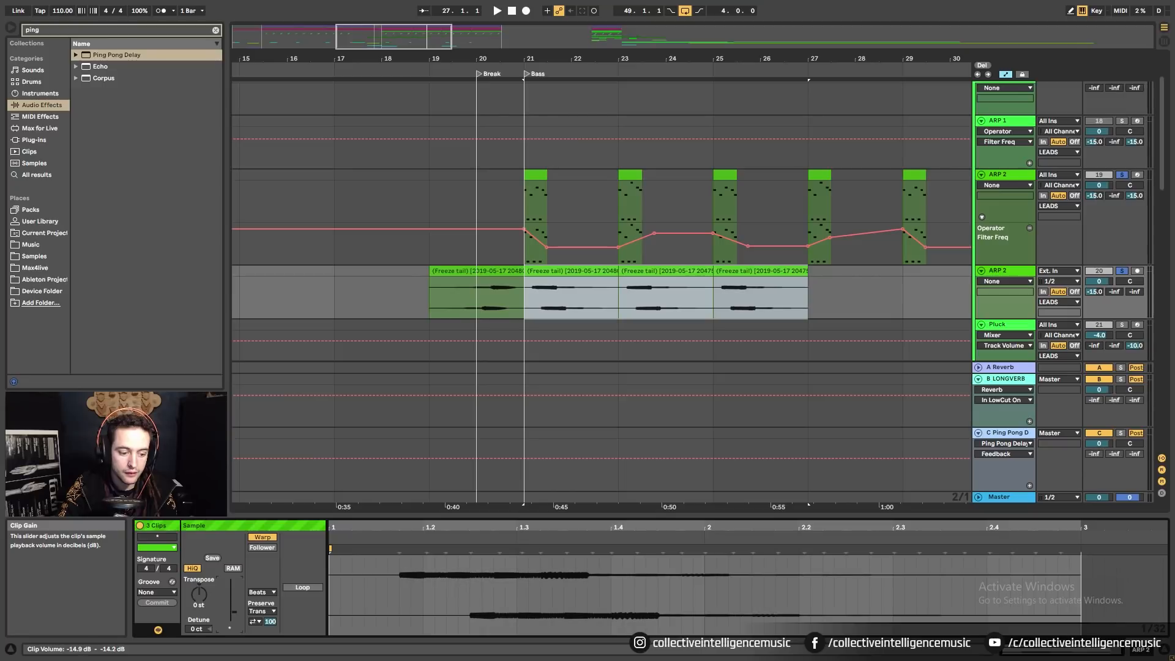
Reverse the Freeze tail clips at bars 23 and 25.
{"action": "left_click", "coordinate": [537, 288]}
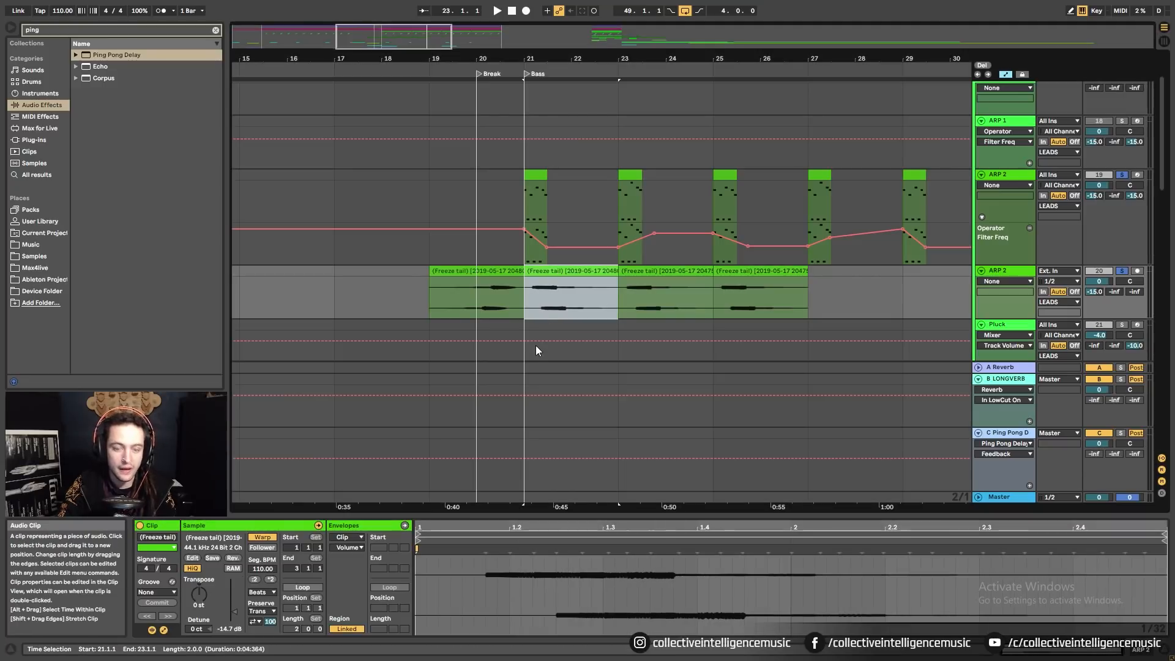
{"action": "left_click", "coordinate": [650, 271]}
{"action": "key", "text": "r"}
{"action": "left_click", "coordinate": [755, 272]}
{"action": "key", "text": "r"}
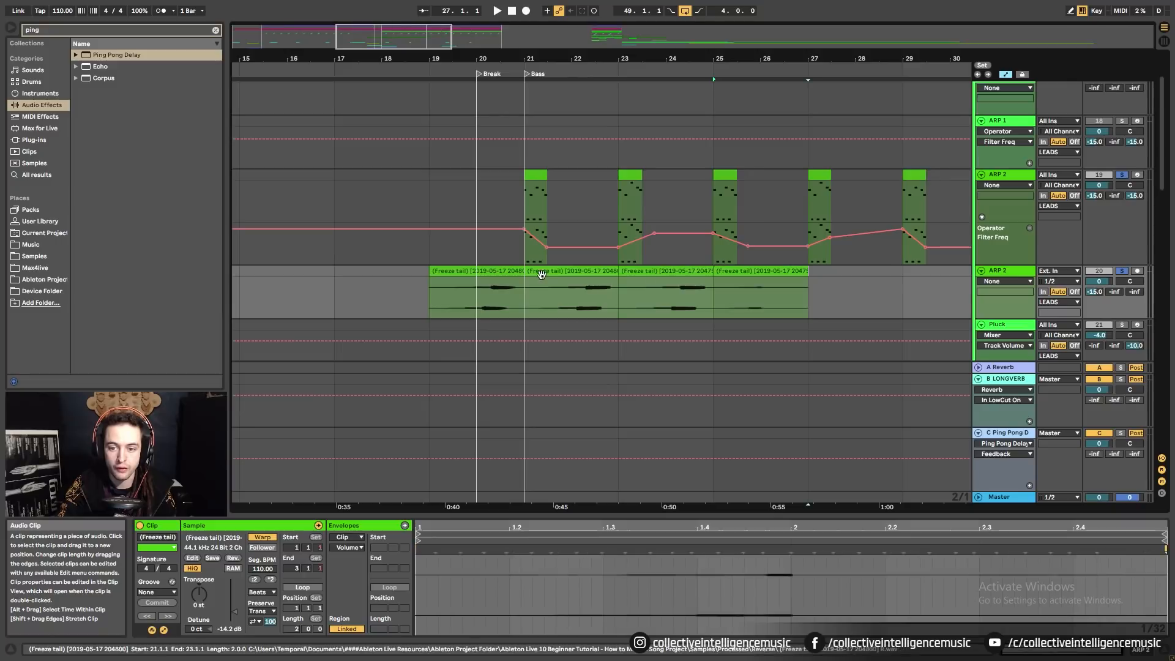
Unsolo the ARP 2 tracks and play back the arrangement.
{"action": "left_click", "coordinate": [1122, 270]}
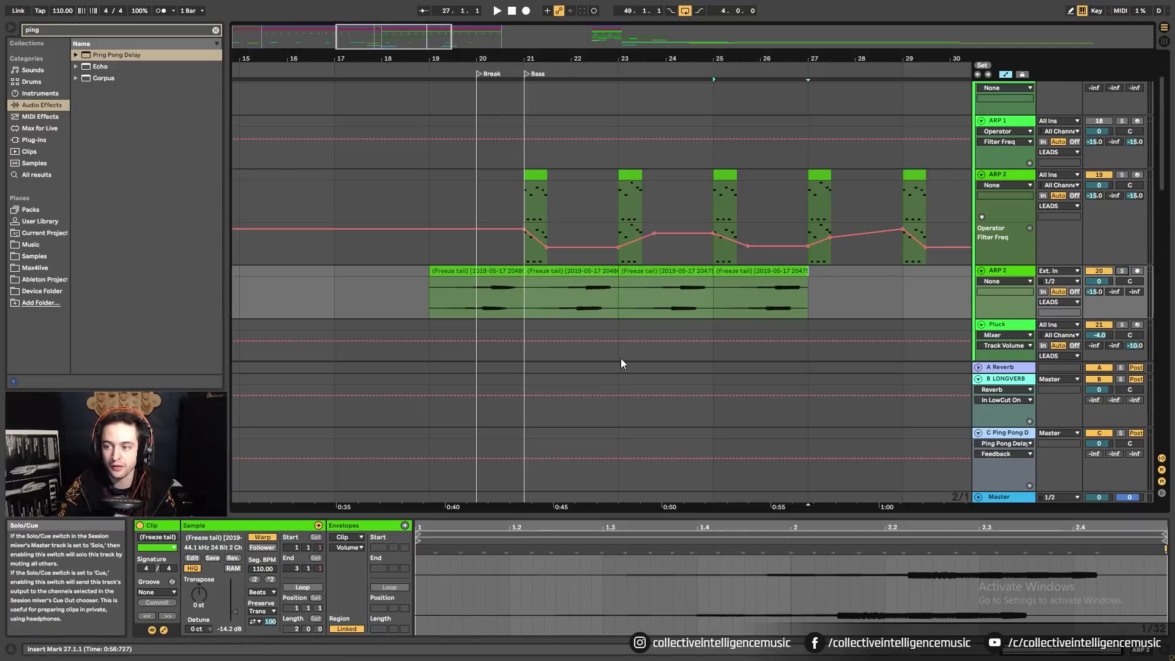
{"action": "left_click", "coordinate": [359, 291]}
{"action": "key", "text": "space"}
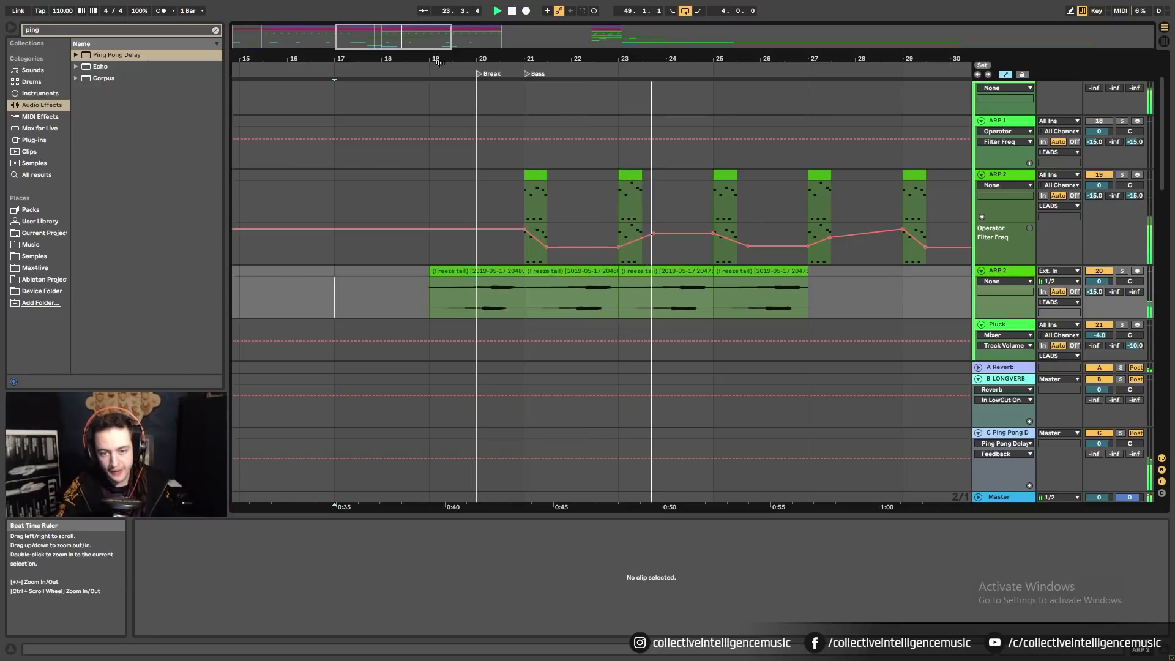
Select the four Freeze tail clips and set the grid to 1/32.
{"action": "left_click", "coordinate": [489, 292]}
{"action": "left_click", "coordinate": [763, 271], "text": "shift"}
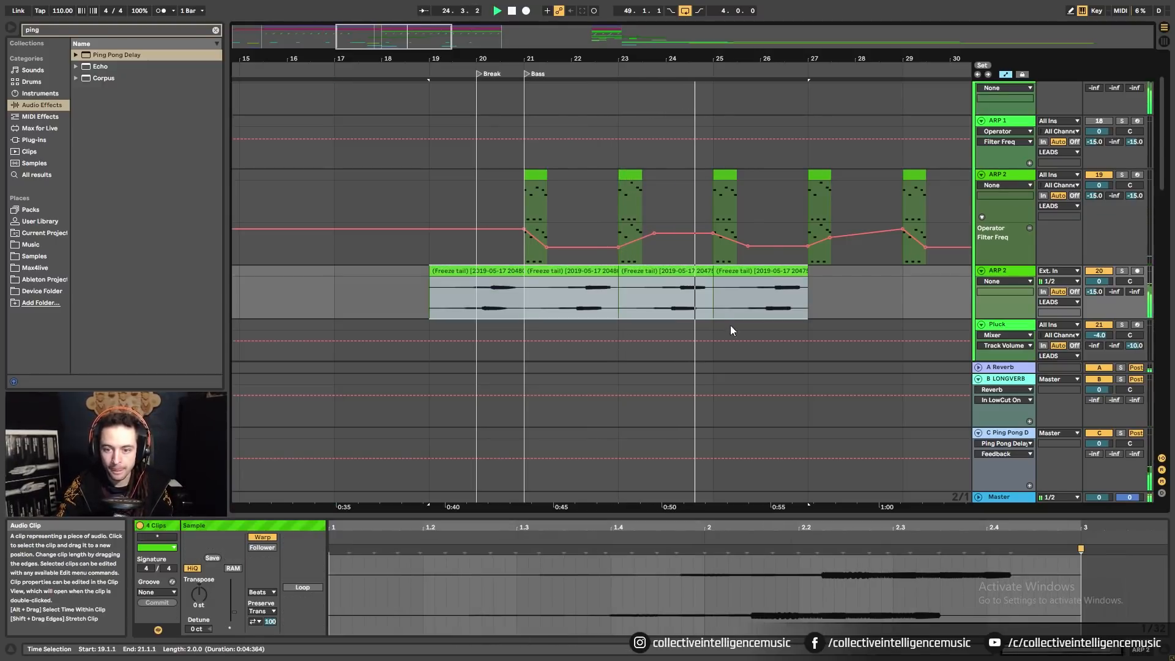
{"action": "left_click_drag", "start_coordinate": [524, 59], "coordinate": [533, 128]}
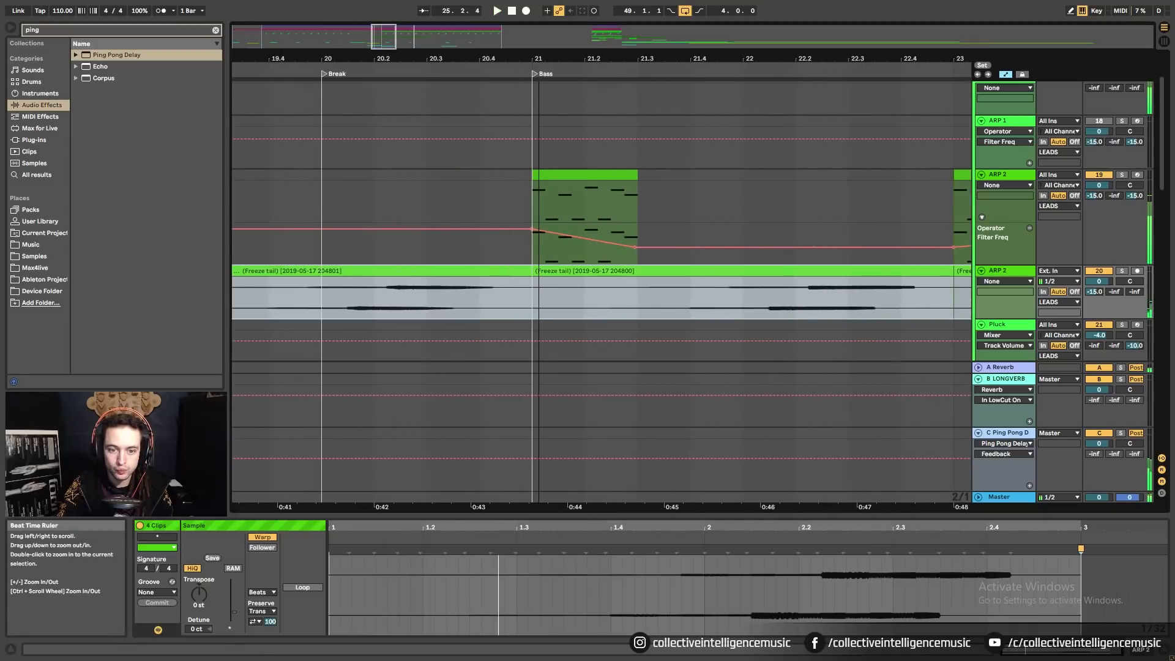
{"action": "key", "text": "space"}
{"action": "right_click", "coordinate": [492, 308]}
{"action": "left_click", "coordinate": [610, 444]}
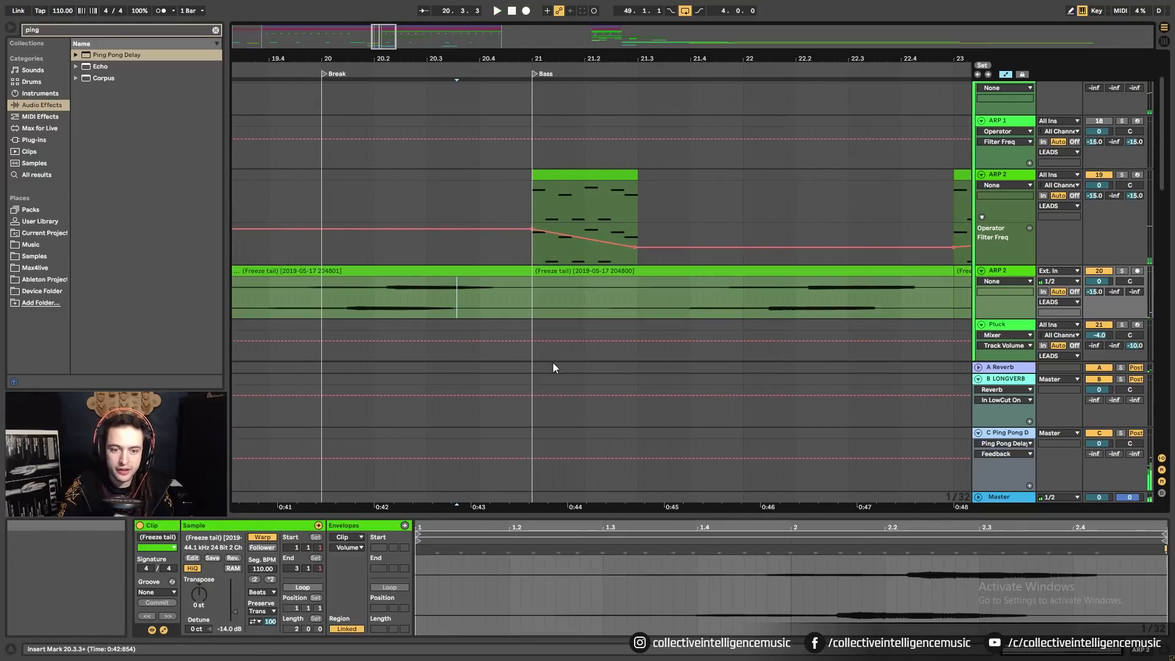
Shift all four Freeze tail clips slightly later on the grid.
{"action": "right_click", "coordinate": [512, 312]}
{"action": "left_click", "coordinate": [500, 270]}
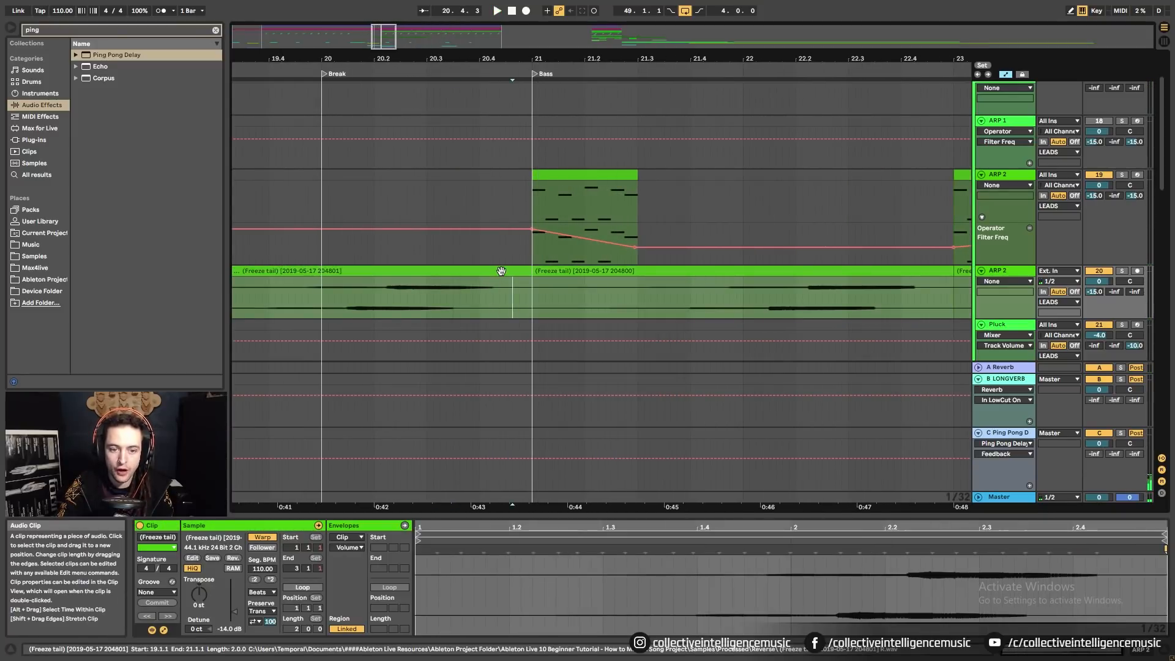
{"action": "left_click", "coordinate": [500, 269]}
{"action": "left_click_drag", "start_coordinate": [515, 57], "coordinate": [505, 131]}
{"action": "left_click", "coordinate": [801, 270], "text": "shift"}
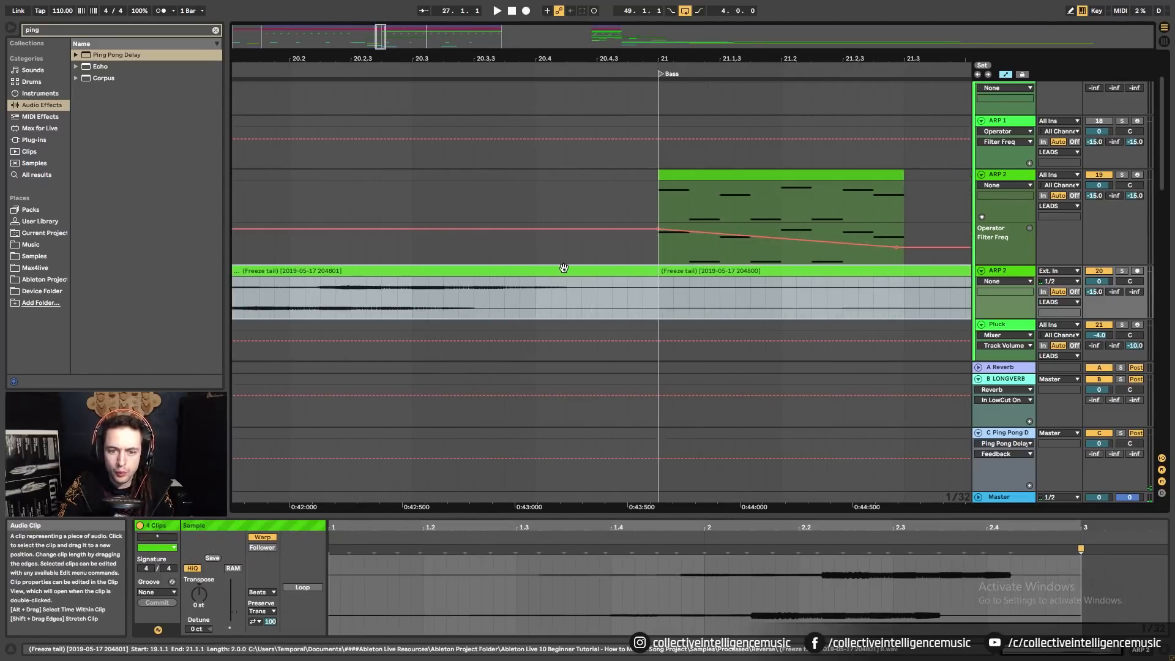
{"action": "left_click_drag", "start_coordinate": [562, 270], "coordinate": [658, 301]}
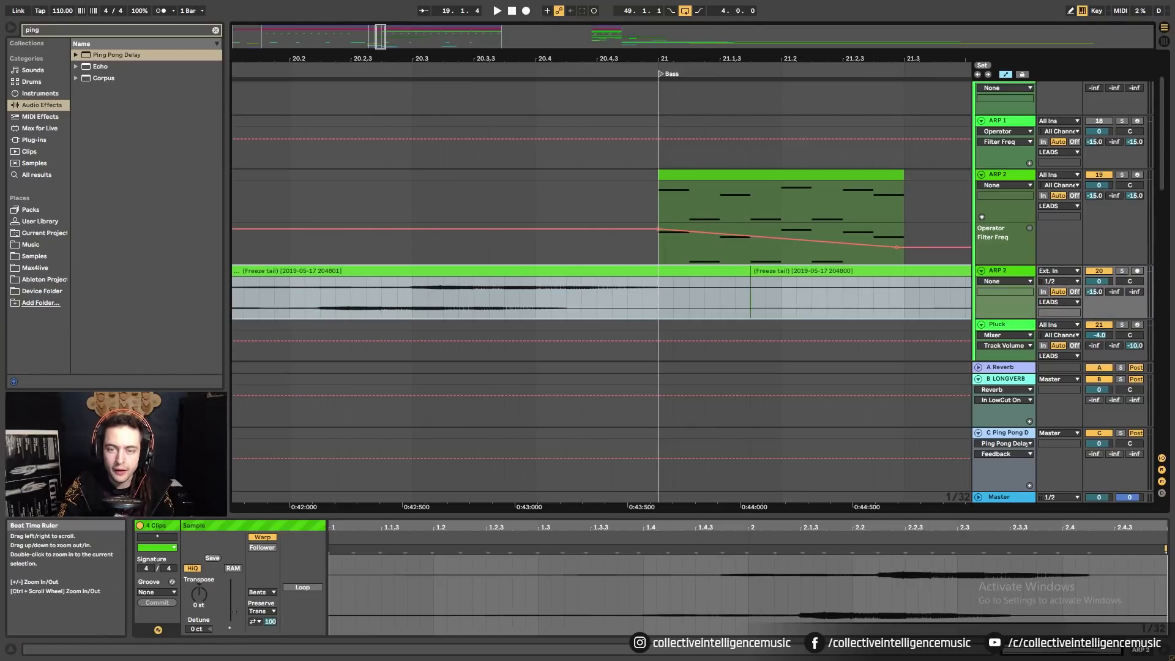
Zoom out and select the first Freeze tail clip, marking 19.2.4.
{"action": "left_click_drag", "start_coordinate": [659, 59], "coordinate": [556, 18]}
{"action": "left_click", "coordinate": [427, 275]}
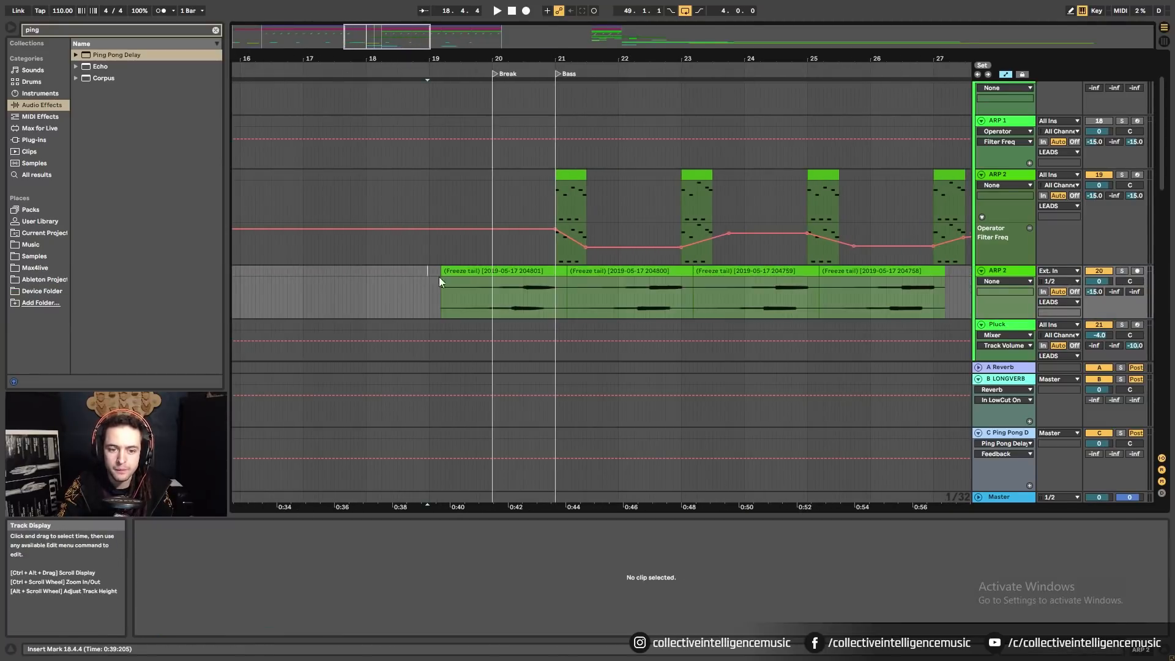
{"action": "left_click", "coordinate": [456, 271]}
{"action": "left_click", "coordinate": [456, 279]}
{"action": "left_click", "coordinate": [449, 271]}
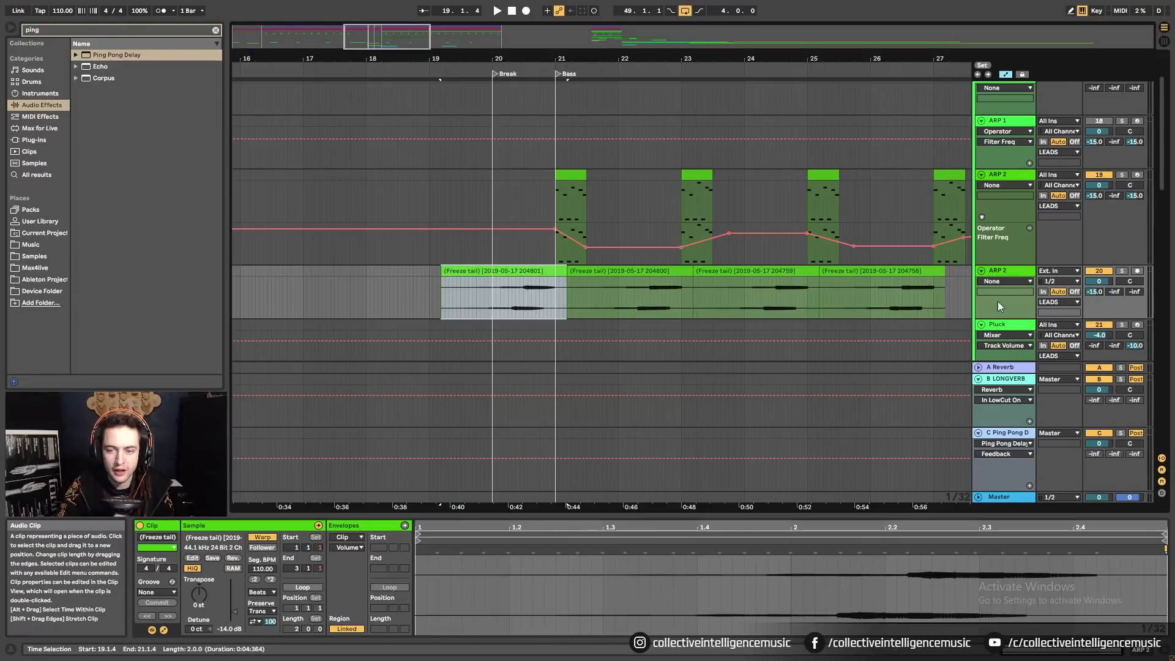
Exit Automation Mode and fade in the first tail clip across its full length.
{"action": "key", "text": "a"}
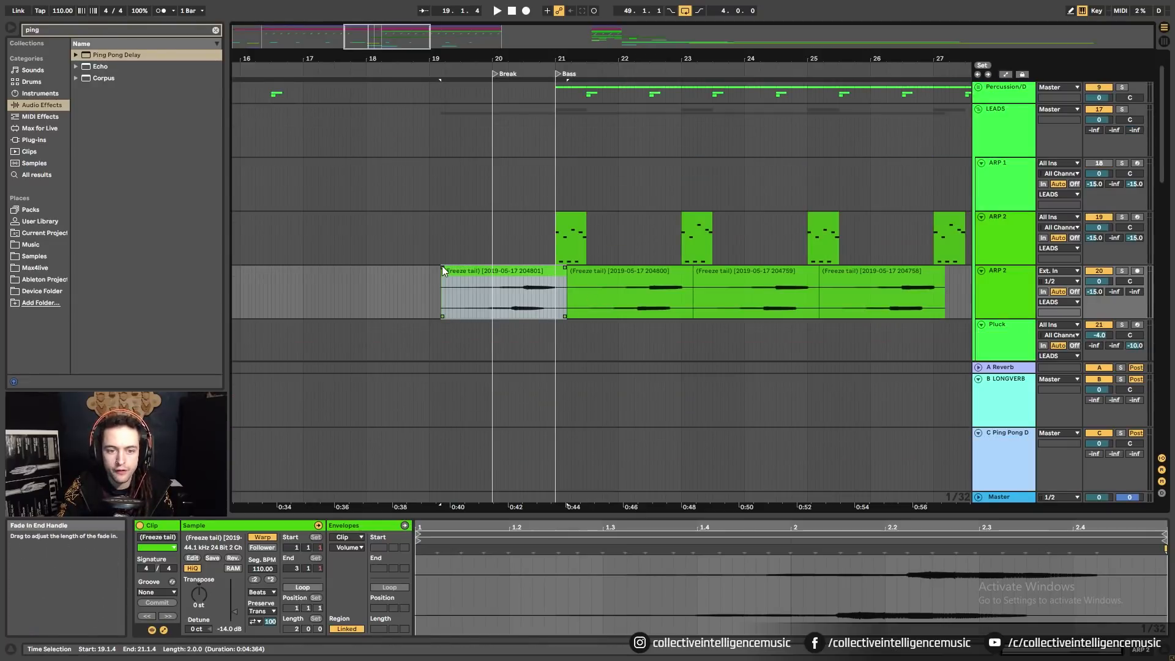
{"action": "mouse_move", "coordinate": [442, 267]}
{"action": "left_mouse_down"}
{"action": "mouse_move", "coordinate": [554, 286]}
{"action": "mouse_move", "coordinate": [563, 269]}
{"action": "mouse_move", "coordinate": [976, 286]}
{"action": "left_mouse_up"}
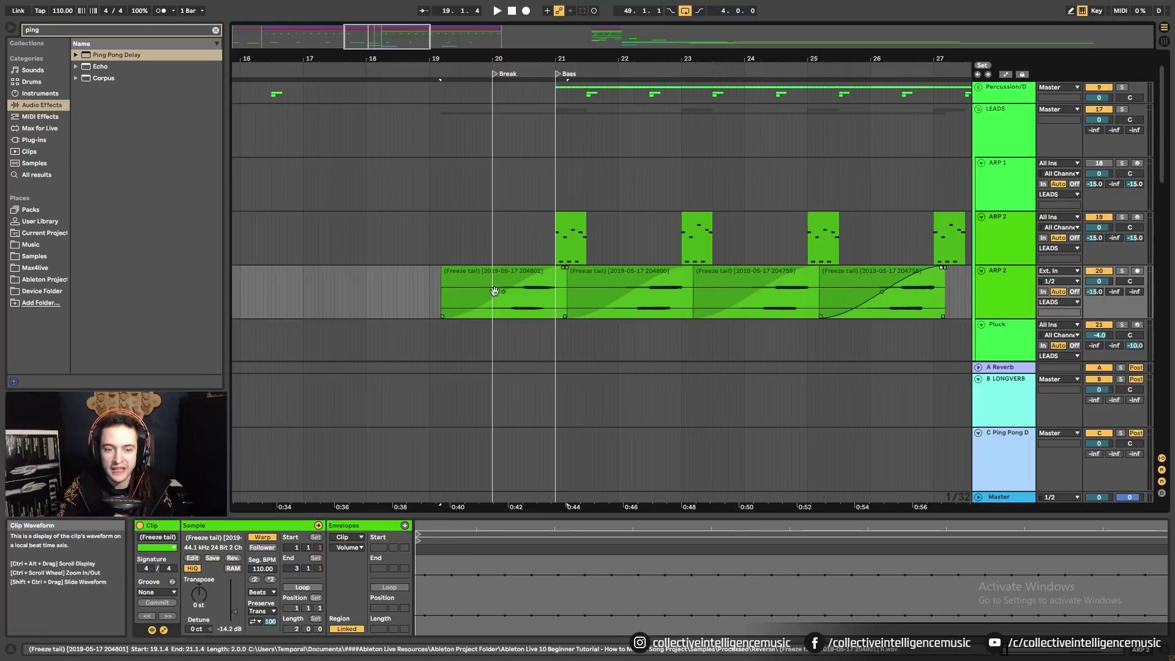
{"action": "left_click", "coordinate": [431, 281]}
{"action": "key", "text": "space"}
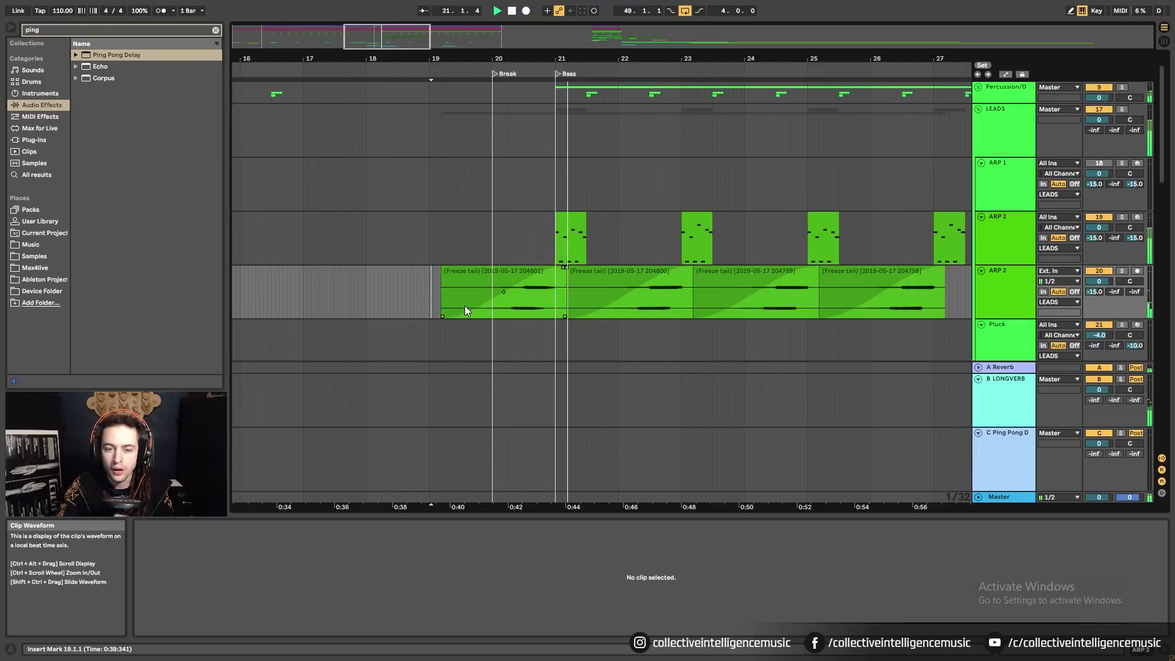
Turn the delay-tail ARP 2 (Ext. In) track volume down to -10.0 dB.
{"action": "left_click", "coordinate": [464, 305]}
{"action": "left_click_drag", "start_coordinate": [1099, 281], "coordinate": [1099, 286]}
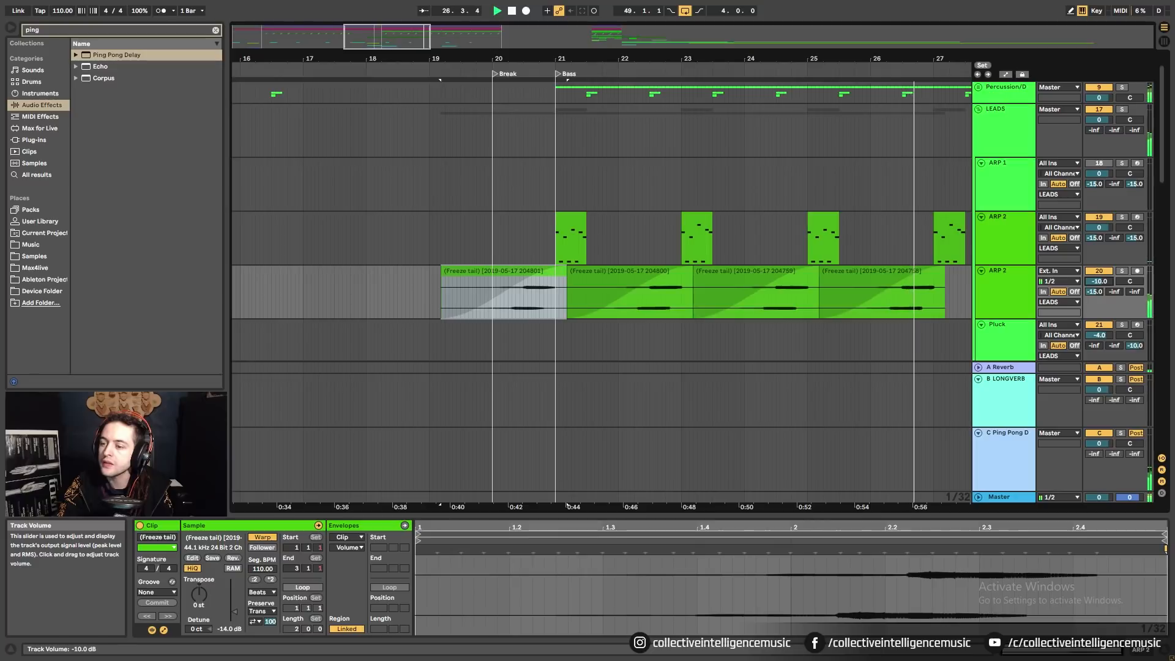
{"action": "left_click_drag", "start_coordinate": [943, 59], "coordinate": [778, 37]}
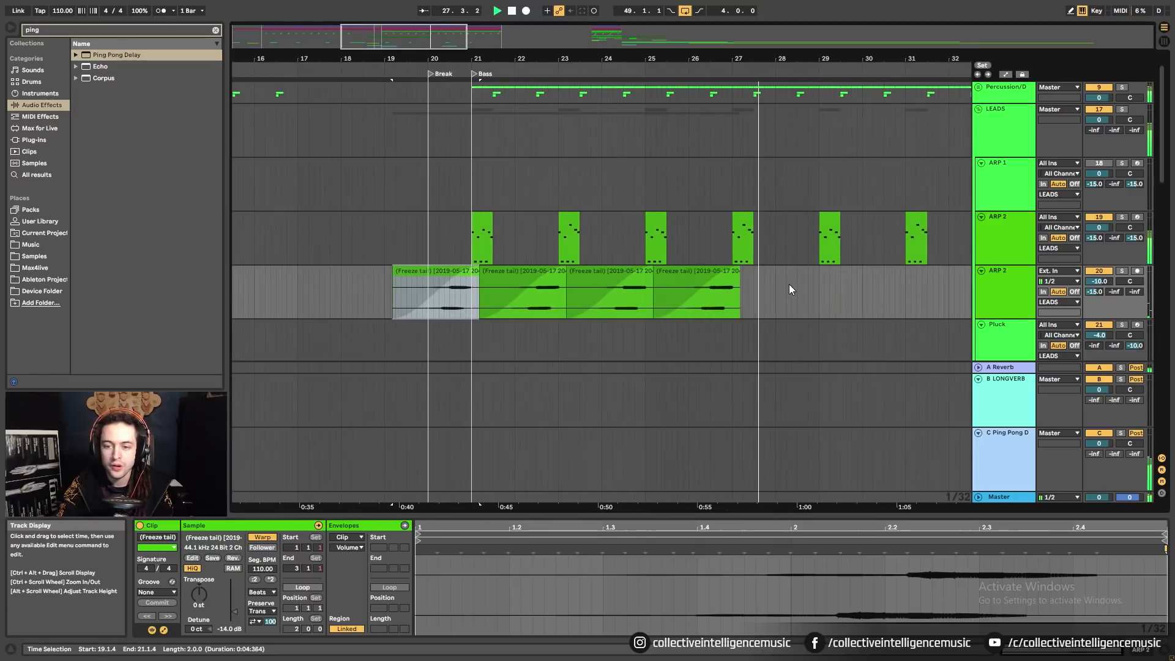
Solo both ARP 2 tracks and play from 20.2.4.
{"action": "left_click", "coordinate": [446, 303]}
{"action": "left_click", "coordinate": [1121, 217]}
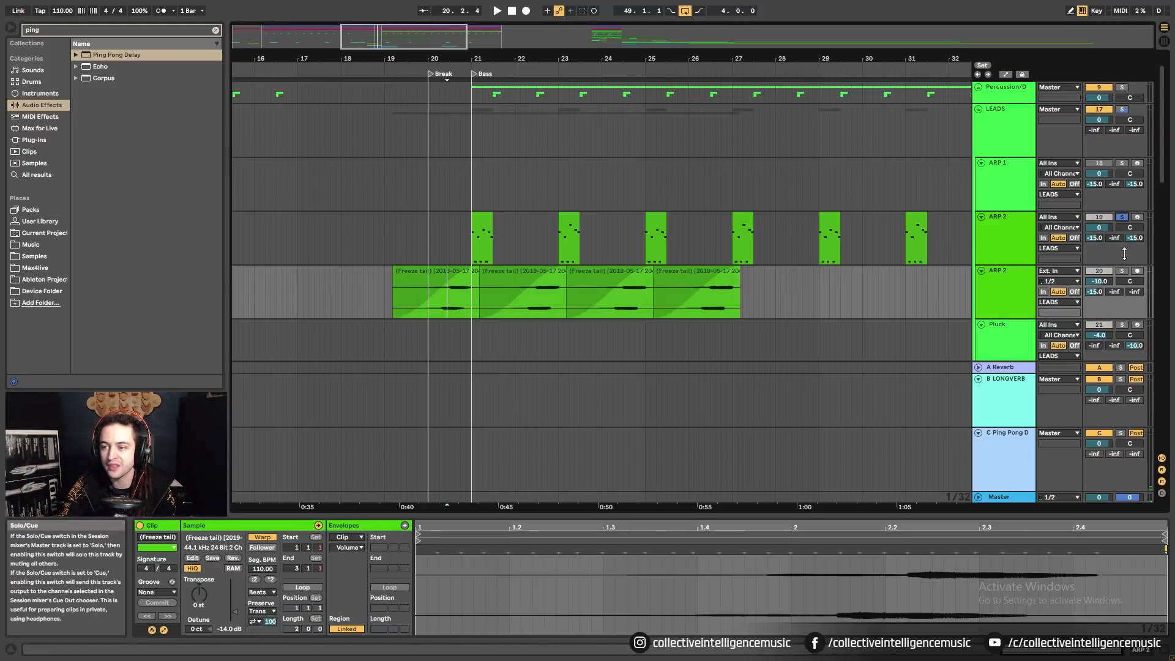
{"action": "left_click", "coordinate": [1121, 271], "text": "ctrl"}
{"action": "key", "text": "space"}
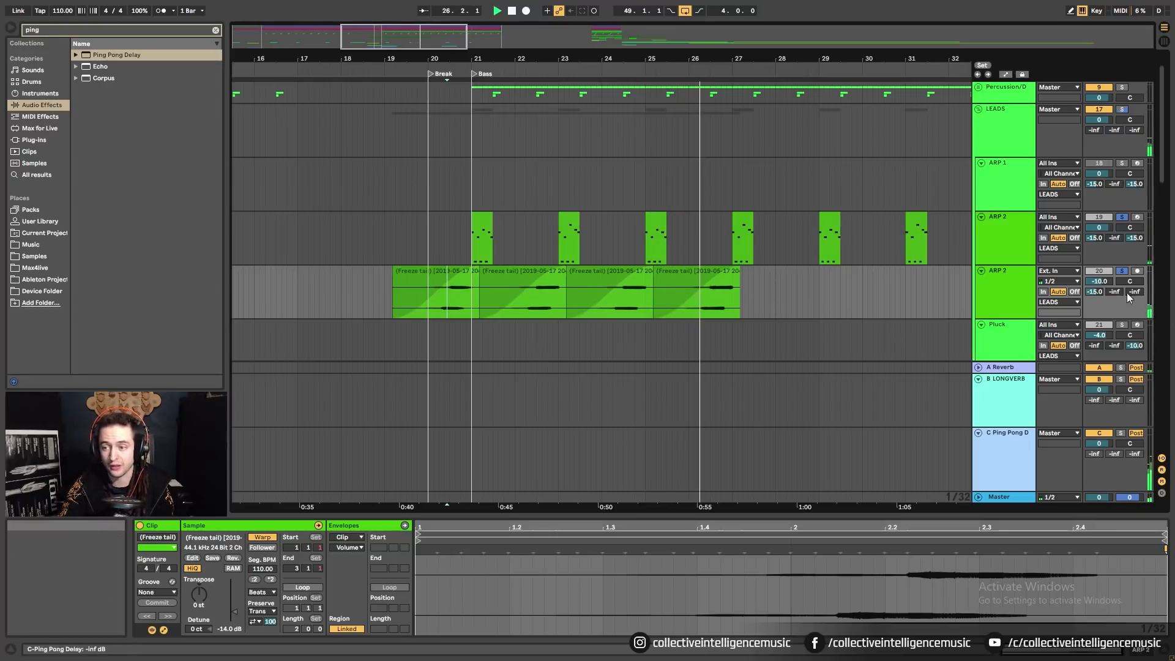
Duplicate the four Freeze tail clips with Ctrl+D, then unsolo the ARP 2 tracks.
{"action": "left_click", "coordinate": [461, 274]}
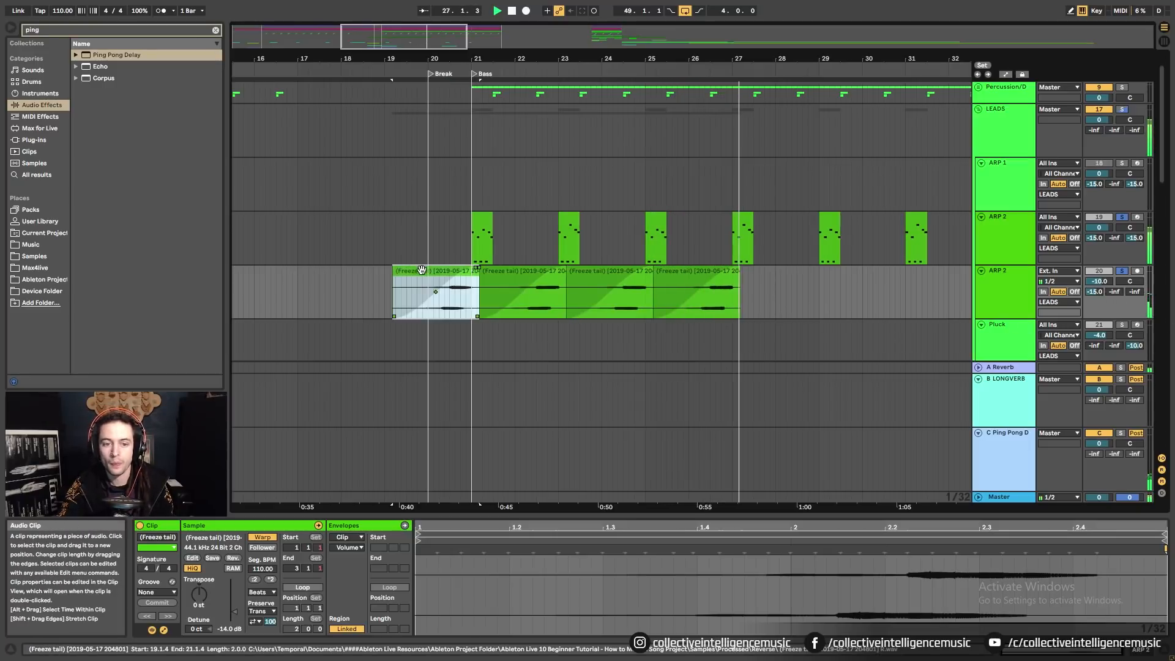
{"action": "left_click", "coordinate": [704, 273], "text": "shift"}
{"action": "key", "text": "ctrl+d"}
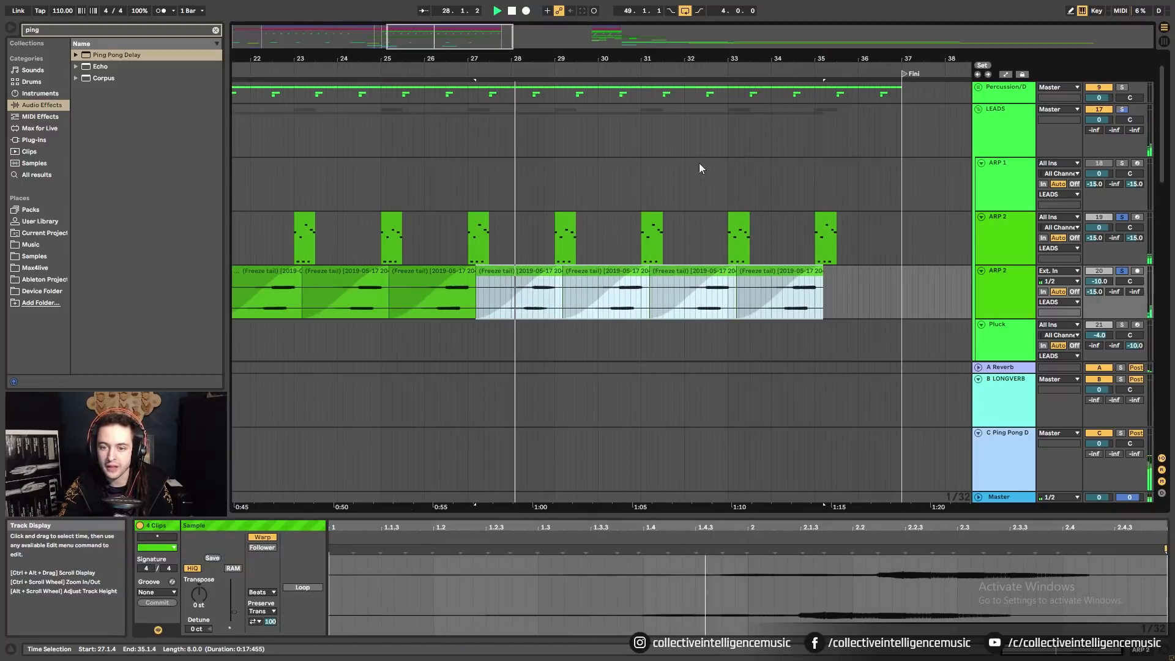
{"action": "left_click_drag", "start_coordinate": [563, 57], "coordinate": [582, 20]}
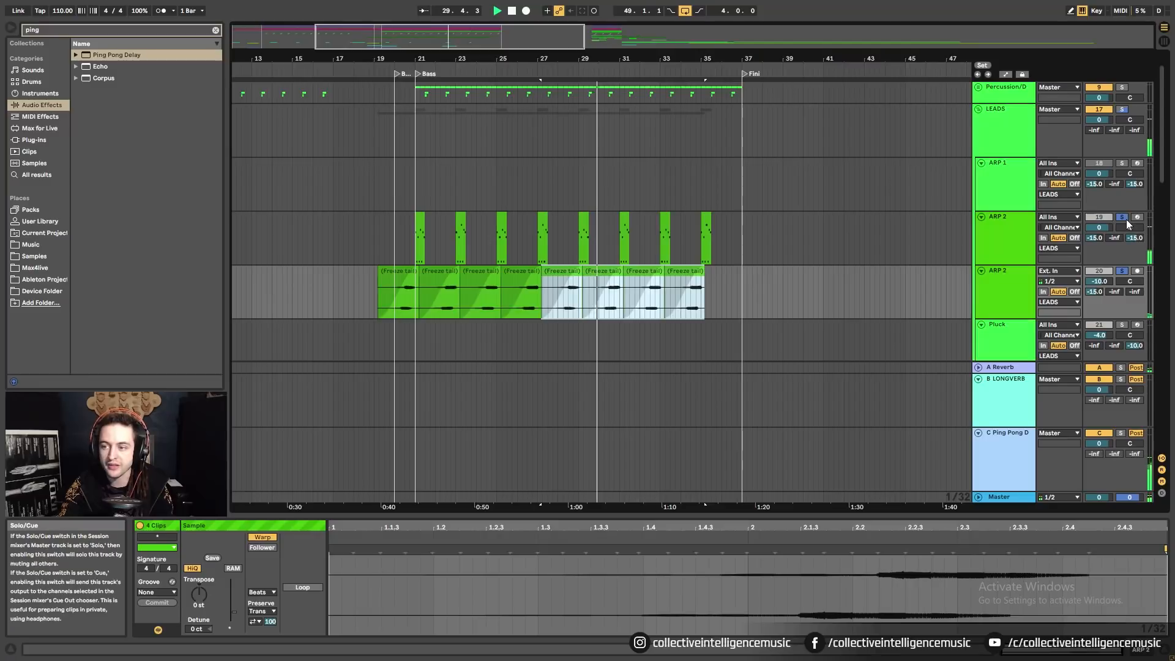
{"action": "left_click", "coordinate": [1122, 218]}
{"action": "left_click_drag", "start_coordinate": [655, 58], "coordinate": [706, 31]}
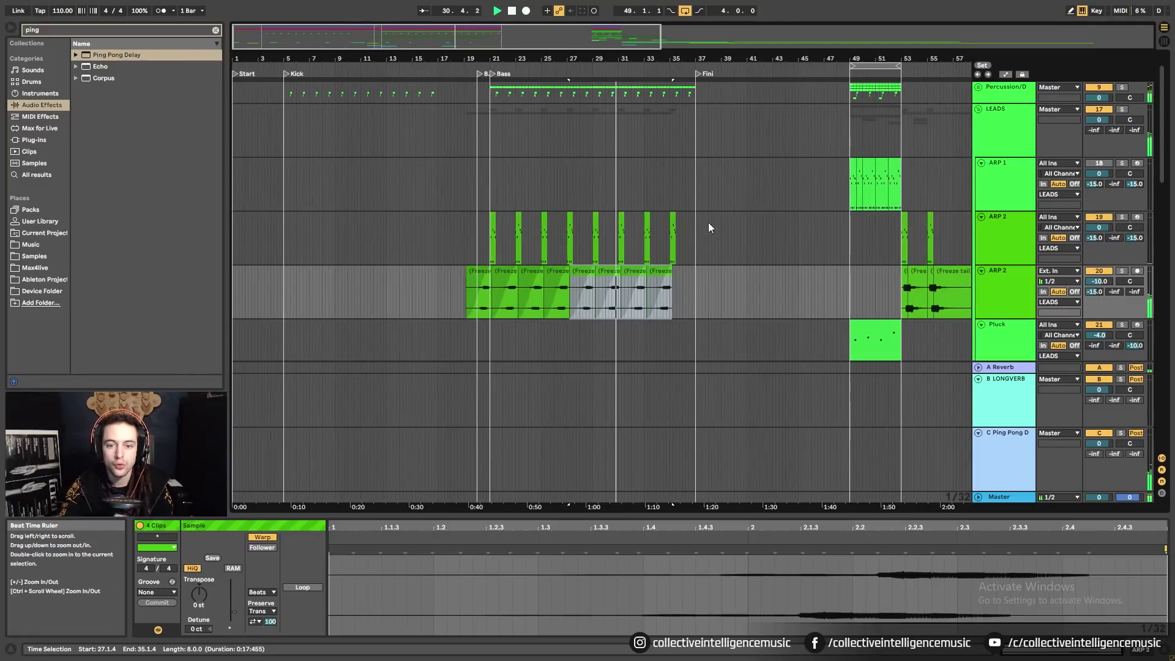
{"action": "left_click", "coordinate": [704, 306]}
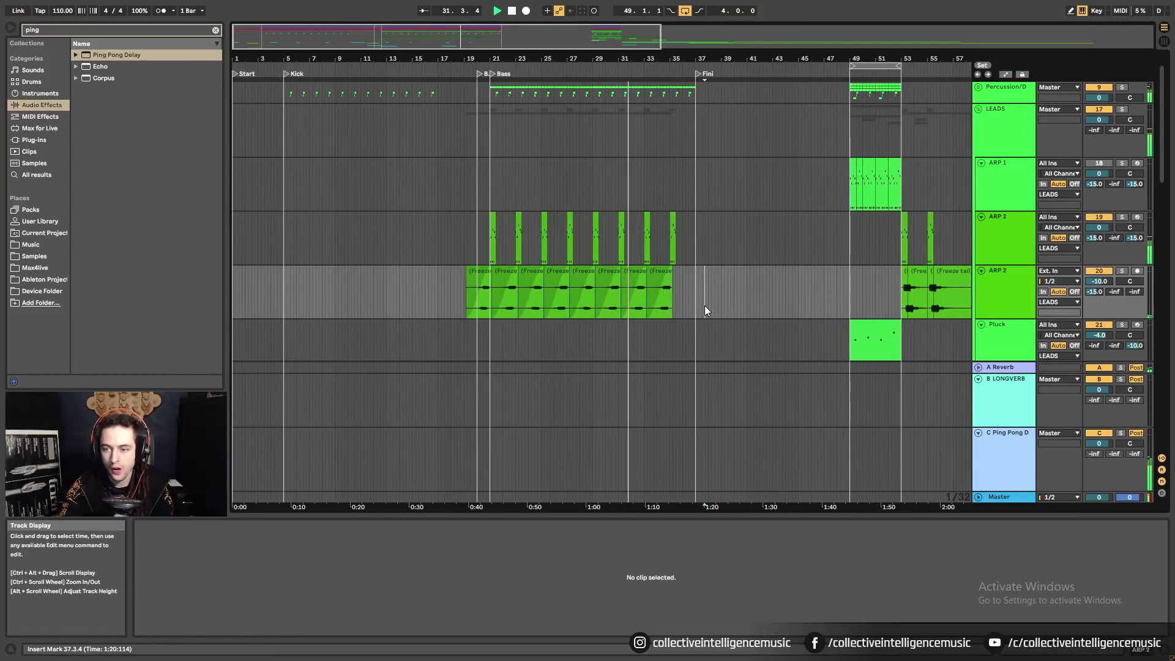
{"action": "scroll", "coordinate": [703, 305], "scroll_direction": "down", "scroll_amount": 1}
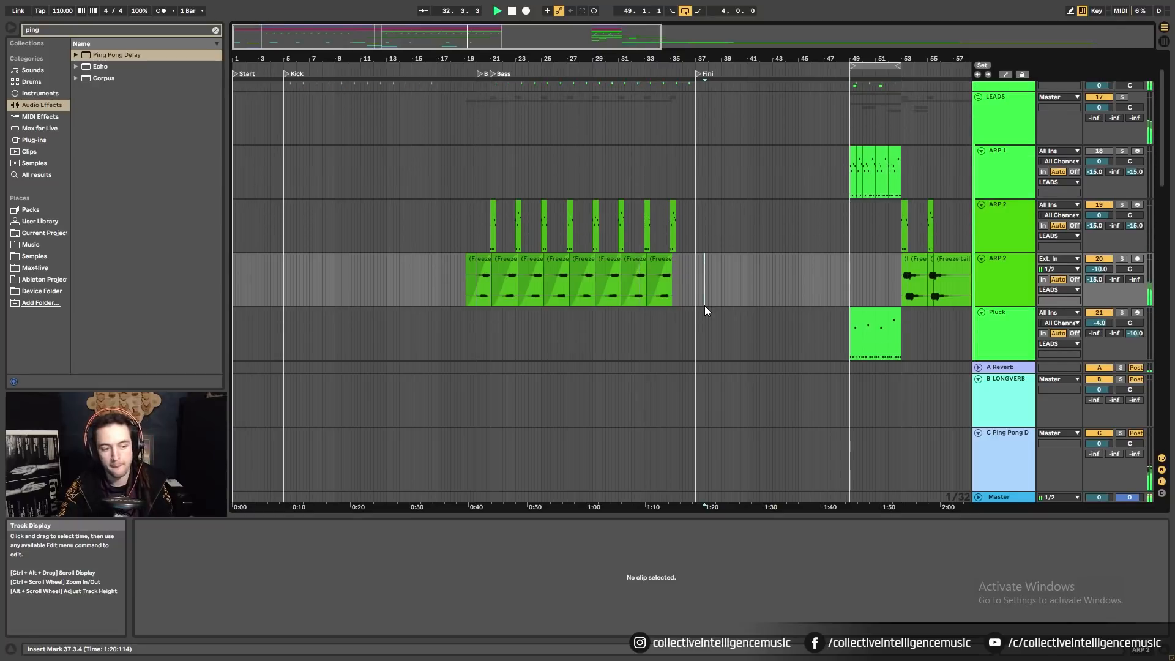
Move the Pluck clip from bar 49 to bar 21.
{"action": "left_click", "coordinate": [10, 650]}
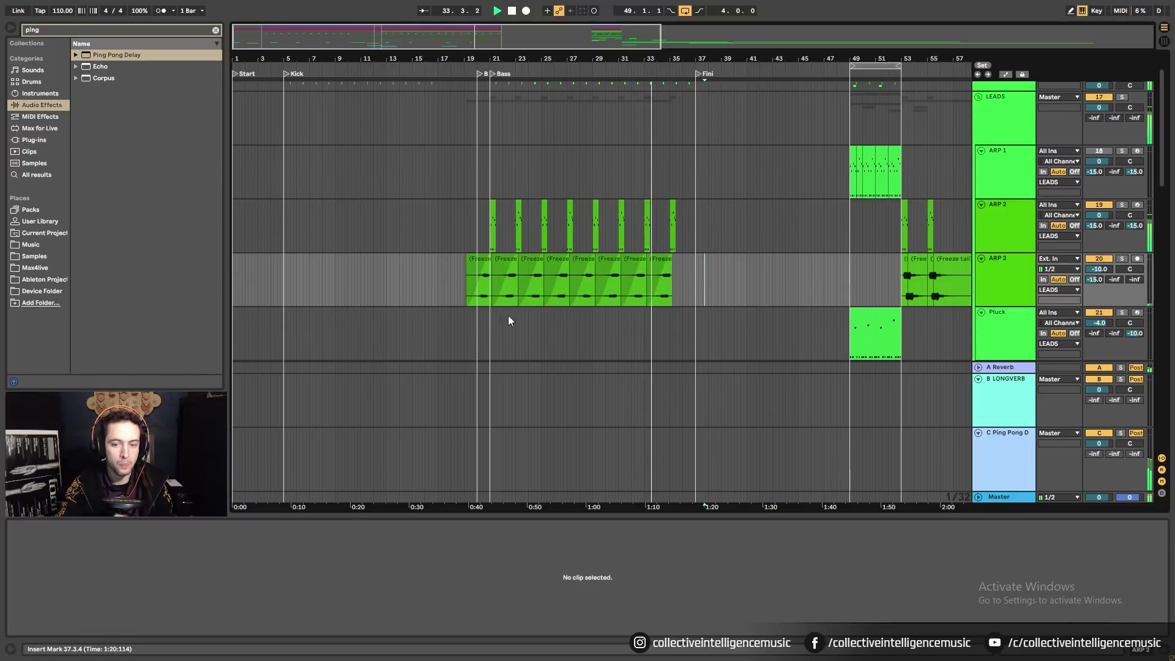
{"action": "scroll", "coordinate": [615, 299], "scroll_direction": "down", "scroll_amount": 3}
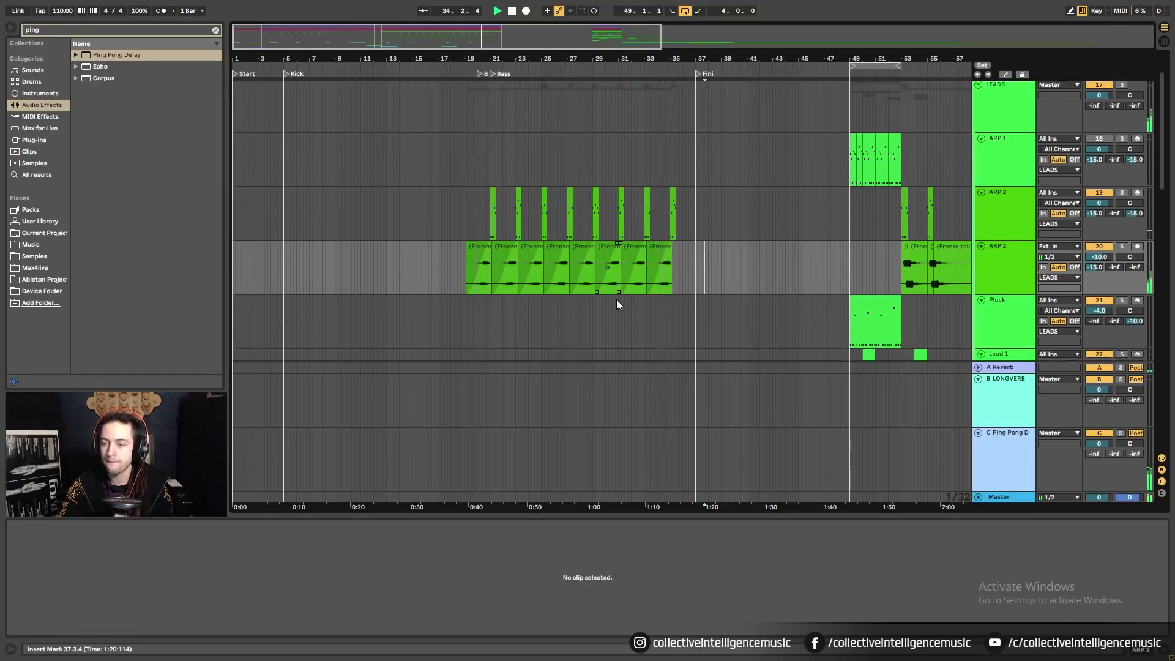
{"action": "scroll", "coordinate": [616, 299], "scroll_direction": "down", "scroll_amount": 4}
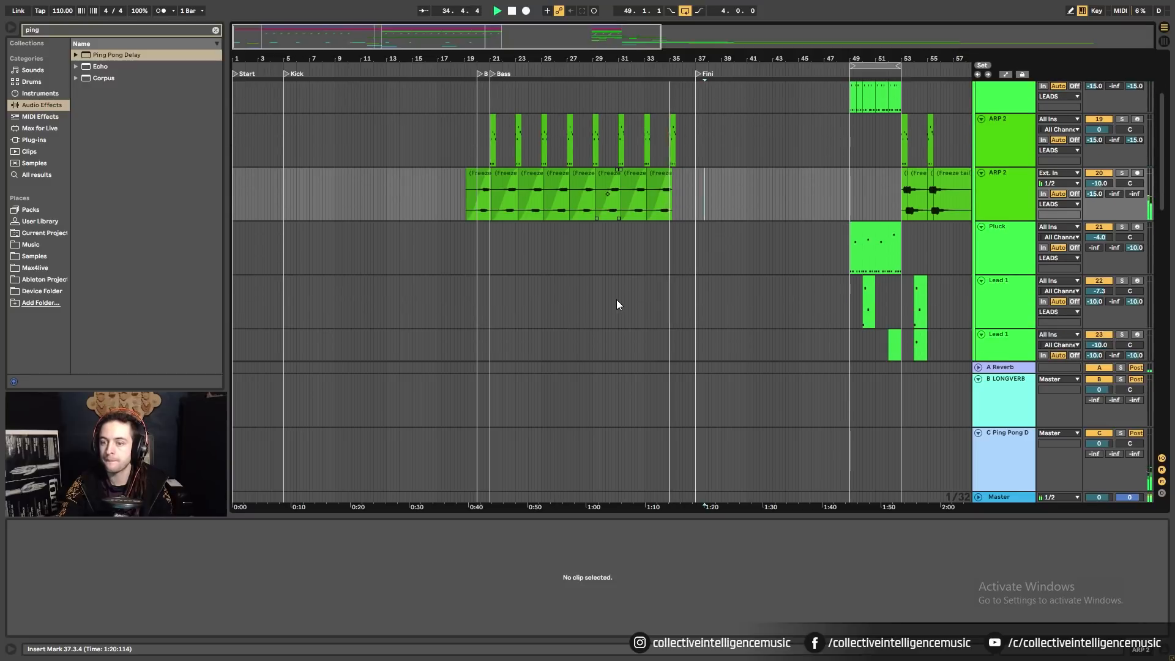
{"action": "left_click", "coordinate": [876, 238]}
{"action": "left_click_drag", "start_coordinate": [876, 238], "coordinate": [520, 242]}
Audition the Pluck pattern at bar 21 and set the grid to 1/8.
{"action": "right_click", "coordinate": [571, 265]}
{"action": "left_click", "coordinate": [692, 357]}
{"action": "key", "text": "space"}
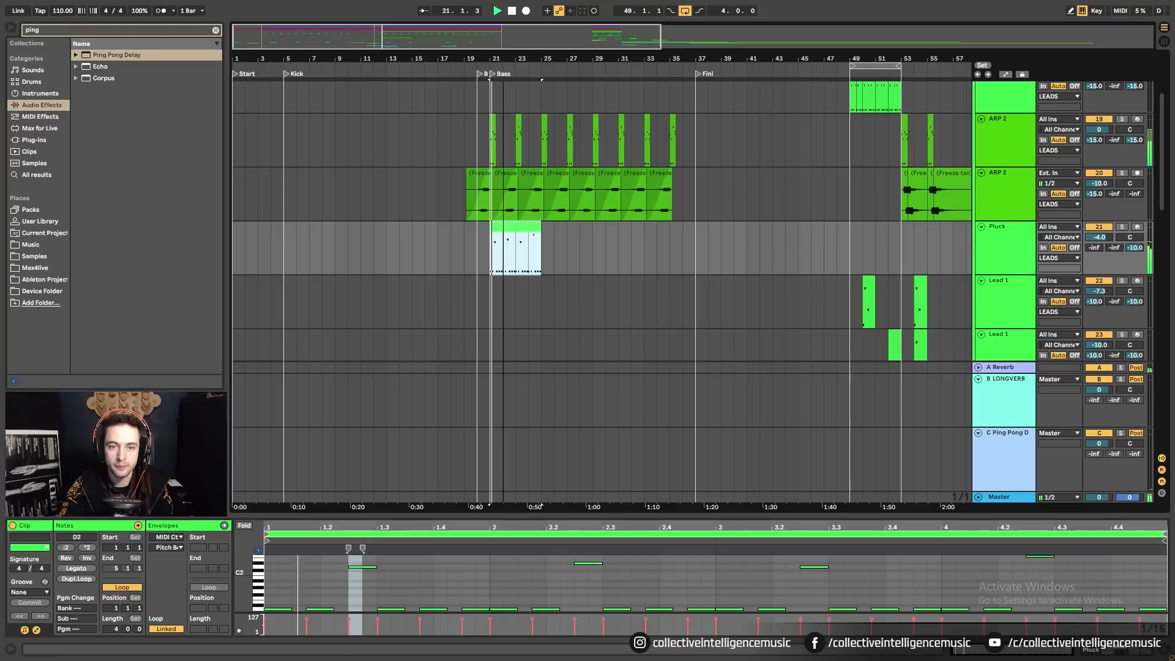
{"action": "left_click_drag", "start_coordinate": [502, 60], "coordinate": [501, 122]}
{"action": "key", "text": "space"}
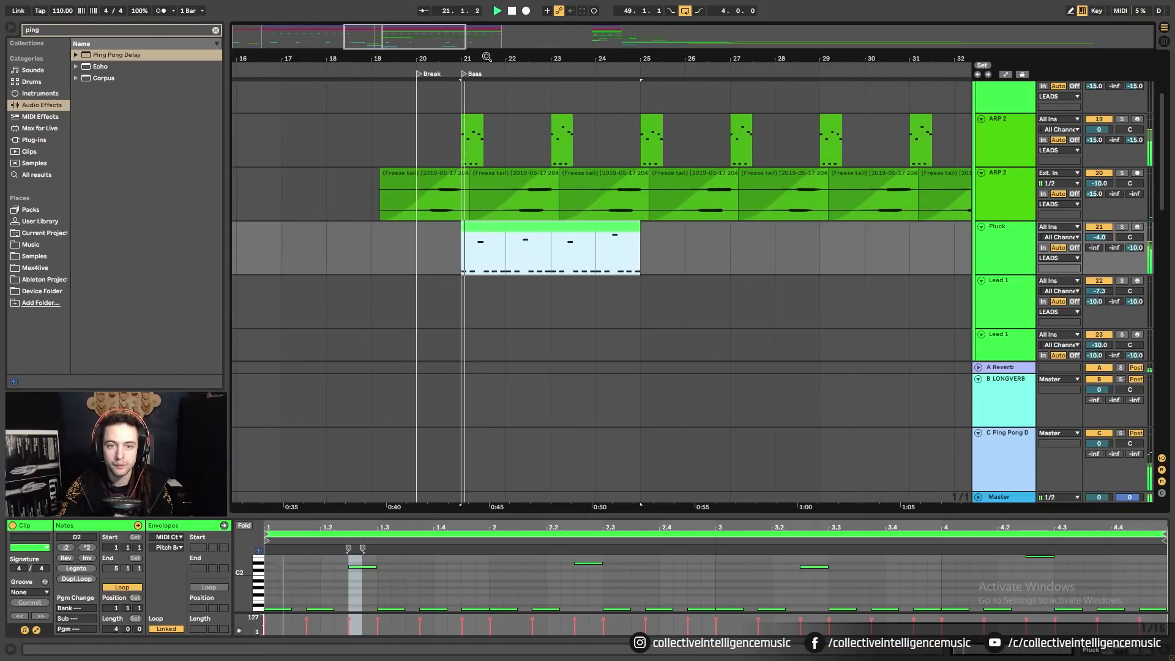
{"action": "left_click_drag", "start_coordinate": [487, 57], "coordinate": [486, 116]}
{"action": "key", "text": "space"}
{"action": "right_click", "coordinate": [507, 270]}
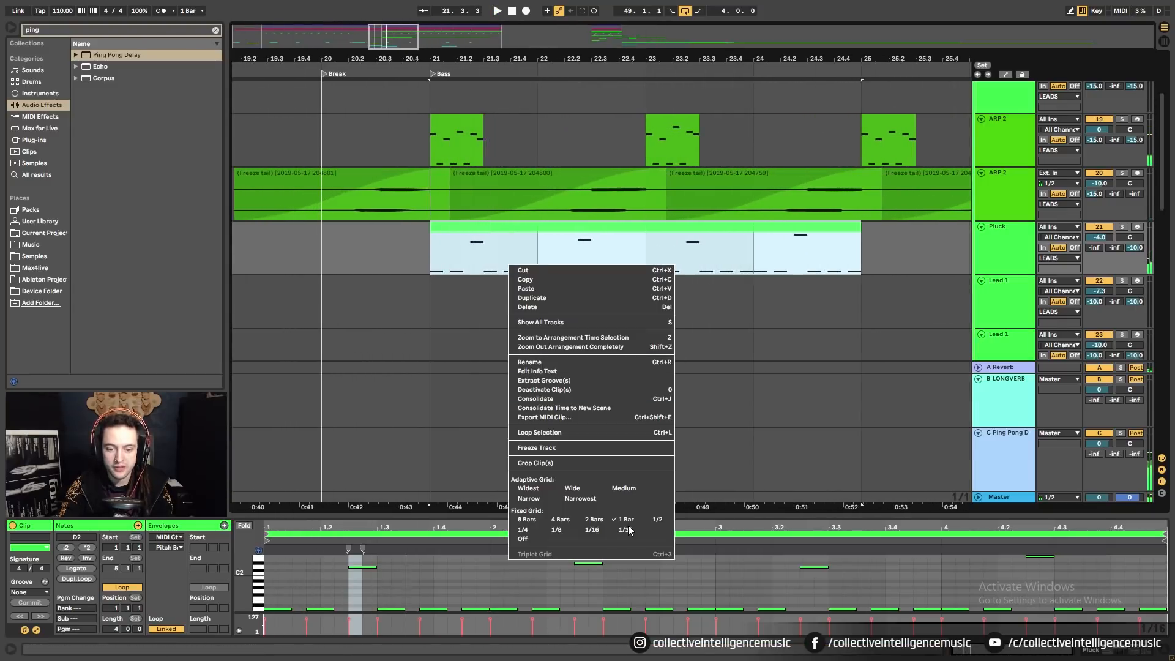
{"action": "left_click", "coordinate": [652, 520]}
{"action": "right_click", "coordinate": [507, 270]}
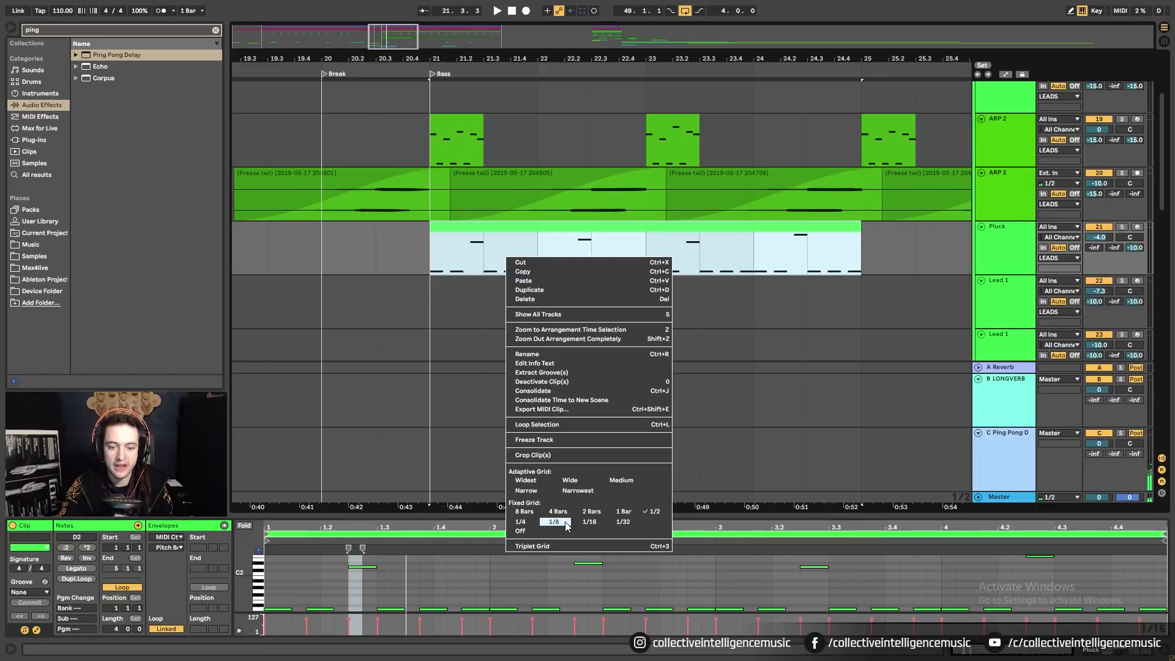
{"action": "left_click", "coordinate": [566, 523]}
Split the Pluck clip at 21.3.3 and reposition the later piece toward bar 23.
{"action": "left_click", "coordinate": [501, 267]}
{"action": "key", "text": "space"}
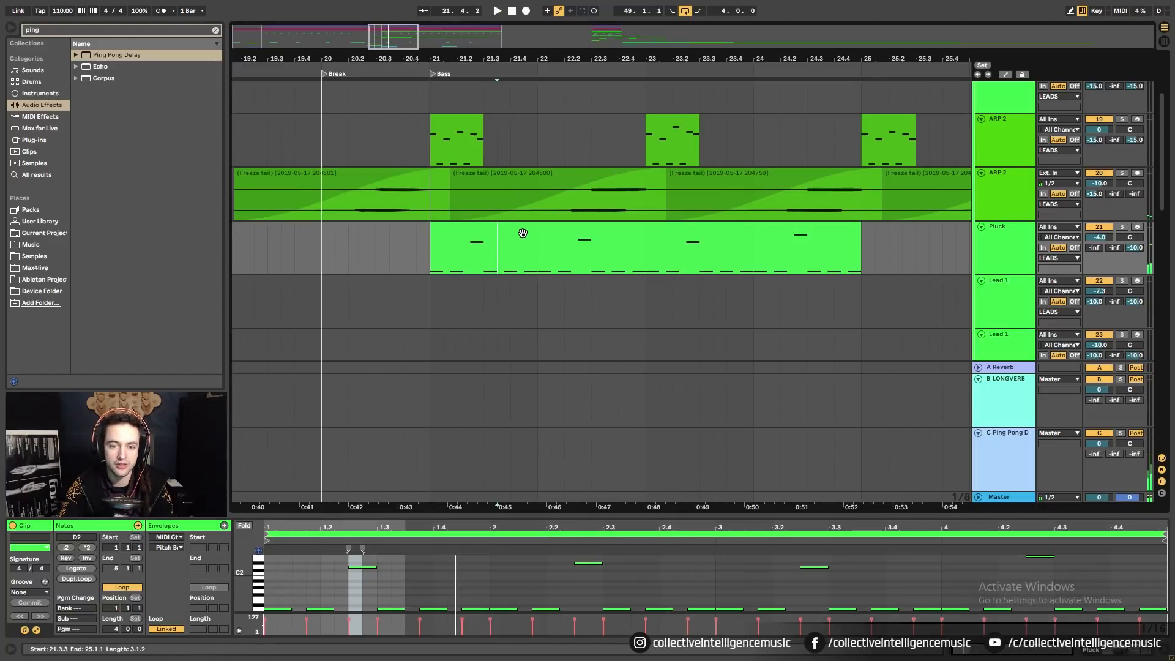
{"action": "left_click_drag", "start_coordinate": [522, 232], "coordinate": [670, 232]}
{"action": "left_click", "coordinate": [441, 236]}
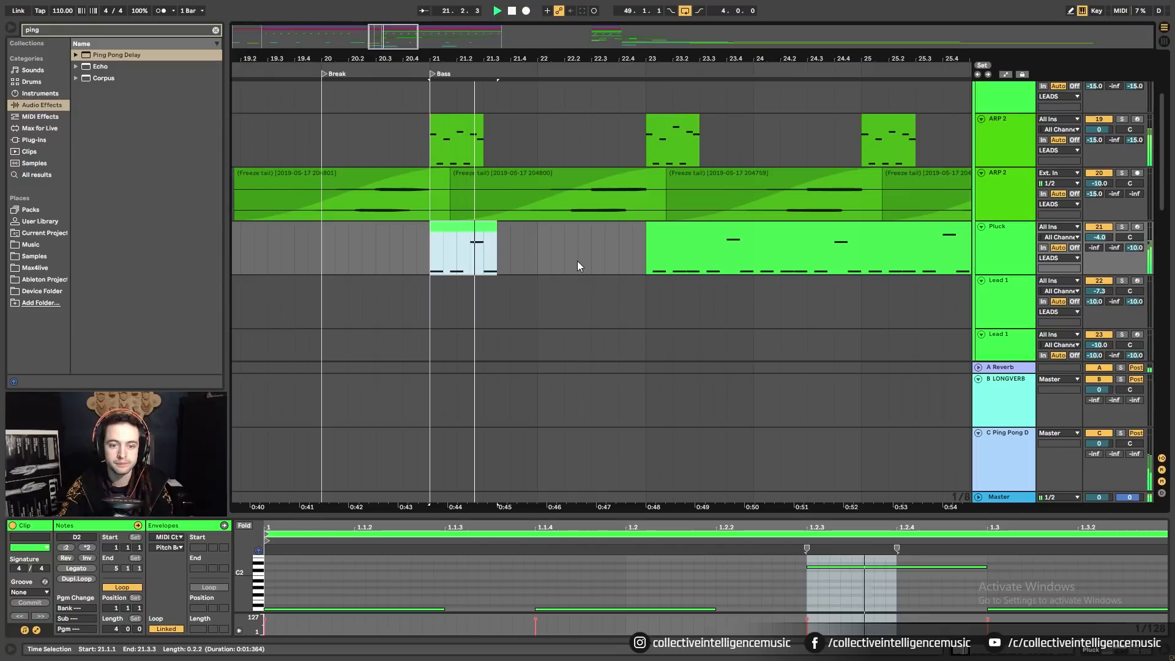
{"action": "left_click_drag", "start_coordinate": [690, 241], "coordinate": [640, 251]}
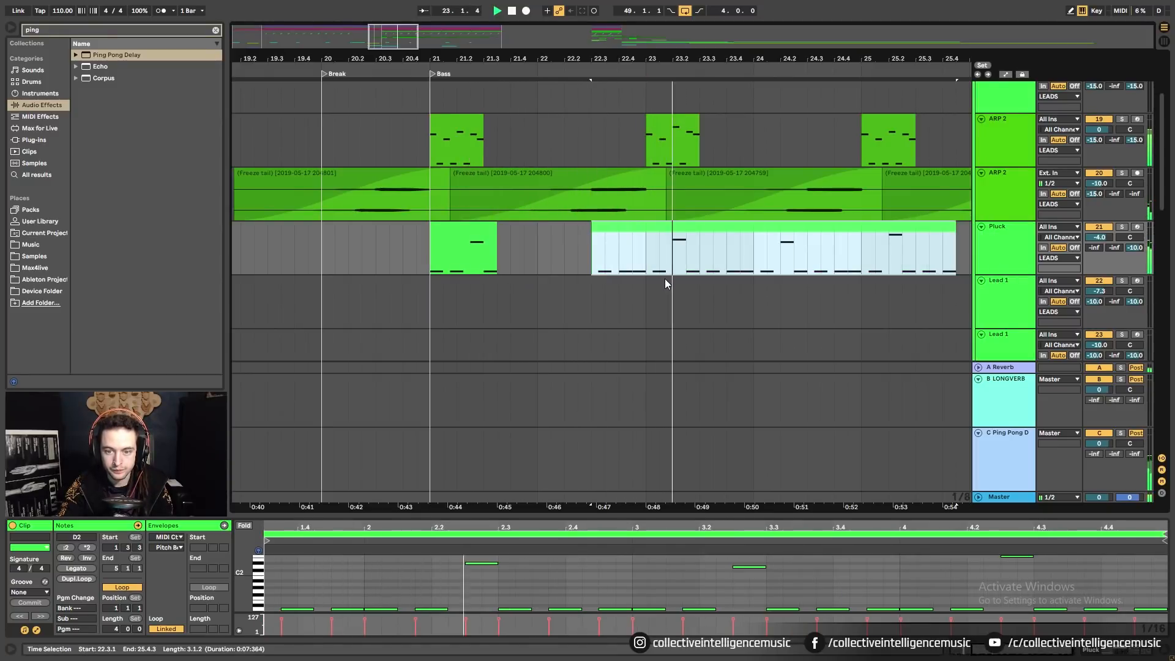
{"action": "key", "text": "space"}
{"action": "mouse_move", "coordinate": [673, 228]}
{"action": "left_mouse_down"}
{"action": "mouse_move", "coordinate": [661, 234]}
{"action": "mouse_move", "coordinate": [774, 237]}
{"action": "left_mouse_up"}
{"action": "left_click", "coordinate": [648, 266]}
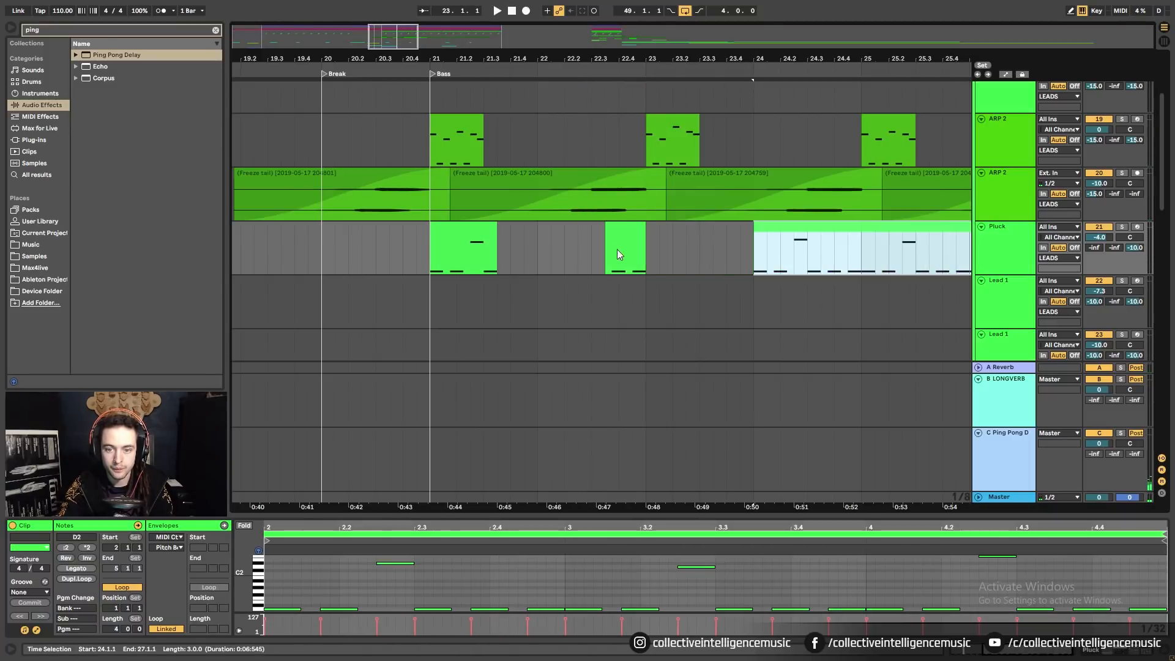
{"action": "left_click", "coordinate": [618, 241]}
{"action": "key", "text": "space"}
{"action": "key", "text": "space"}
{"action": "left_click", "coordinate": [446, 228]}
{"action": "key", "text": "space"}
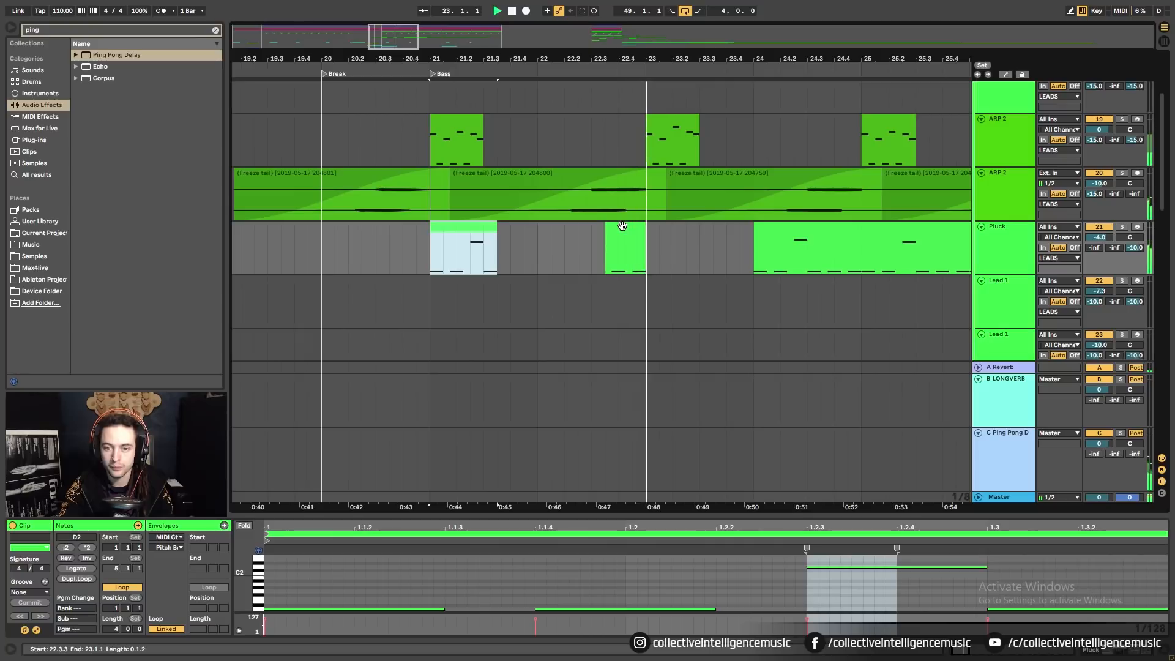
Split the Pluck clip at bar 25 and move the split-off part to bars 27–29.
{"action": "left_click_drag", "start_coordinate": [723, 56], "coordinate": [515, 42]}
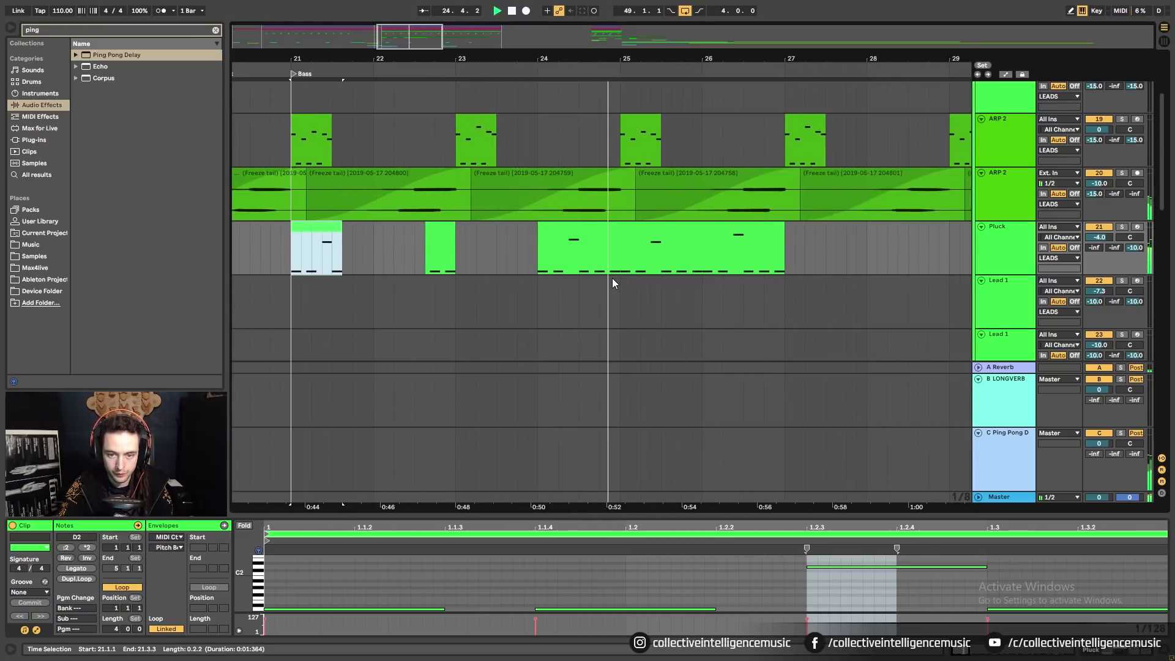
{"action": "left_click", "coordinate": [623, 261]}
{"action": "key", "text": "ctrl+e"}
{"action": "left_click_drag", "start_coordinate": [623, 261], "coordinate": [788, 261]}
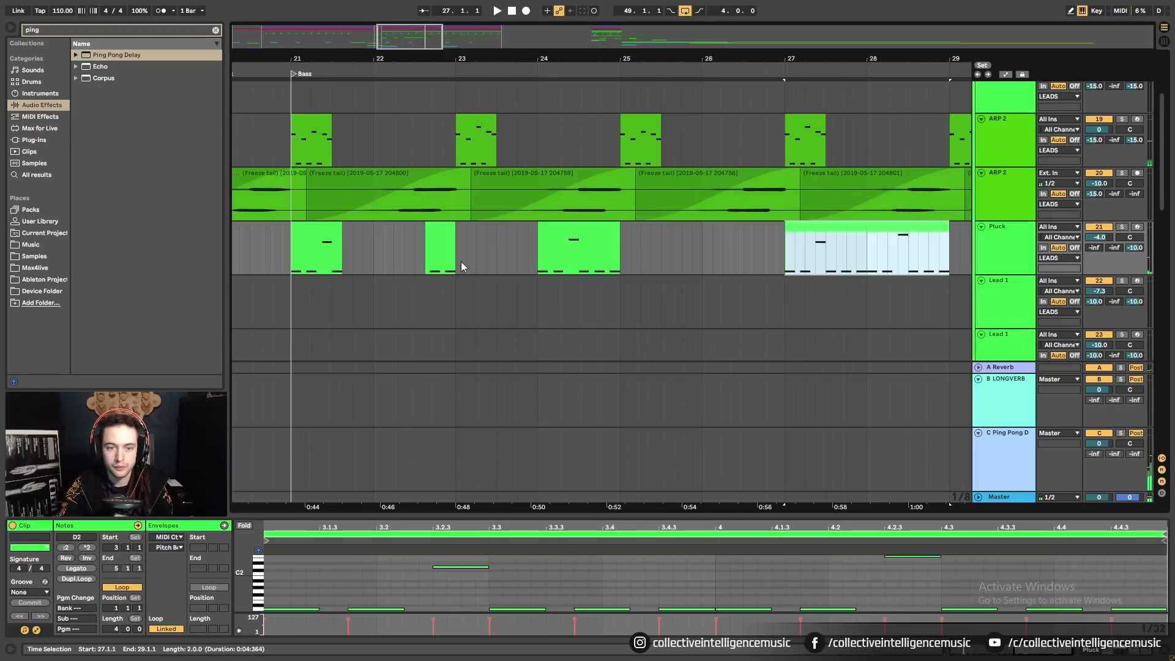
Delete the stray Pluck sliver near 25.4 and select the bar 21–25 Pluck clips.
{"action": "left_click", "coordinate": [296, 234]}
{"action": "left_click", "coordinate": [691, 249], "text": "shift"}
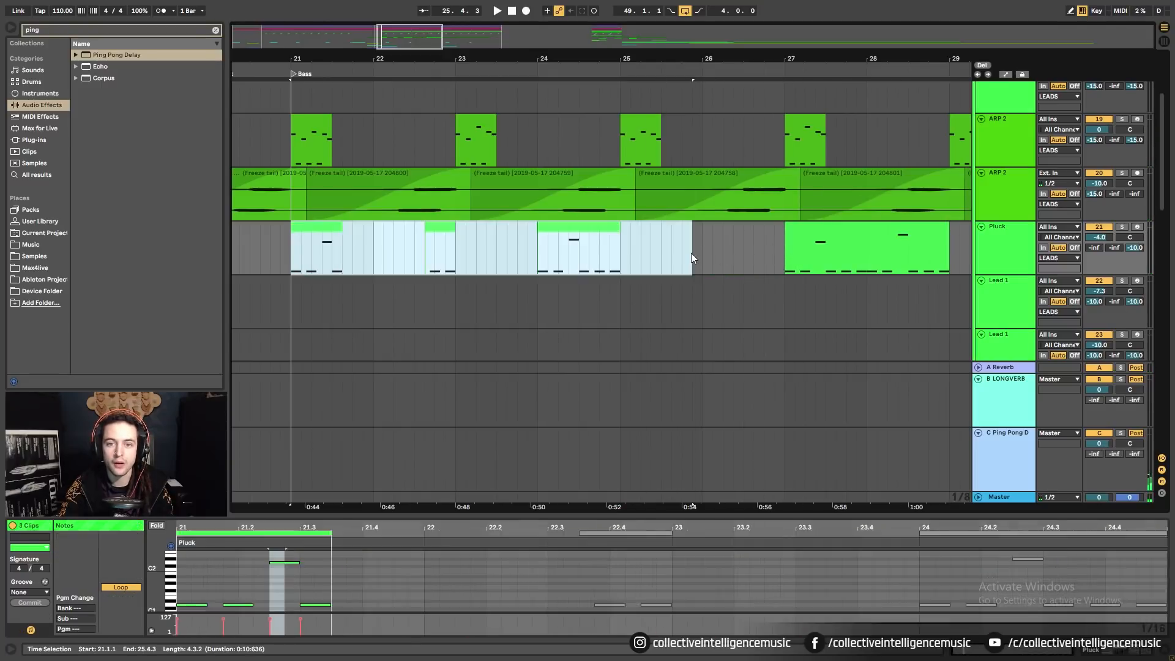
{"action": "double_click", "coordinate": [692, 248]}
{"action": "left_click", "coordinate": [626, 254]}
{"action": "left_click", "coordinate": [686, 235]}
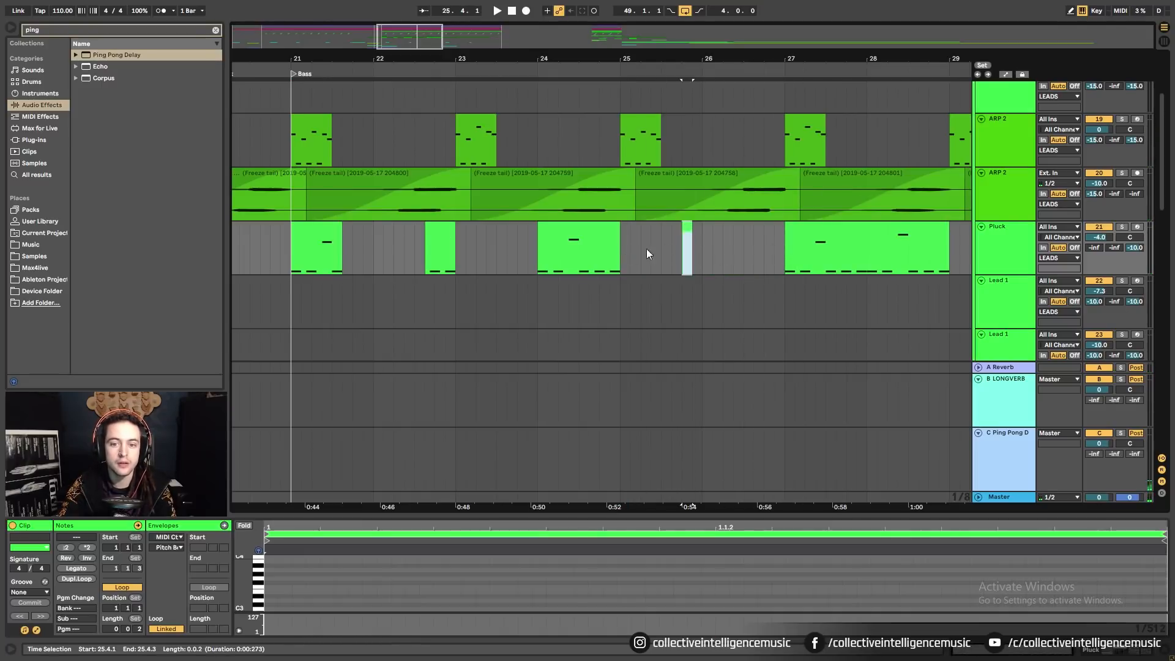
{"action": "key", "text": "Delete"}
{"action": "left_click", "coordinate": [306, 235]}
{"action": "left_click", "coordinate": [625, 251], "text": "shift"}
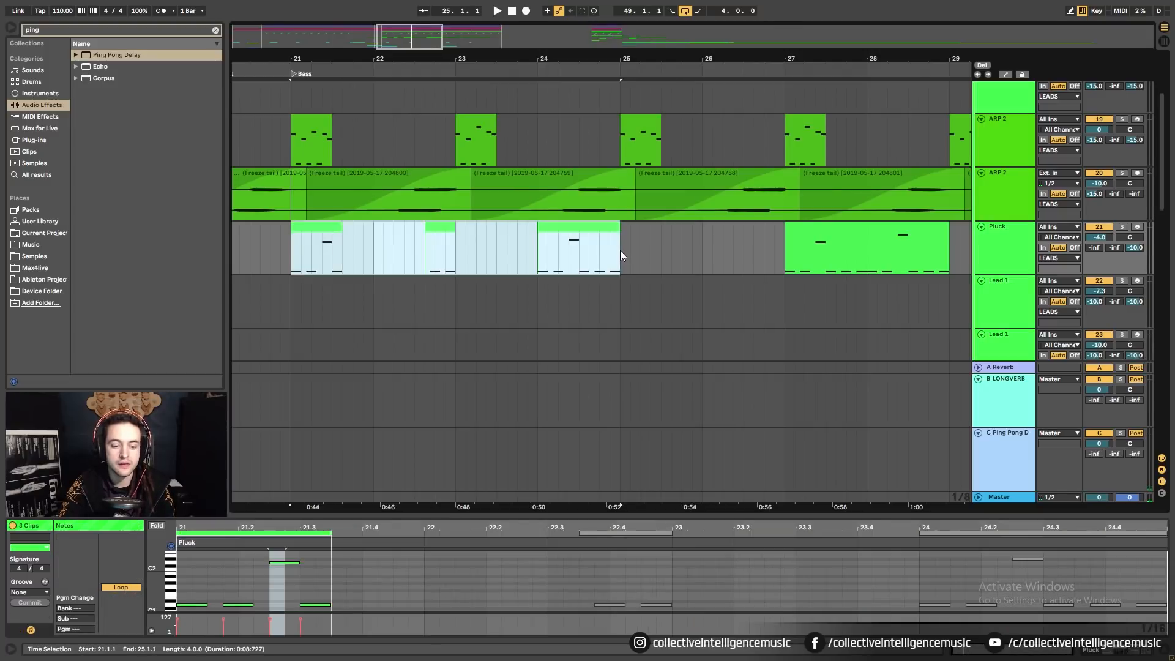
{"action": "left_click_drag", "start_coordinate": [595, 61], "coordinate": [395, 60]}
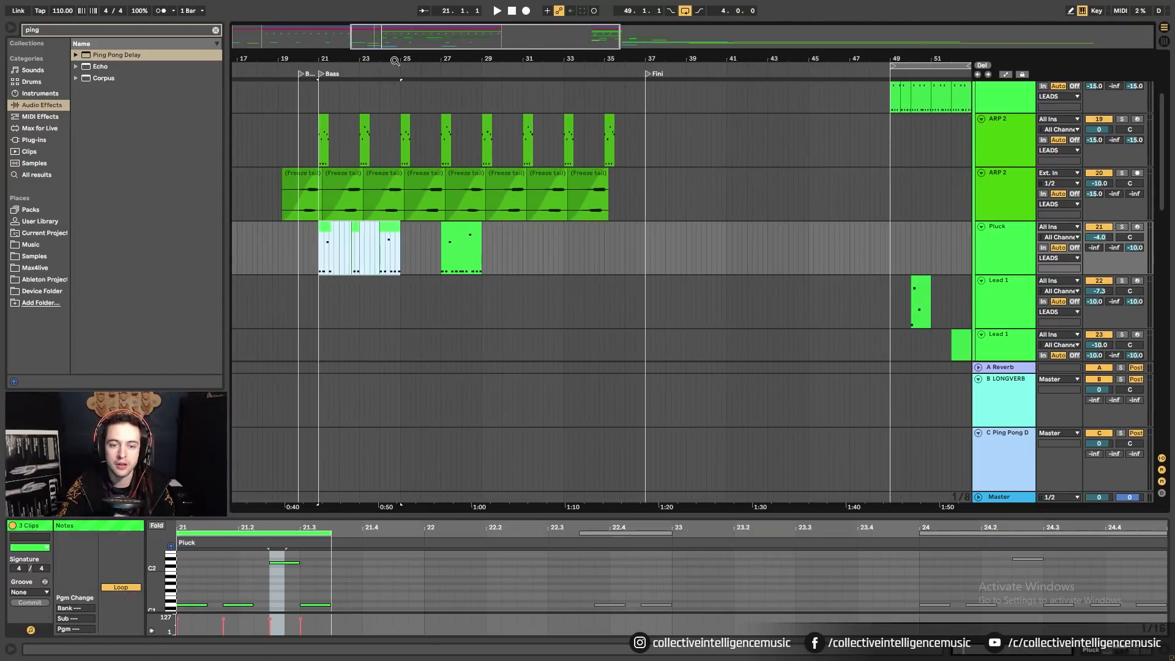
Move the bar-27 Pluck clip to bar 37 and duplicate the bar 21–25 Pluck clips onward.
{"action": "left_click_drag", "start_coordinate": [456, 238], "coordinate": [677, 259]}
{"action": "left_click", "coordinate": [324, 237]}
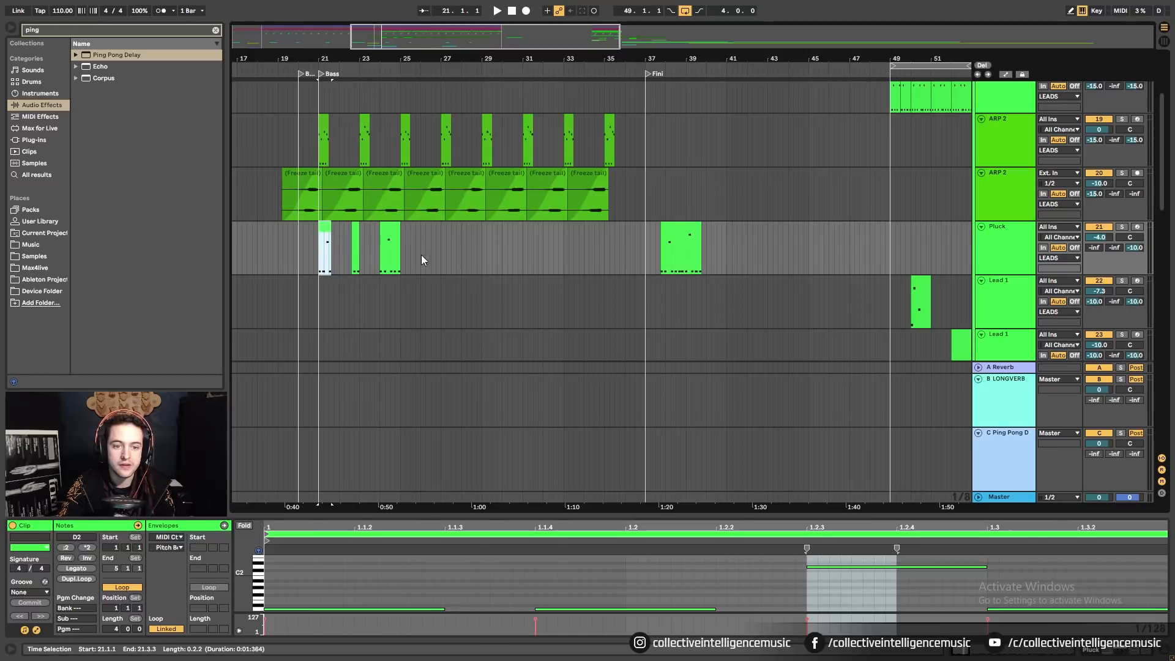
{"action": "left_click", "coordinate": [402, 257], "text": "shift"}
{"action": "key", "text": "ctrl+d"}
{"action": "key", "text": "ctrl+d"}
{"action": "key", "text": "ctrl+d"}
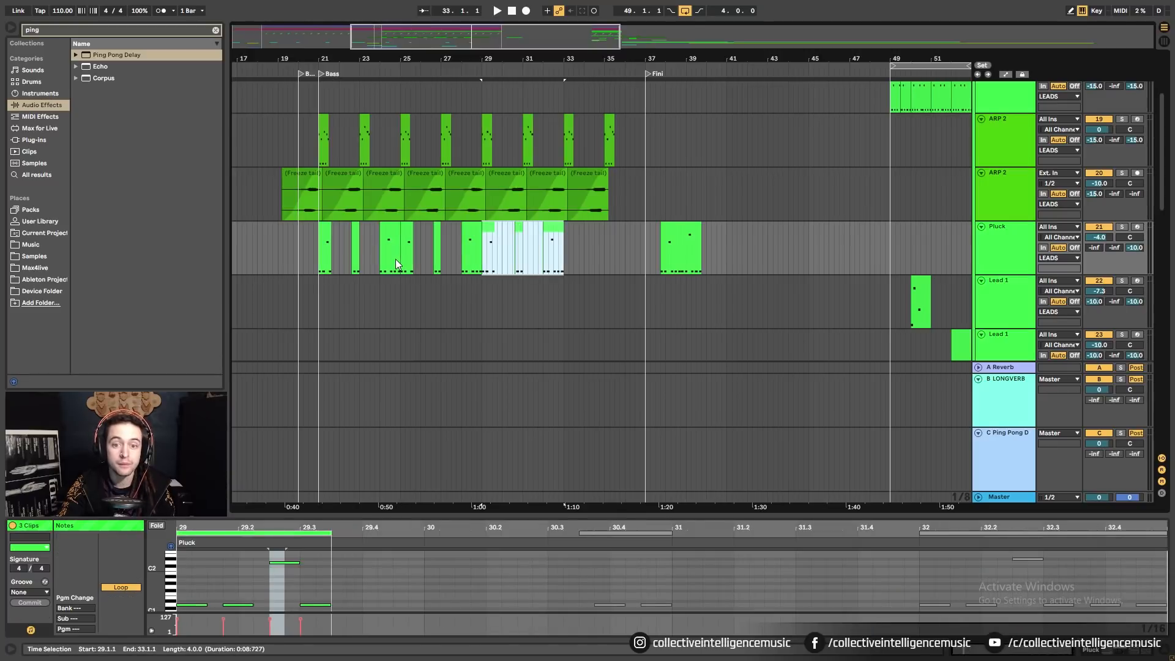
Play the arrangement from just before bar 21 to hear the repeated Pluck pattern.
{"action": "left_click", "coordinate": [311, 243]}
{"action": "key", "text": "space"}
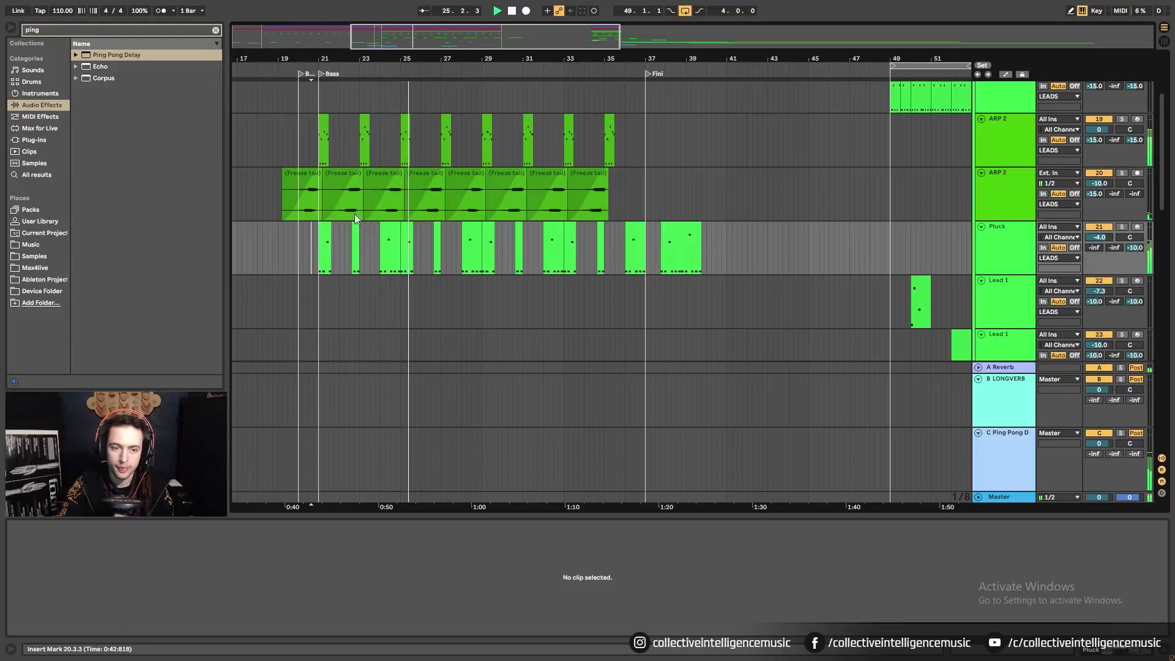
{"action": "left_click_drag", "start_coordinate": [411, 55], "coordinate": [680, 116]}
{"action": "key", "text": "space"}
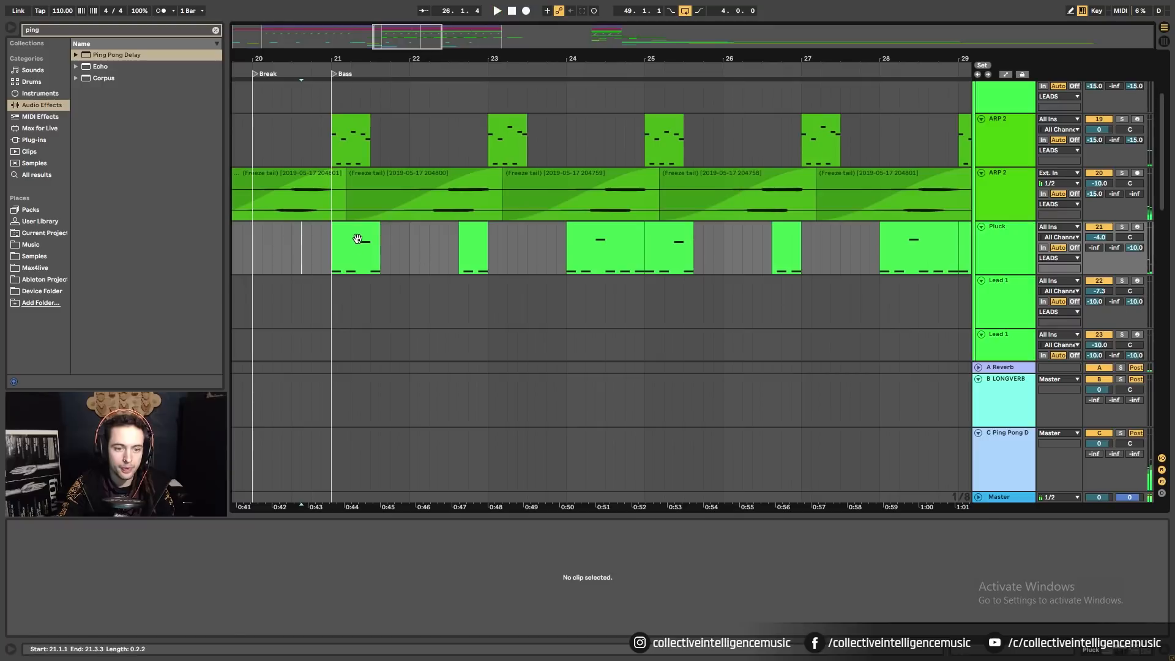
Trim the bar-21 Pluck clip to start at 21.2.3 and the bar-25 clip at 25.1.3.
{"action": "left_click", "coordinate": [359, 239]}
{"action": "key", "text": "space"}
{"action": "key", "text": "space"}
{"action": "mouse_move", "coordinate": [335, 234]}
{"action": "left_mouse_down"}
{"action": "mouse_move", "coordinate": [358, 236]}
{"action": "mouse_move", "coordinate": [333, 238]}
{"action": "left_mouse_up"}
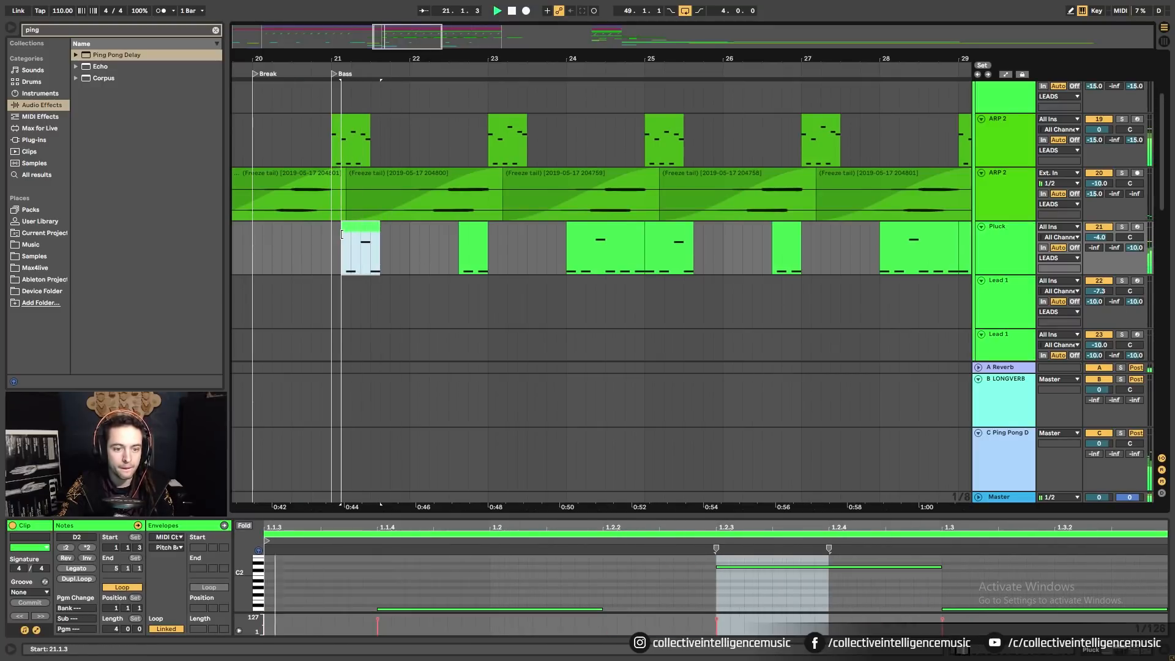
{"action": "left_click", "coordinate": [332, 234]}
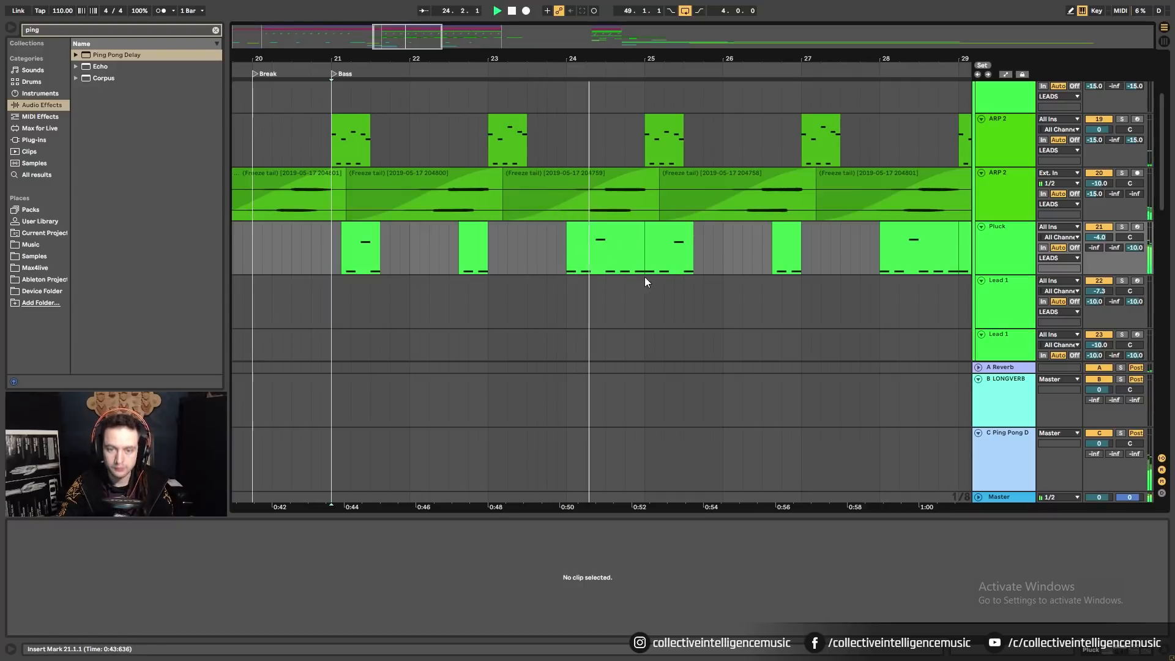
{"action": "left_click", "coordinate": [650, 236]}
{"action": "left_click_drag", "start_coordinate": [650, 237], "coordinate": [654, 242]}
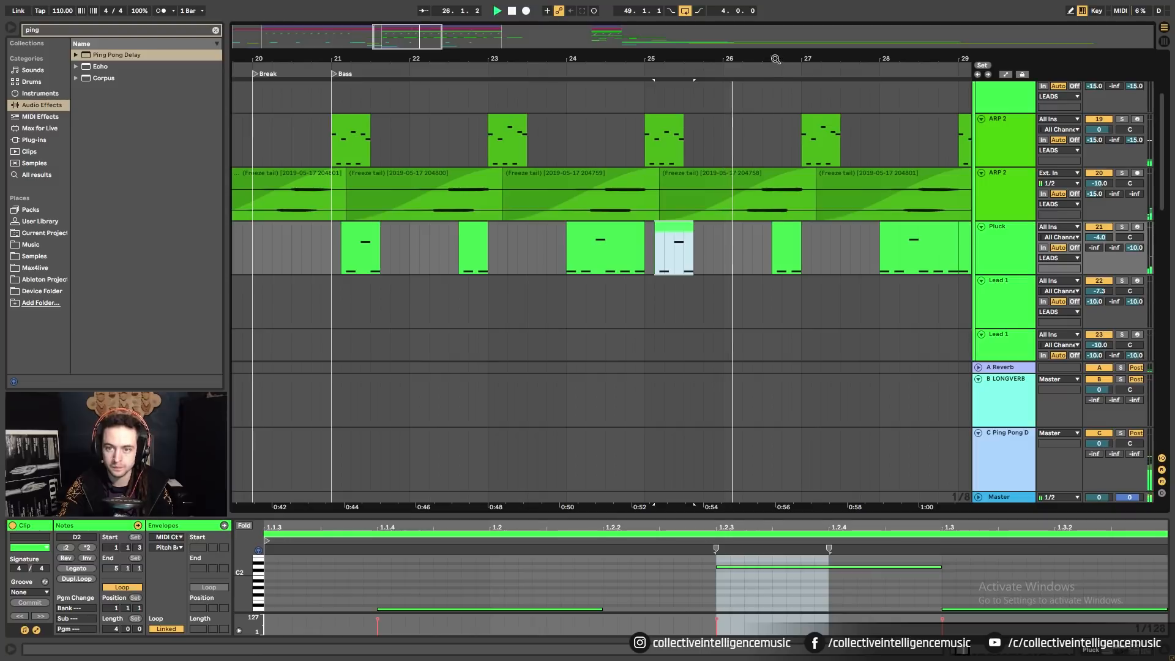
Check the Pluck clips at bars 28, 29, 33 and 36.
{"action": "left_click_drag", "start_coordinate": [774, 58], "coordinate": [530, 23]}
{"action": "left_click", "coordinate": [608, 228]}
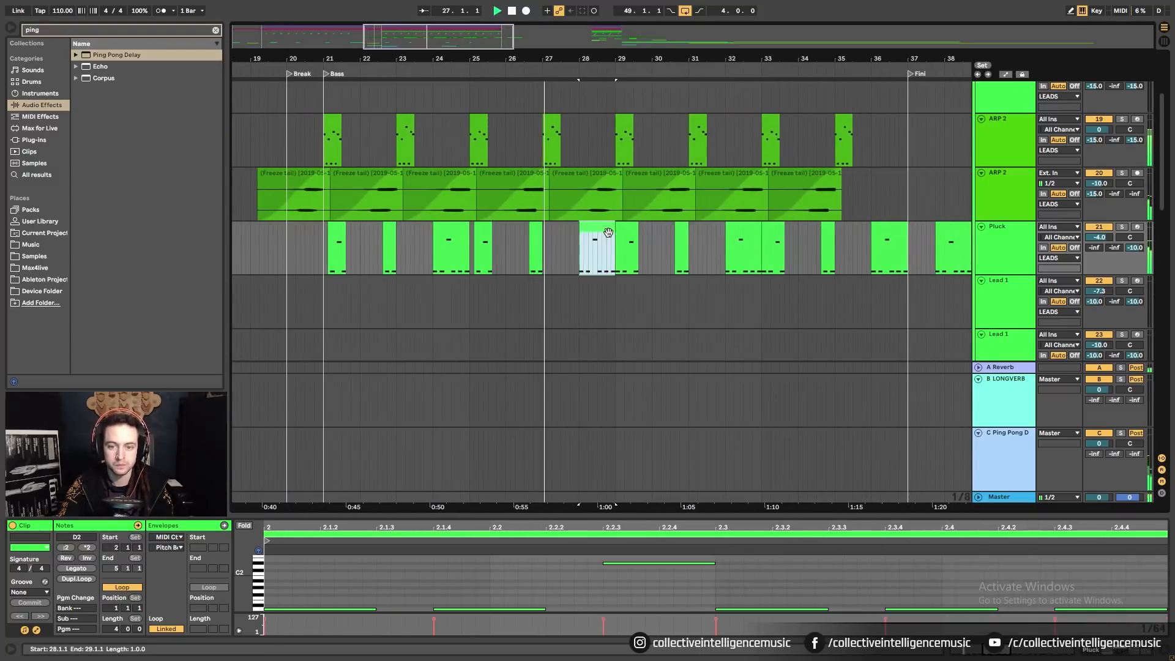
{"action": "left_click", "coordinate": [618, 229]}
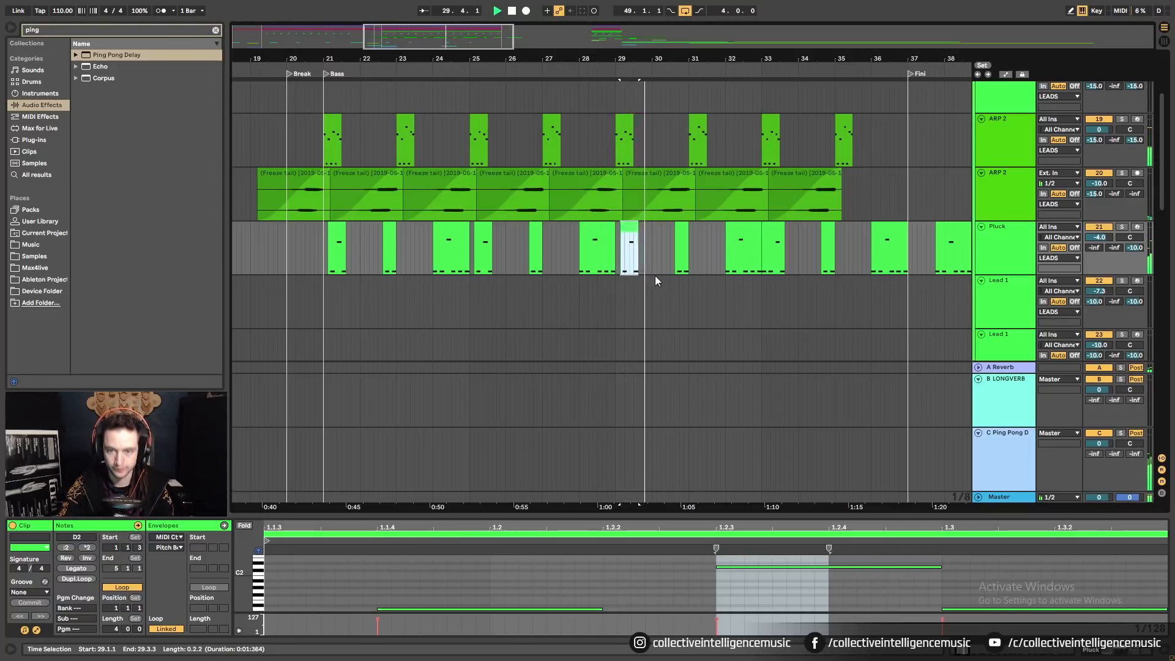
{"action": "scroll", "coordinate": [659, 278], "scroll_direction": "down", "scroll_amount": 2}
{"action": "left_click", "coordinate": [753, 248]}
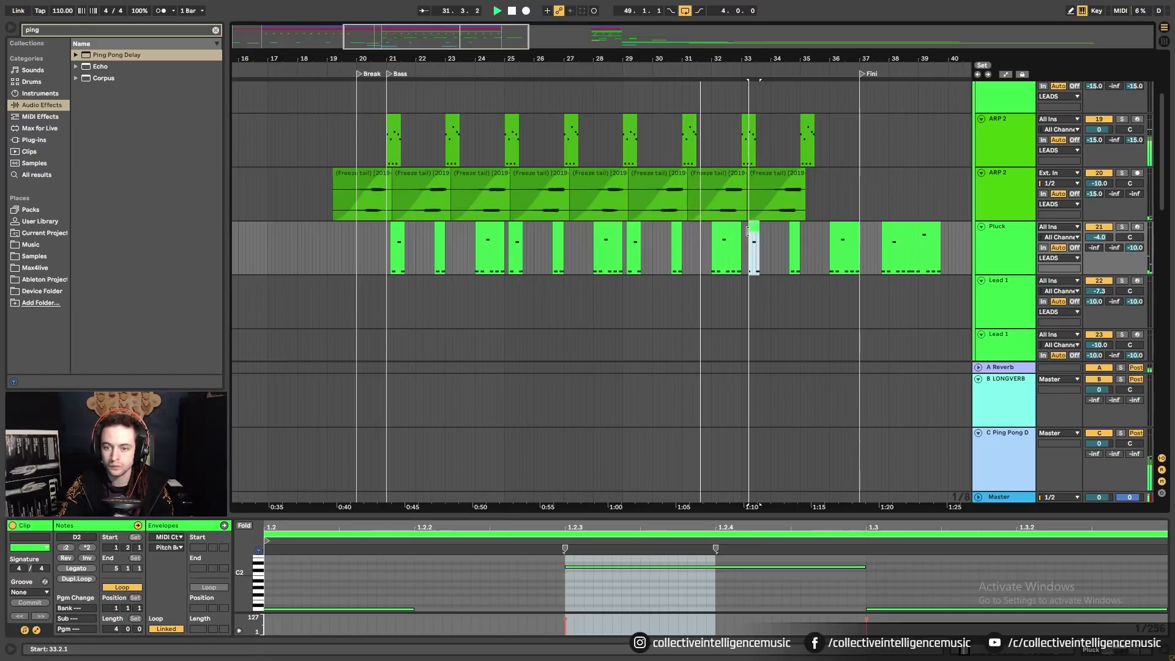
{"action": "left_click", "coordinate": [844, 240]}
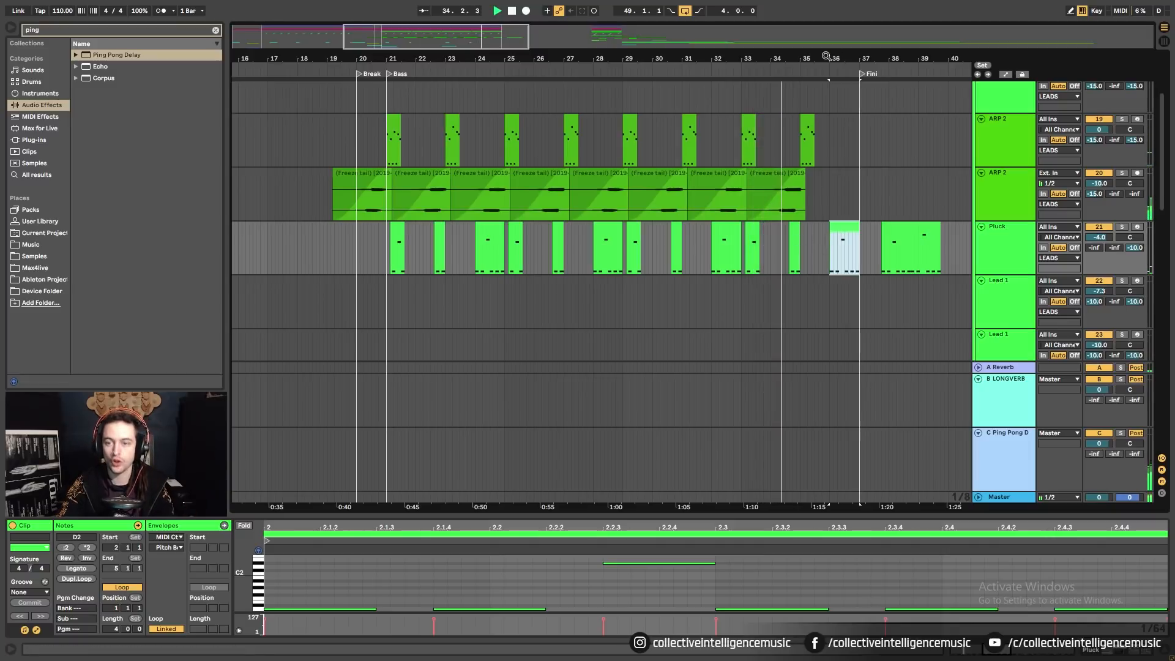
{"action": "scroll", "coordinate": [822, 263], "scroll_direction": "down", "scroll_amount": 2}
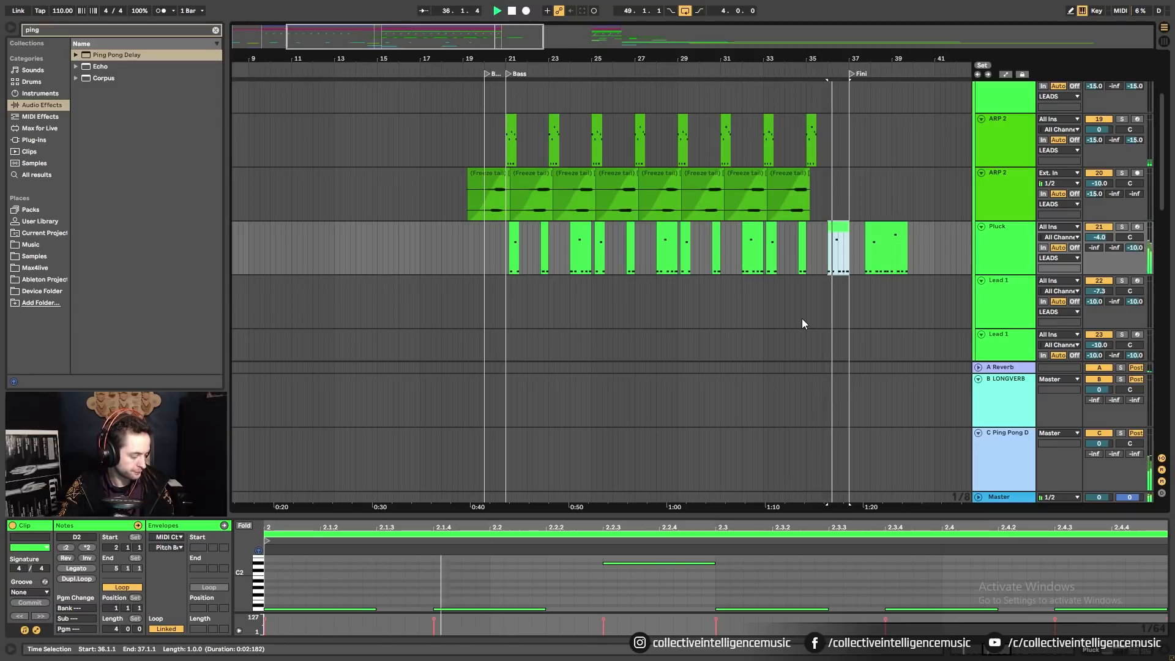
Move the last Pluck clip from near bar 37 to bar 49.
{"action": "left_click", "coordinate": [869, 262]}
{"action": "left_click_drag", "start_coordinate": [908, 59], "coordinate": [695, 46]}
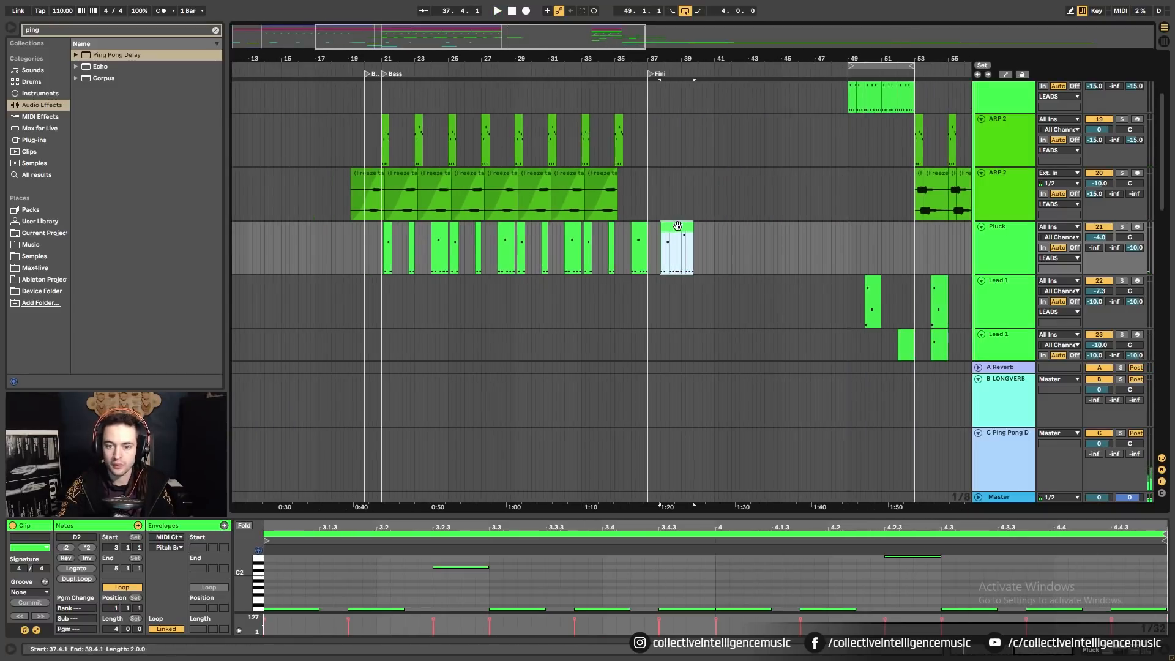
{"action": "left_click_drag", "start_coordinate": [678, 226], "coordinate": [864, 225]}
{"action": "left_click", "coordinate": [745, 248]}
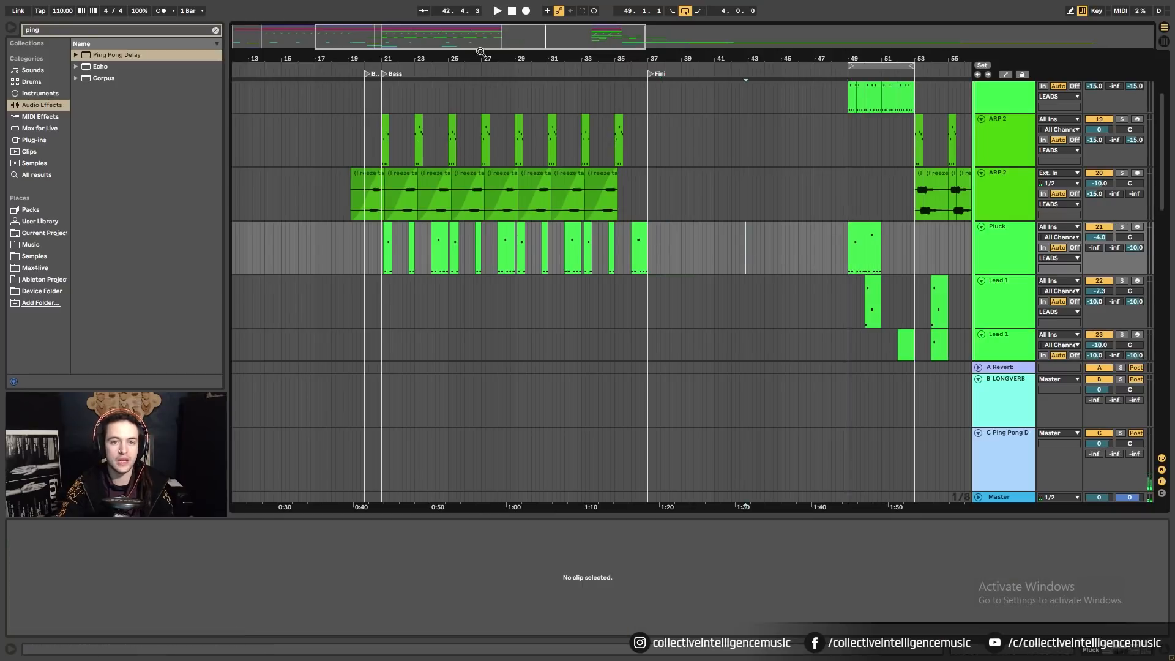
{"action": "left_click_drag", "start_coordinate": [480, 54], "coordinate": [456, 56]}
{"action": "scroll", "coordinate": [407, 238], "scroll_direction": "up", "scroll_amount": 1}
{"action": "left_click_drag", "start_coordinate": [1164, 164], "coordinate": [1170, 105]}
Fold LEADS, Atmos, 31 Audio, Sweep/Risers and both 909 Core Kit tracks.
{"action": "left_click", "coordinate": [978, 144]}
{"action": "left_click", "coordinate": [977, 165]}
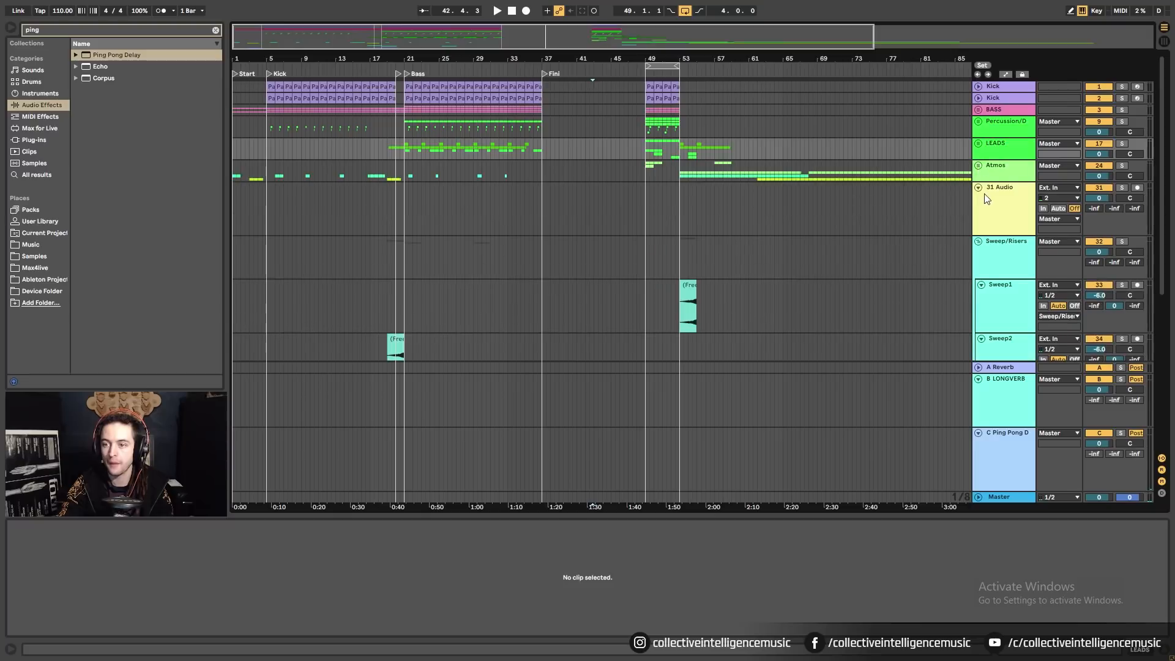
{"action": "left_click", "coordinate": [978, 187]}
{"action": "left_click", "coordinate": [978, 198]}
{"action": "left_click", "coordinate": [978, 211]}
{"action": "left_click", "coordinate": [977, 222]}
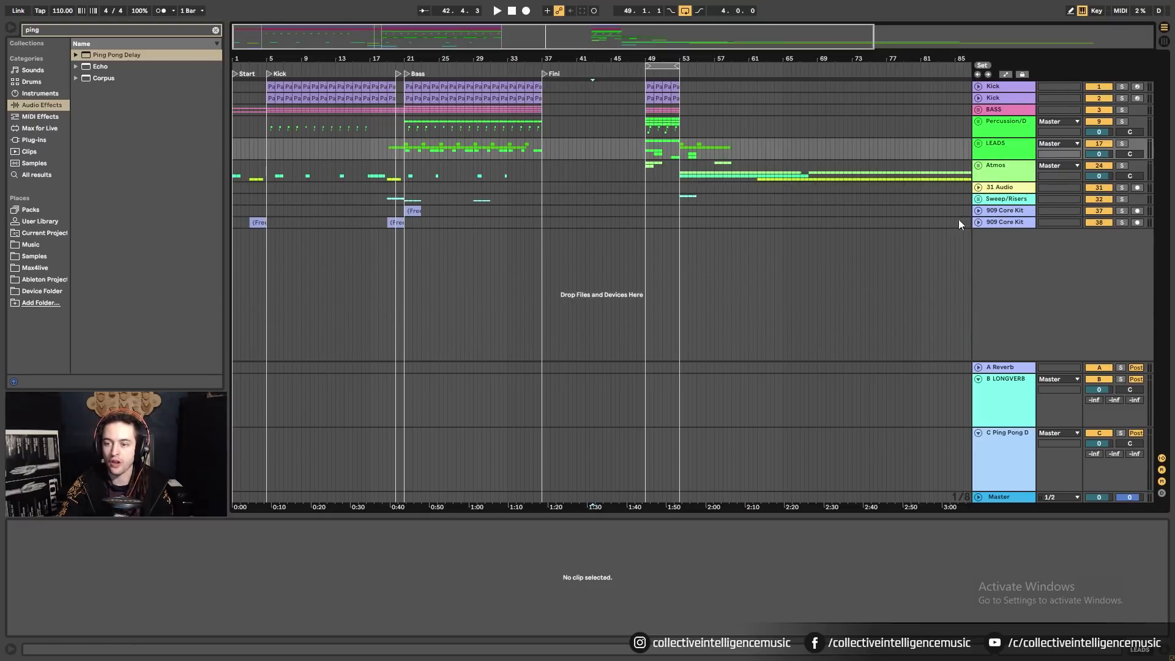
Set the arrangement to a Fixed Grid of 8 Bars.
{"action": "left_click_drag", "start_coordinate": [265, 61], "coordinate": [264, 58]}
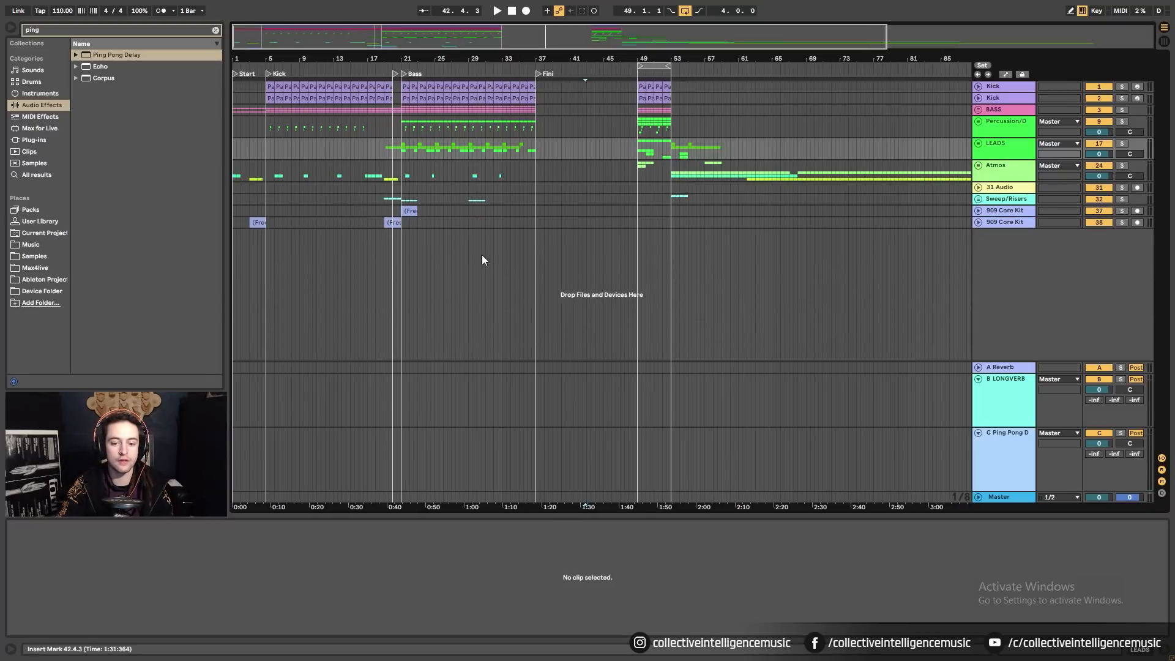
{"action": "left_click_drag", "start_coordinate": [533, 220], "coordinate": [195, 72]}
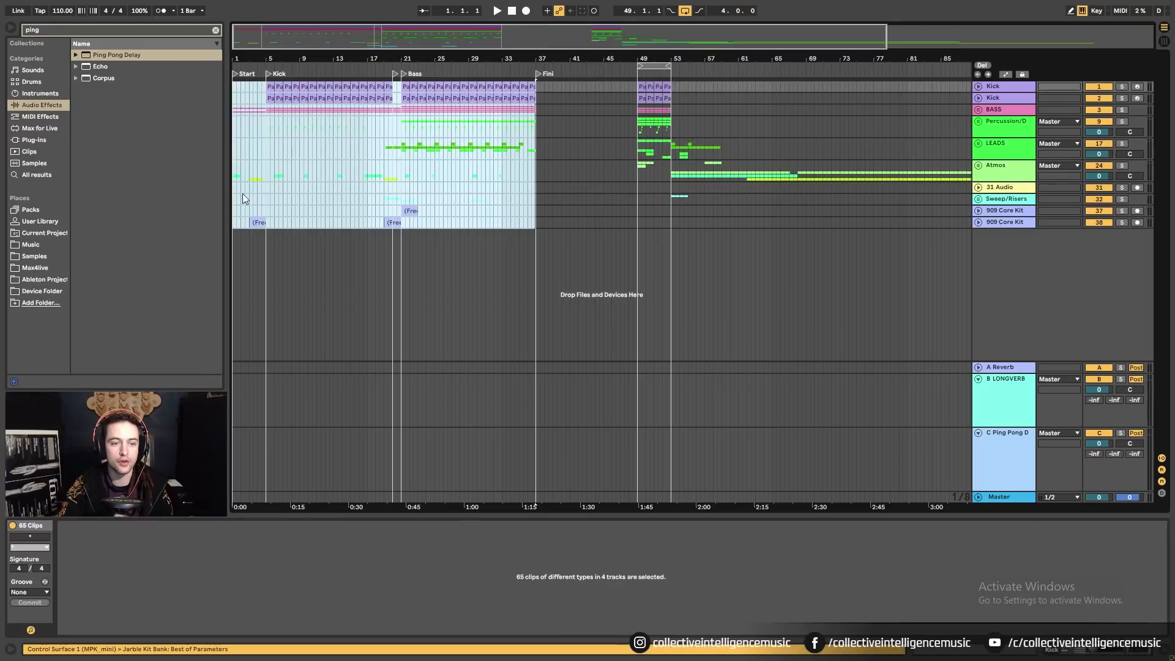
{"action": "left_click_drag", "start_coordinate": [234, 212], "coordinate": [524, 221]}
{"action": "left_click", "coordinate": [256, 222]}
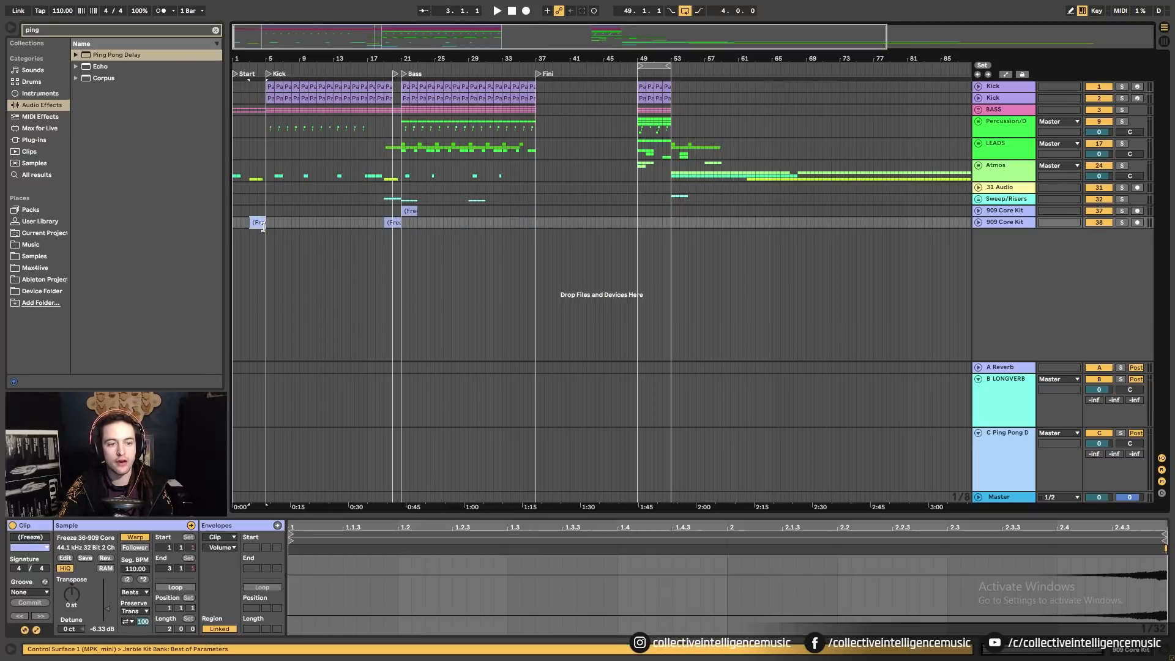
{"action": "left_click", "coordinate": [235, 219]}
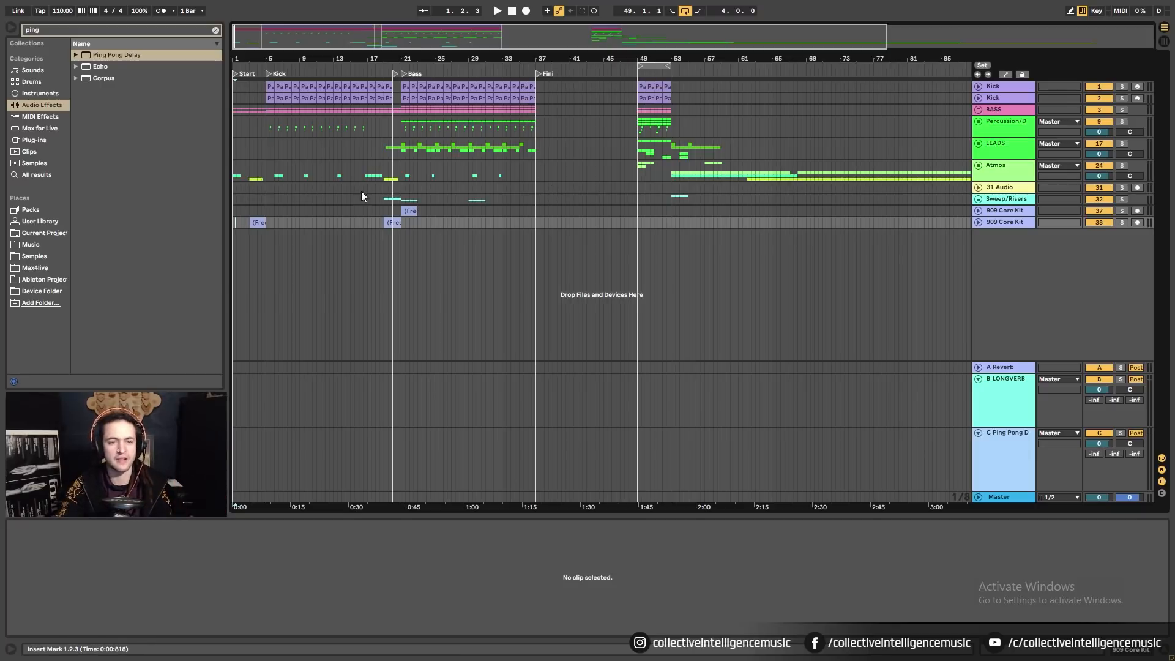
{"action": "right_click", "coordinate": [469, 191]}
{"action": "left_click", "coordinate": [497, 331]}
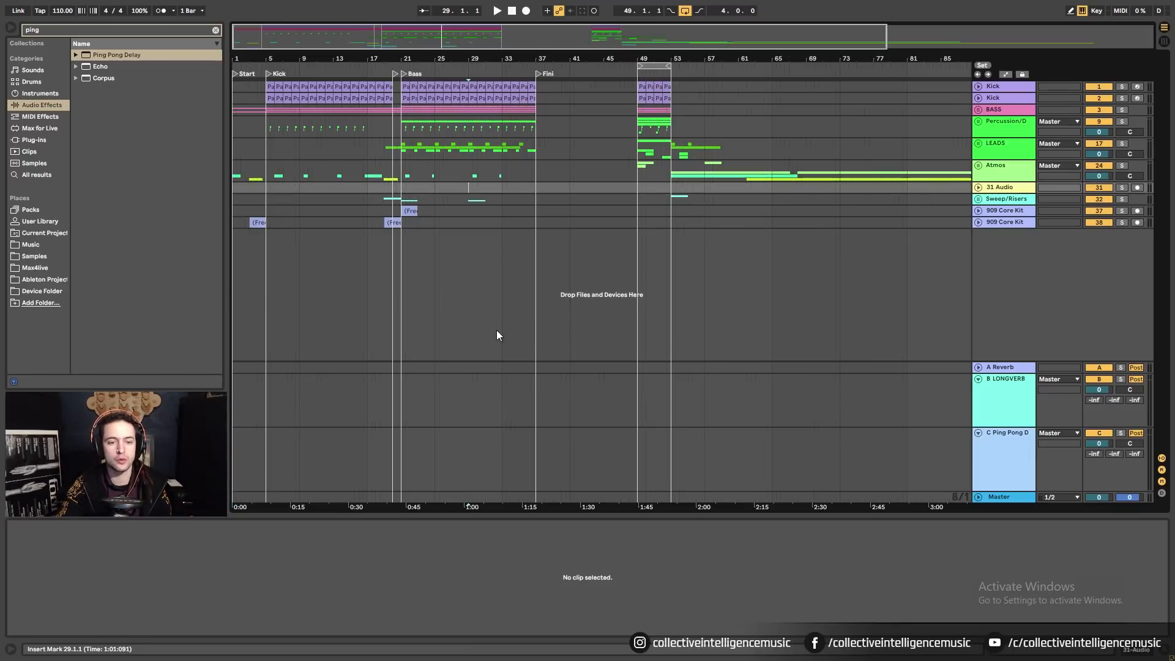
Select bars 1–37 from LEADS to 909 Core Kit, then bars 20–37 on the lower tracks.
{"action": "left_click_drag", "start_coordinate": [274, 178], "coordinate": [539, 219]}
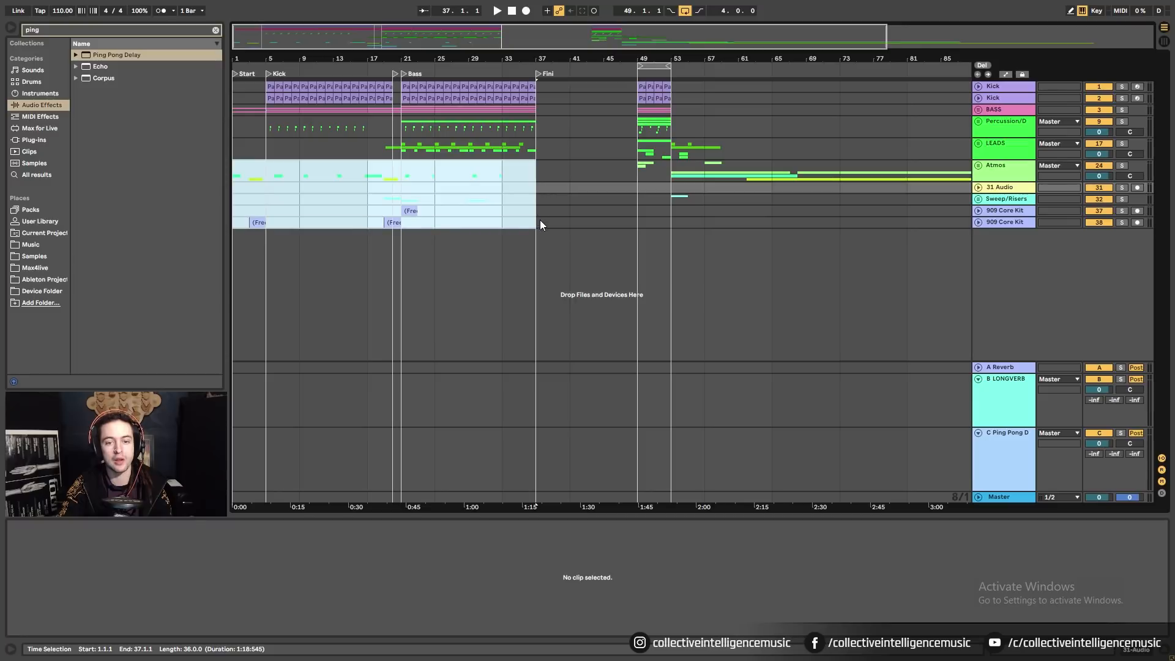
{"action": "left_click", "coordinate": [511, 219]}
{"action": "left_click", "coordinate": [238, 167]}
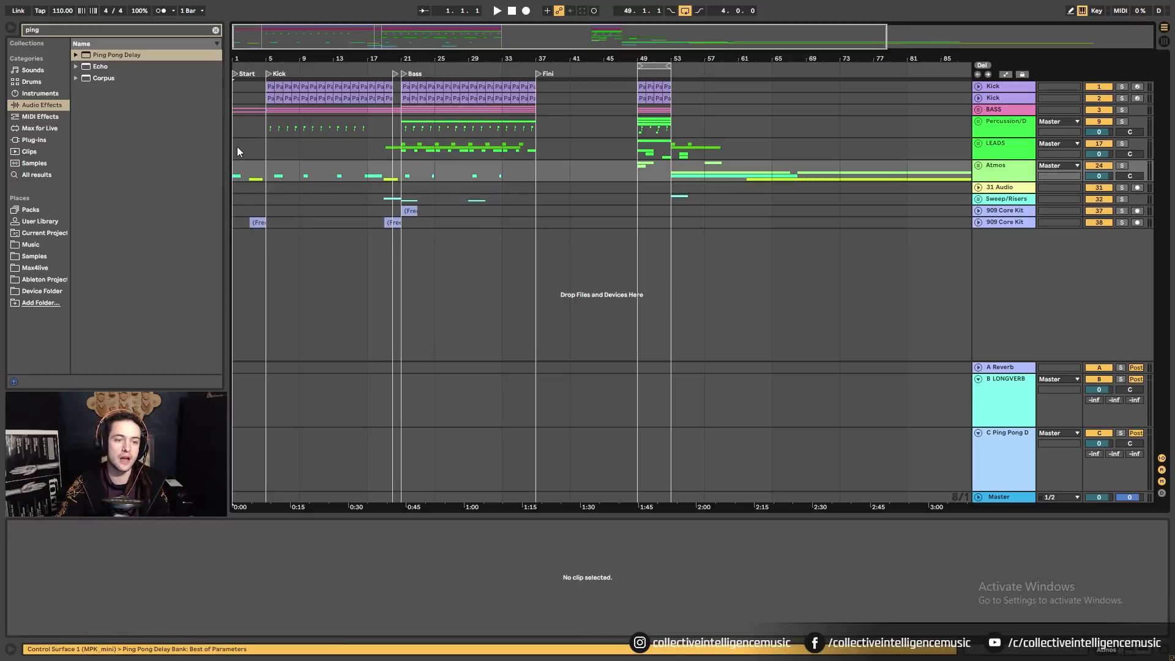
{"action": "left_click_drag", "start_coordinate": [236, 149], "coordinate": [528, 227]}
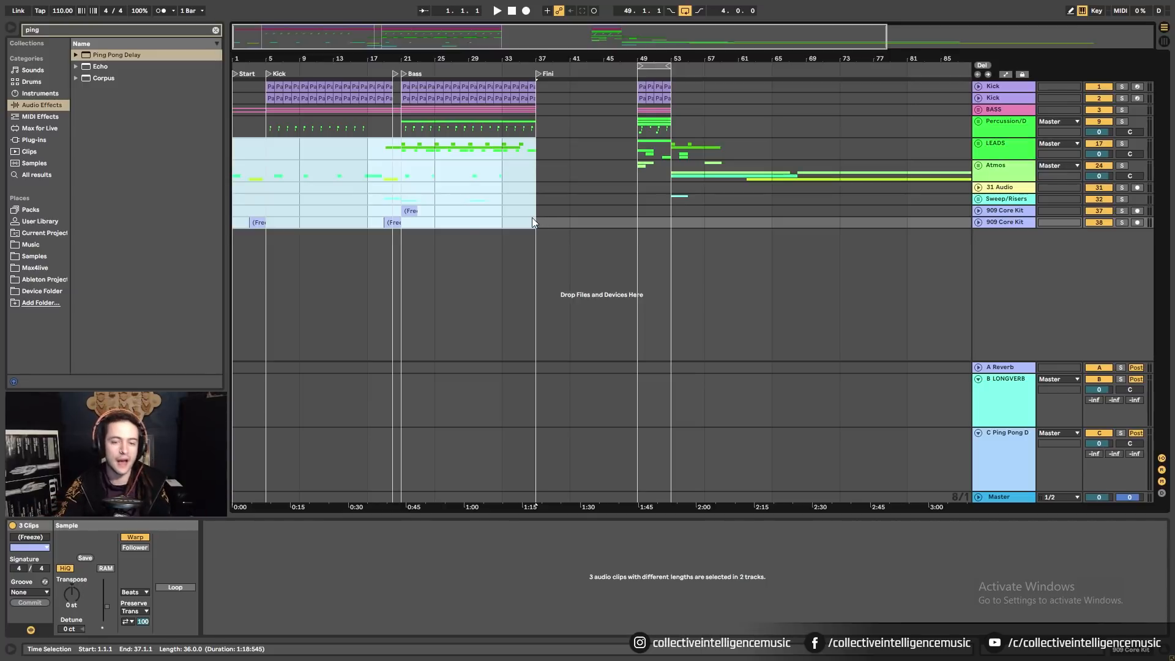
{"action": "left_click_drag", "start_coordinate": [535, 219], "coordinate": [394, 187]}
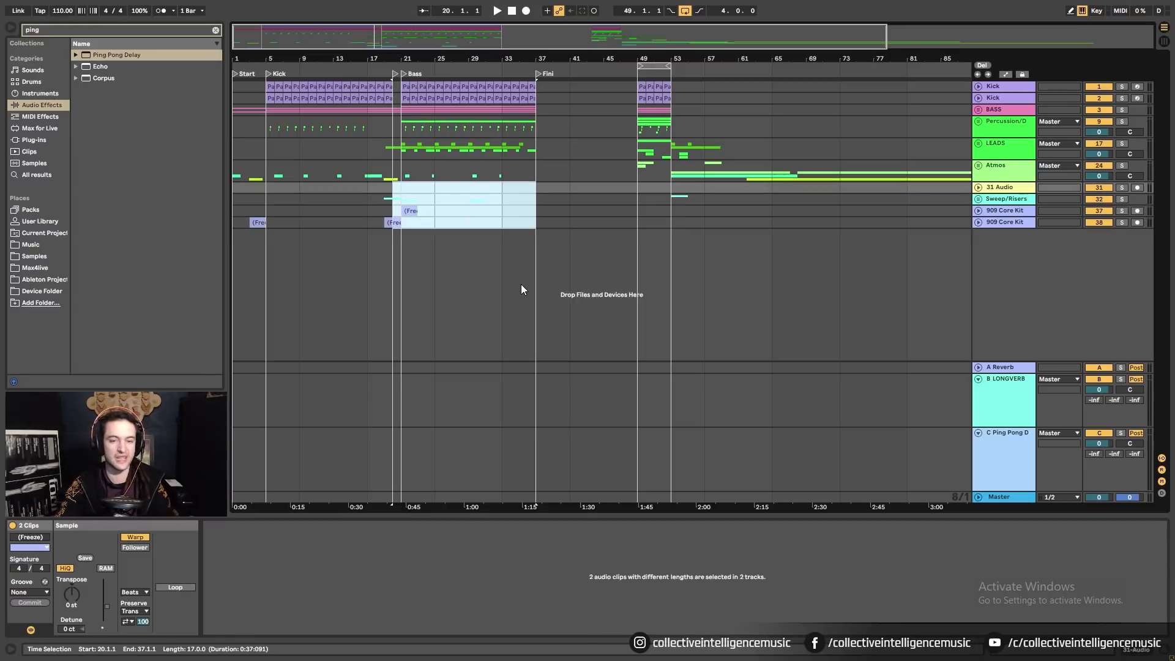